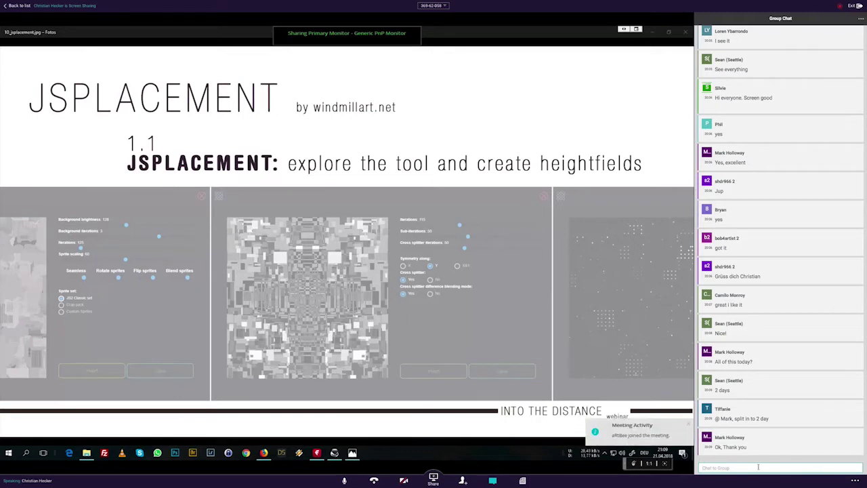
Step: Post a group-chat reply offering yourself or a colleague for support
left_click(759, 466)
type("Use myself")
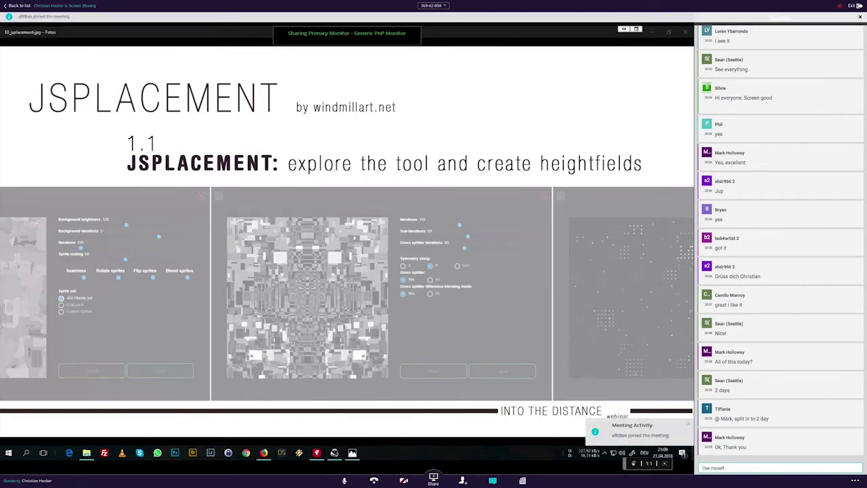
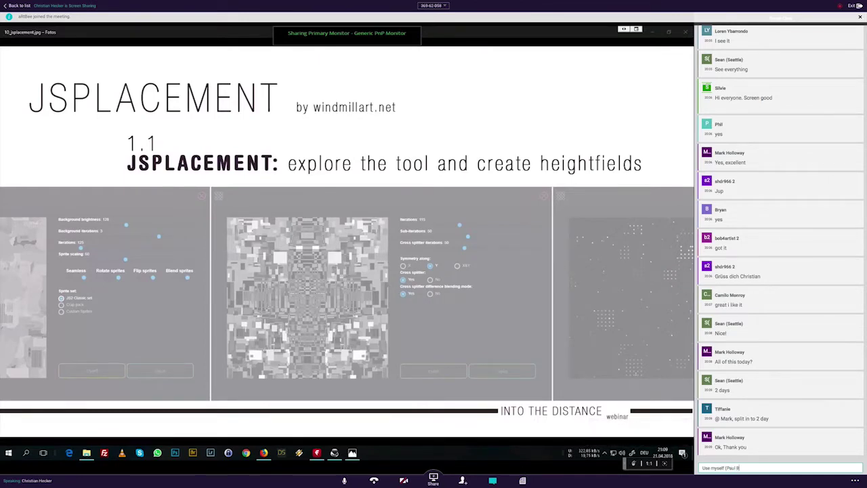
type("h")
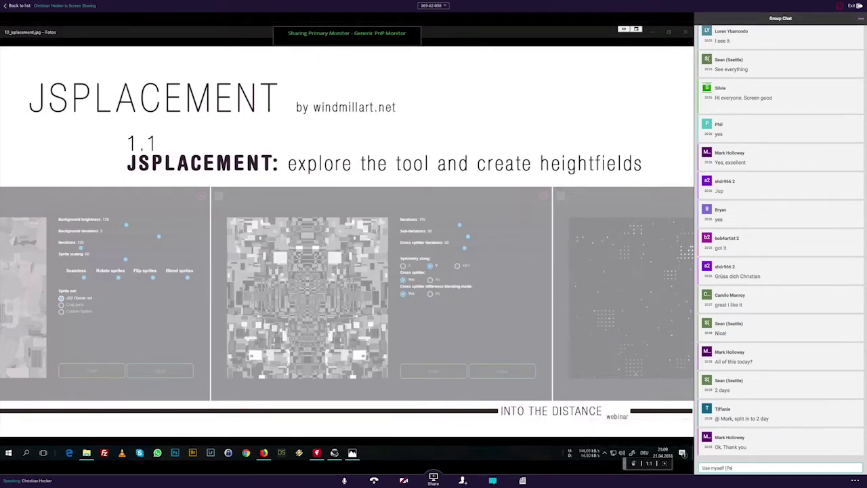
key("BackSpace")
key("BackSpace")
key("BackSpace")
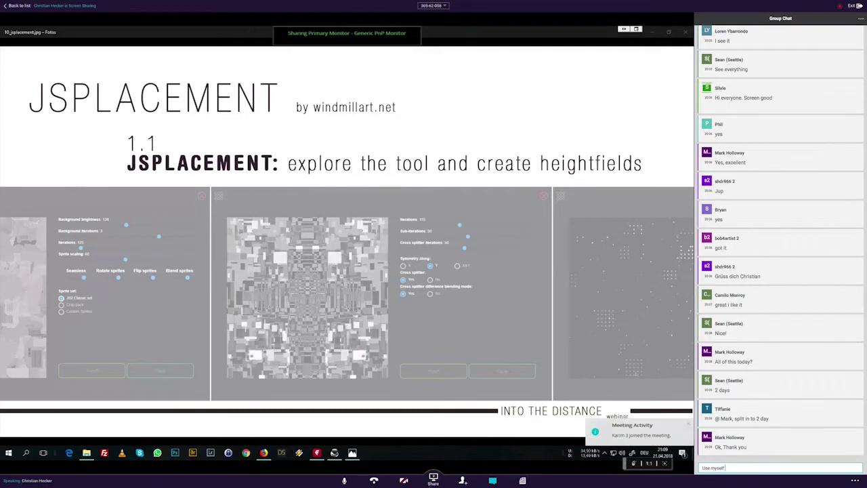
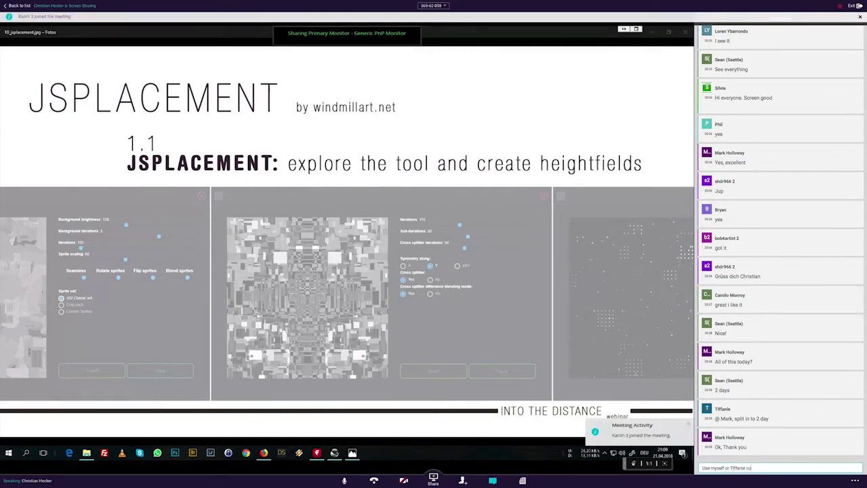
type("pport.")
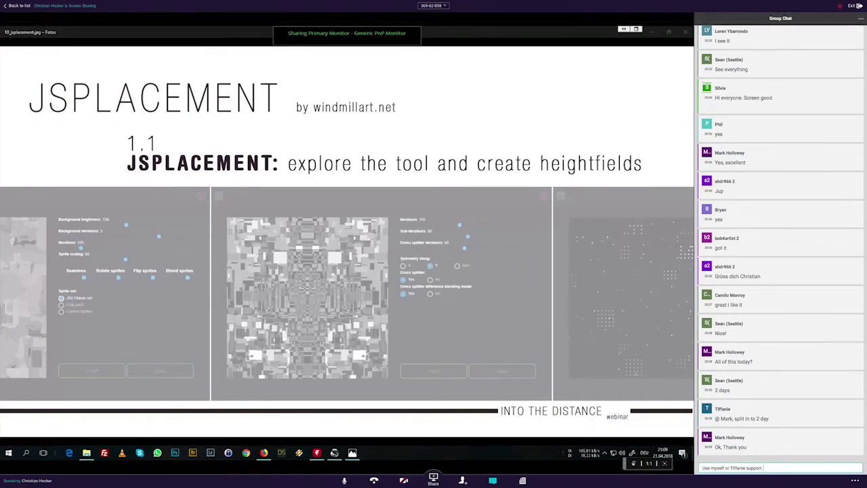
key("Return")
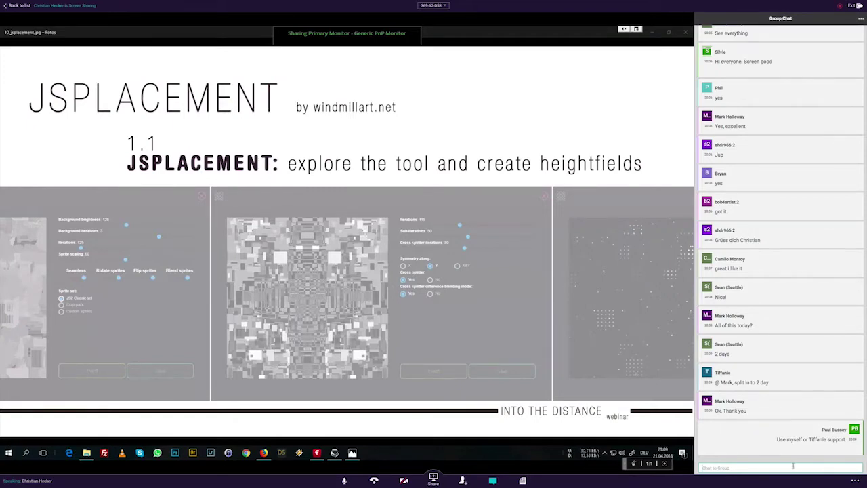
Step: Start a second chat message beginning 'Let us know any me'
left_click(794, 466)
type("Let us know")
type("any me")
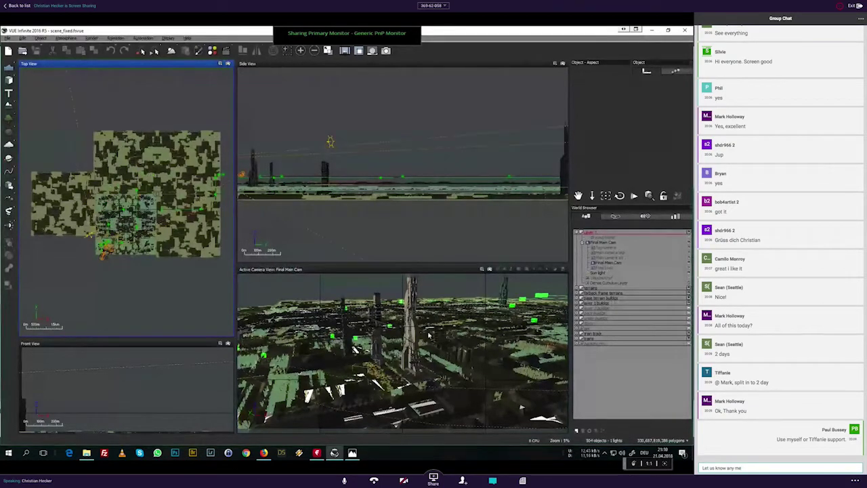
left_click(594, 334)
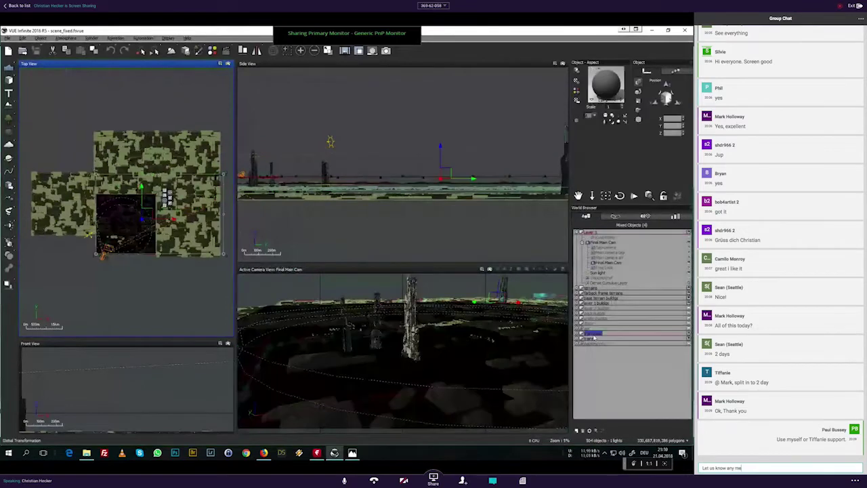
scroll(113, 217, "up", 5)
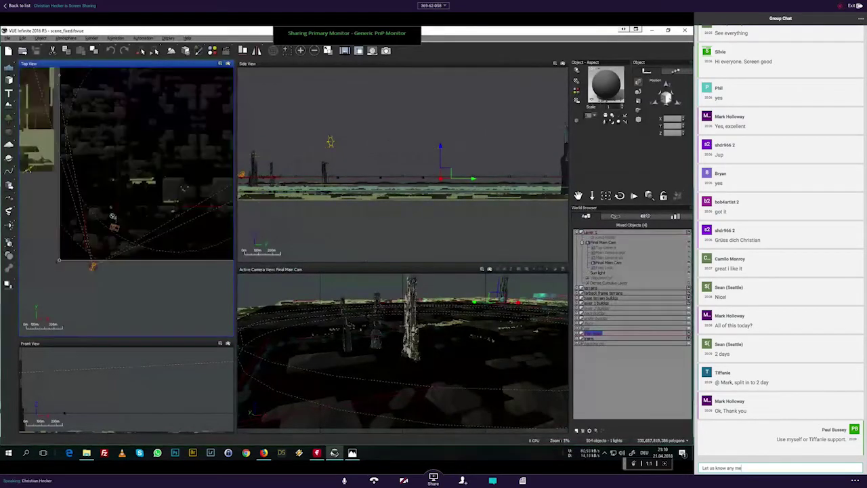
scroll(127, 190, "up", 3)
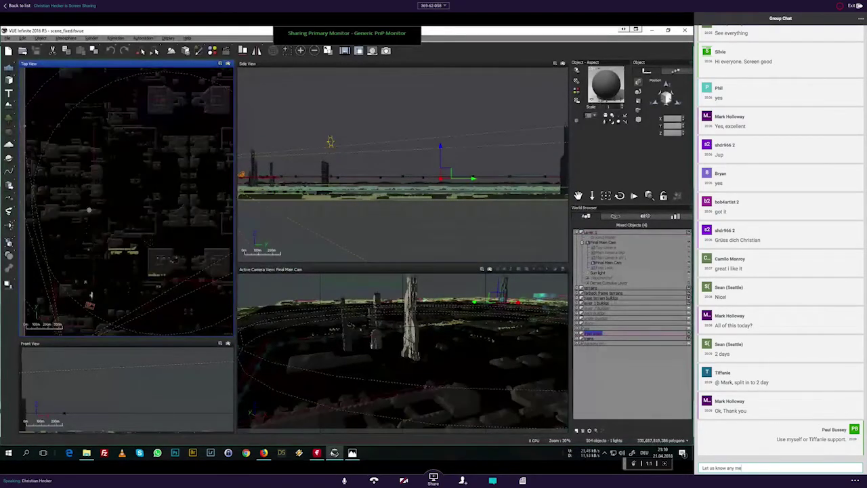
left_click(588, 339)
key("BackSpace")
key("BackSpace")
key("BackSpace")
key("BackSpace")
key("BackSpace")
key("BackSpace")
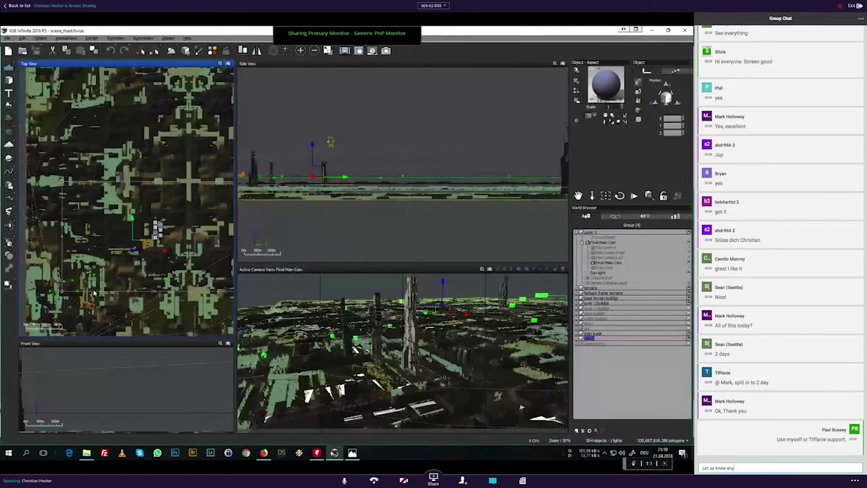
scroll(80, 264, "up", 6)
scroll(118, 260, "up", 5)
type("of any p")
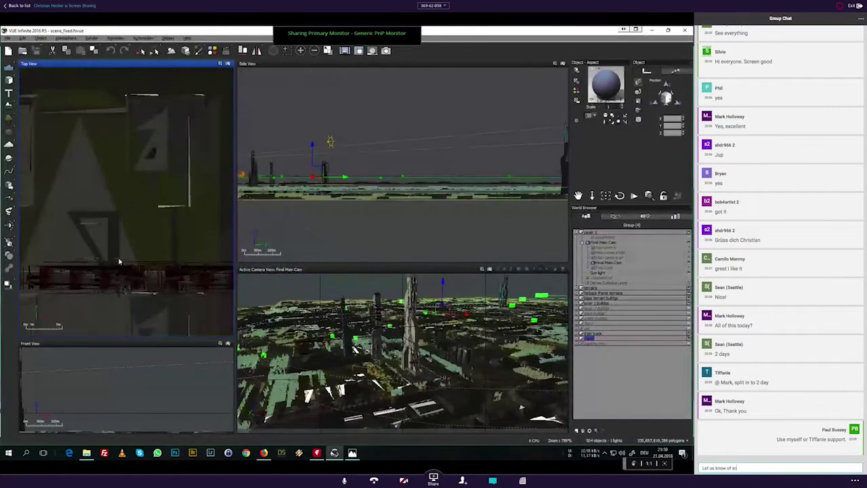
scroll(138, 249, "down", 2)
type("ero")
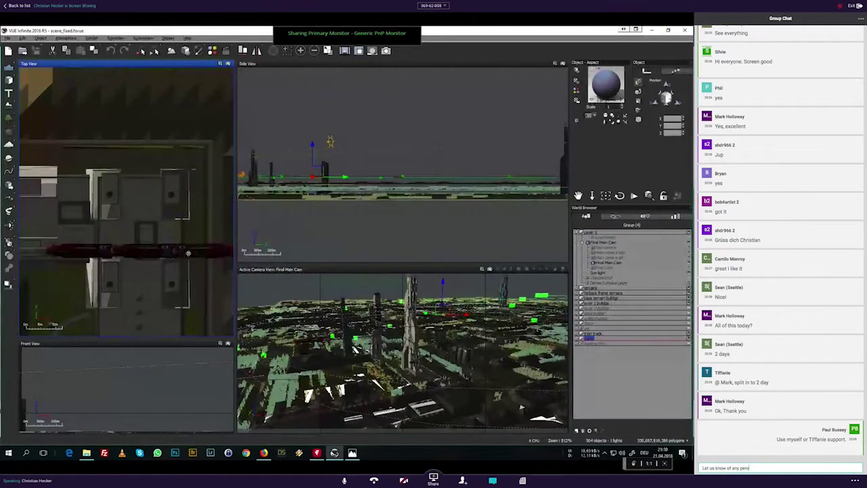
key("BackSpace")
key("BackSpace")
type("tips")
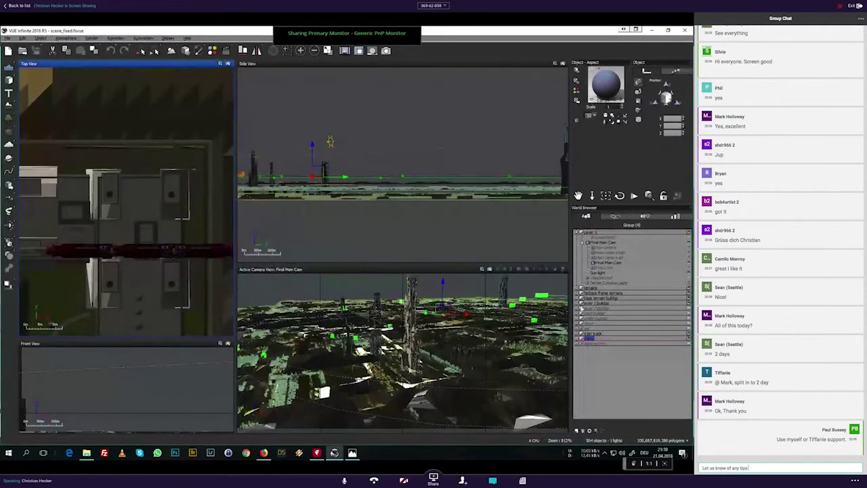
type(" you have")
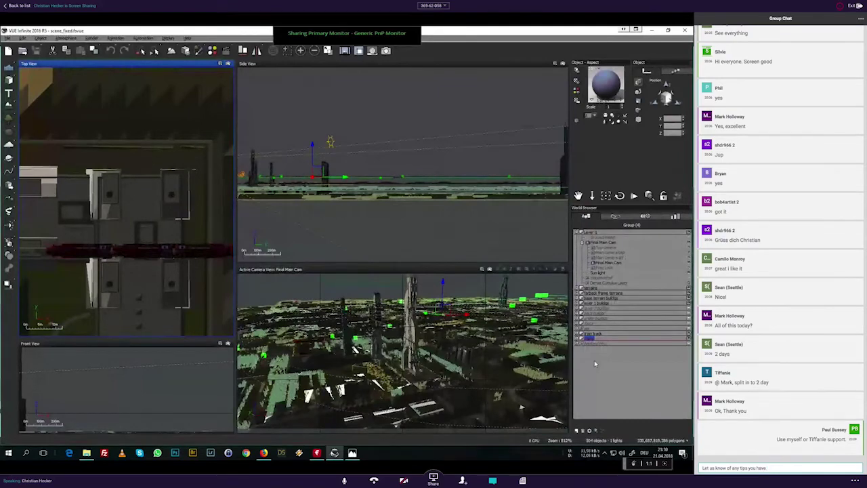
type(" that mee solve")
Step: Select the Plane (2) tower objects and send the chat message about speeding up artists' workflow
left_click(598, 343)
type("o")
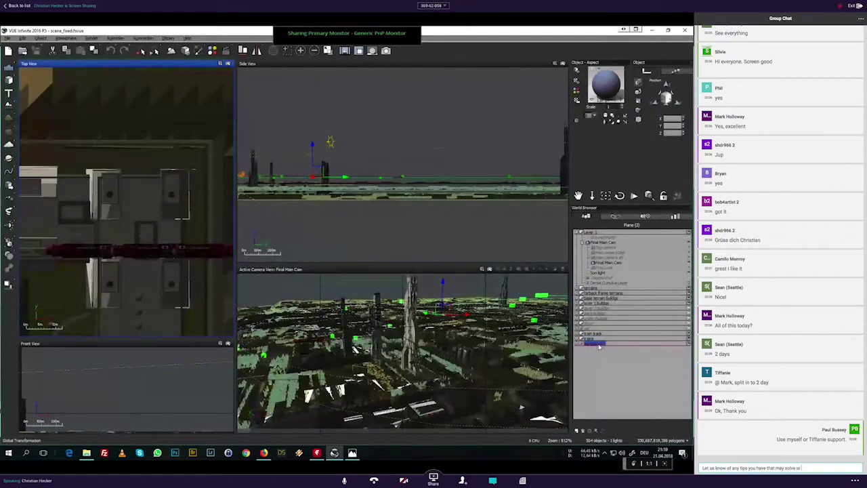
type("r")
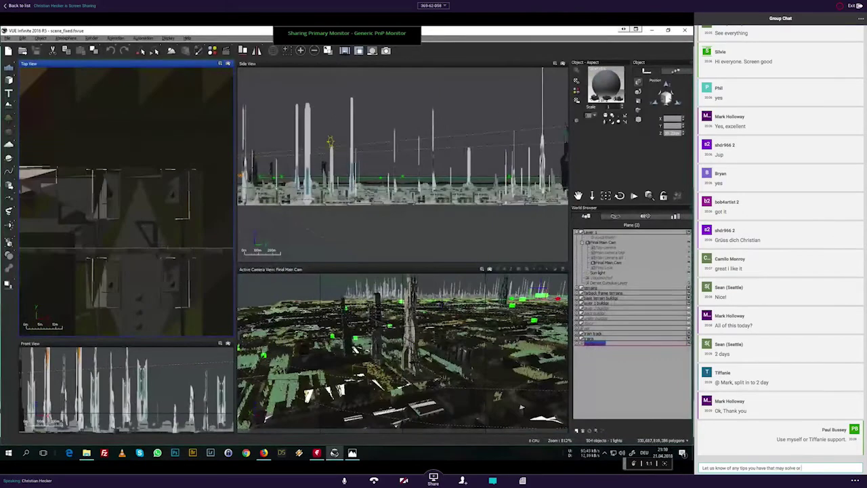
type(" speed")
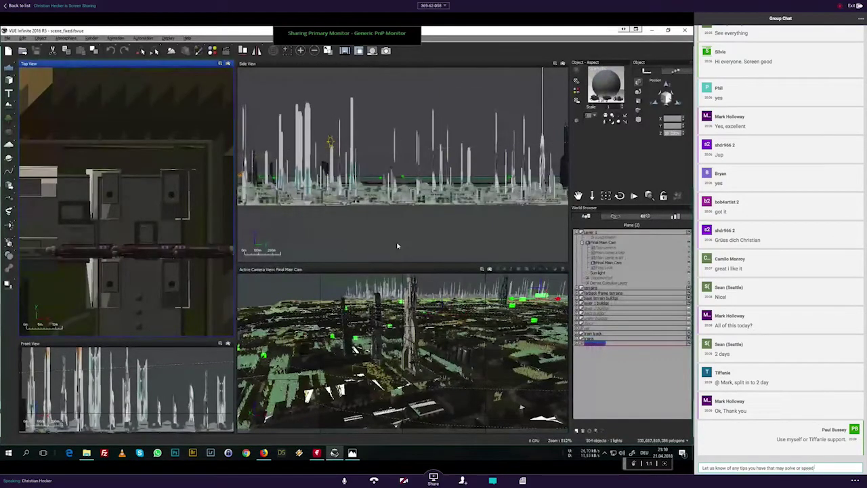
type(" up workflow of other artists")
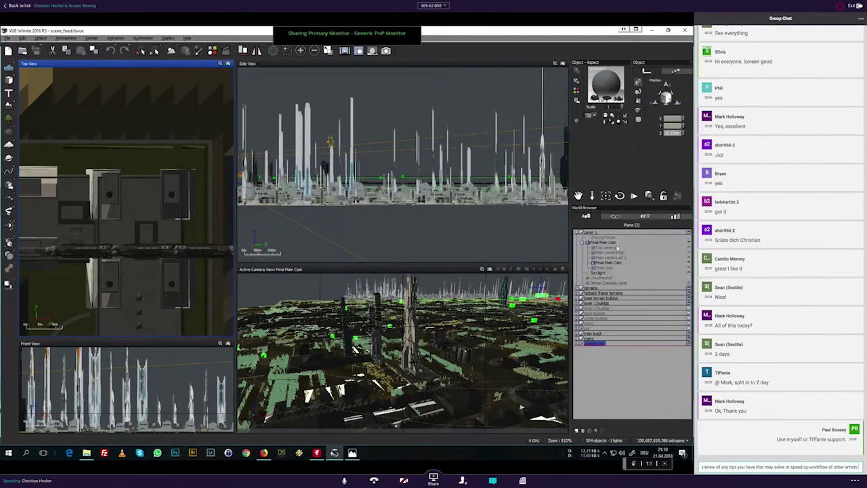
type(" pertaining to")
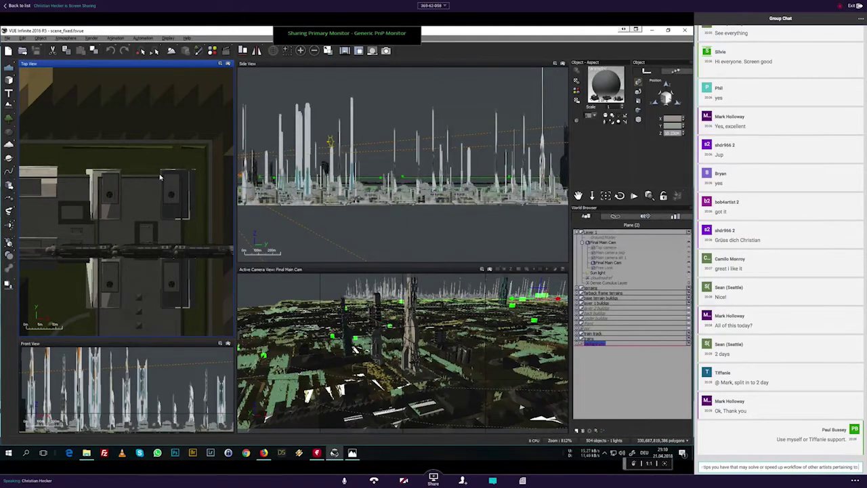
type(" topics that")
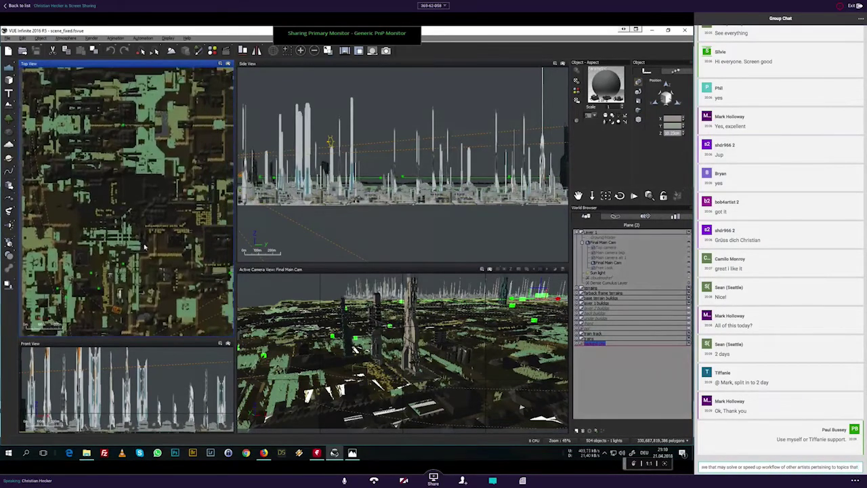
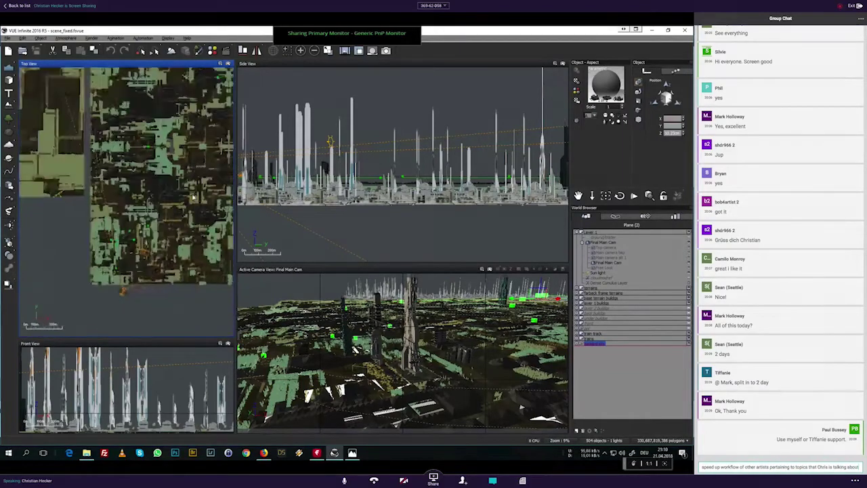
type(".")
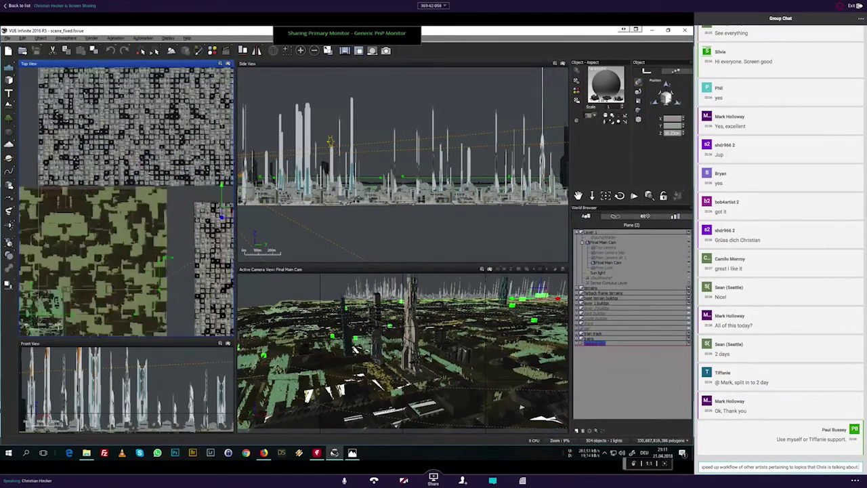
key("Return")
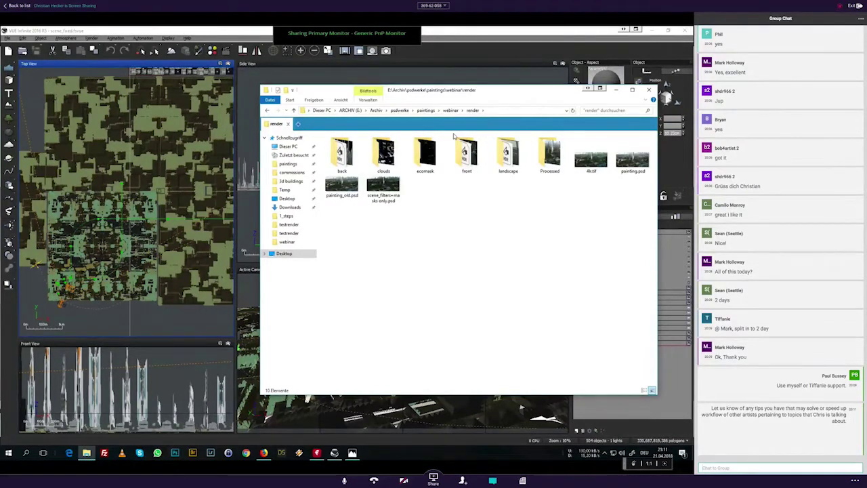
Step: Open painting.psd in Photoshop and set the view to Fit on Screen
double_click(633, 156)
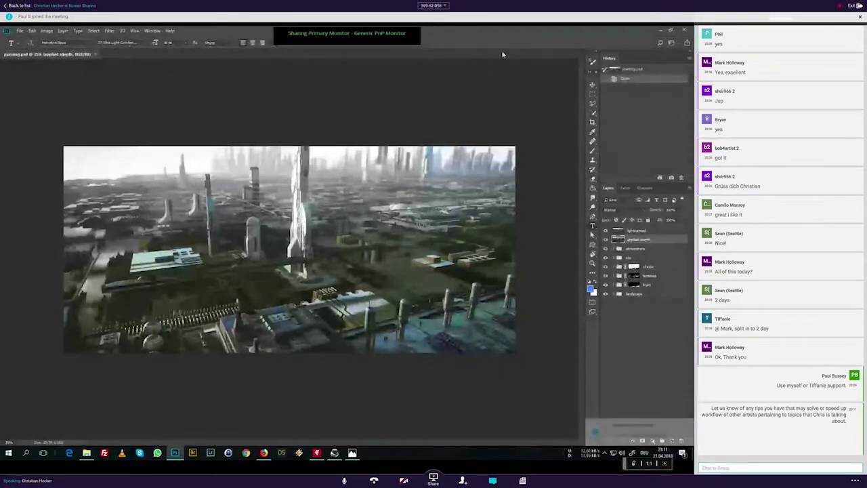
key("z")
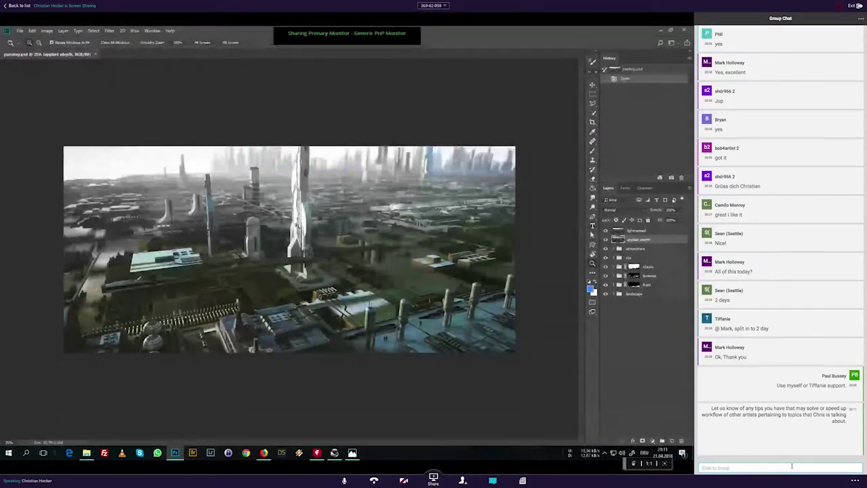
right_click(308, 227)
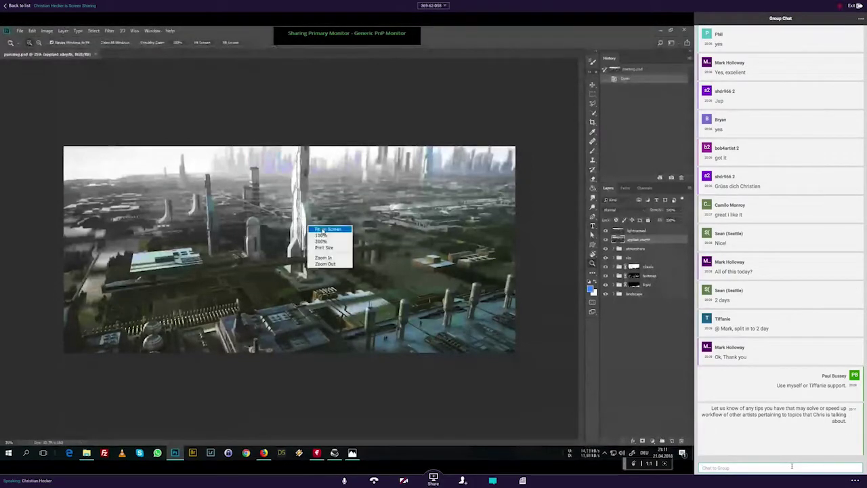
left_click(323, 231)
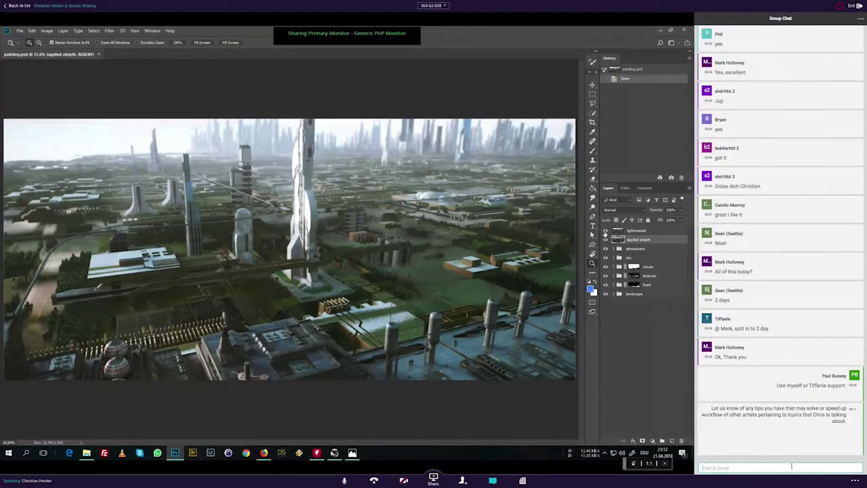
Step: Select the lightroomed layer and begin a chat reply addressed to a colleague
left_click(637, 231)
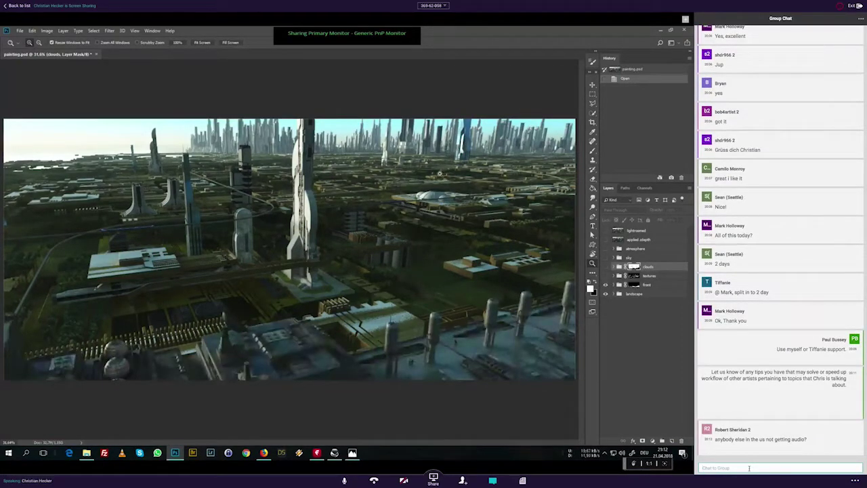
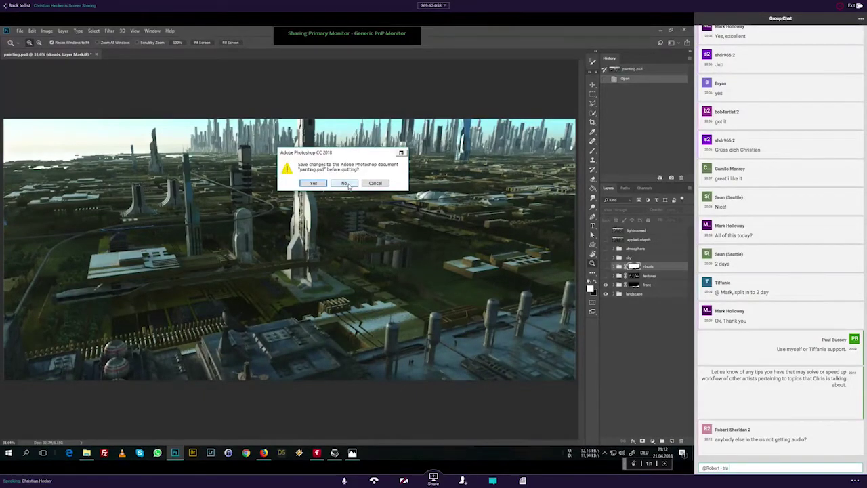
Step: Quit Photoshop without saving painting.psd and send chat replies about rejoining and audio
left_click(349, 185)
key("BackSpace")
type("y setting and")
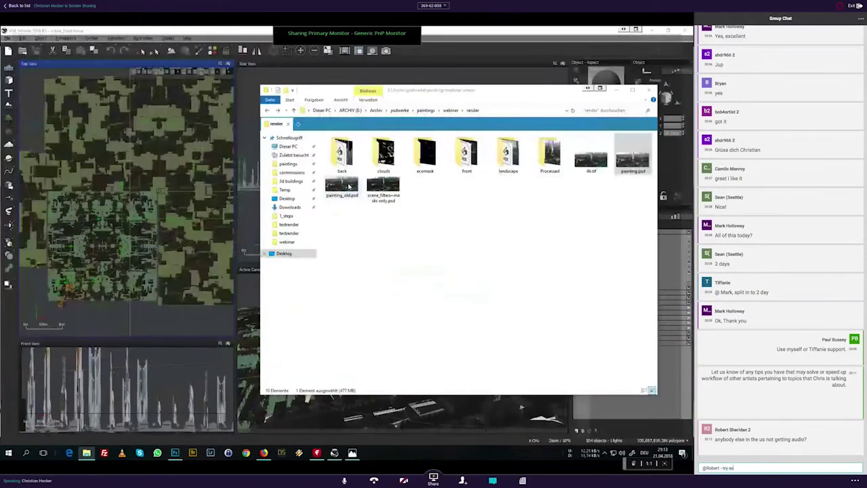
type(" rejoining")
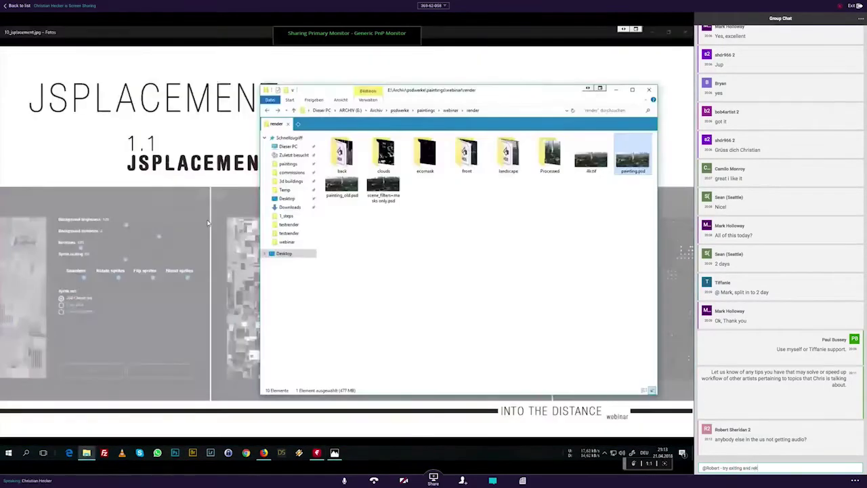
key("BackSpace")
key("BackSpace")
key("BackSpace")
key("BackSpace")
key("BackSpace")
key("BackSpace")
key("BackSpace")
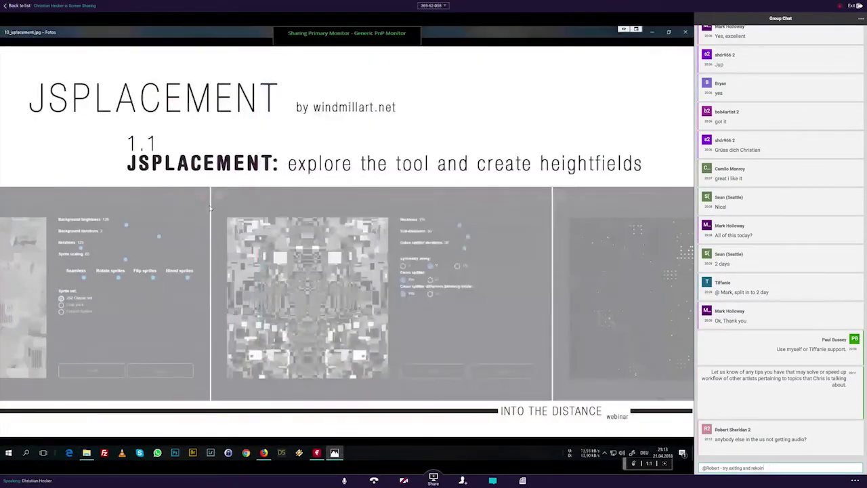
type("joining")
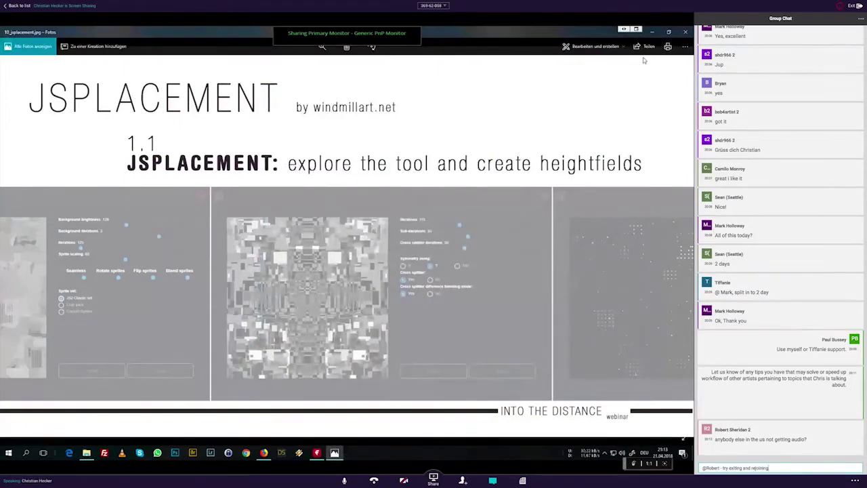
type(" first. Audio is coming through.")
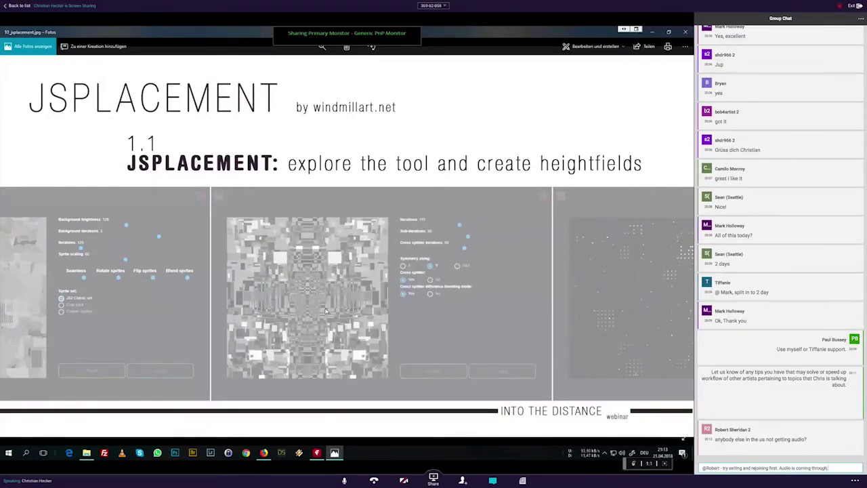
key("Return")
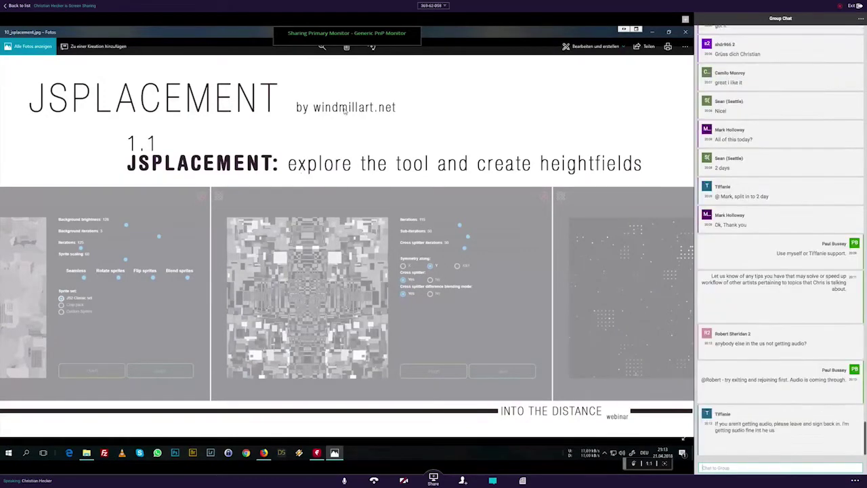
type("@")
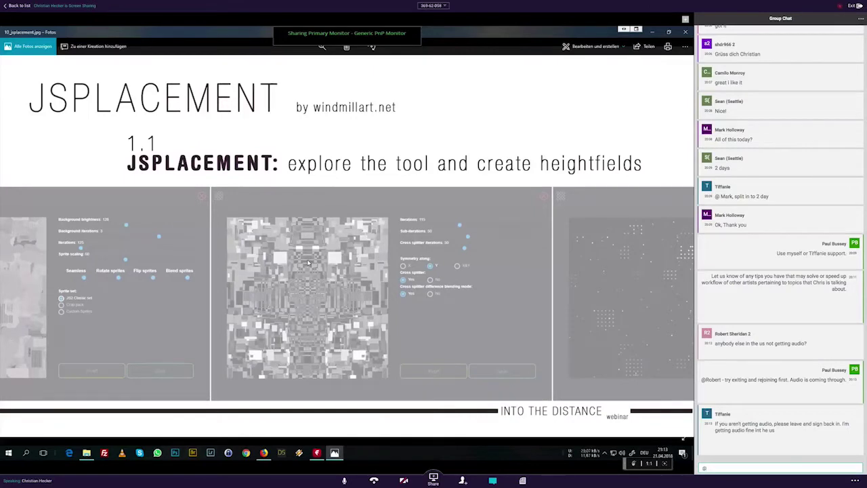
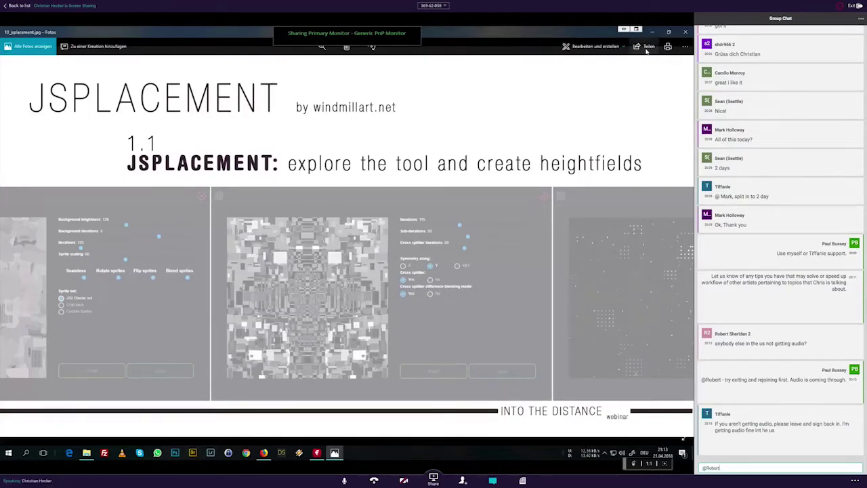
type(" - then let")
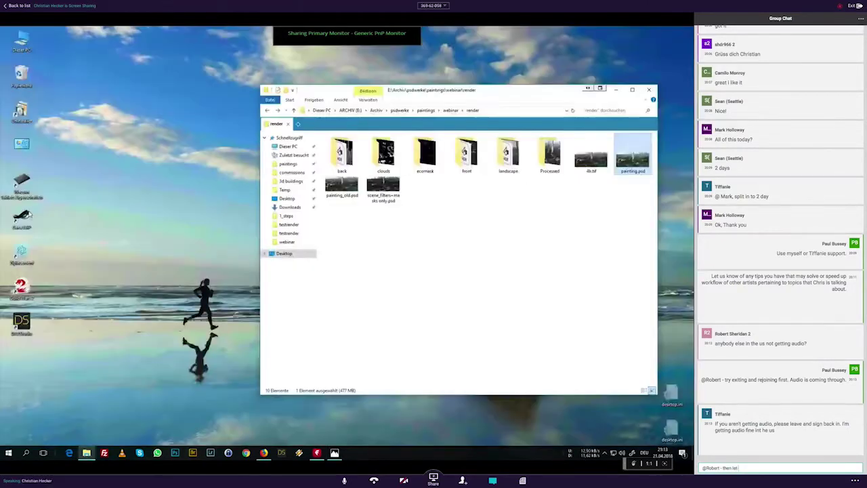
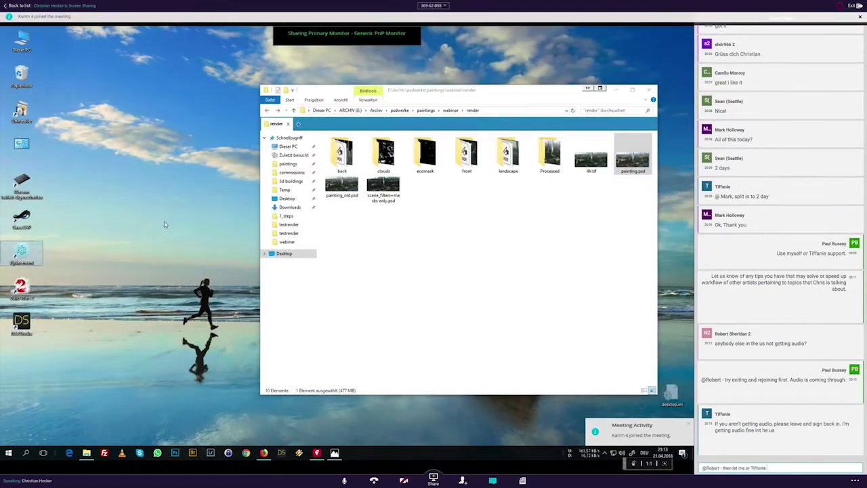
type(" he result")
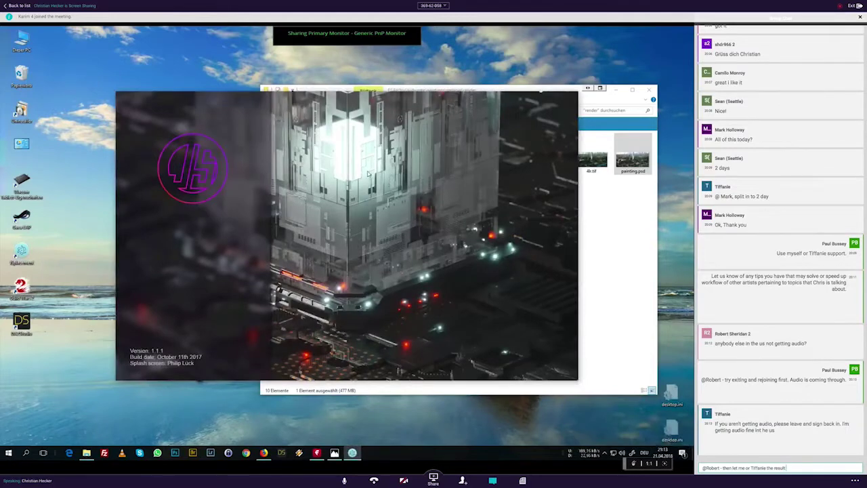
Step: Send the pending chat message to the colleague
key("Return")
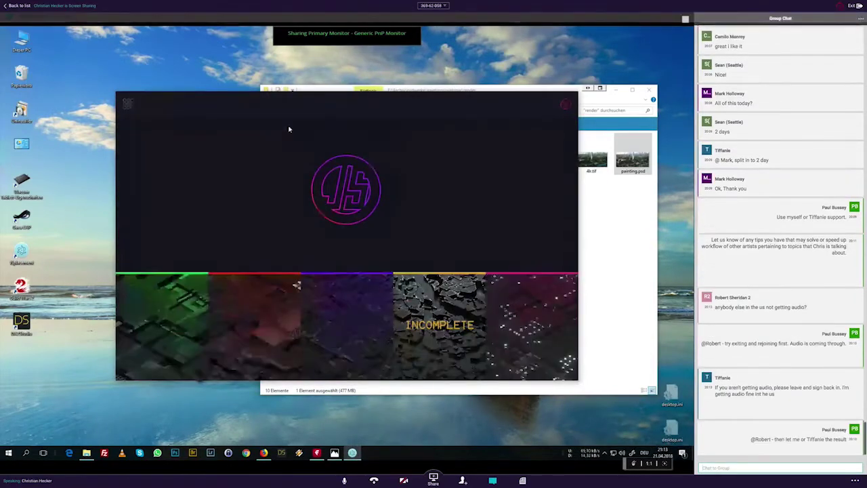
Step: Open the first generator, generate a map, and turn off the second object type
left_click(188, 317)
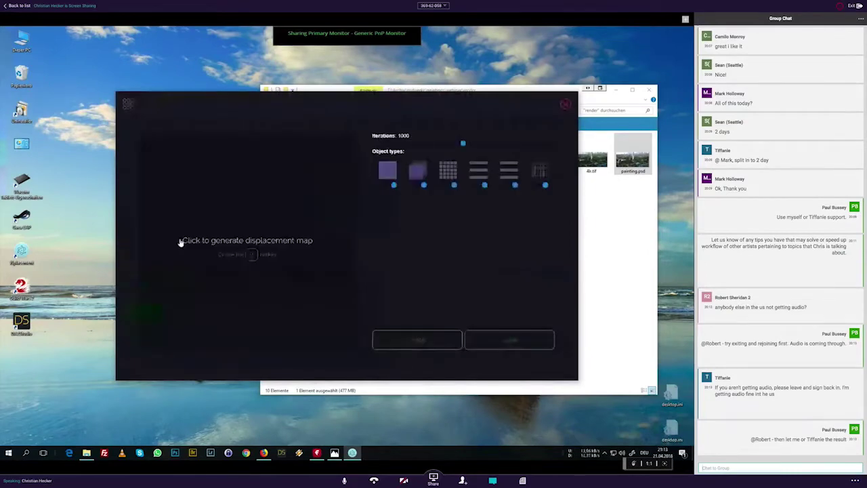
left_click(222, 231)
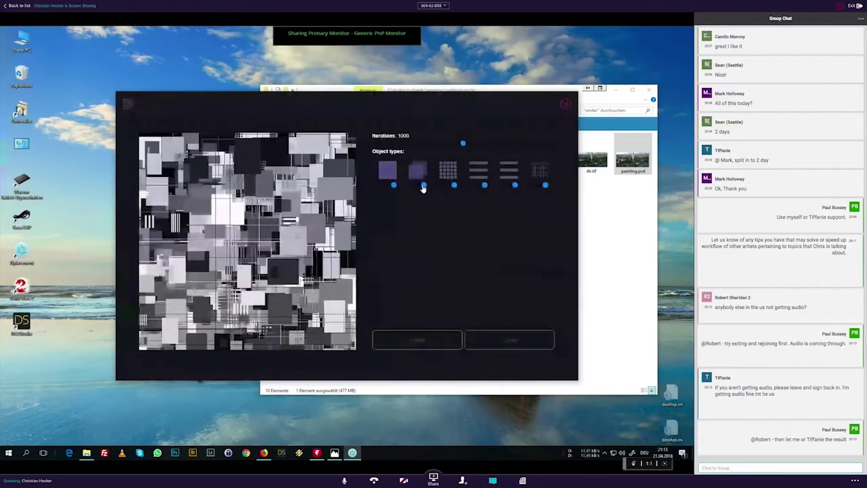
left_click_drag(423, 189, 412, 185)
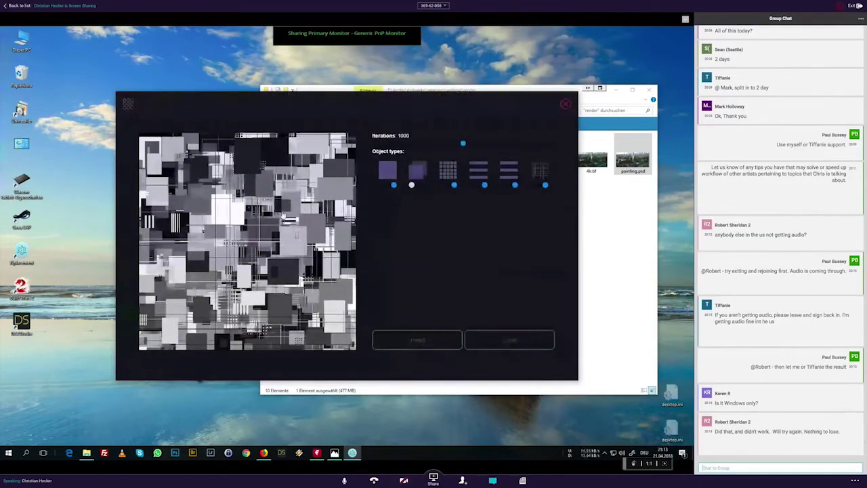
left_click(281, 215)
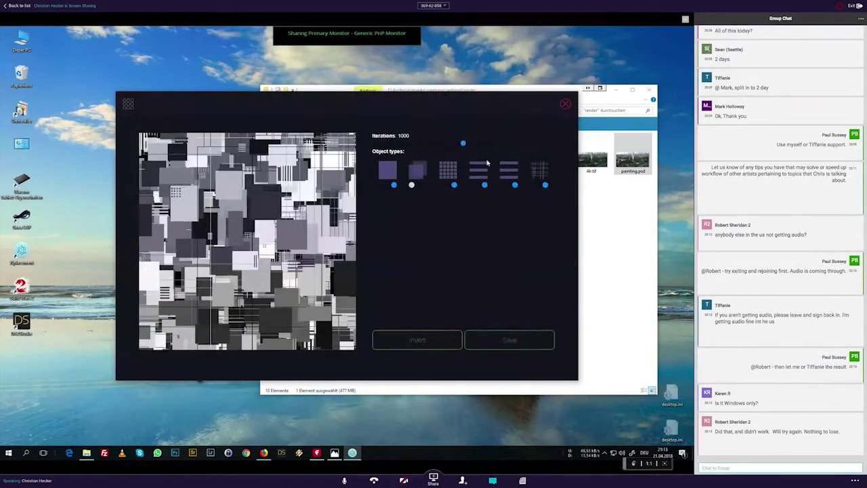
Step: Turn off grid lines and regenerate at 990 iterations, while typing an audio-settings tip in chat
left_click(545, 185)
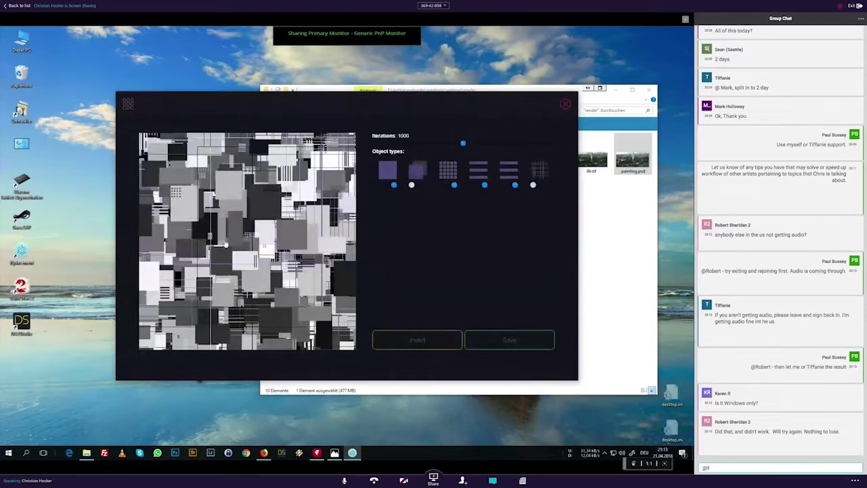
left_click(227, 242)
type("- you can also check")
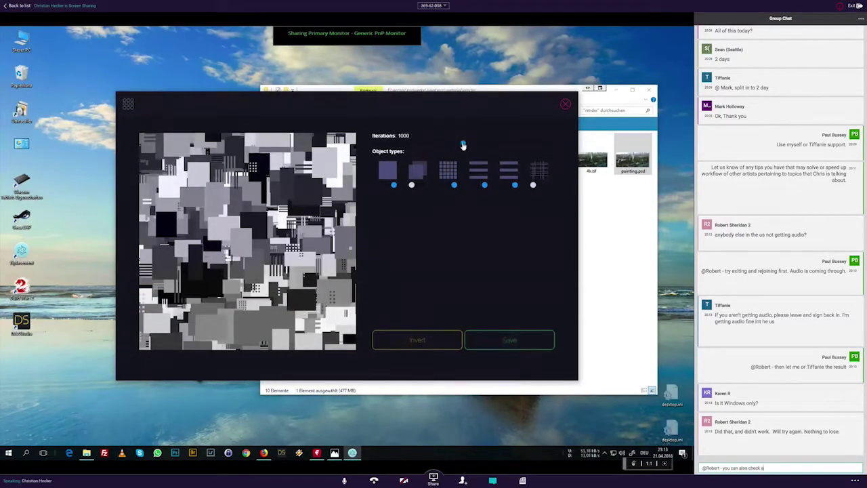
type(" audio settings with th")
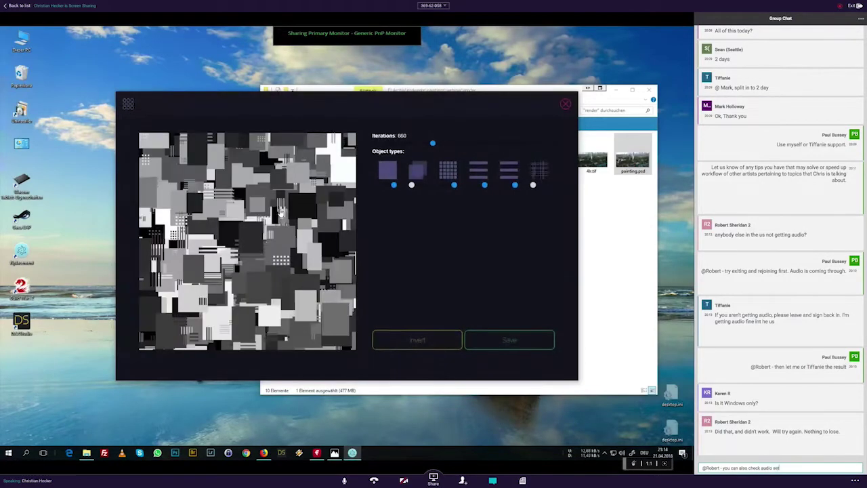
left_click_drag(463, 144, 462, 145)
type("e")
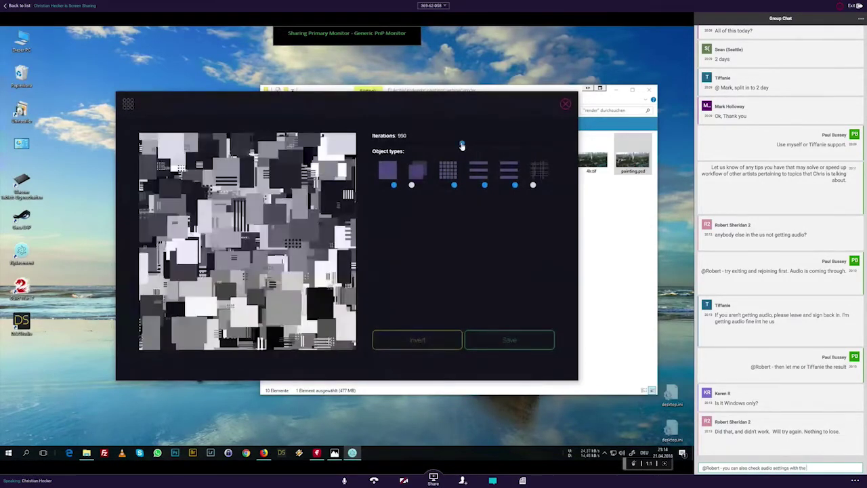
type(" \"...\" menu.")
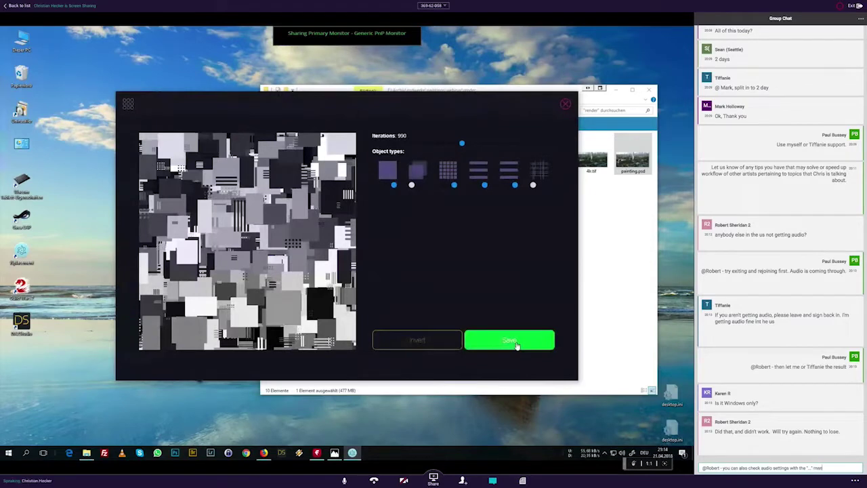
type(" in the bottom r")
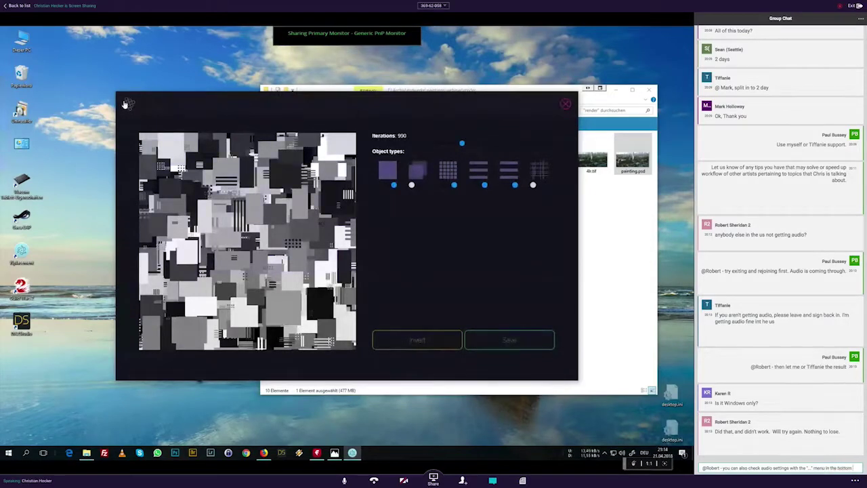
left_click(128, 104)
Step: Send the audio-settings tip, then generate a symmetric map with cross-splitter difference blending off
type("ight.")
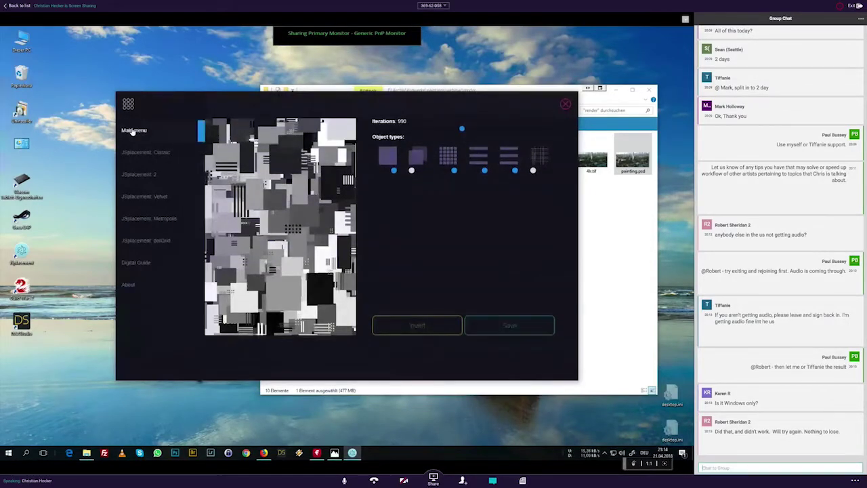
key("Return")
left_click(134, 131)
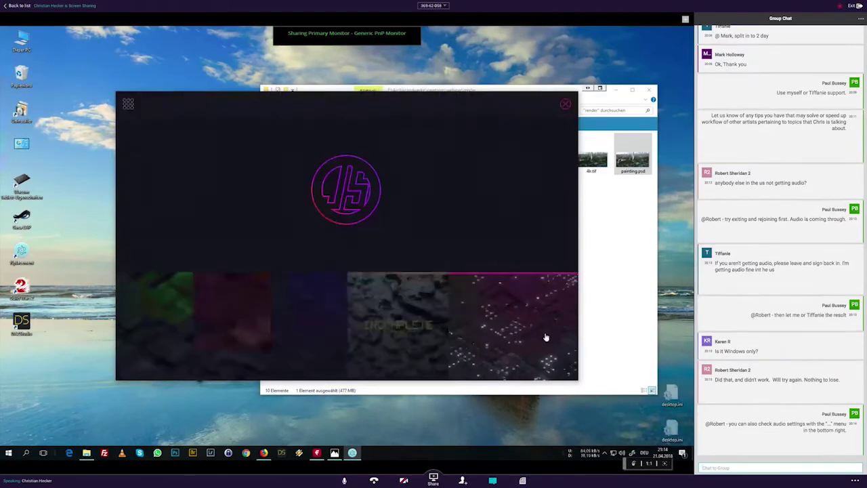
left_click(371, 321)
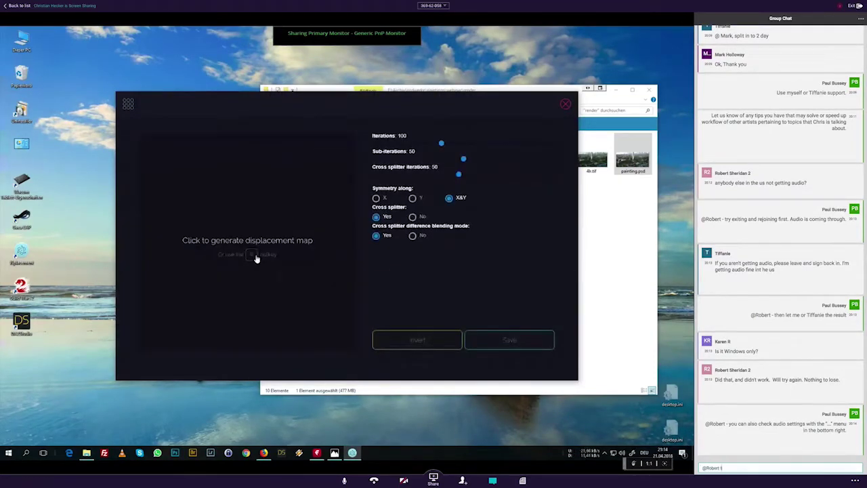
type("o che")
left_click(256, 259)
type("ck")
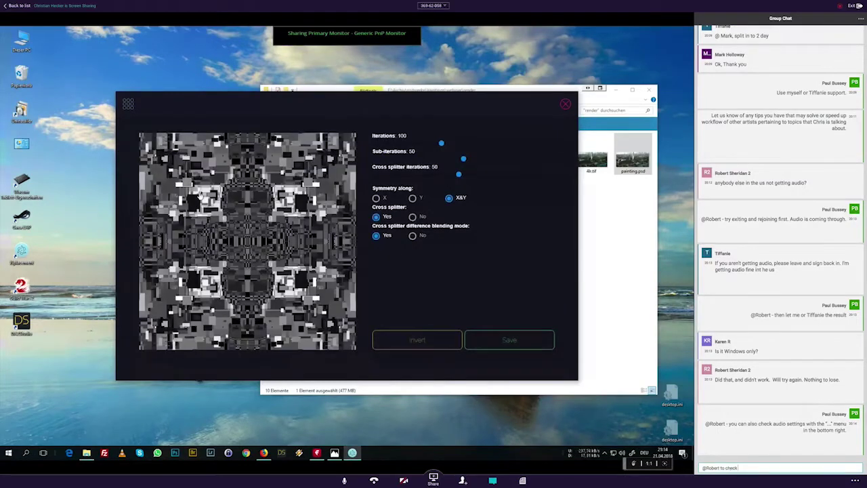
type(" the")
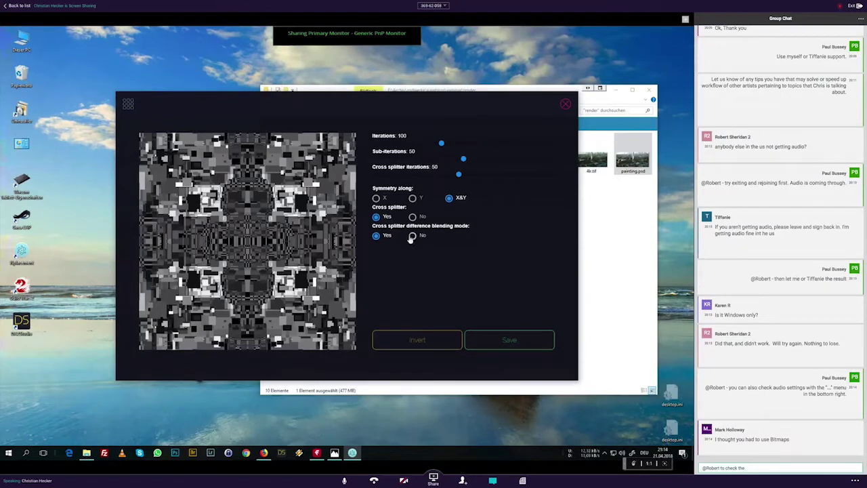
left_click(413, 236)
Step: Save the Velvet map as a PNG in the webinar folder and clear the half-typed chat message
type("col")
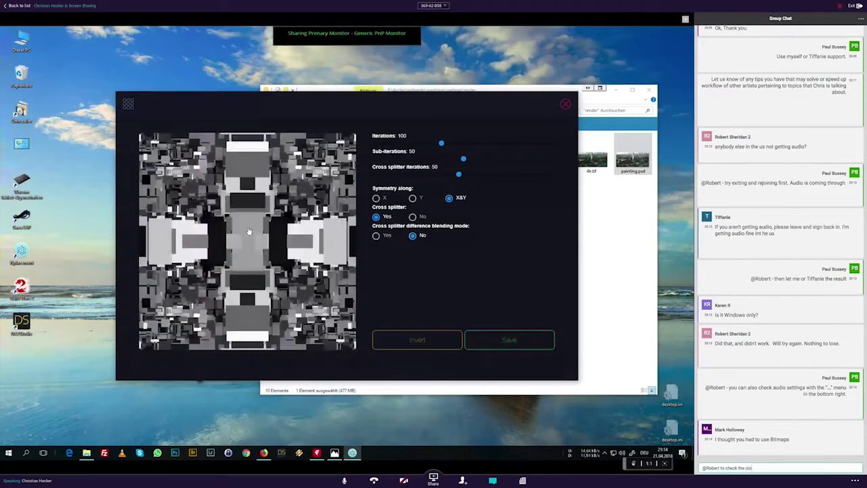
key("BackSpace")
key("BackSpace")
key("BackSpace")
key("BackSpace")
key("BackSpace")
key("BackSpace")
key("BackSpace")
type("at")
left_click(510, 339)
type("Fuze has")
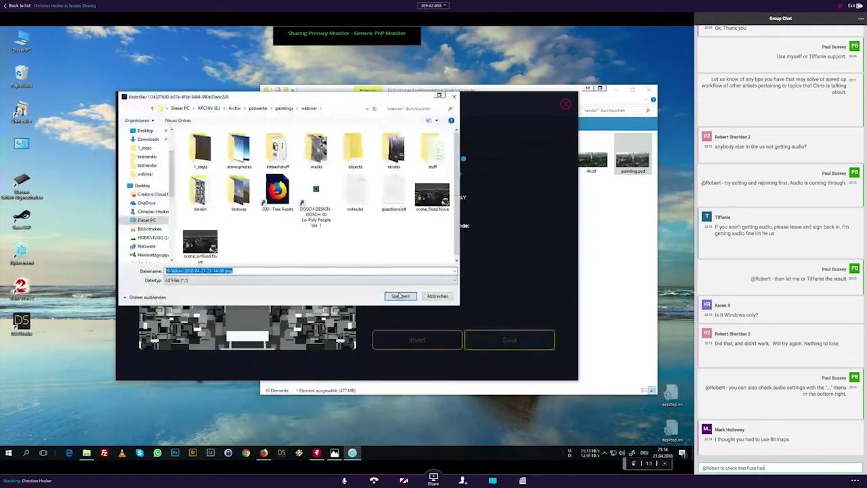
key("BackSpace")
key("BackSpace")
key("BackSpace")
key("BackSpace")
left_click(449, 294)
key("BackSpace")
key("BackSpace")
key("BackSpace")
key("BackSpace")
key("BackSpace")
key("BackSpace")
key("BackSpace")
key("BackSpace")
key("BackSpace")
key("BackSpace")
key("BackSpace")
key("BackSpace")
key("BackSpace")
key("BackSpace")
key("BackSpace")
key("BackSpace")
key("BackSpace")
key("BackSpace")
key("BackSpace")
key("BackSpace")
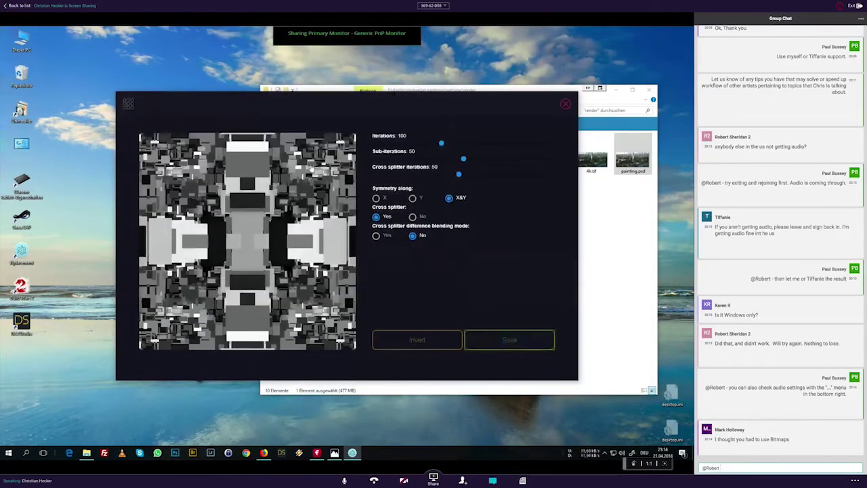
key("BackSpace")
key("BackSpace")
left_click(128, 104)
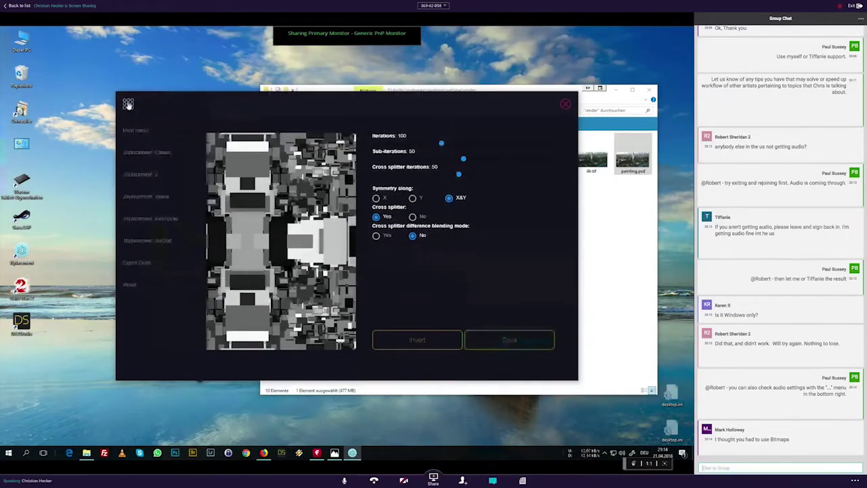
Step: Generate sample maps with the Metropolis and Velvet generators, then switch to JSplacement 2
left_click(151, 219)
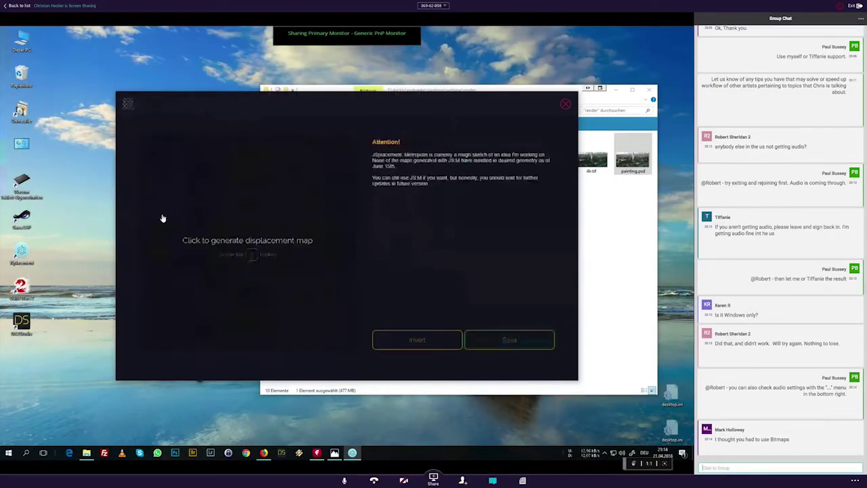
left_click(202, 210)
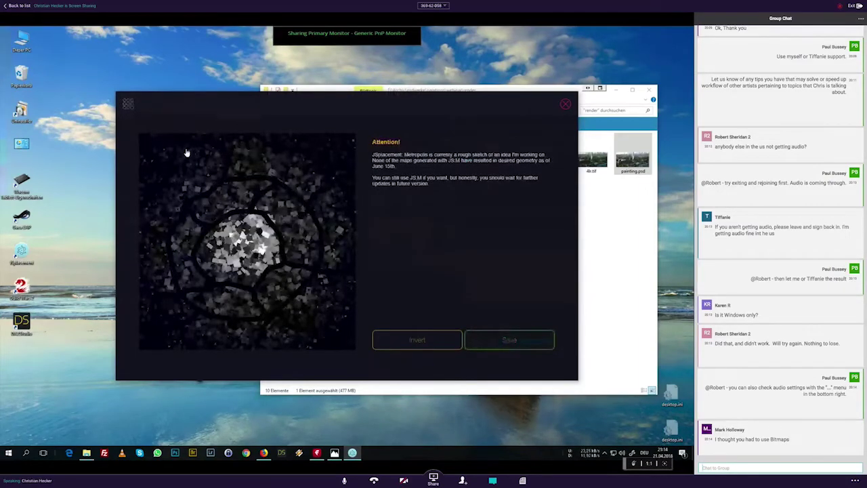
left_click(128, 104)
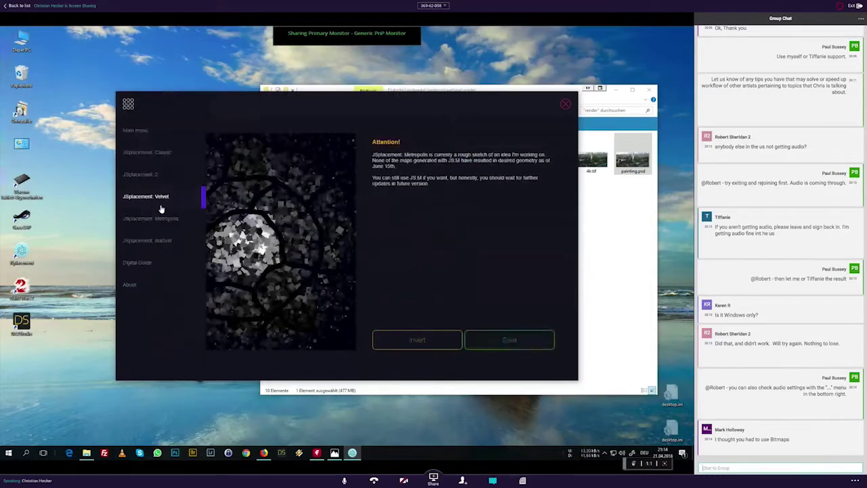
left_click(158, 198)
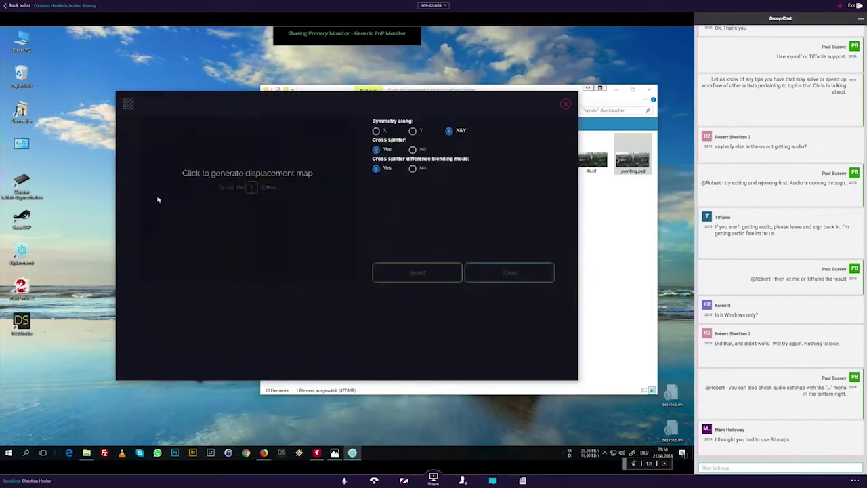
left_click(212, 202)
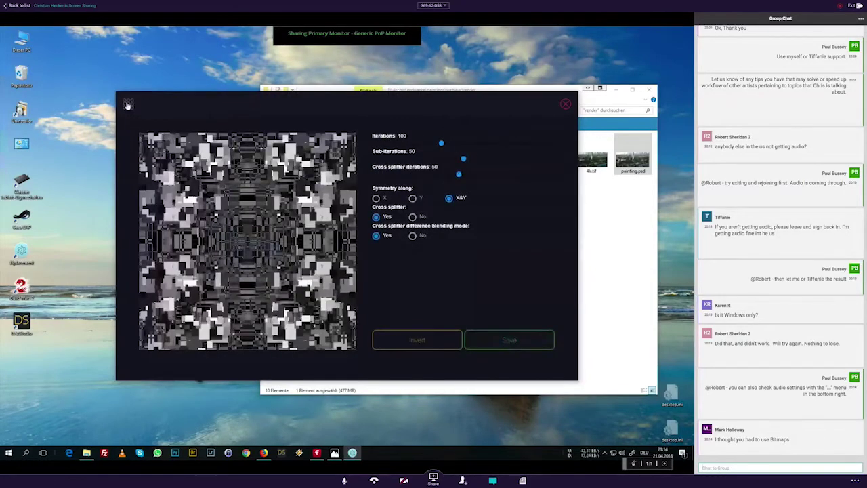
mouse_move(161, 202)
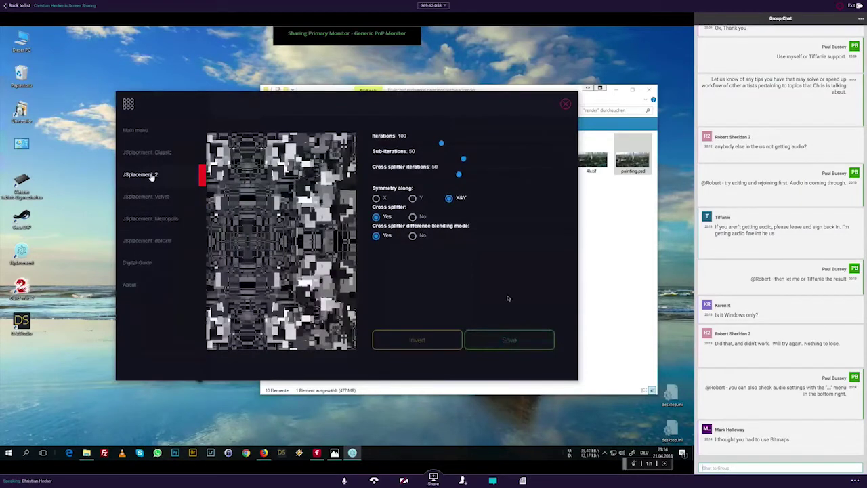
left_click(140, 174)
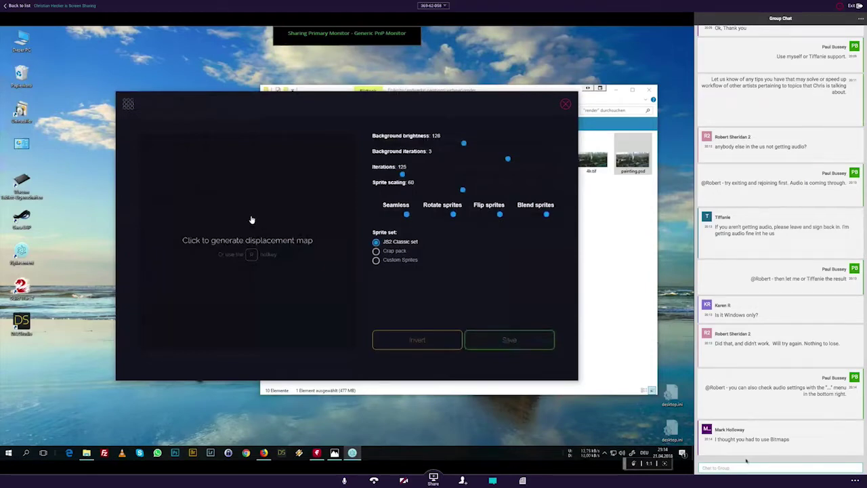
Step: Generate a JSplacement 2 map using the Crap pack sprite set and save it as PNG
left_click(251, 219)
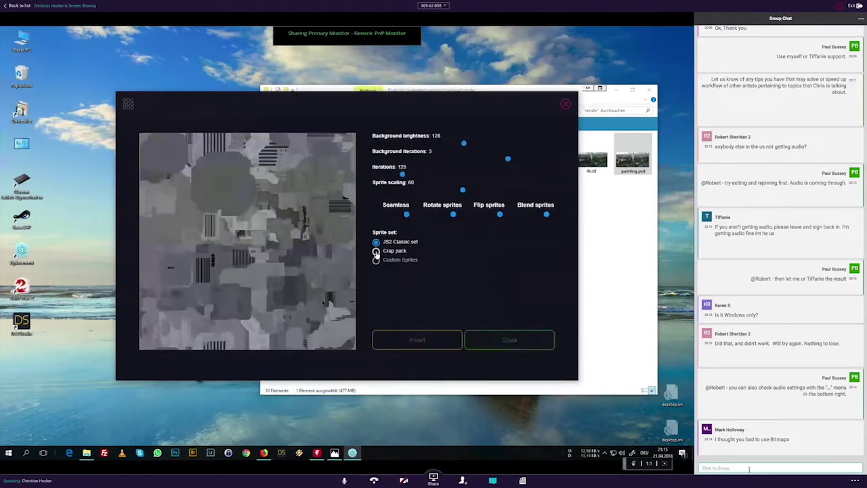
left_click(376, 252)
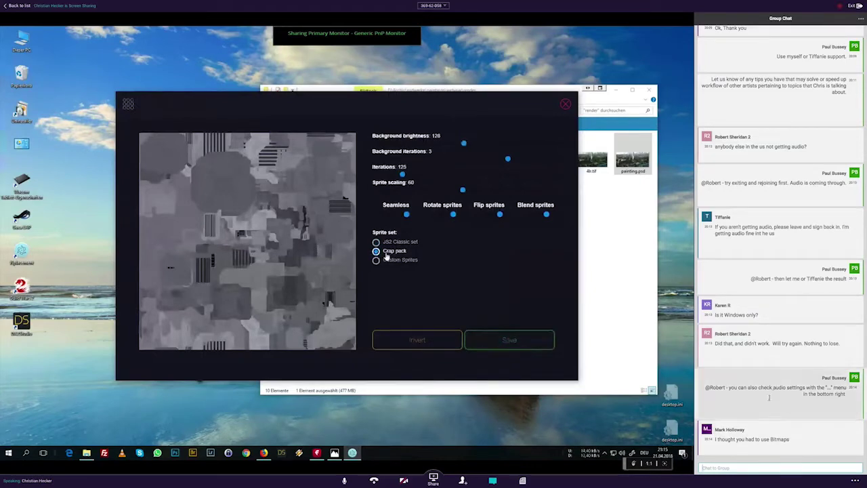
left_click_drag(765, 316, 712, 304)
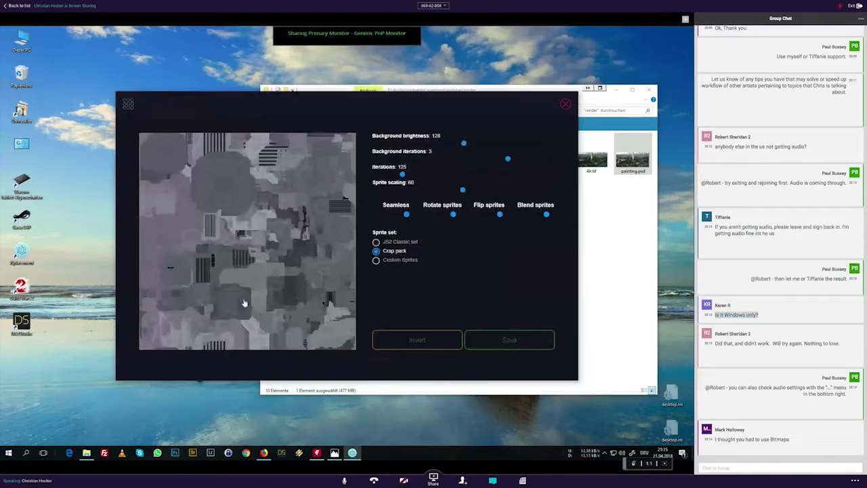
left_click(260, 232)
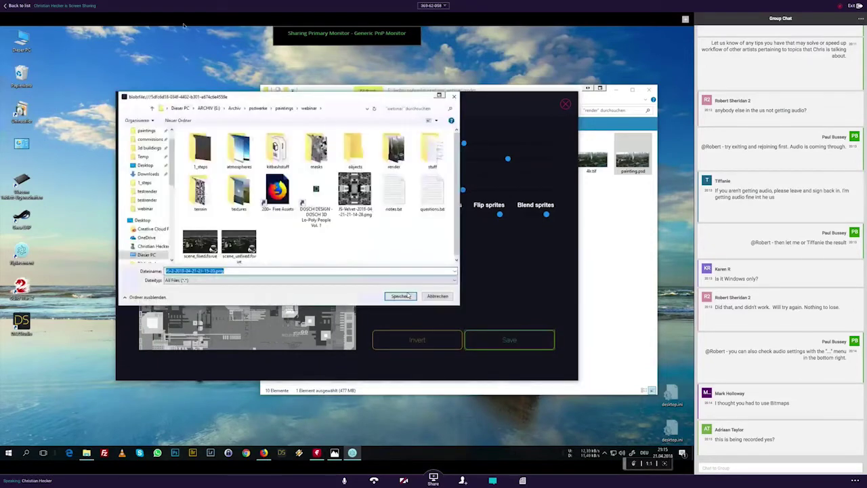
left_click(406, 297)
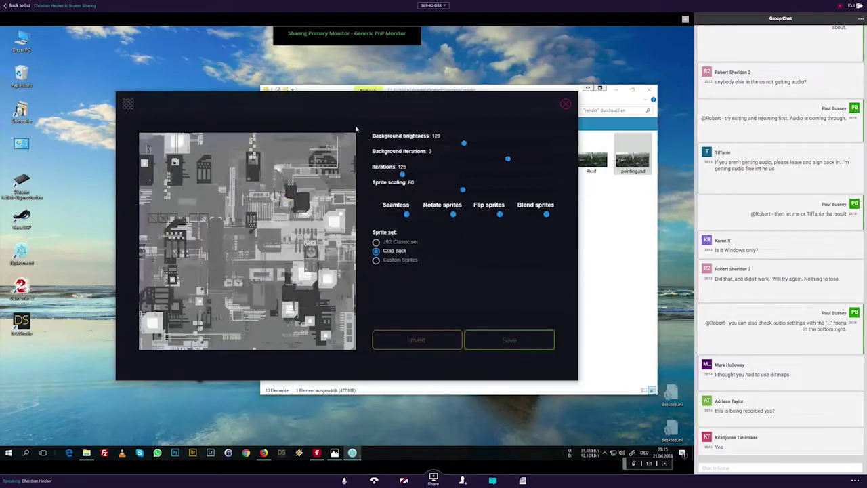
Step: Return JSplacement to its start screen via the Main menu, then close the program
left_click(128, 106)
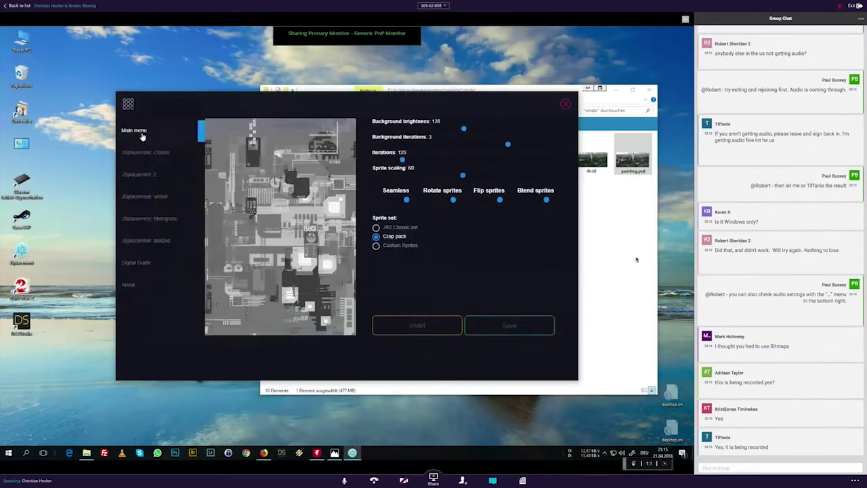
left_click(141, 134)
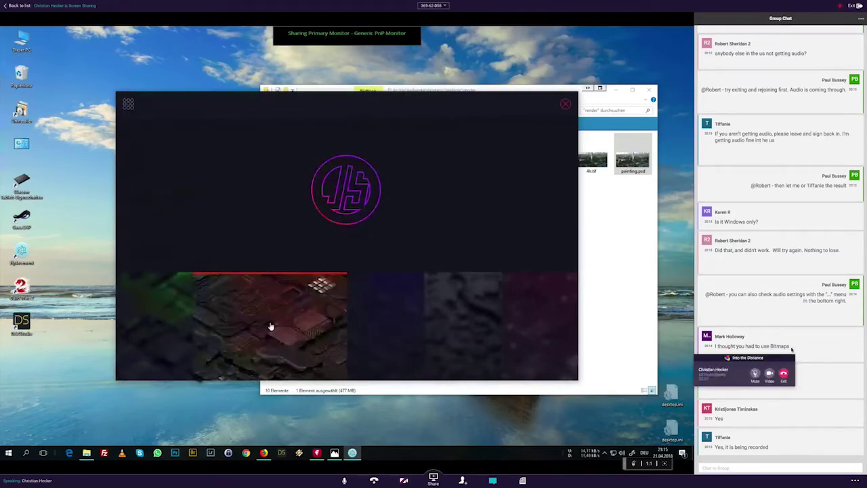
left_click_drag(791, 345, 713, 345)
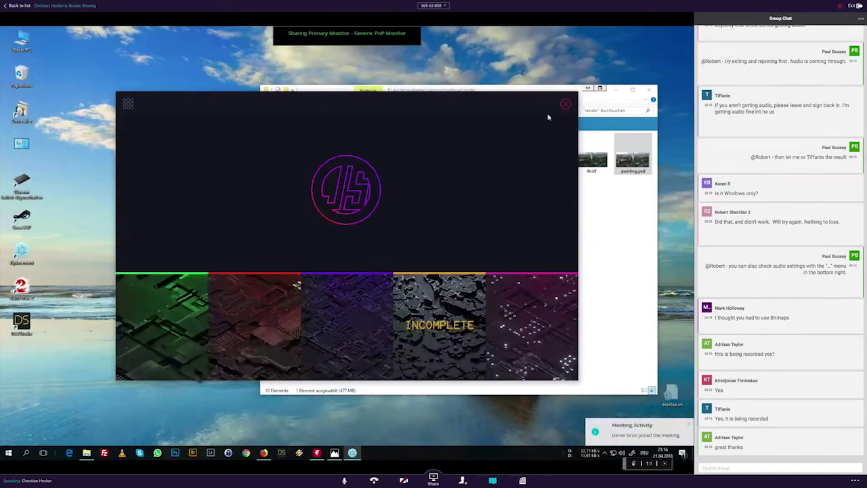
left_click(566, 105)
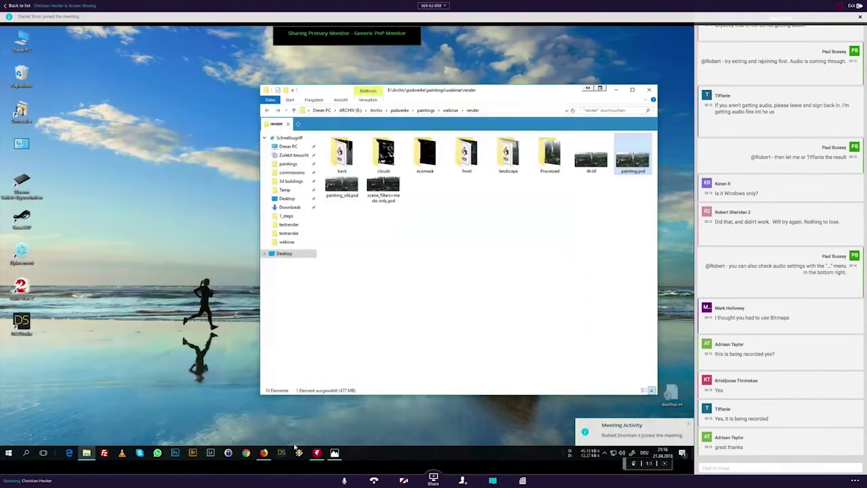
Step: Bring Photos forward and advance to the 21a_vue.jpg VUE heightfield setup slide
left_click(335, 453)
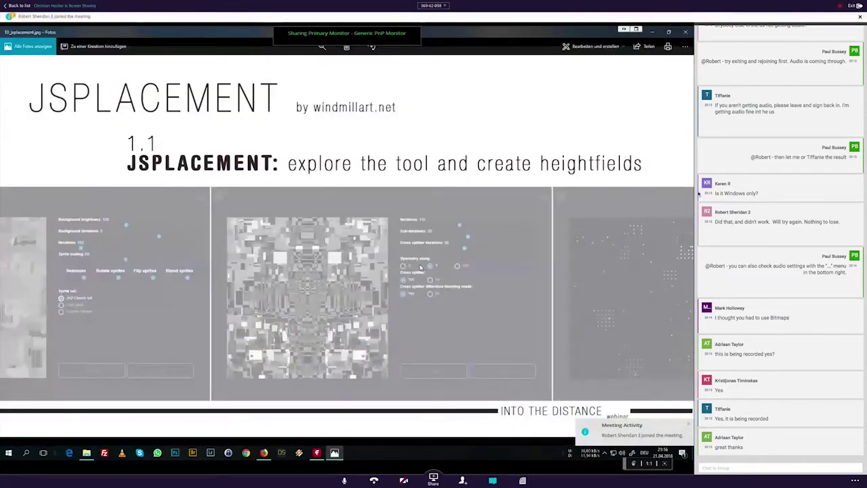
key("Right")
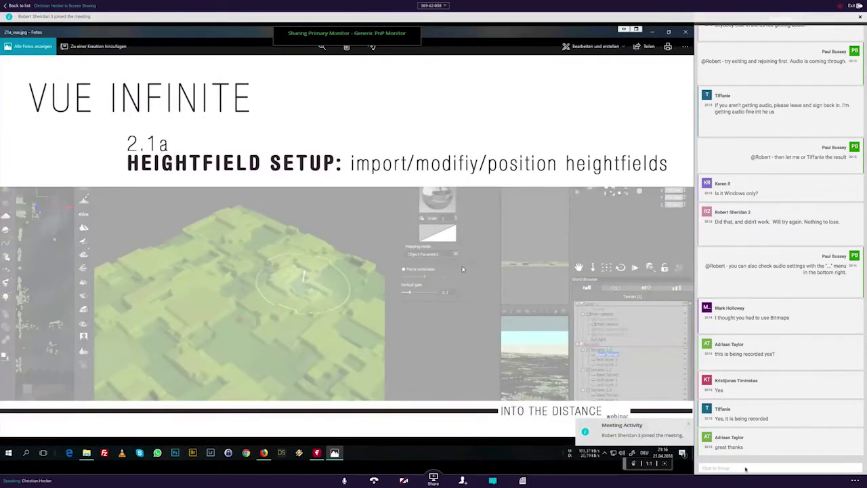
left_click(746, 469)
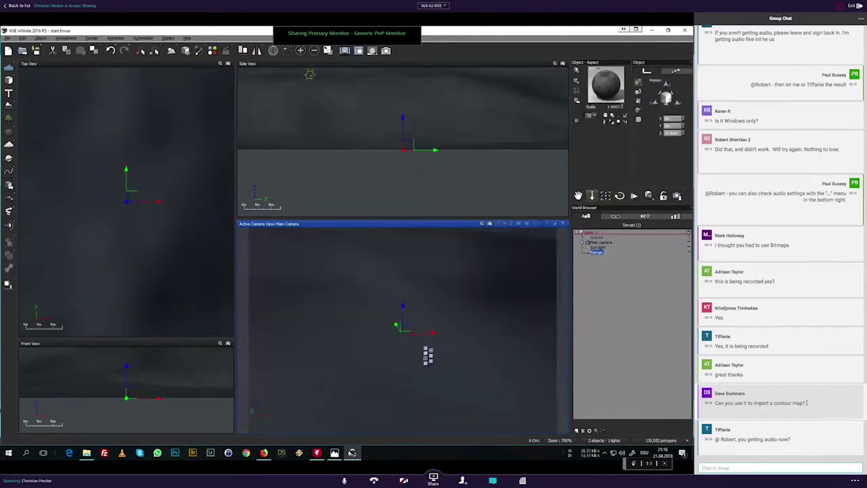
Step: Give the terrain a new base shape, double its resolution up to 4096x4096, then start Import Terrain Data
left_click_drag(806, 402, 715, 404)
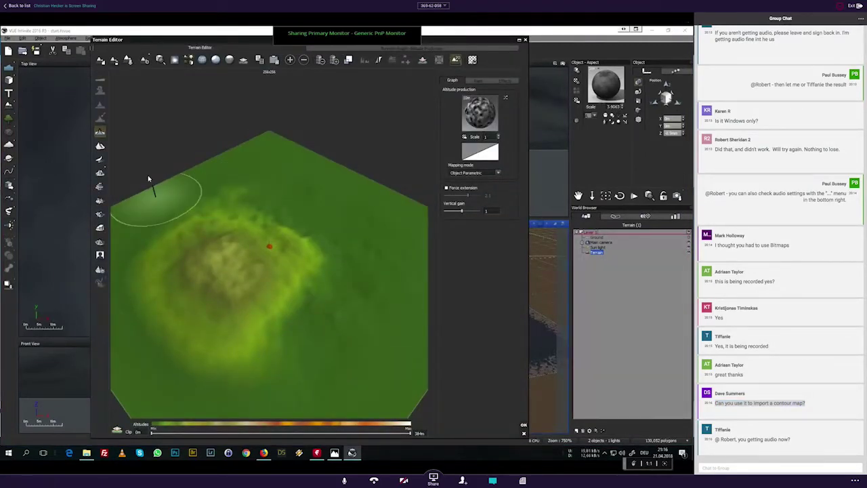
left_click(99, 133)
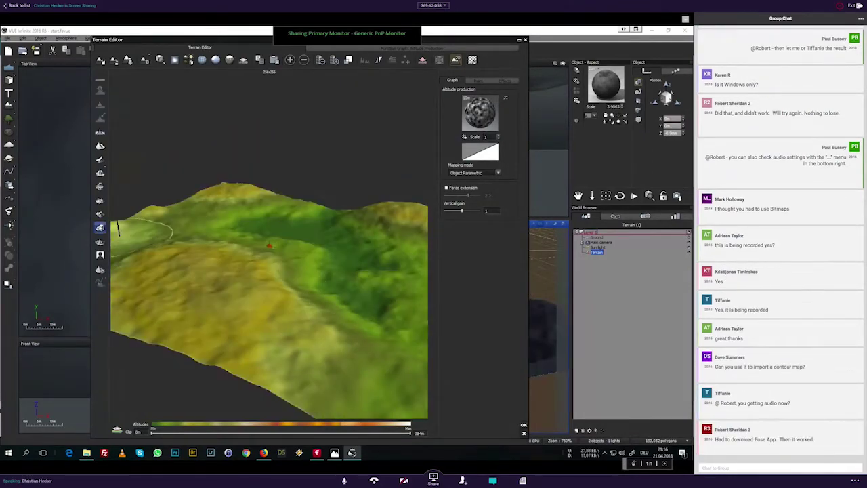
left_click(335, 61)
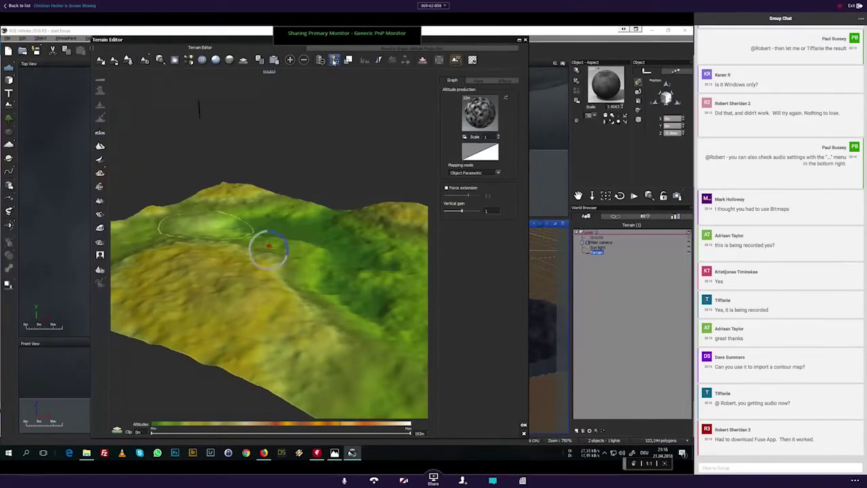
left_click(334, 60)
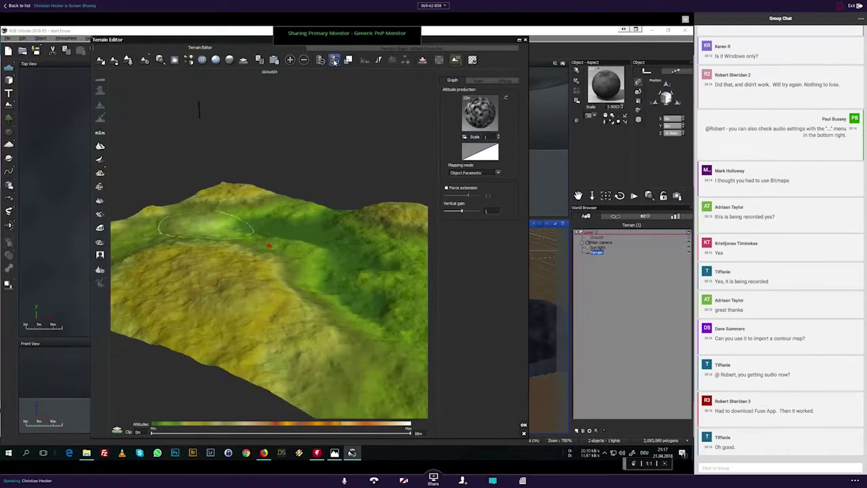
left_click(334, 61)
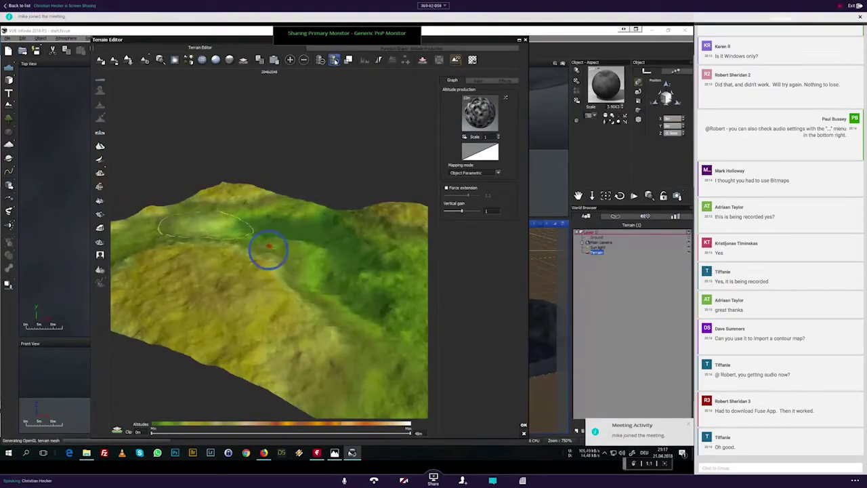
left_click(334, 60)
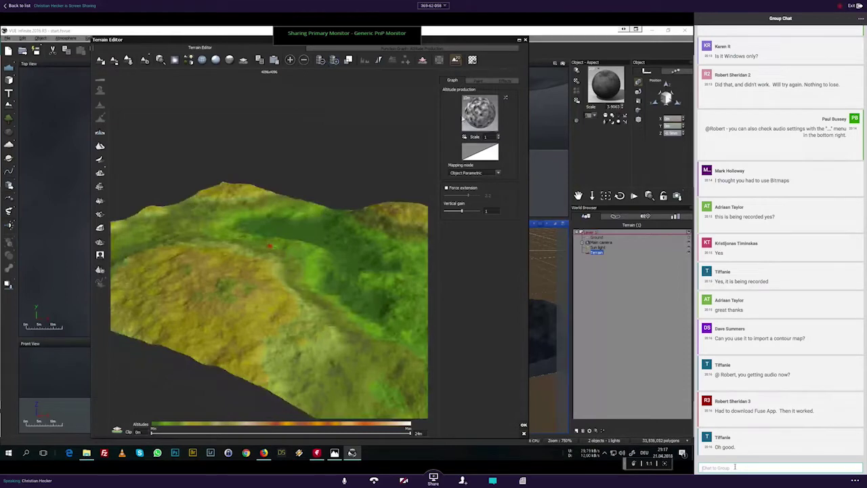
left_click(101, 255)
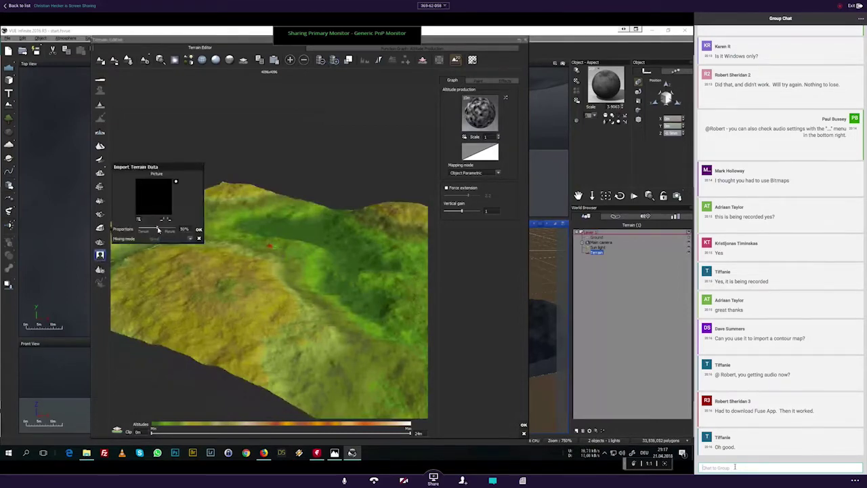
Step: Set the imported picture's proportion to 100% and open the file picker for the JSplacement map
left_click_drag(158, 230, 176, 229)
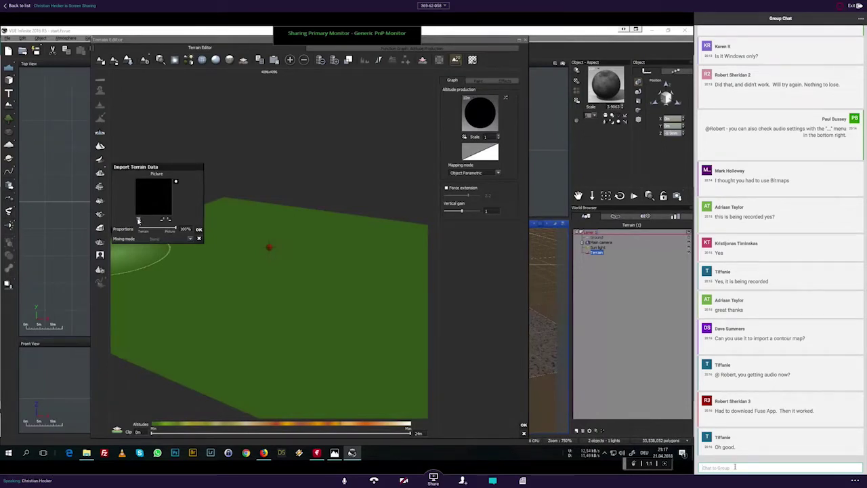
left_click(153, 197)
type("@")
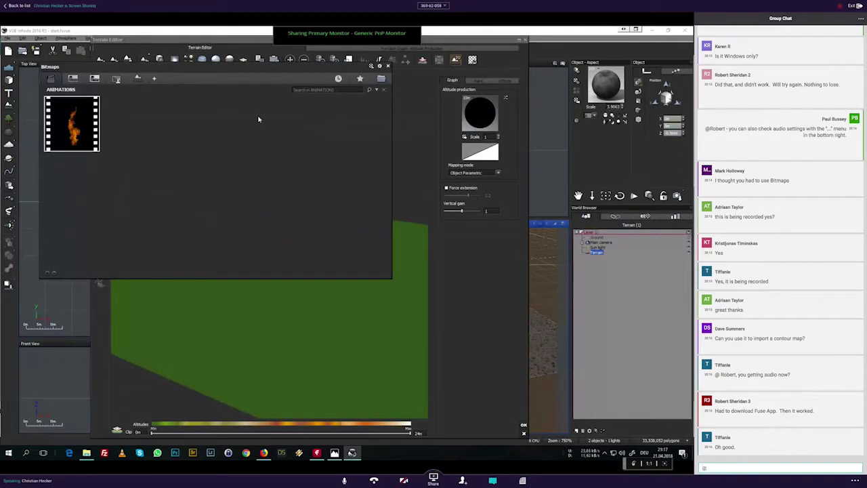
left_click(381, 79)
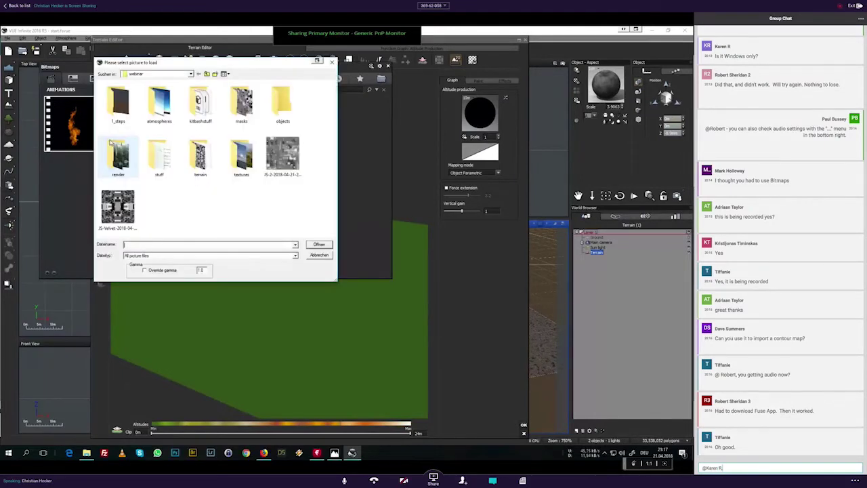
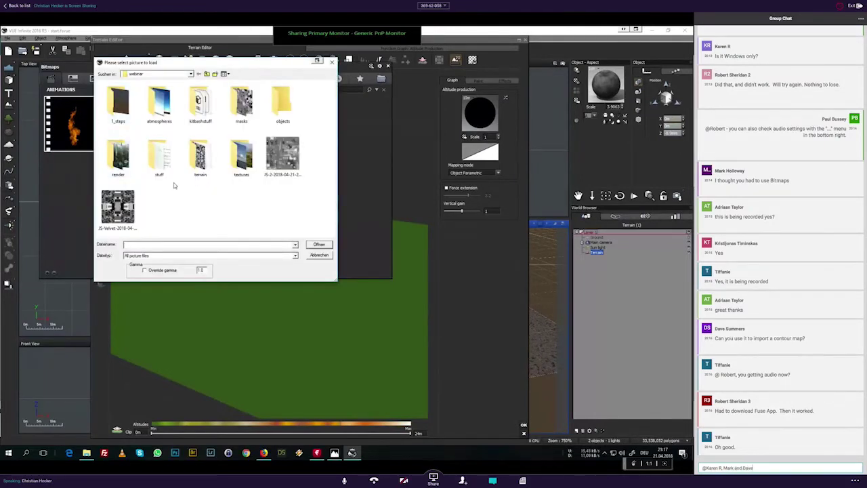
type(" - I")
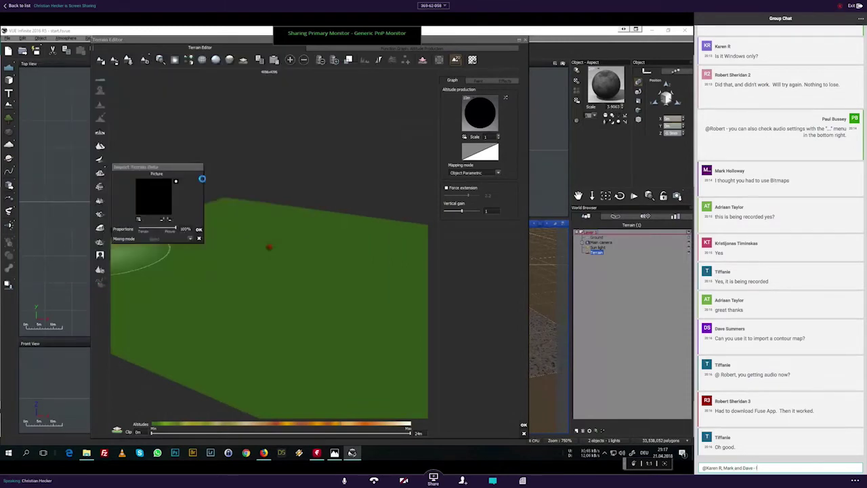
type("'ve noted y")
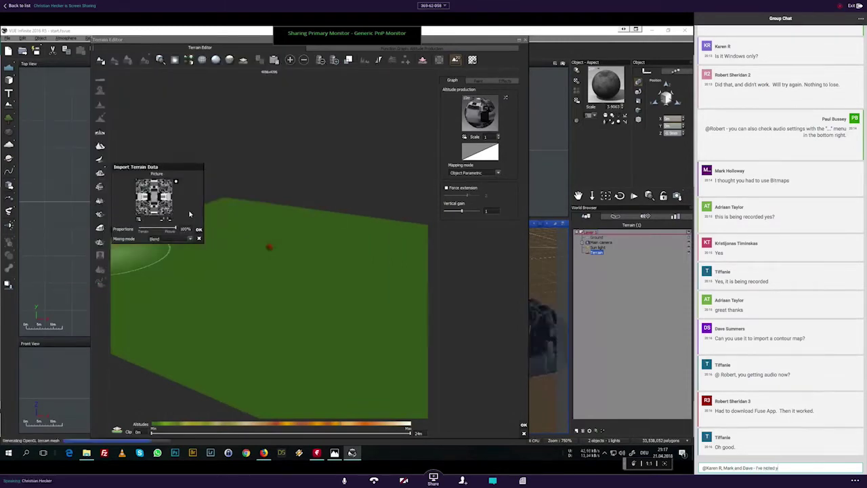
type("our questio")
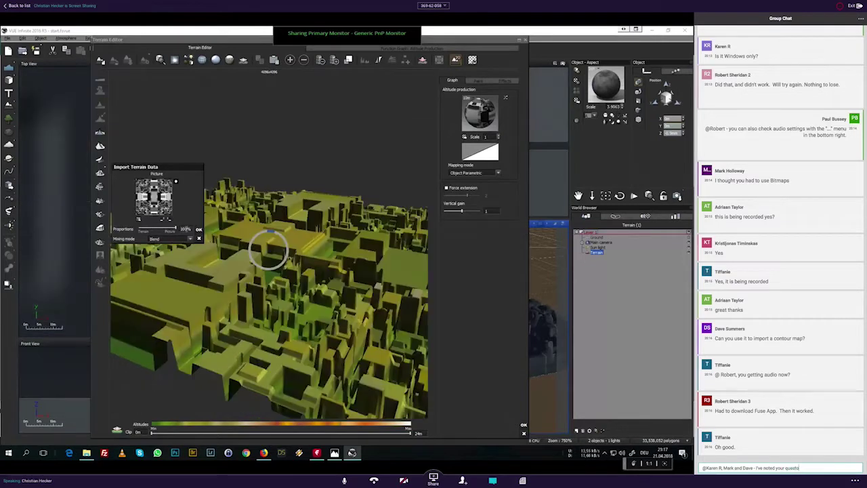
type("ns")
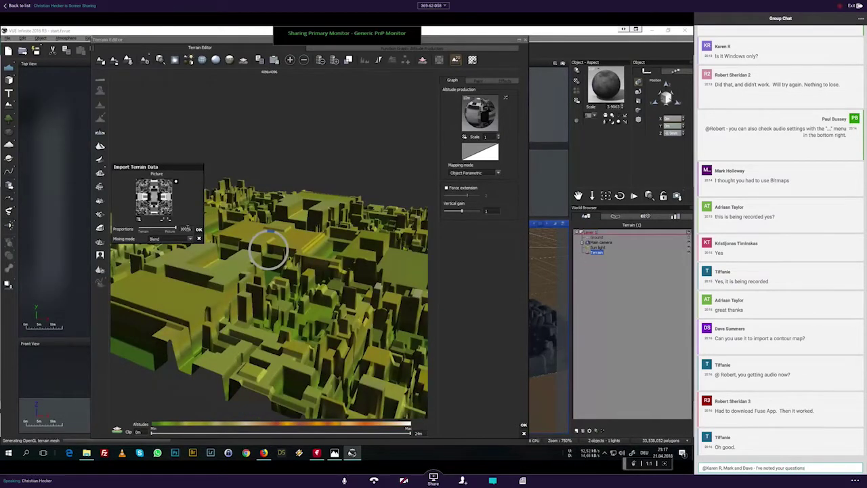
Step: Send the typed reply in the group chat
key("Return")
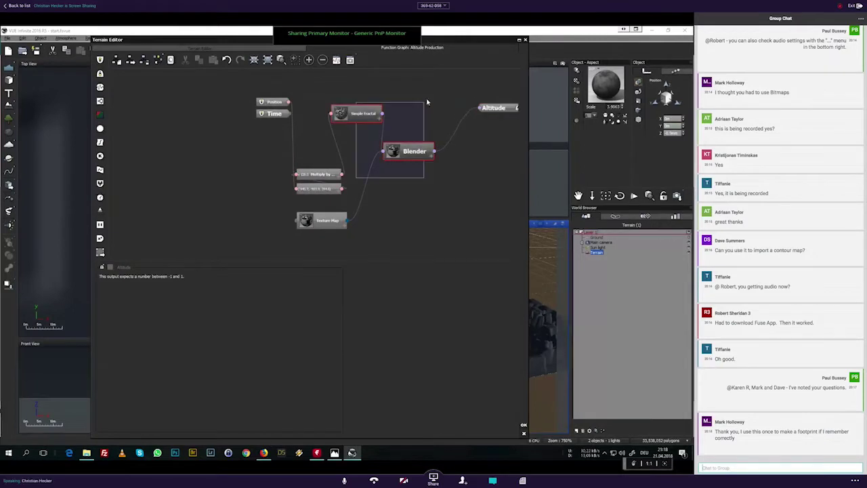
Step: Shift the Simple Fractal and Multiply nodes aside and inspect the Texture Map node's image settings
left_click_drag(402, 117, 397, 120)
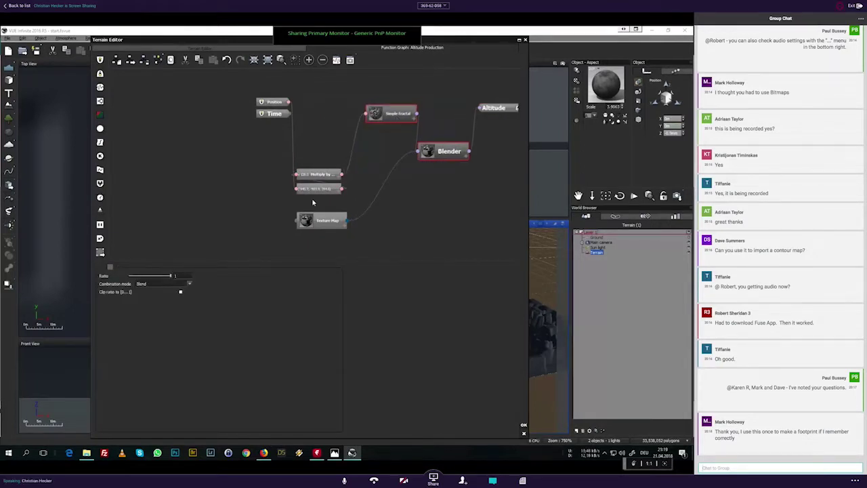
left_click_drag(313, 201, 416, 99)
left_click_drag(330, 185, 332, 144)
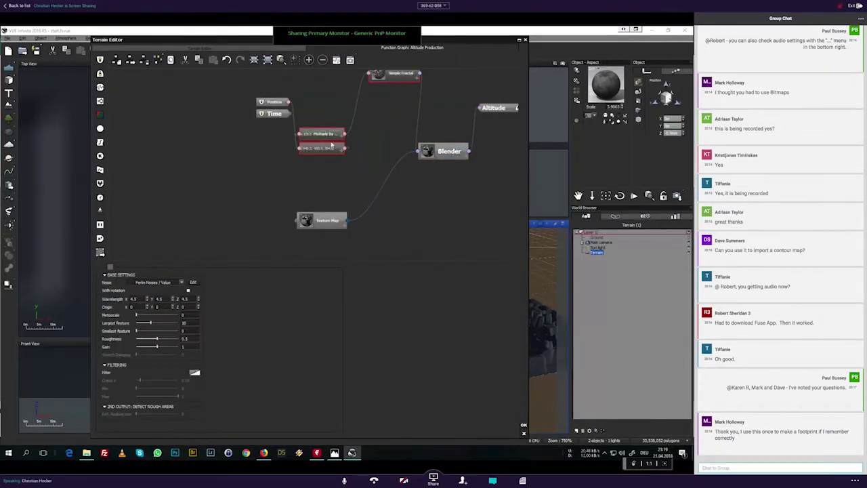
left_click_drag(400, 72, 402, 90)
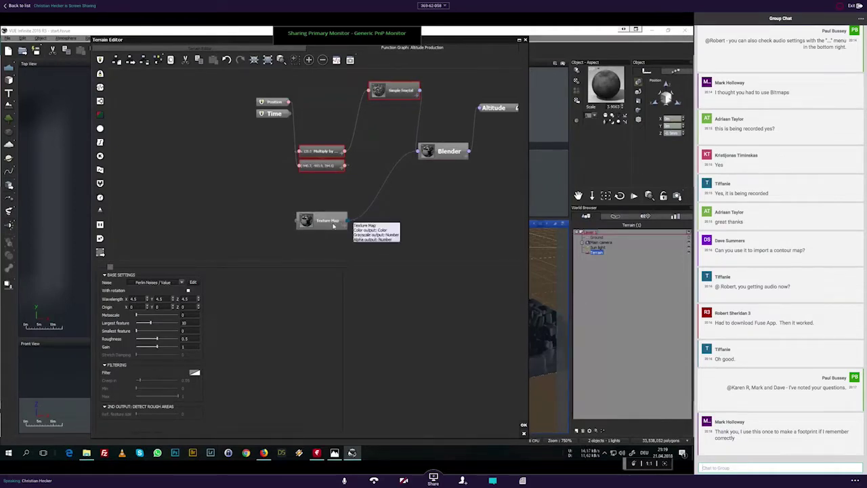
left_click(333, 227)
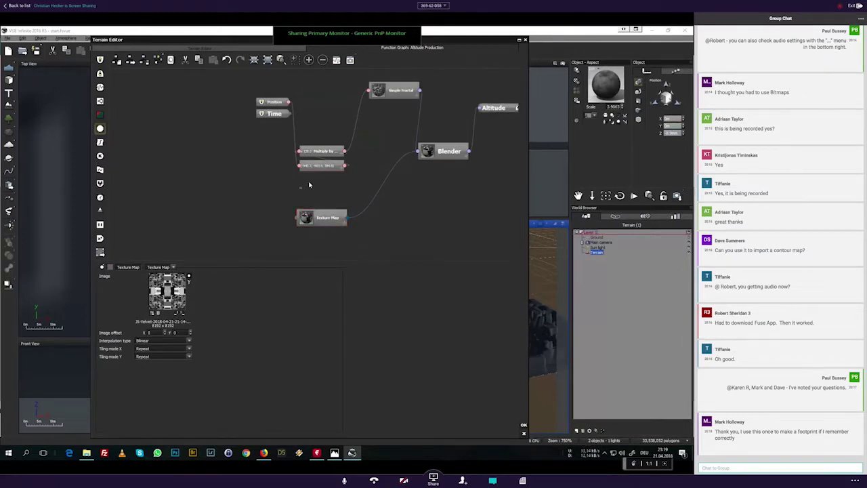
Step: Delete the fractal, multiply and offset nodes, the Texture Map-to-Blender link, and the Blender node
left_click_drag(310, 183, 383, 88)
key("Delete")
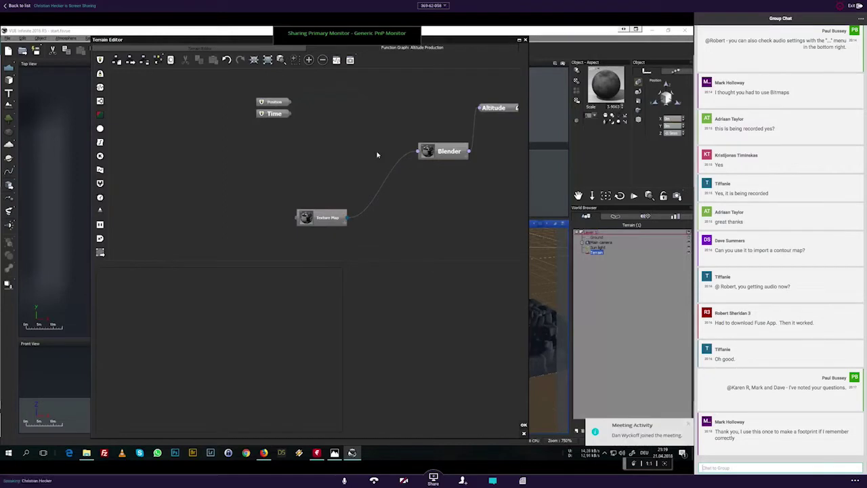
left_click(396, 170)
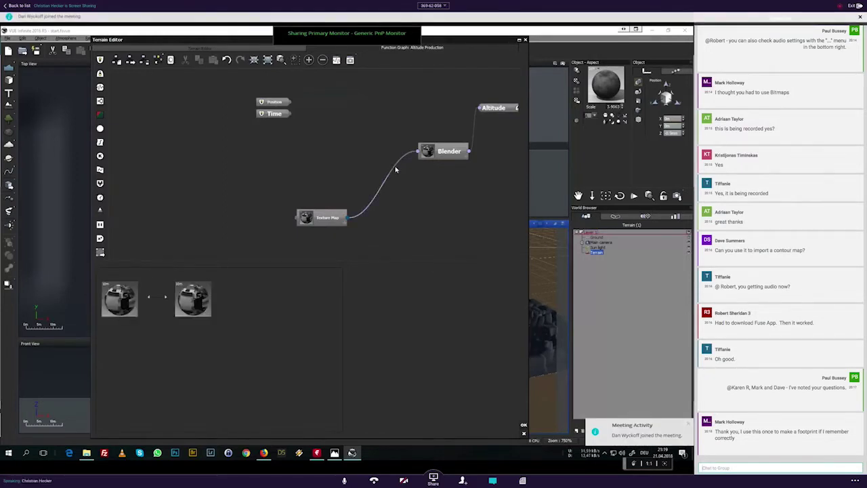
key("Delete")
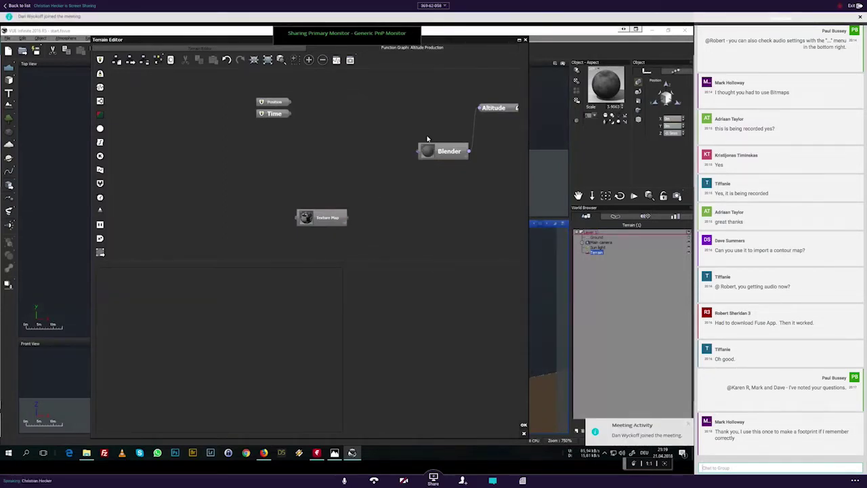
left_click(437, 149)
key("Delete")
Step: Connect the Texture Map's Grayscale output directly to Altitude and tidy the two nodes
left_click_drag(480, 108, 348, 218)
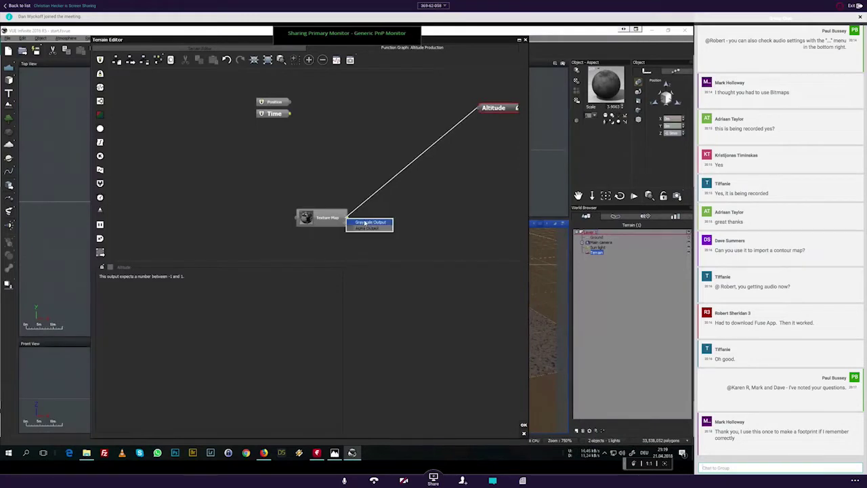
left_click(366, 223)
left_click(361, 193)
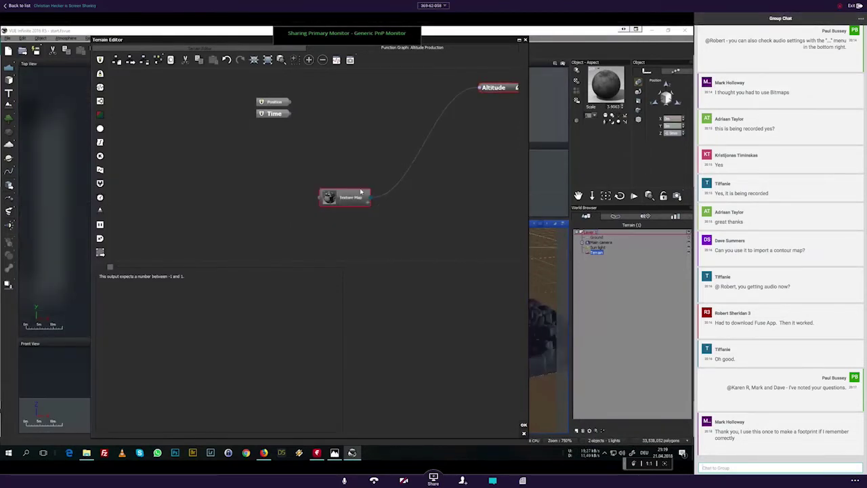
left_click_drag(360, 192, 365, 105)
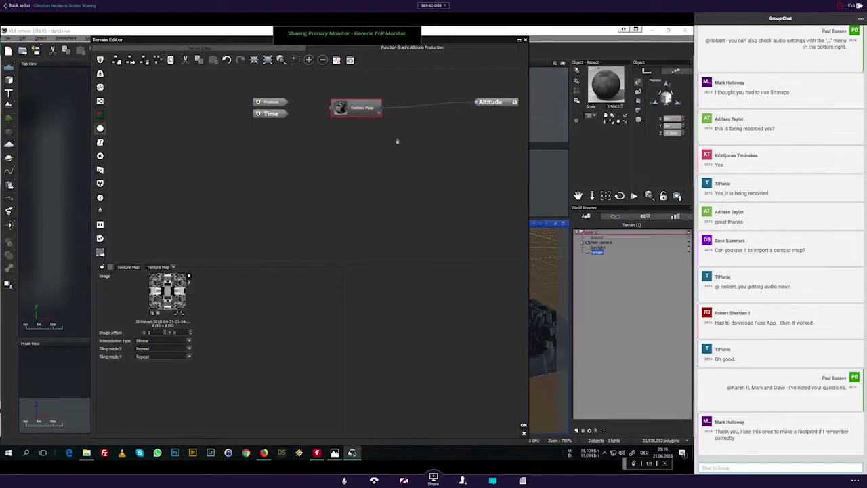
left_click(198, 48)
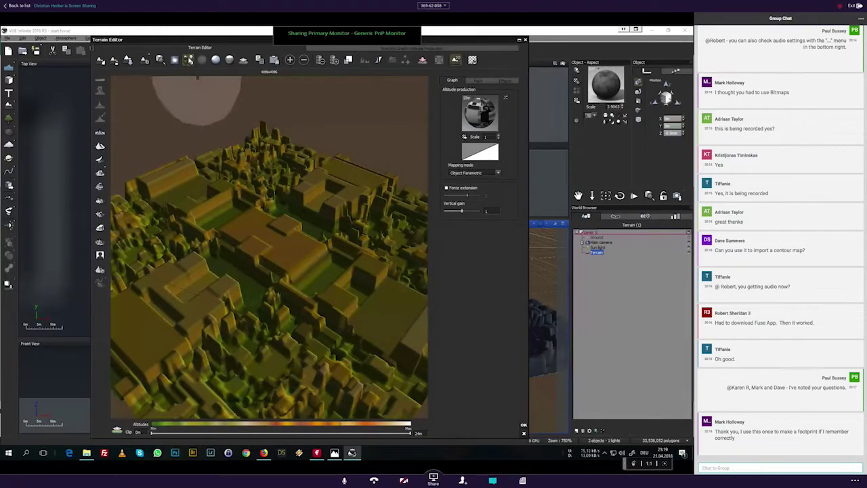
Step: Enter .1 as the terrain's vertical gain and orbit the preview to check the flatter blocks
left_click(189, 59)
right_click_drag(261, 262, 284, 237)
left_click(491, 211)
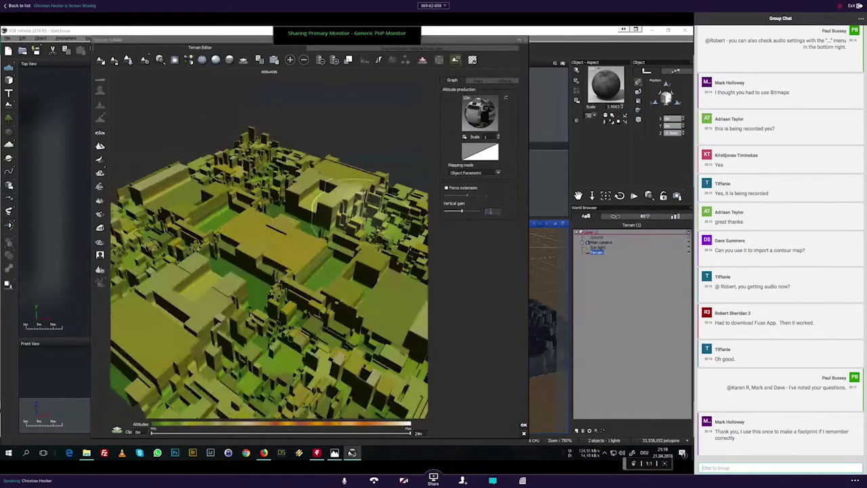
type(".1")
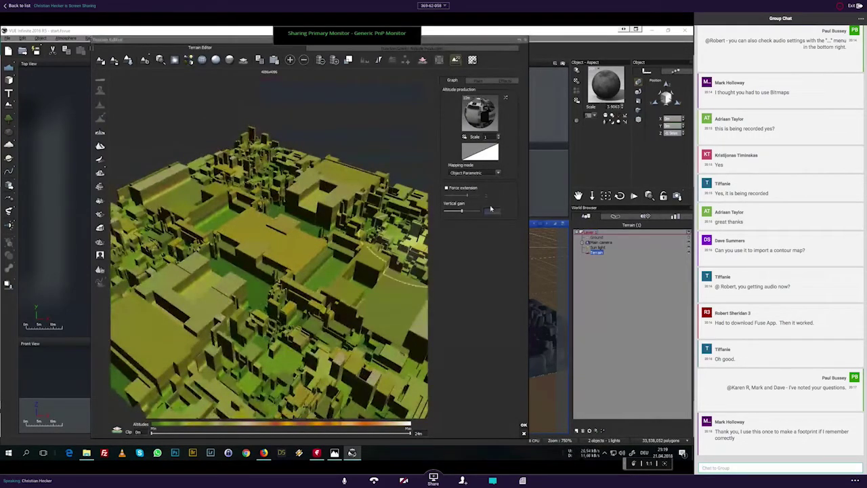
key("Return")
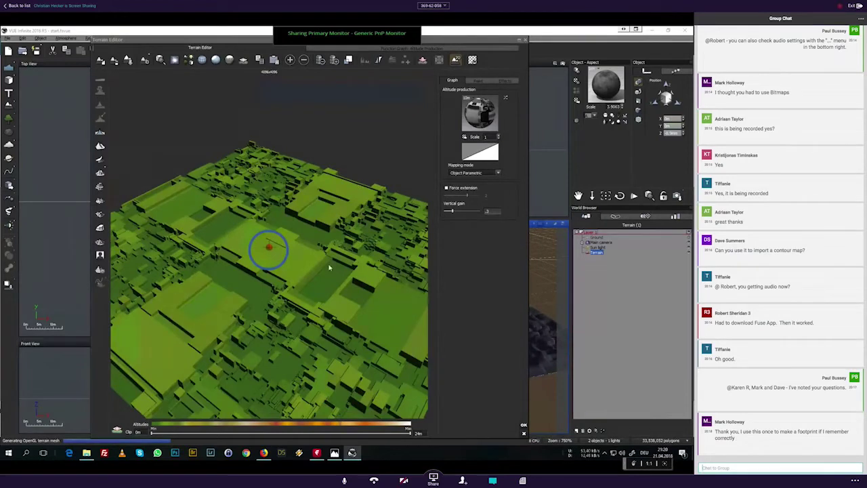
right_click_drag(329, 267, 275, 266)
type("That loo")
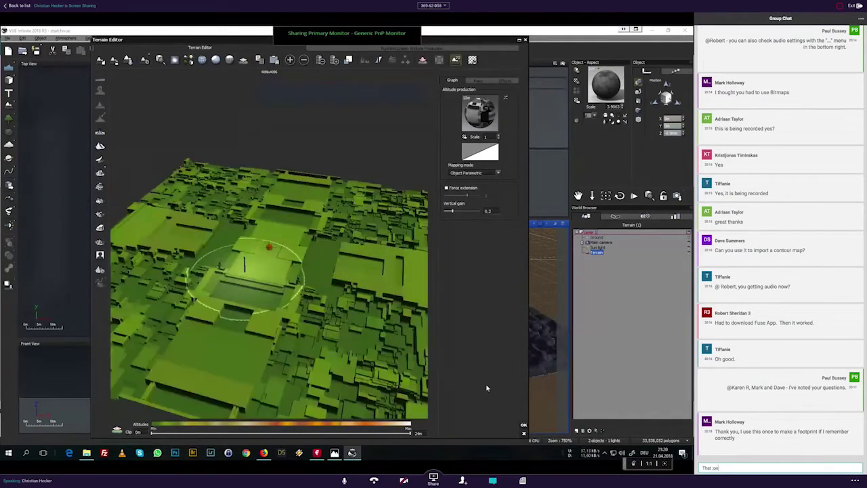
type("kgs f")
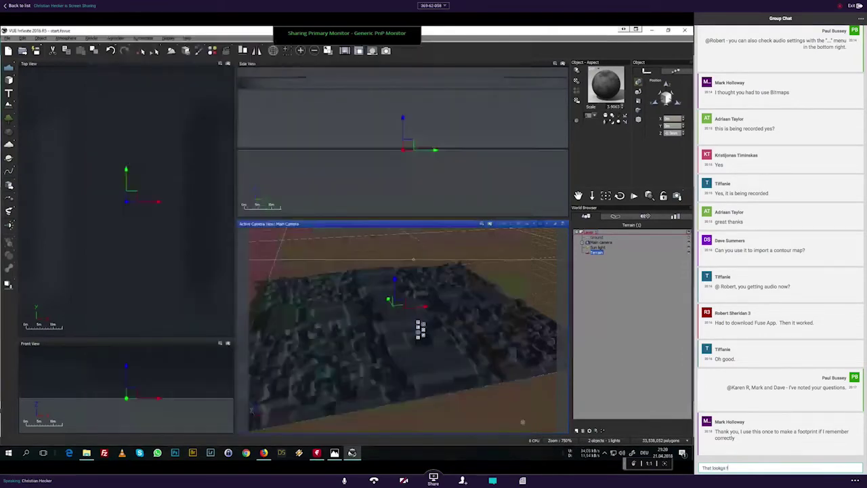
Step: Send the 'good!' chat reply, hide the title slide, and close the Post Render Options
key("BackSpace")
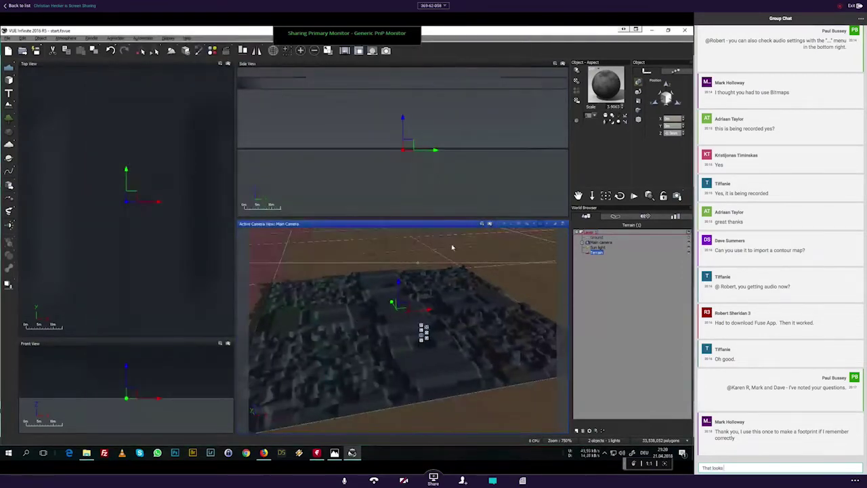
type("good!")
key("Return")
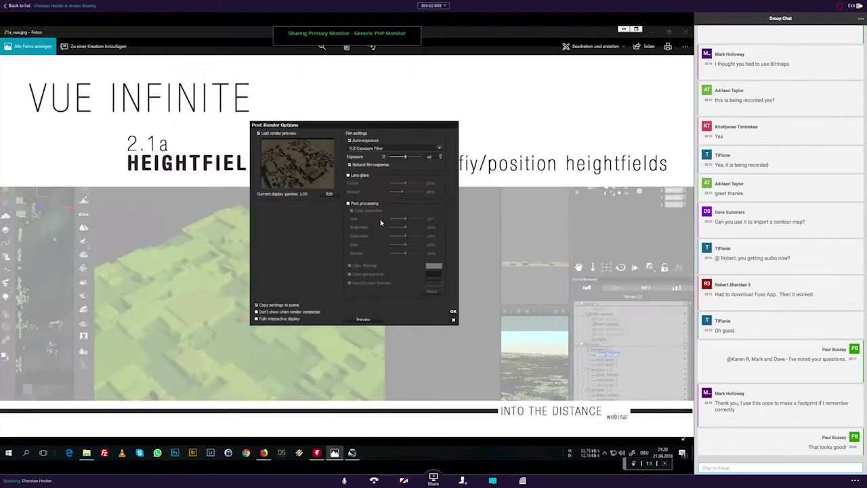
left_click(653, 33)
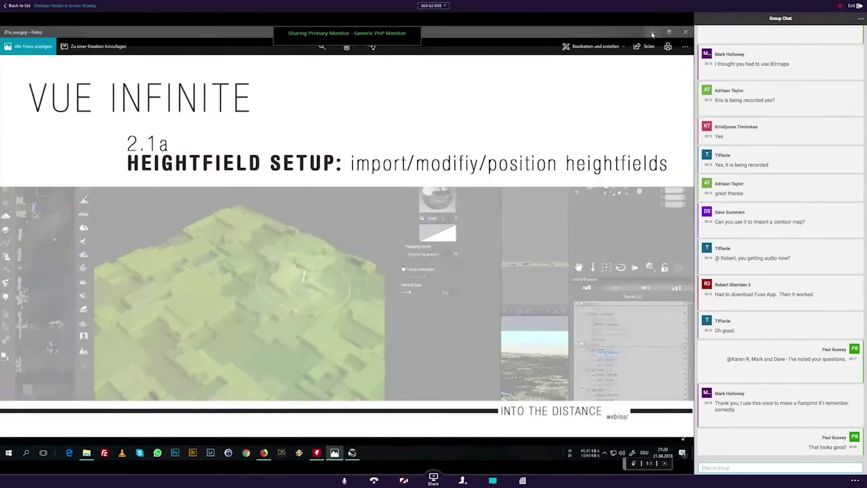
left_click(654, 34)
left_click(454, 311)
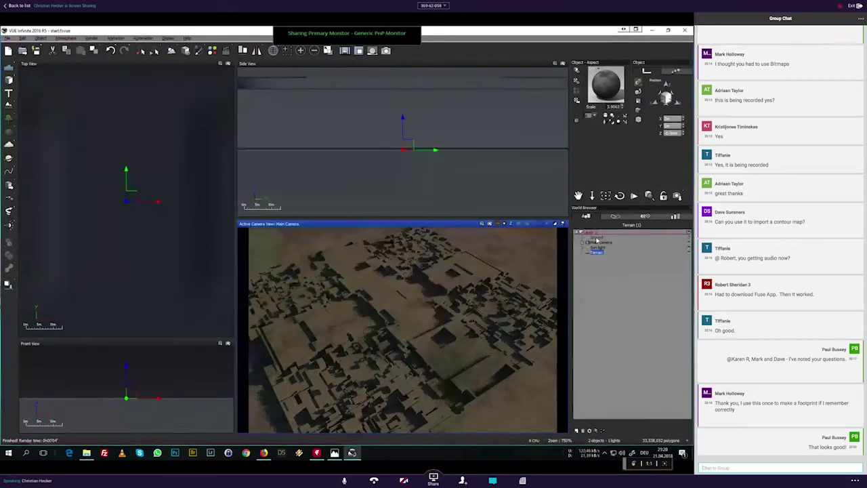
Step: Apply the yellow-dark landscape material to the terrain and close the post-render options again
left_click(577, 99)
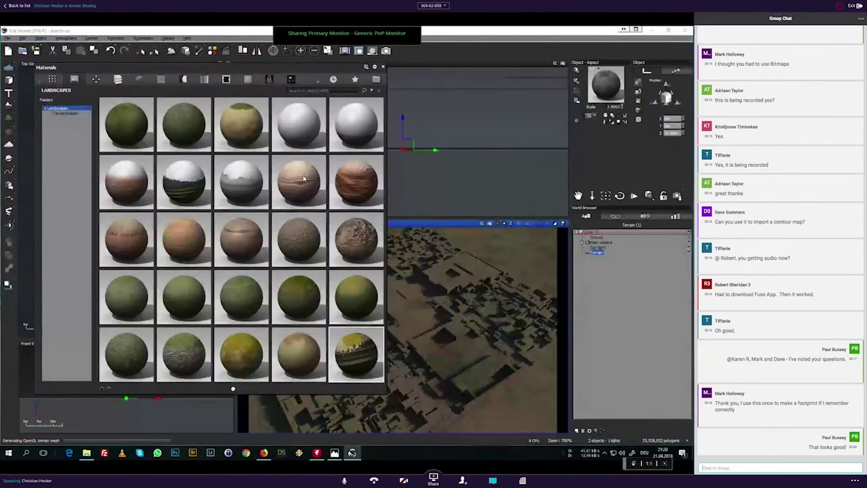
double_click(372, 363)
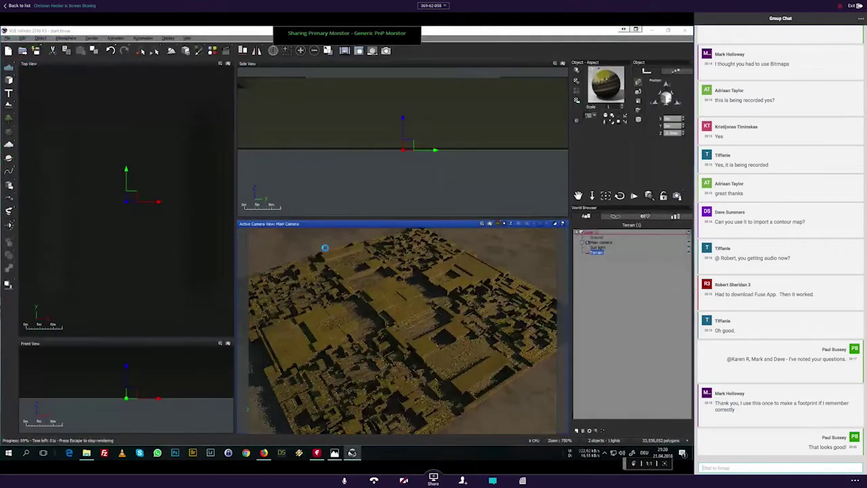
key("alt+Tab")
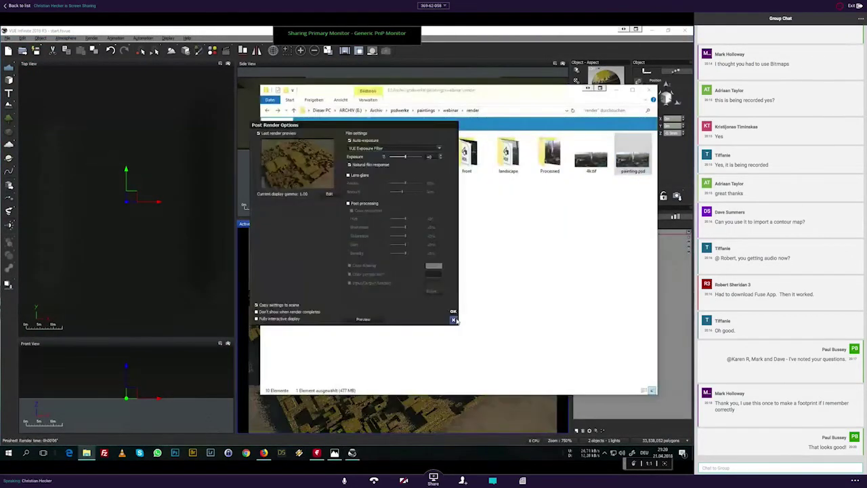
left_click(454, 320)
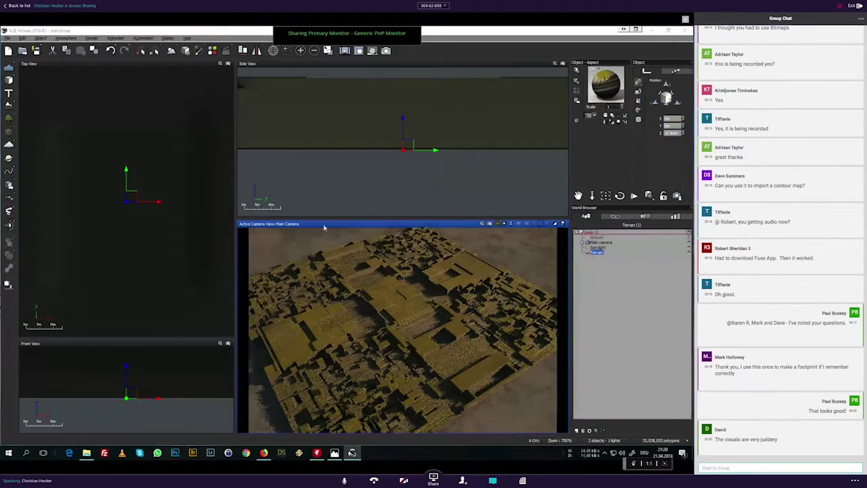
Step: Reopen the Terrain Editor with Ctrl+E and show the Altitude function graph, lowering the Texture Map node
key("ctrl+e")
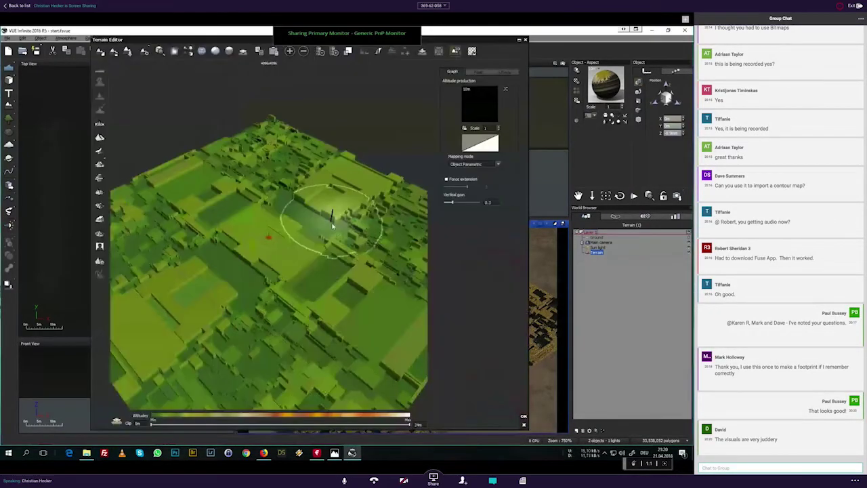
right_click_drag(331, 226, 309, 236)
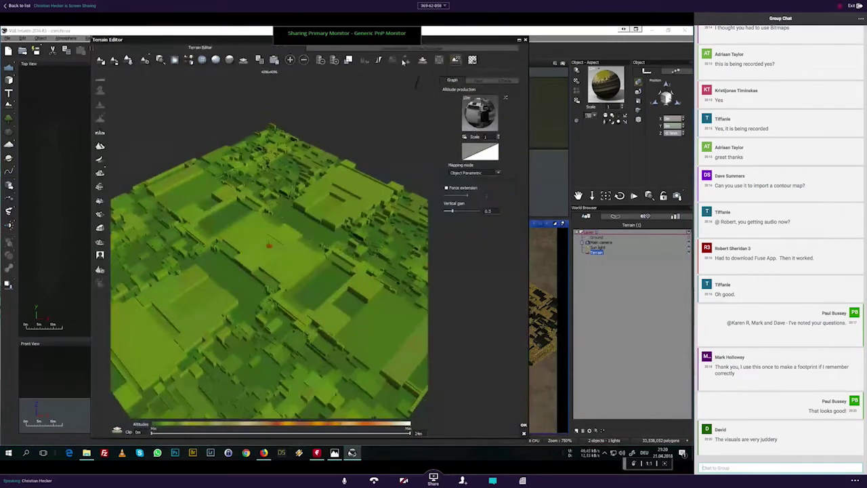
left_click(452, 80)
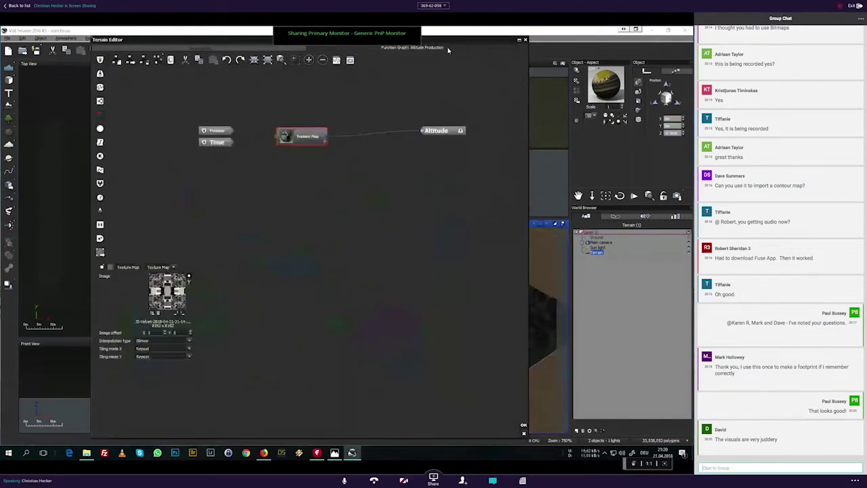
left_click_drag(310, 162, 310, 182)
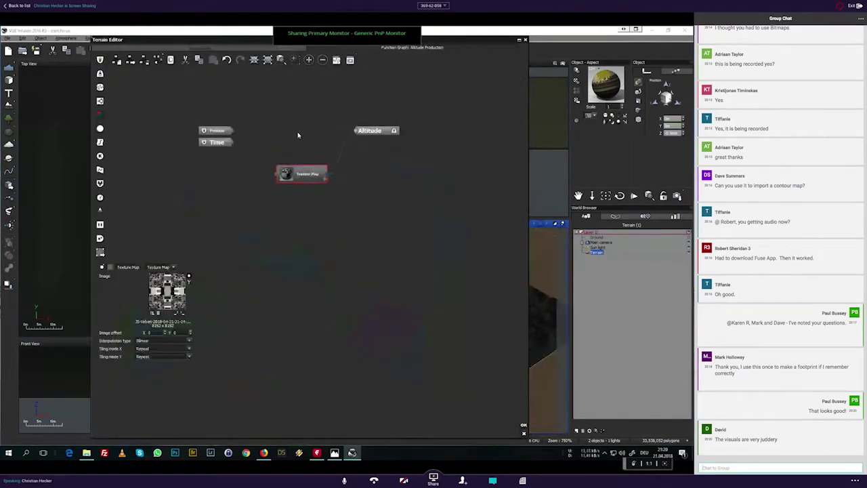
Step: Copy-paste the Texture Map node and drag the duplicate above the original
key("ctrl+c")
key("ctrl+v")
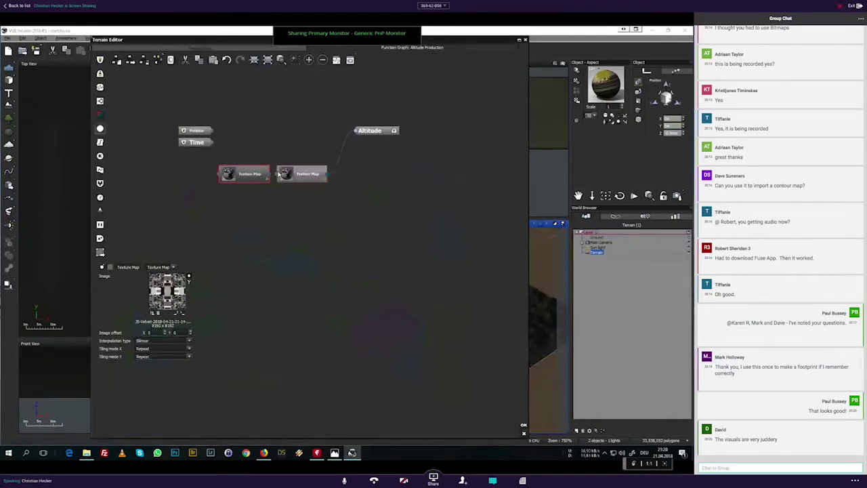
left_click(279, 174)
left_click_drag(251, 169, 287, 126)
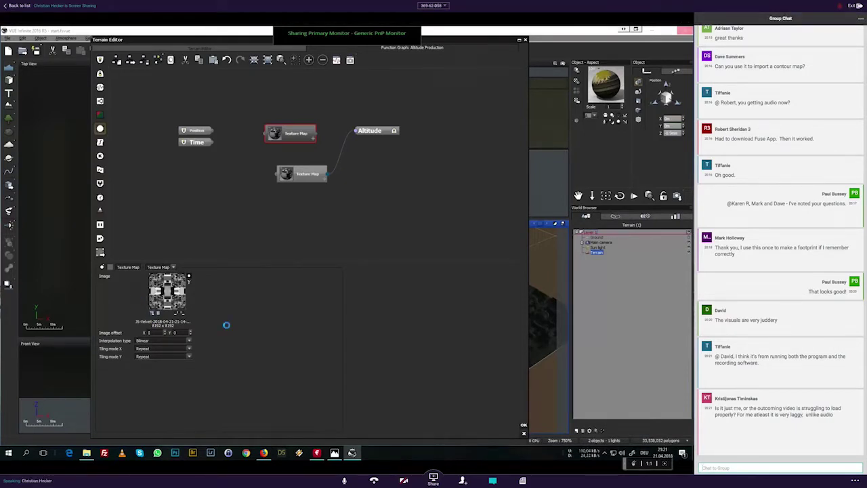
Step: Load windmillart.net in Firefox and open its JSplacement download page
left_click(263, 453)
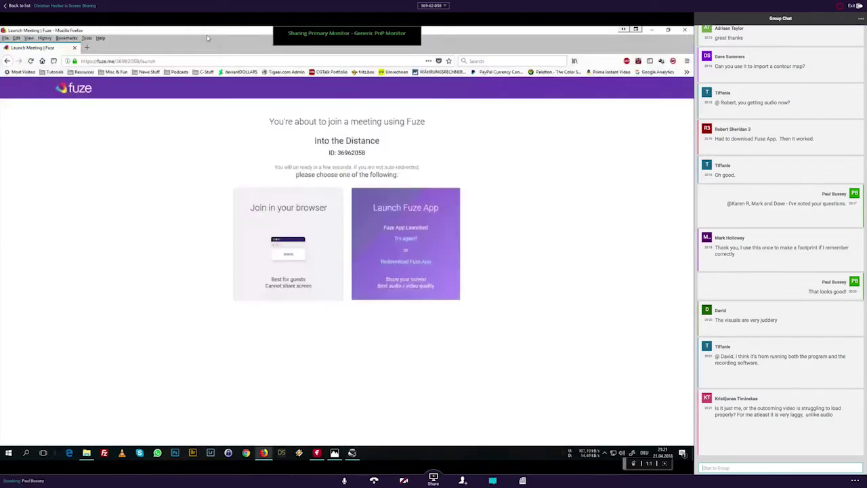
left_click(209, 58)
type("windmil")
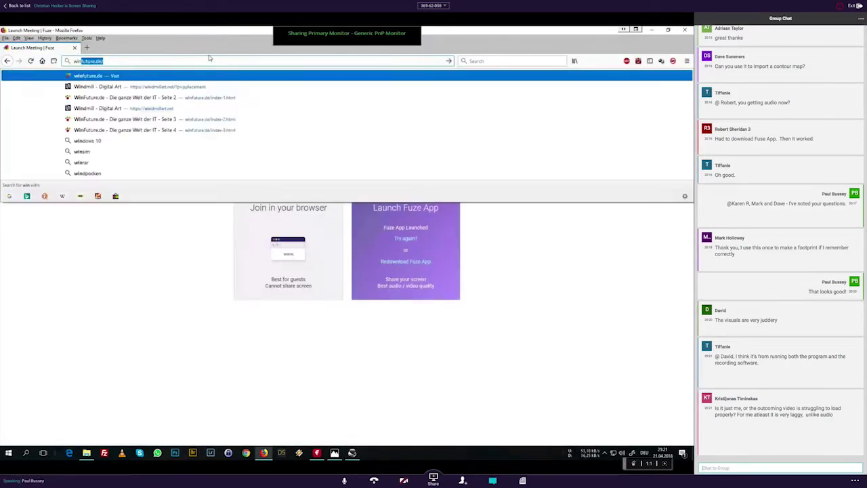
type("lart.net")
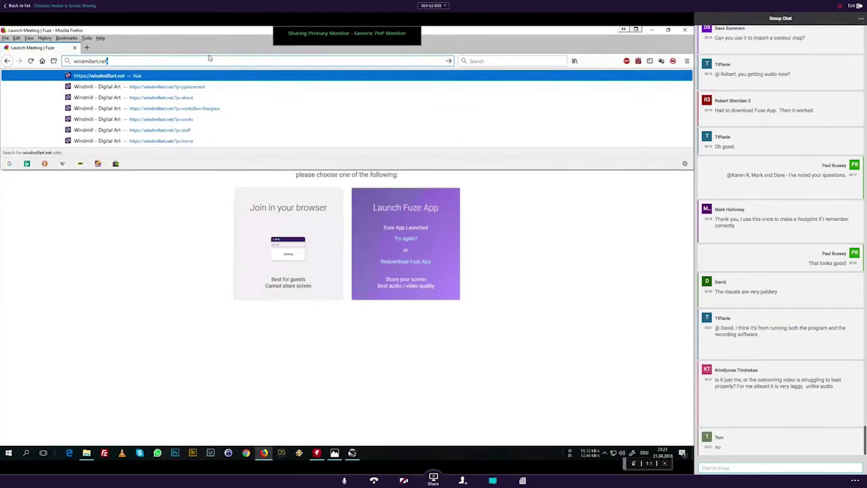
key("Return")
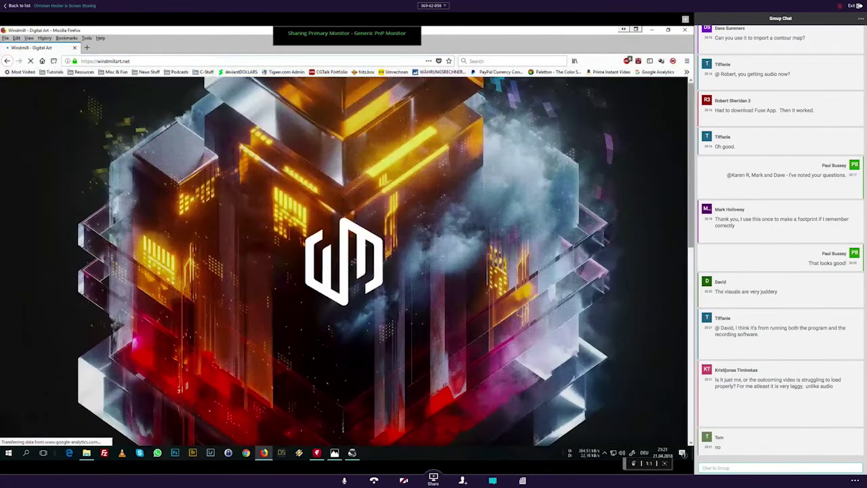
scroll(344, 261, "down", 5)
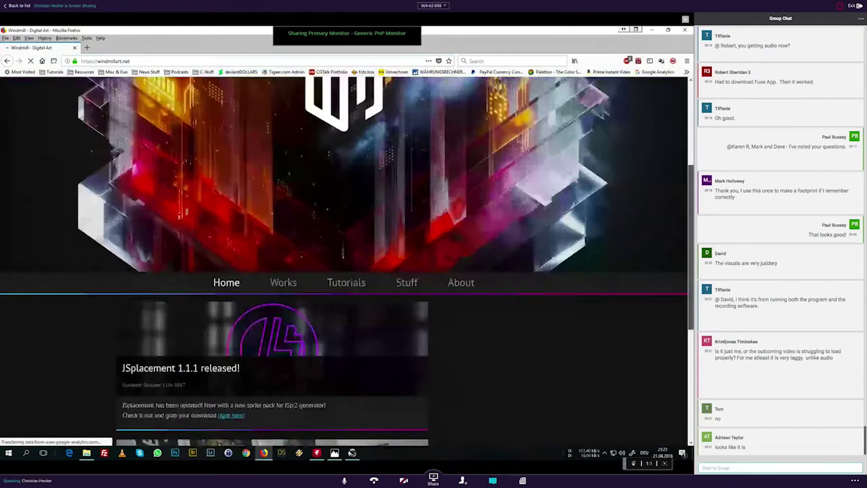
scroll(344, 261, "down", 1)
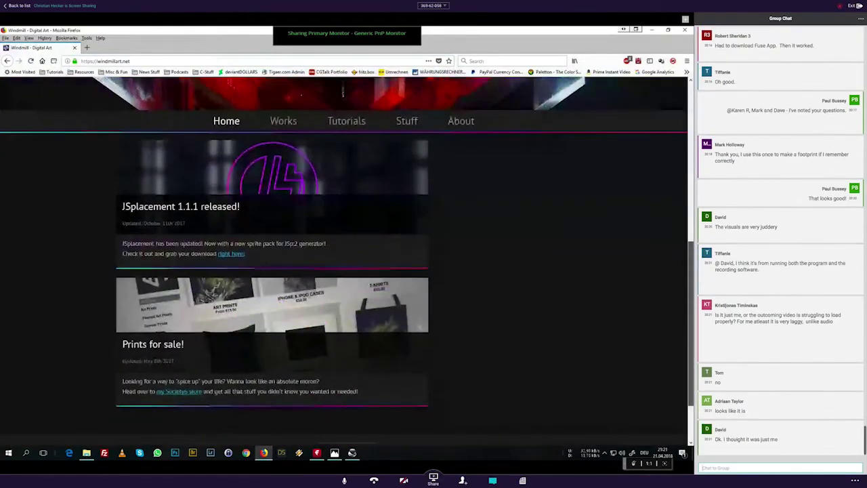
left_click(248, 240)
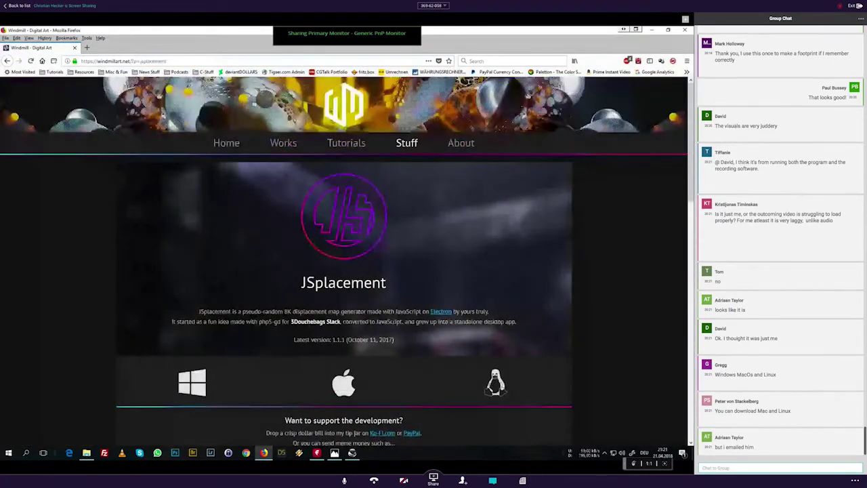
scroll(344, 271, "down", 4)
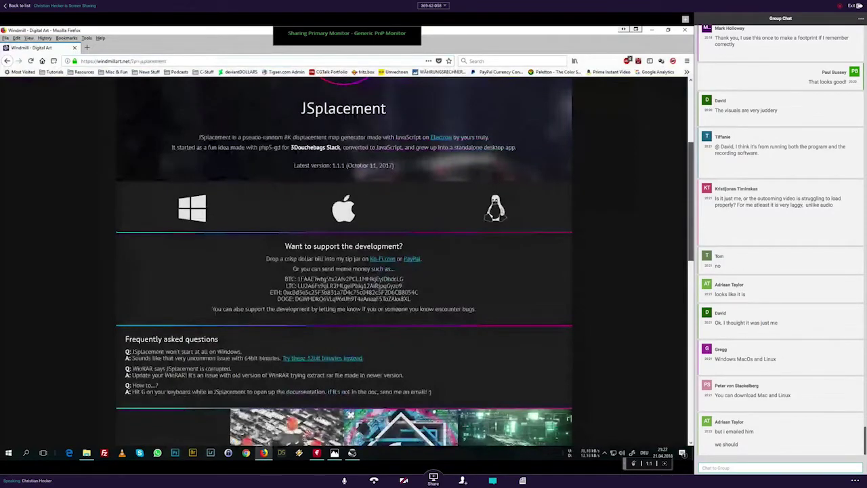
scroll(344, 264, "up", 2)
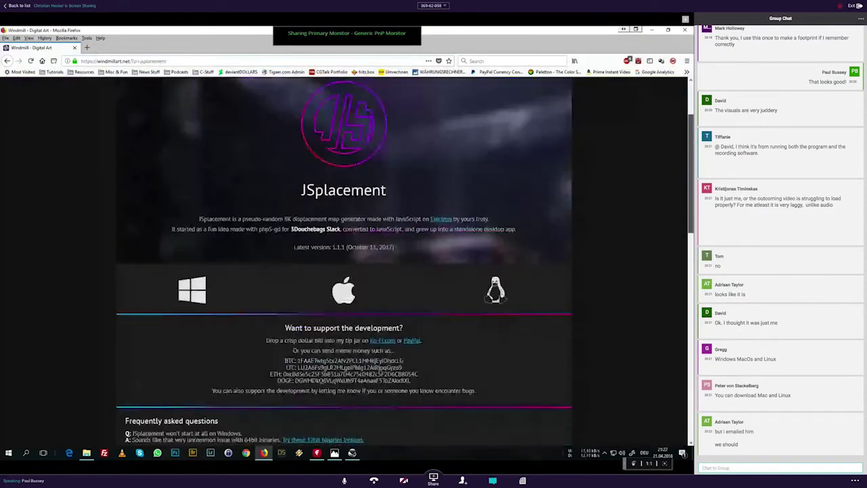
scroll(344, 264, "up", 2)
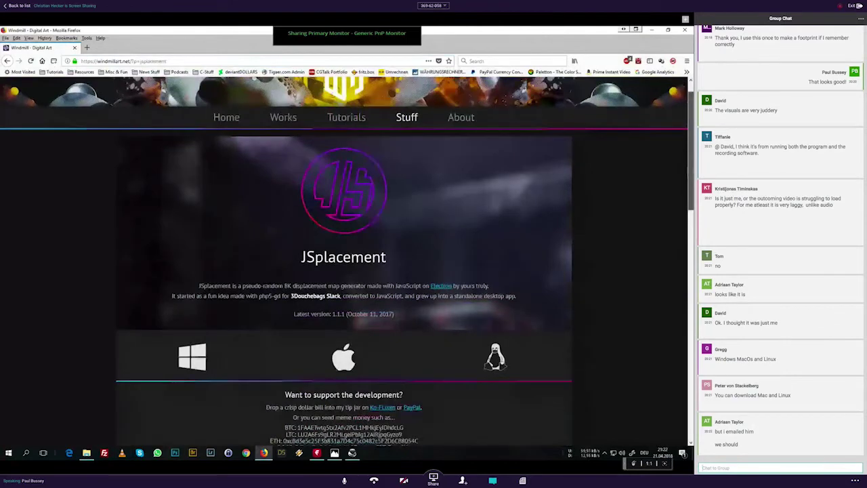
scroll(275, 144, "up", 1)
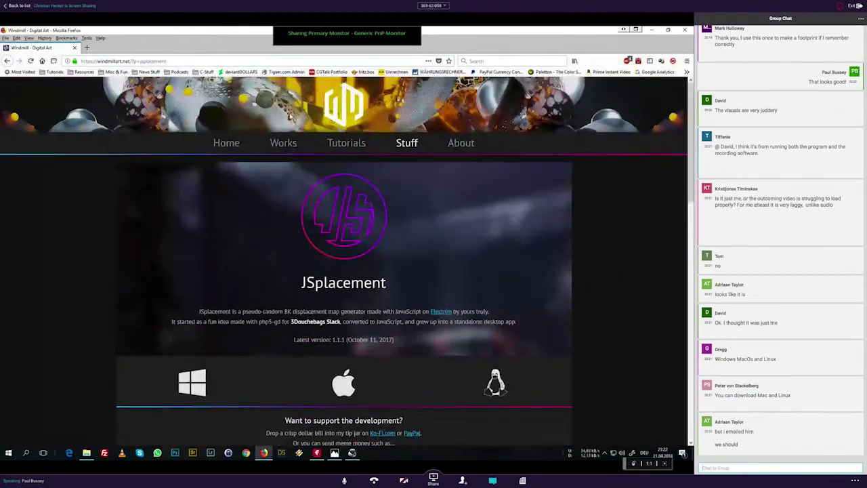
Step: Open the Works section's Hypergrid project page and scroll through its render gallery
left_click(284, 144)
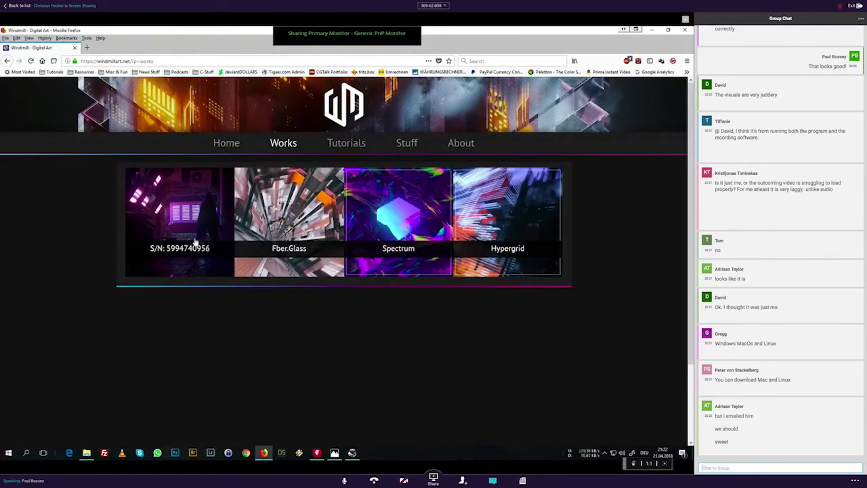
left_click(494, 228)
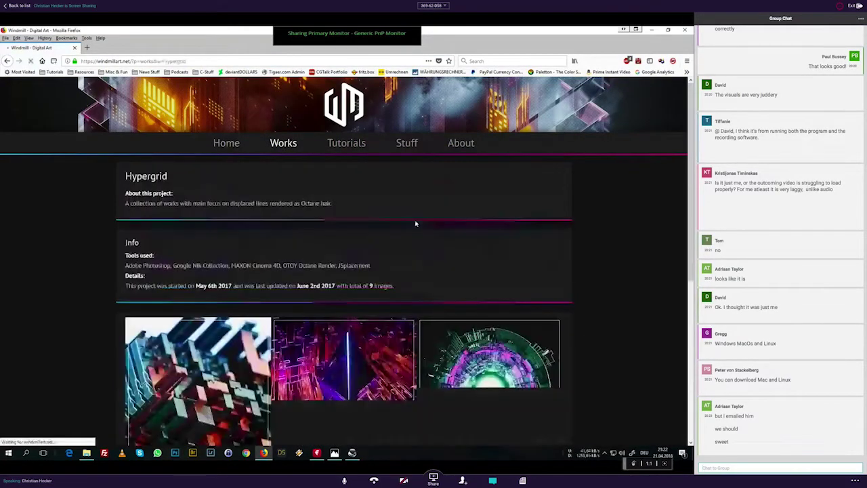
scroll(346, 265, "down", 3)
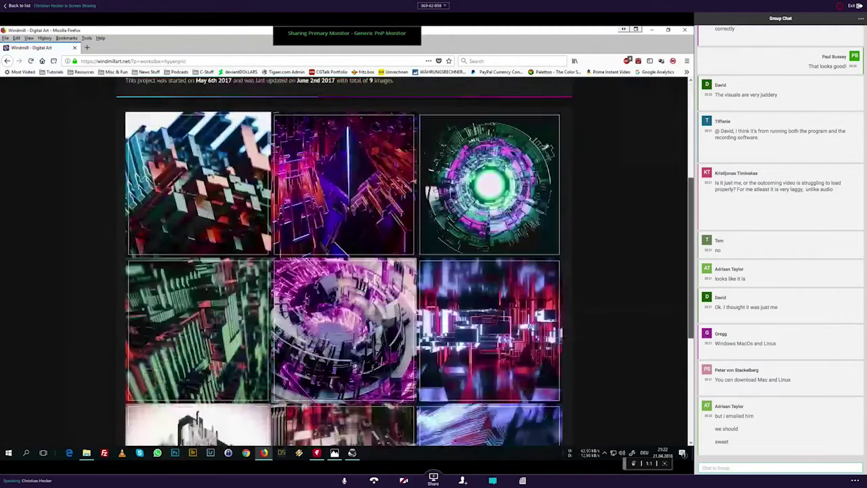
scroll(346, 264, "down", 2)
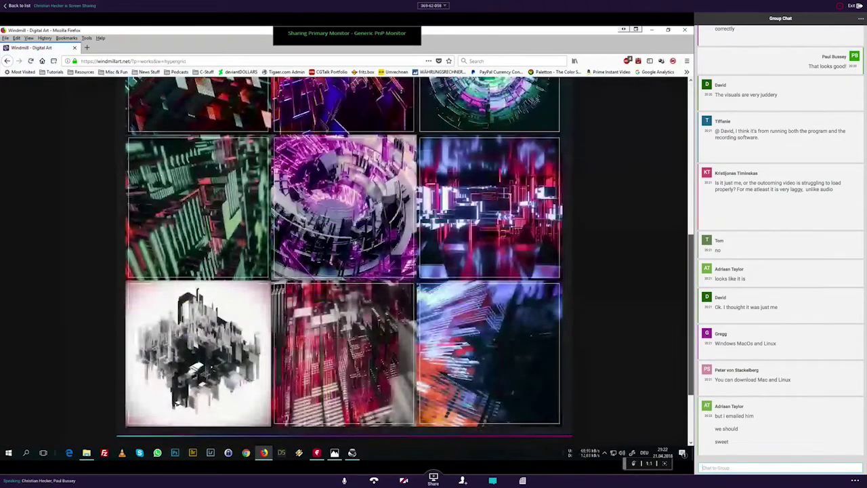
scroll(345, 264, "up", 1)
scroll(406, 264, "up", 1)
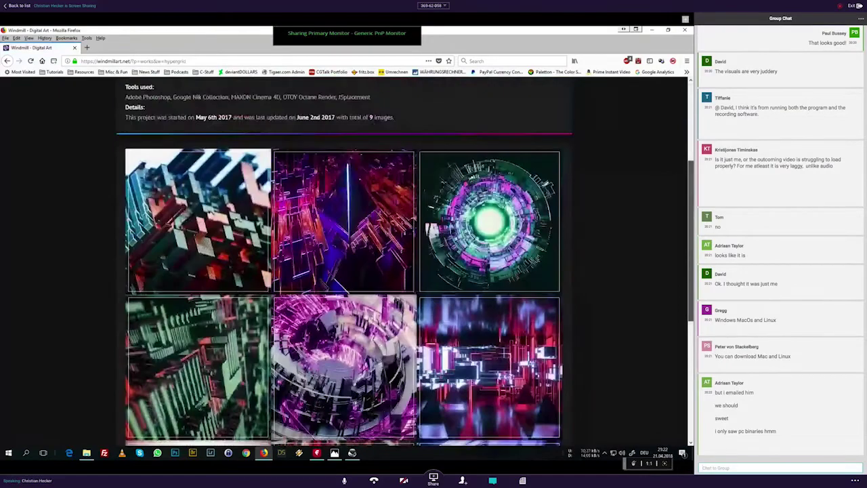
scroll(405, 271, "up", 1)
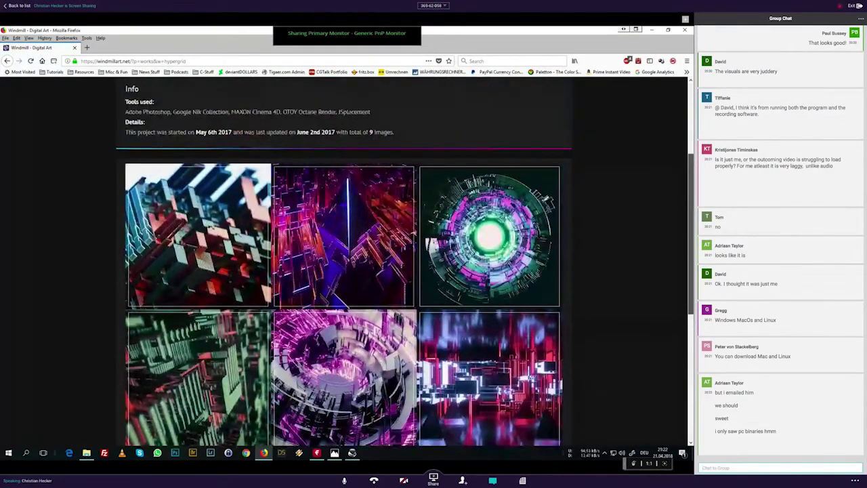
scroll(397, 118, "up", 2)
scroll(397, 118, "up", 1)
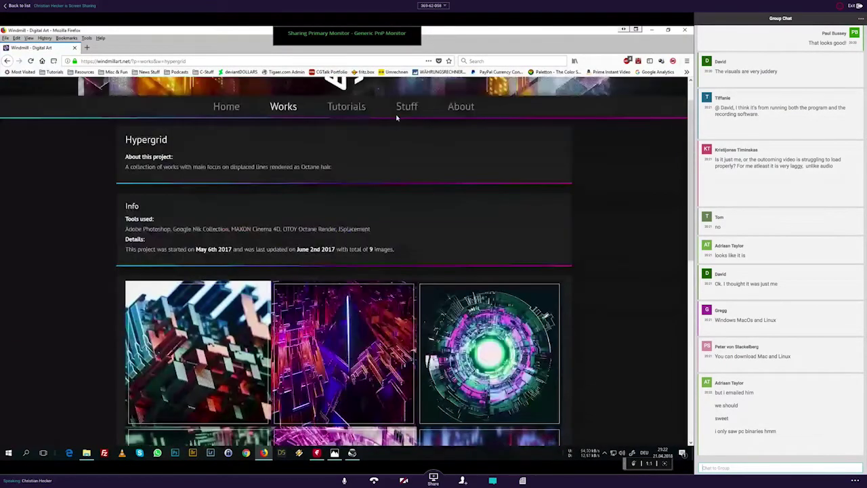
Step: Load the chosen heightmap picture from disk into the Texture Map node
left_click(651, 30)
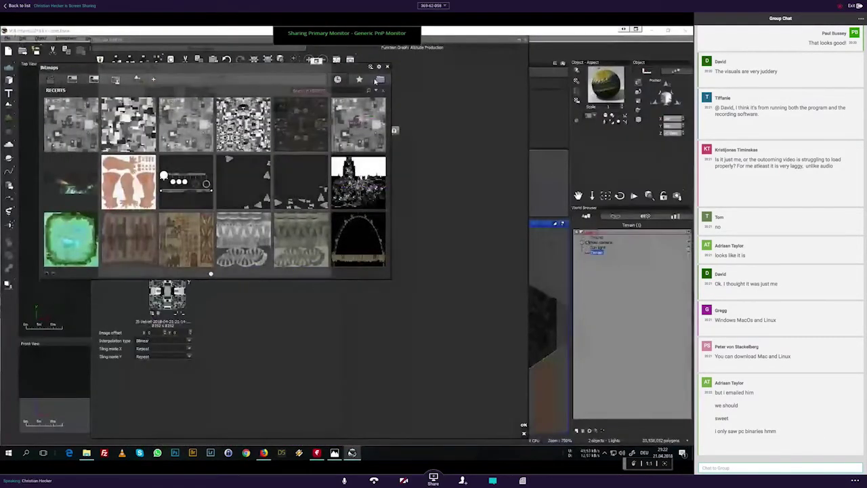
left_click(378, 80)
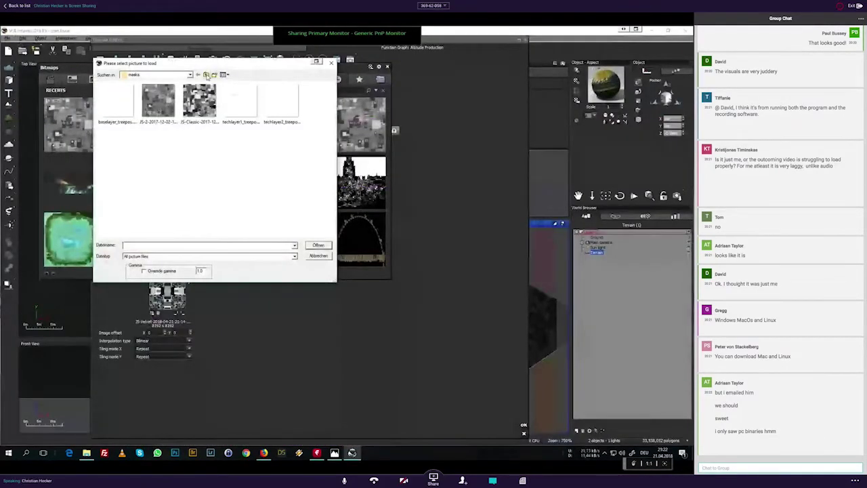
left_click(207, 75)
double_click(280, 156)
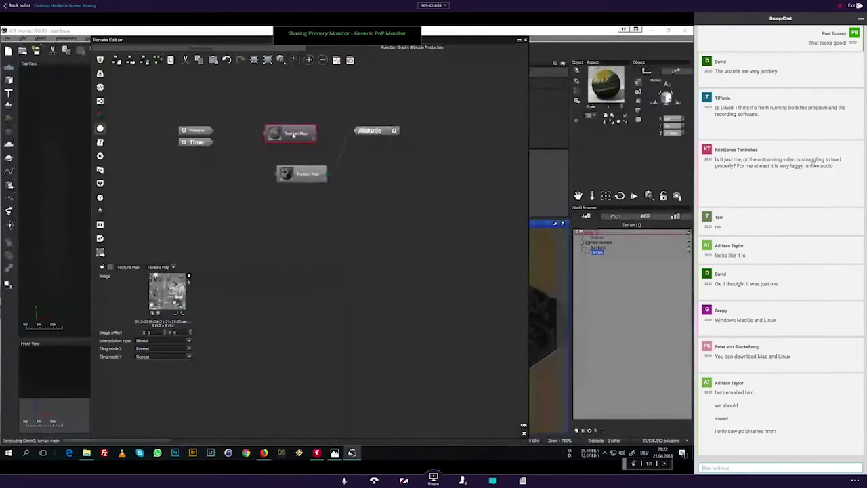
Step: Insert a Blender node between Texture Map and Altitude, feeding the lower Texture Map into its second input
left_click(100, 170)
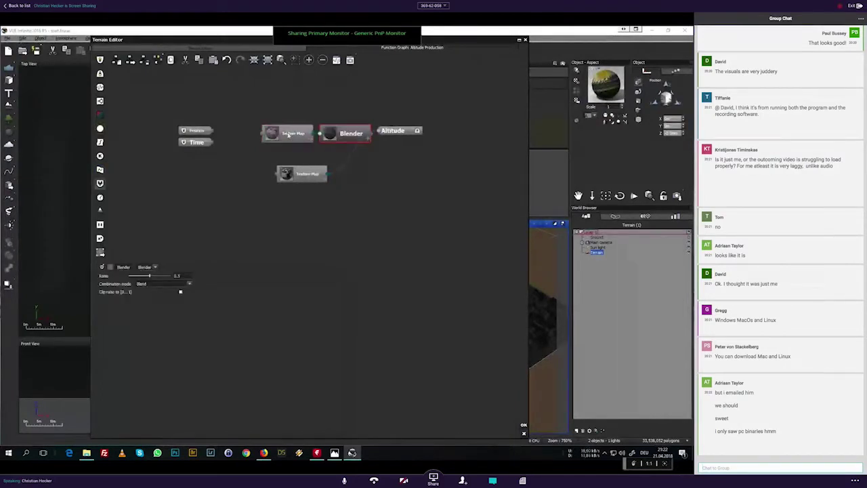
mouse_move(356, 140)
left_mouse_down()
mouse_move(379, 188)
mouse_move(363, 126)
left_mouse_up()
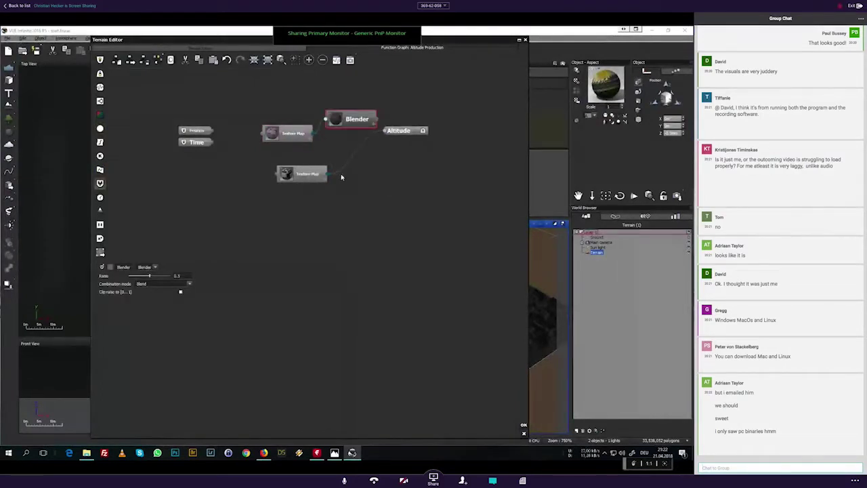
left_click(374, 126)
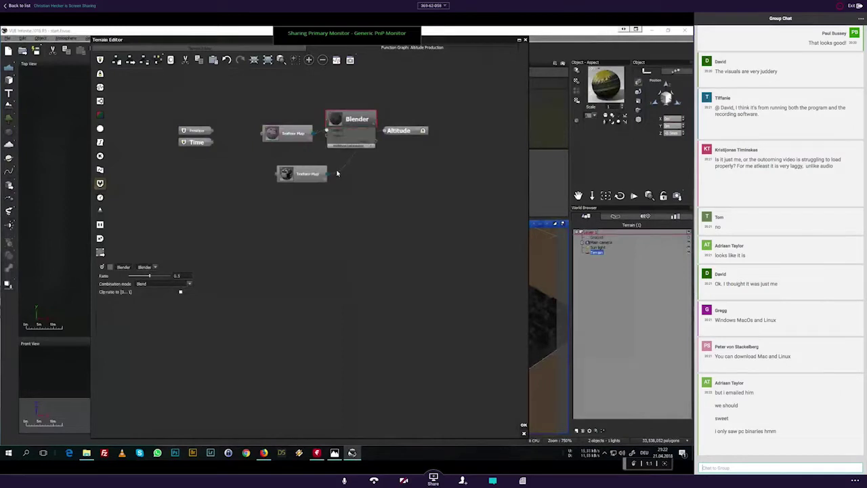
left_click(338, 172)
left_click_drag(339, 174, 326, 135)
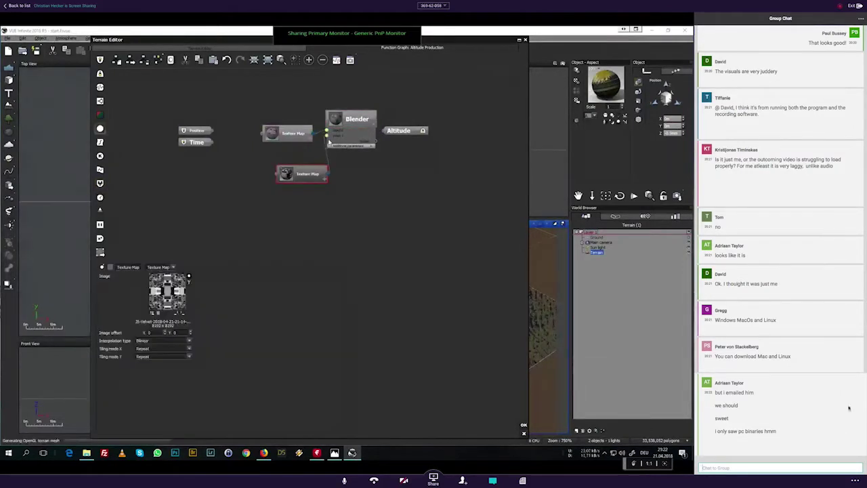
left_click_drag(304, 175, 269, 167)
Step: Try linking the Blender output to Altitude, dismissing the no-compatible-input/output warnings
mouse_move(386, 131)
left_mouse_down()
mouse_move(427, 126)
mouse_move(380, 123)
left_mouse_up()
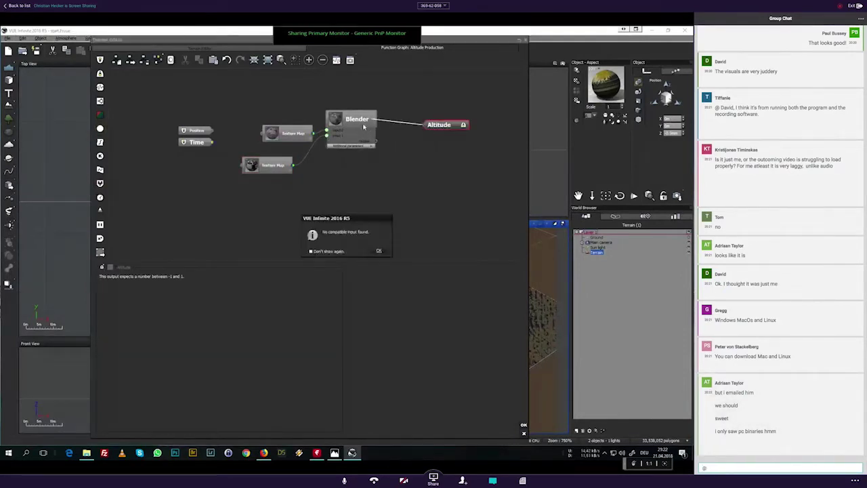
left_click(388, 250)
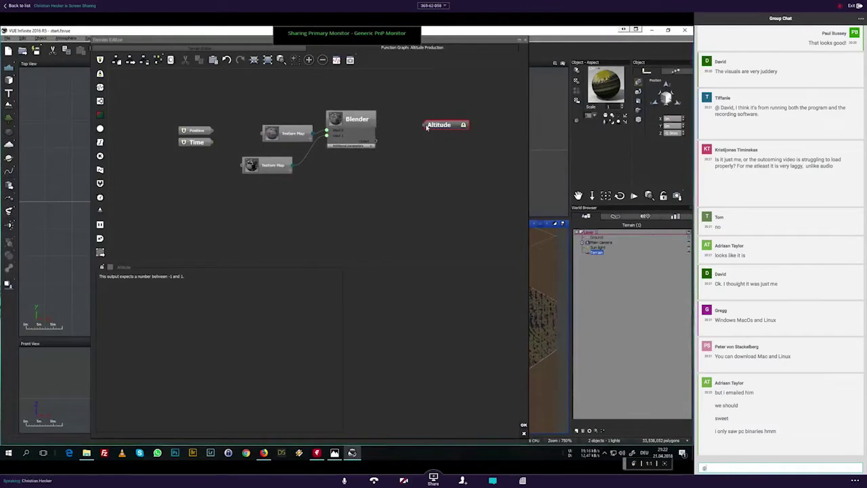
mouse_move(426, 125)
left_mouse_down()
mouse_move(374, 144)
mouse_move(425, 124)
left_mouse_up()
left_click(437, 252)
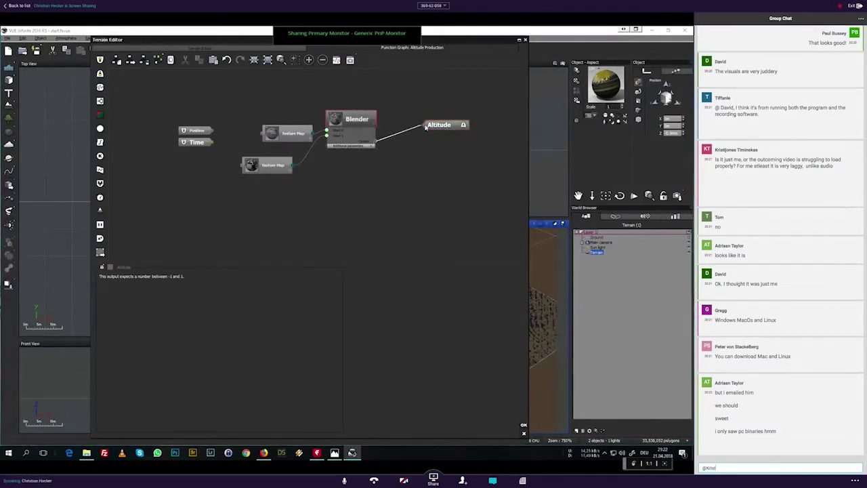
left_click(380, 251)
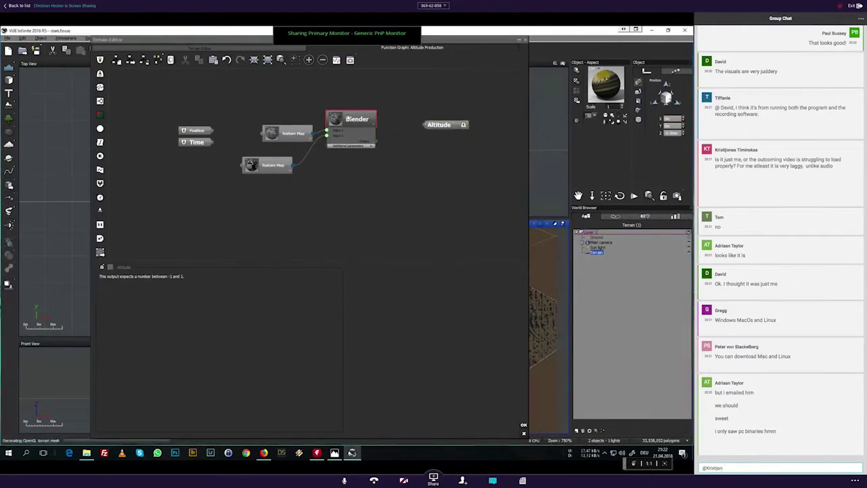
type("- we are get")
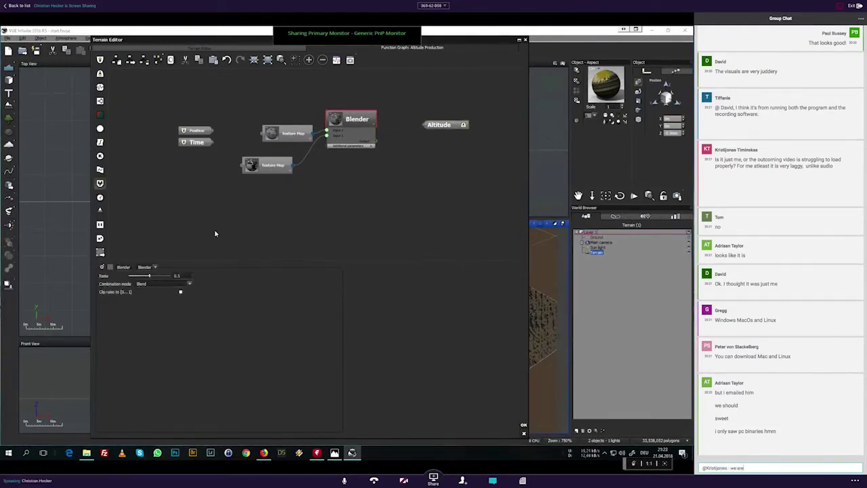
Step: Move the Blender node lower, retry the Altitude link, and send a group chat message about lag
left_click_drag(354, 121, 364, 147)
type("ting some")
mouse_move(425, 125)
left_mouse_down()
mouse_move(381, 148)
mouse_move(422, 127)
left_mouse_up()
type("lag")
left_click(378, 250)
type("unfortunately")
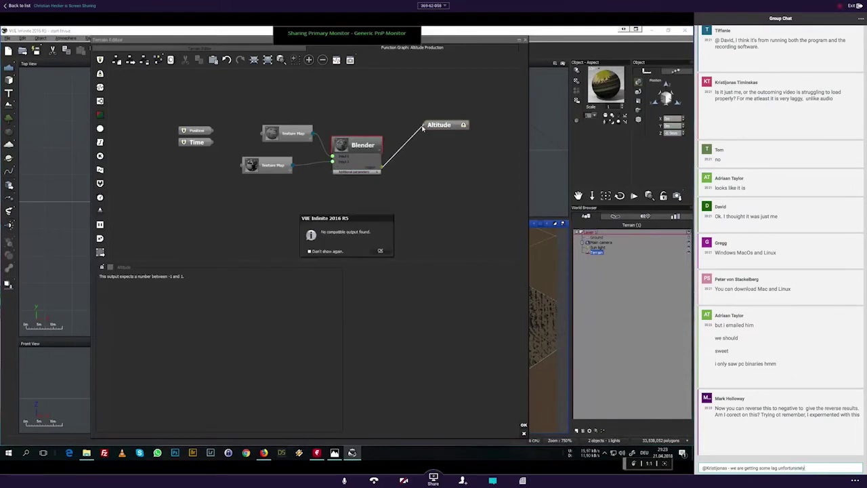
left_click(380, 251)
left_click(364, 162)
key("Return")
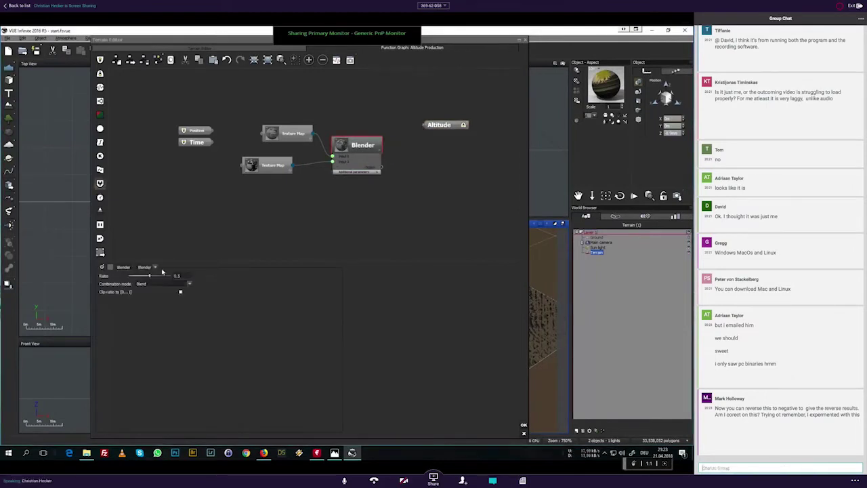
left_click(145, 268)
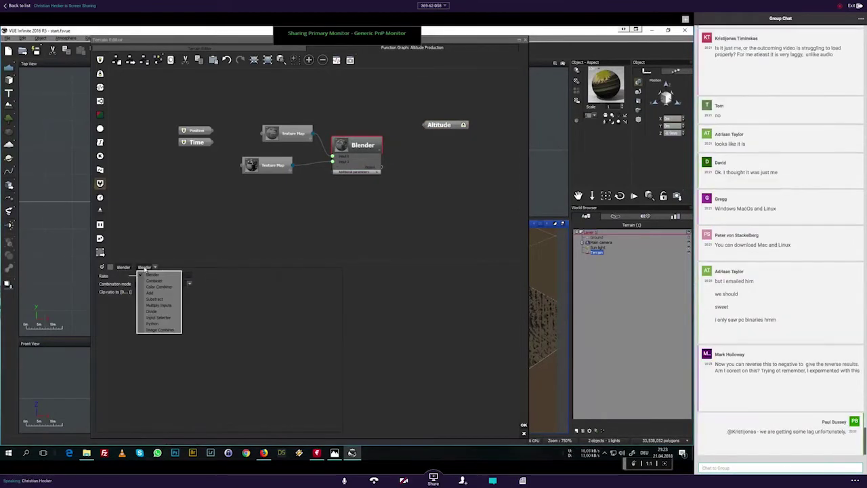
Step: Change the node to a Combiner, wire it to Altitude, and feed both Texture Maps into Inputs 1 and 2
left_click(154, 280)
left_click_drag(383, 145, 426, 125)
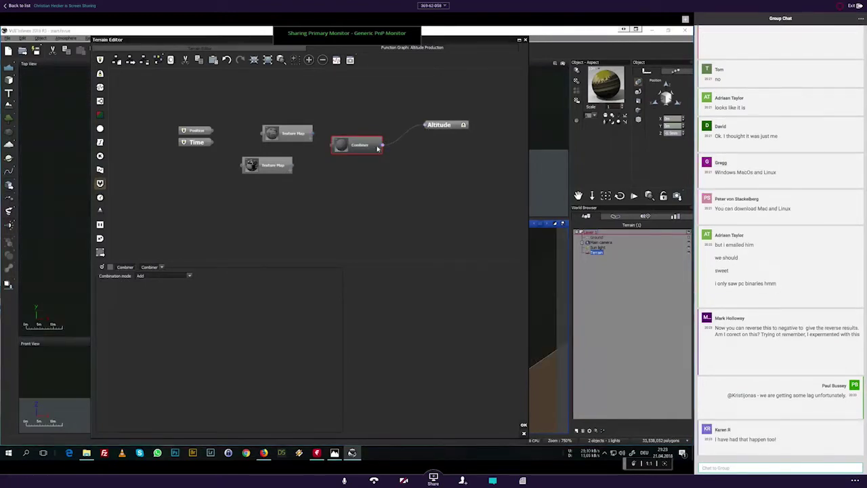
mouse_move(370, 150)
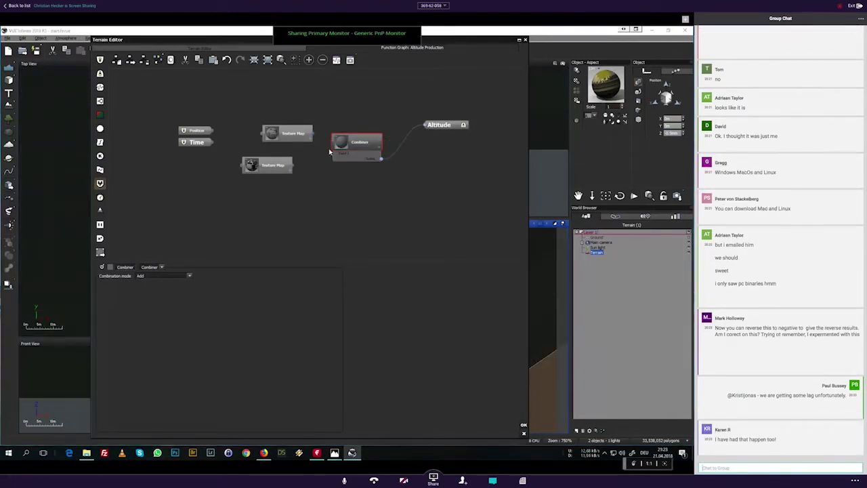
left_click_drag(313, 134, 335, 158)
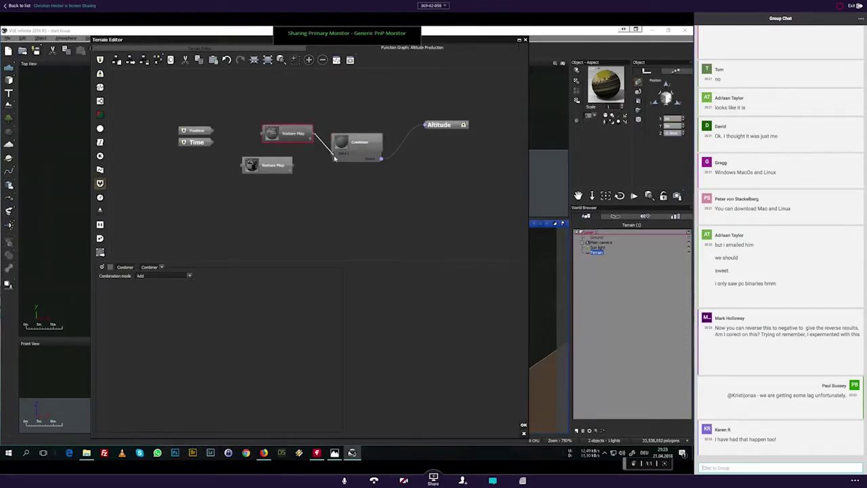
key("Return")
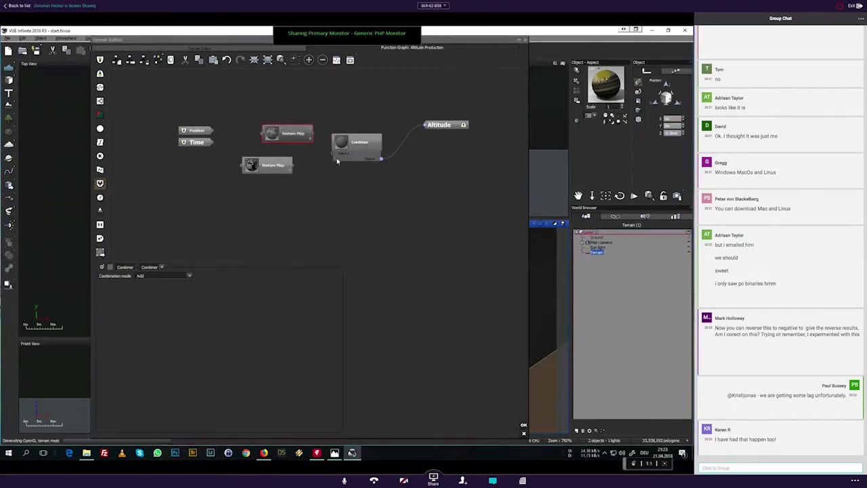
left_click(334, 154)
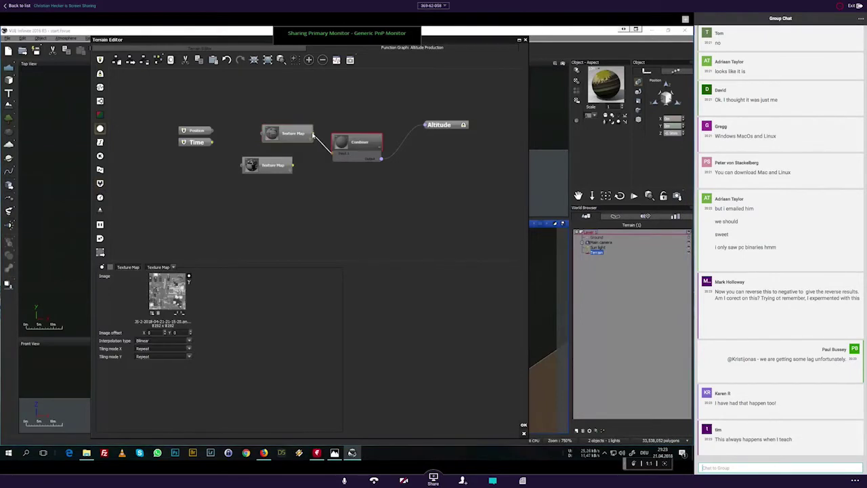
left_click_drag(313, 134, 293, 169)
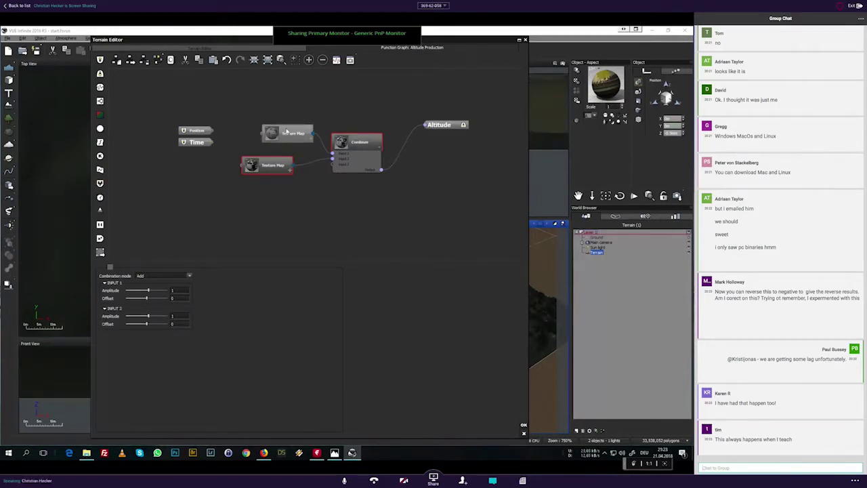
Step: Check the terrain from a low angle in the 3D preview, accept it, and render the camera view
left_click(206, 49)
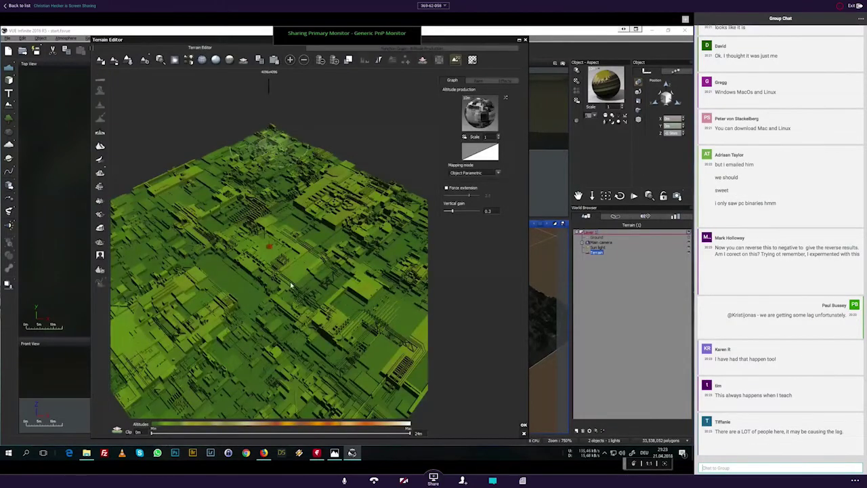
mouse_move(250, 299)
right_mouse_down()
mouse_move(254, 262)
mouse_move(274, 282)
mouse_move(276, 319)
mouse_move(291, 291)
right_mouse_up()
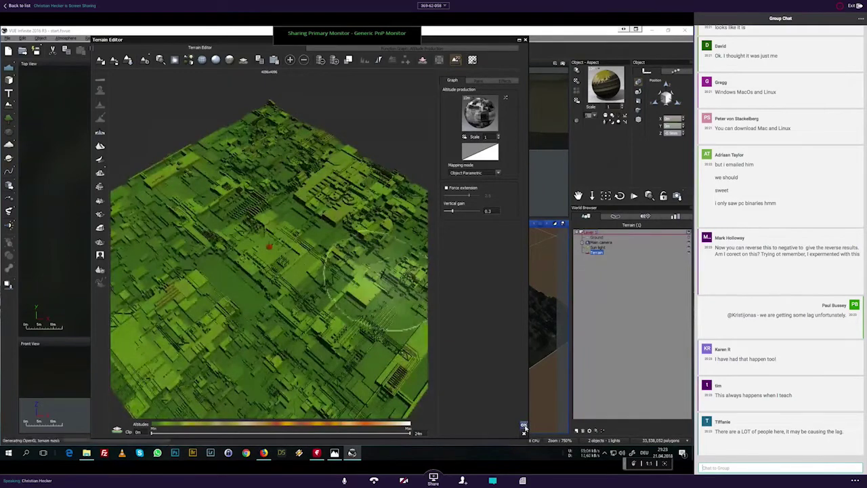
left_click(524, 427)
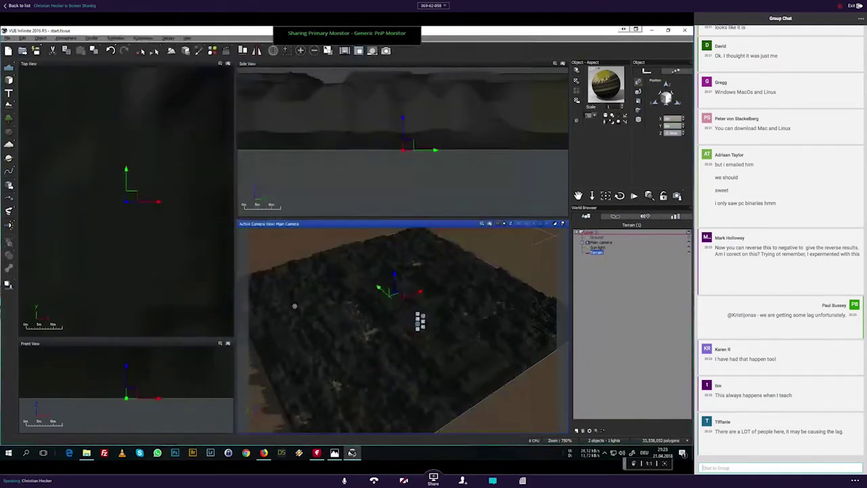
left_click(491, 226)
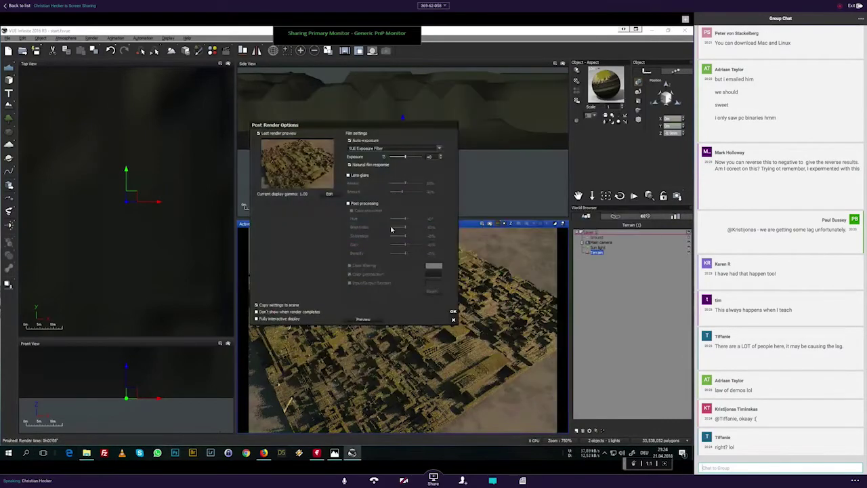
left_click(454, 311)
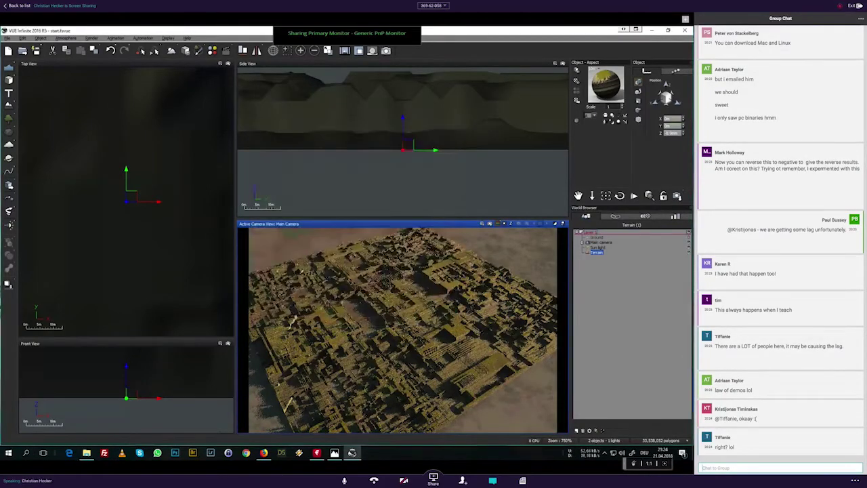
Step: Lower the camera toward the terrain and render the camera view again
left_click(591, 195)
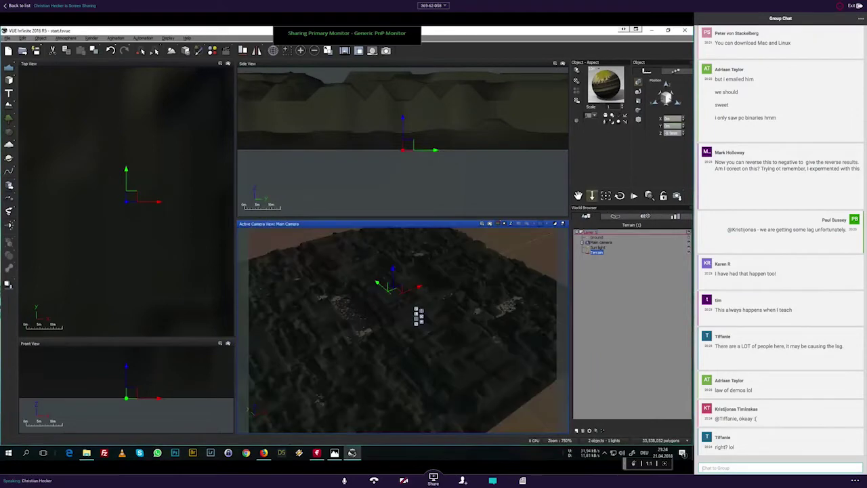
left_click_drag(403, 260, 415, 323)
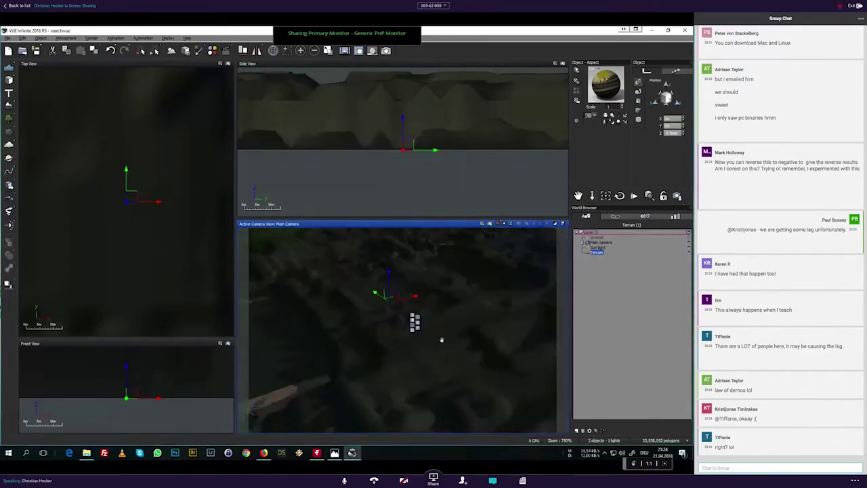
left_click(490, 224)
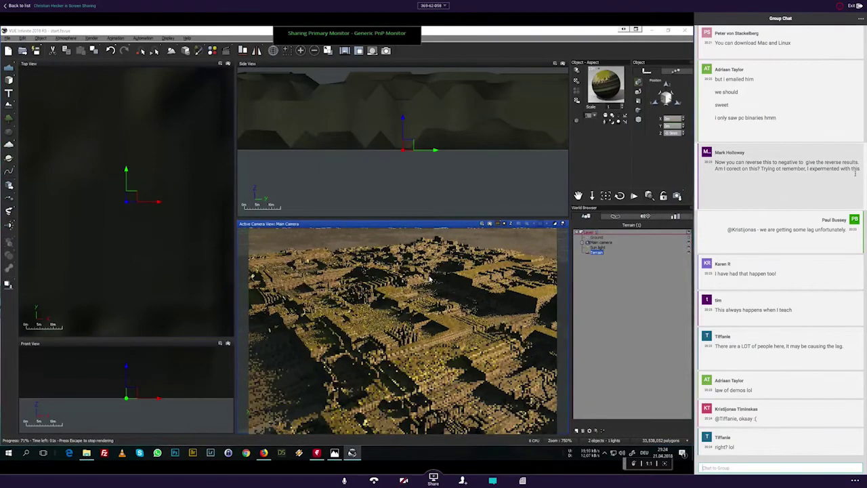
left_click_drag(856, 169, 716, 161)
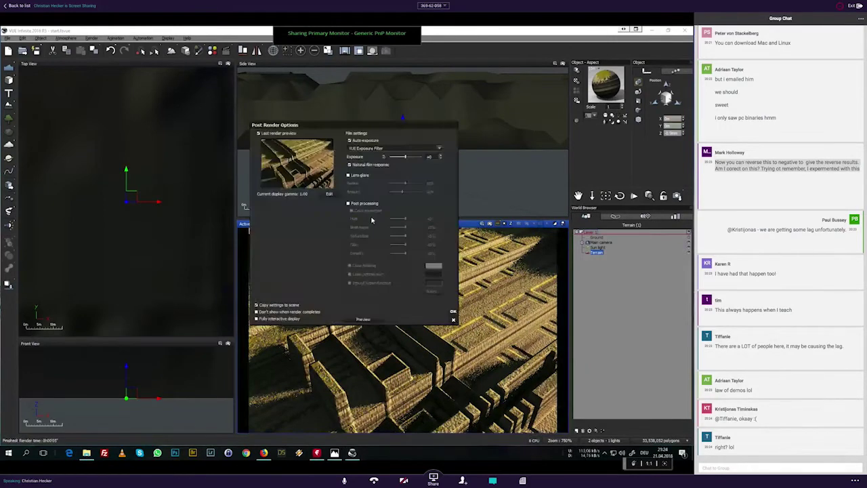
left_click(453, 314)
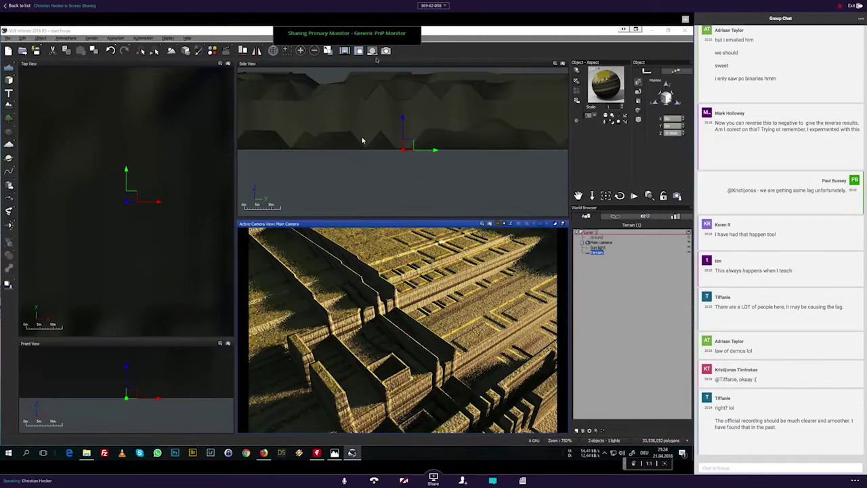
Step: Reopen the green blocky terrain in the Terrain Editor, then focus the group chat message field
double_click(361, 135)
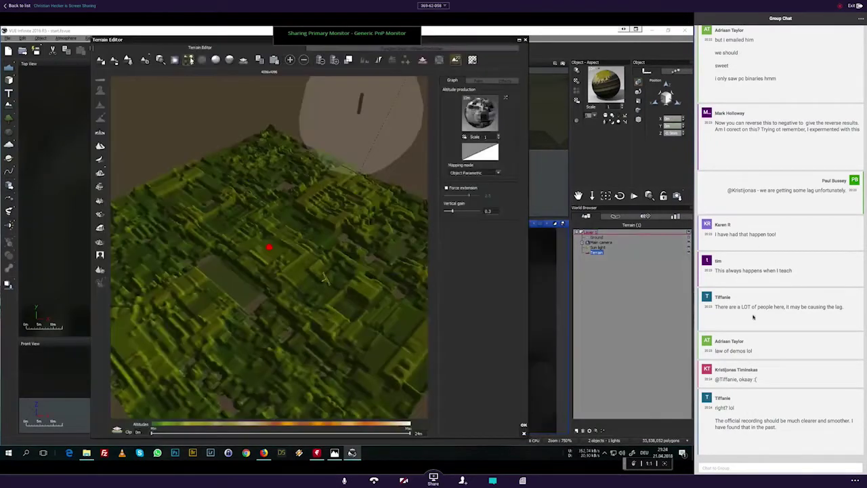
left_click(748, 467)
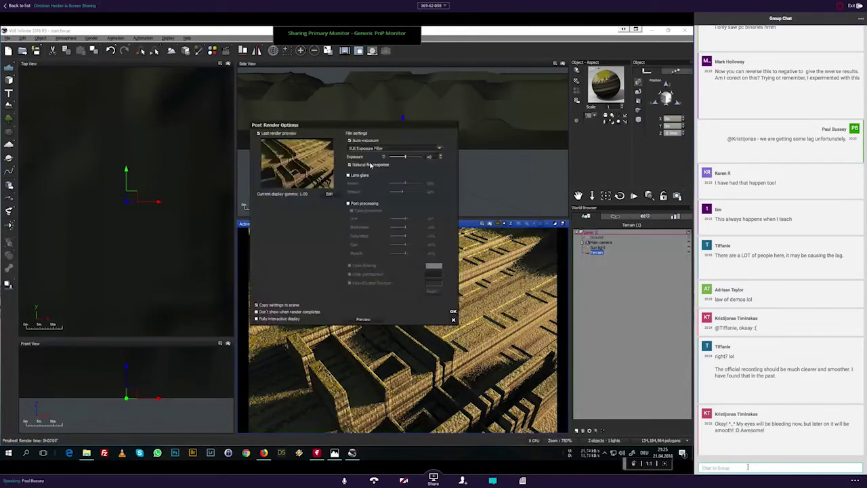
Step: Compare the previous, latest, sixth and seventh stacked renders in the Render Display, then close it
left_click(454, 313)
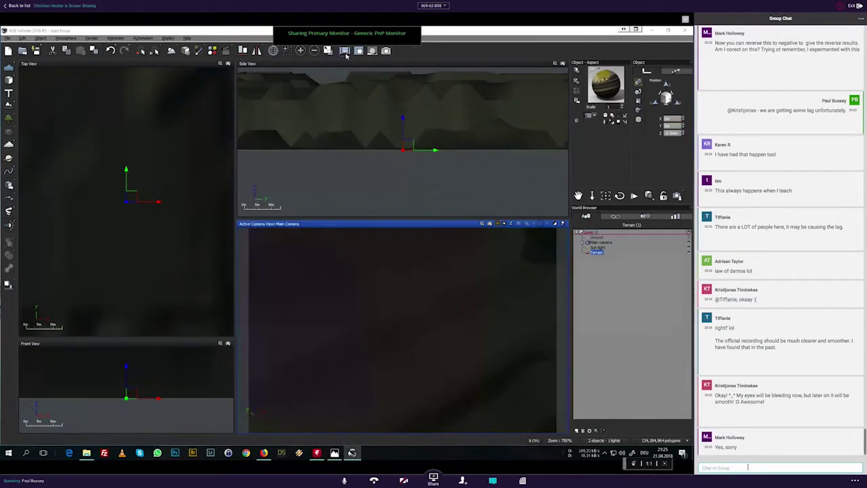
left_click(345, 53)
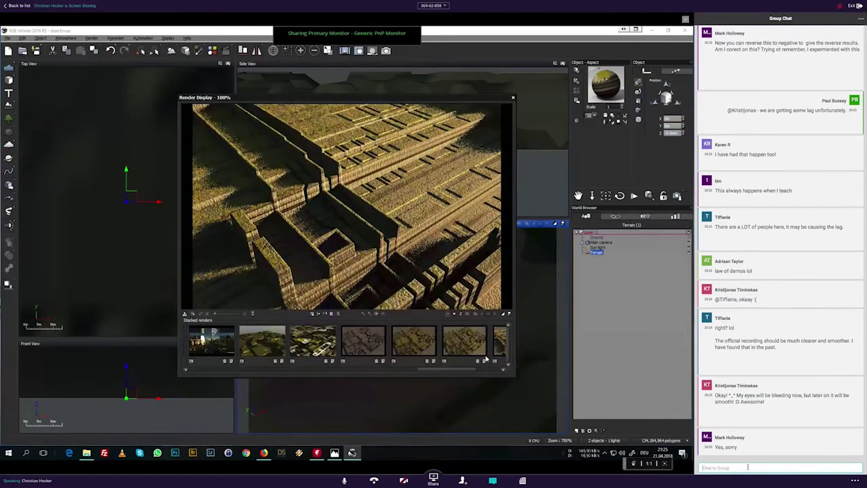
left_click_drag(464, 370, 492, 375)
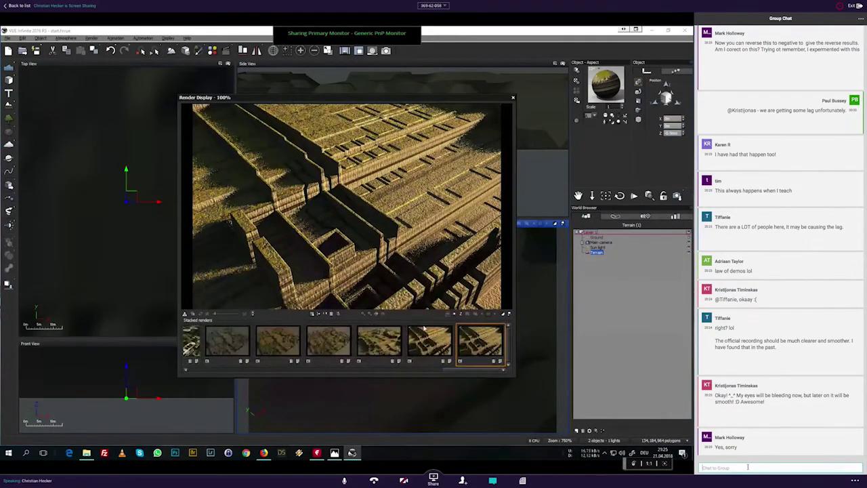
left_click(424, 332)
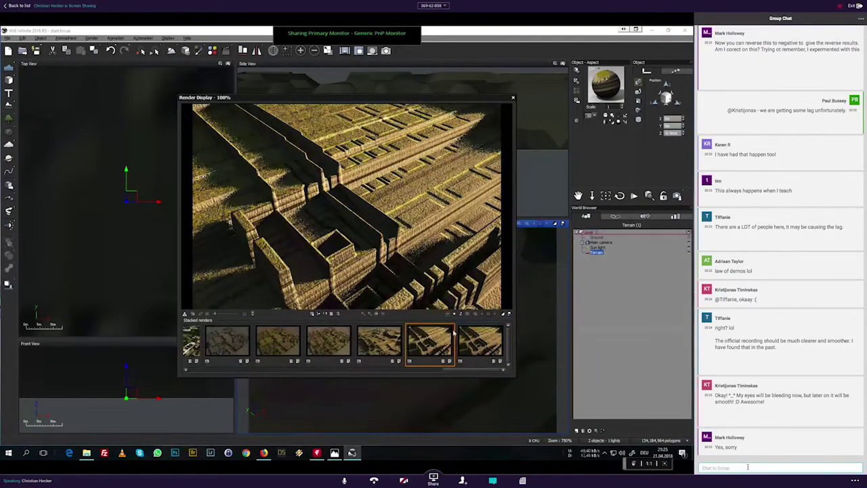
left_click(483, 342)
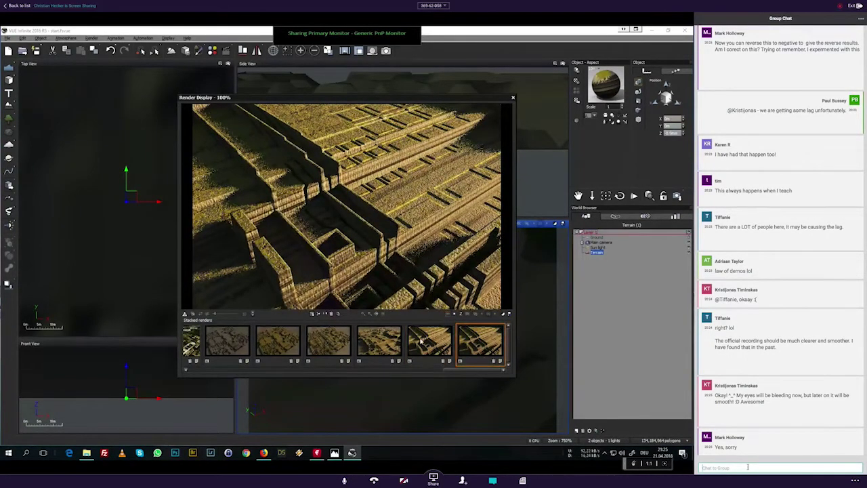
left_click(422, 341)
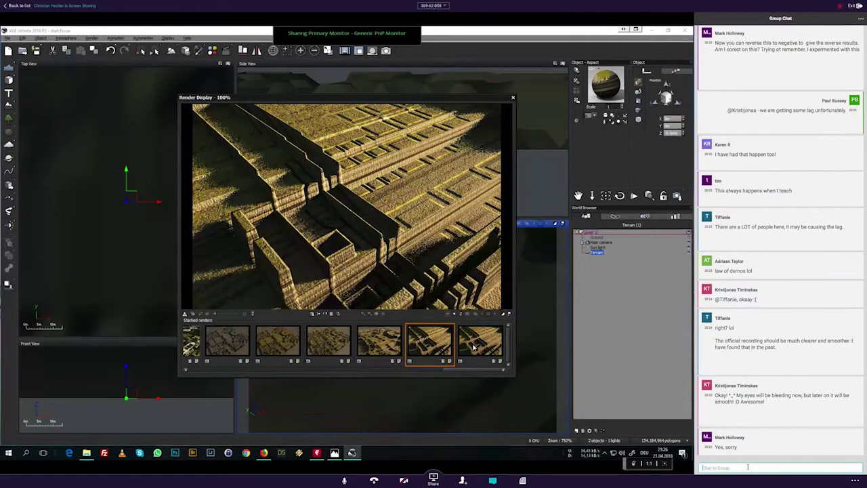
left_click(475, 348)
left_click(513, 97)
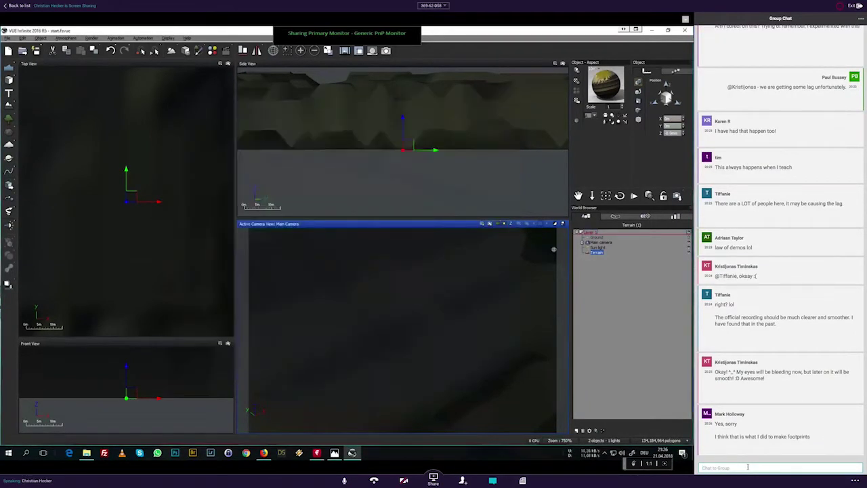
Step: Invert the upper Texture Map's heightfield image in the terrain graph and apply the change
double_click(327, 186)
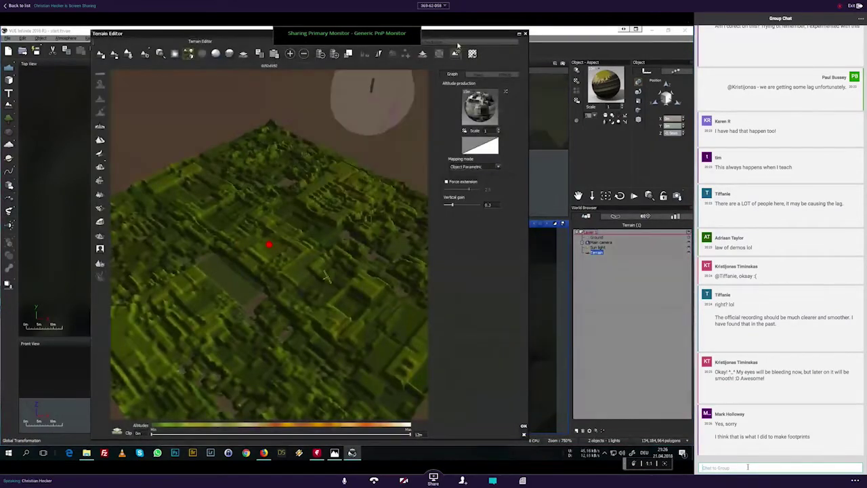
left_click(456, 53)
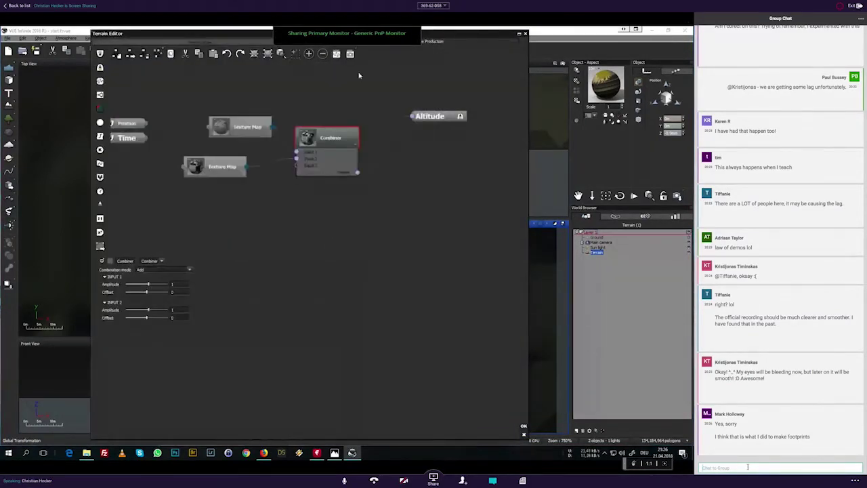
left_click(243, 124)
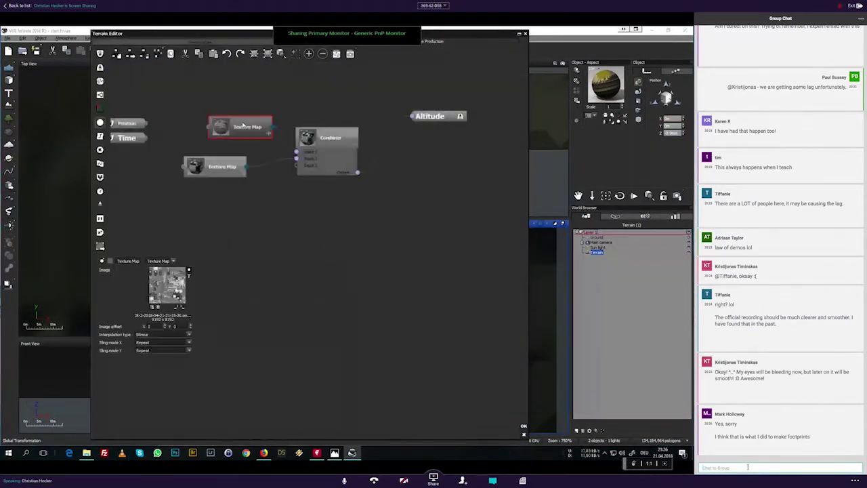
left_click(189, 271)
left_click(211, 275)
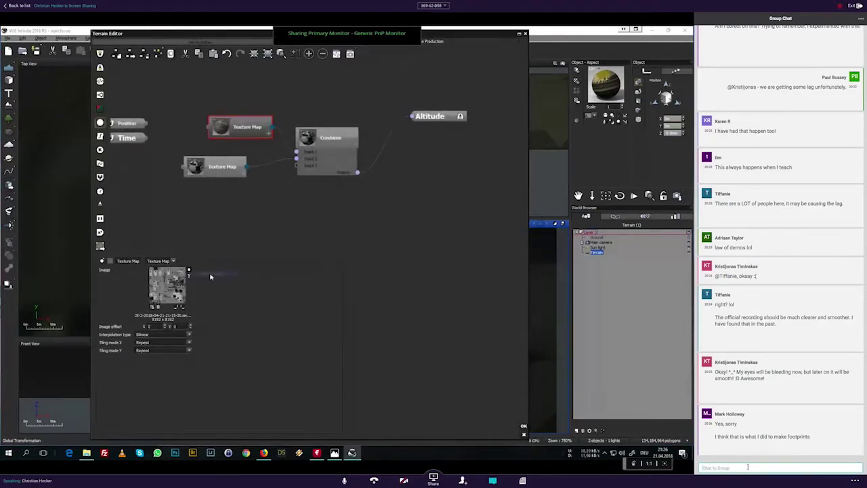
left_click(198, 175)
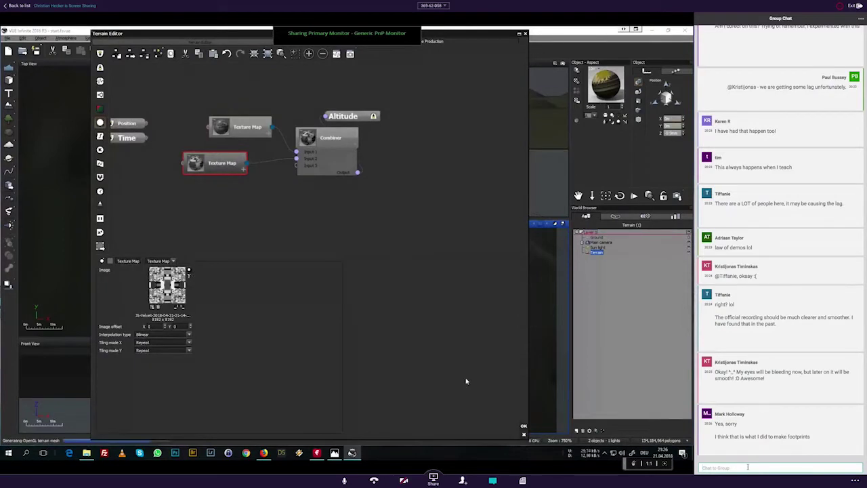
left_click(524, 426)
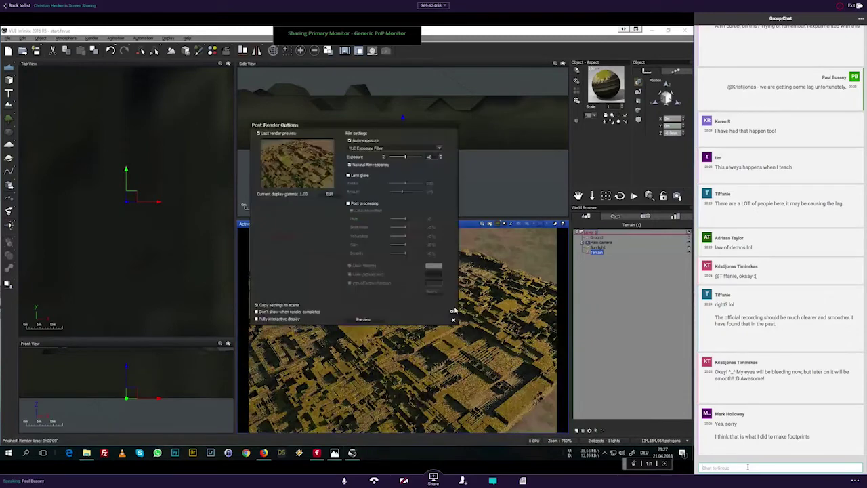
Step: Compare the new render with an earlier stacked one, send a chat reply asking for clarification, then close the display
left_click(453, 319)
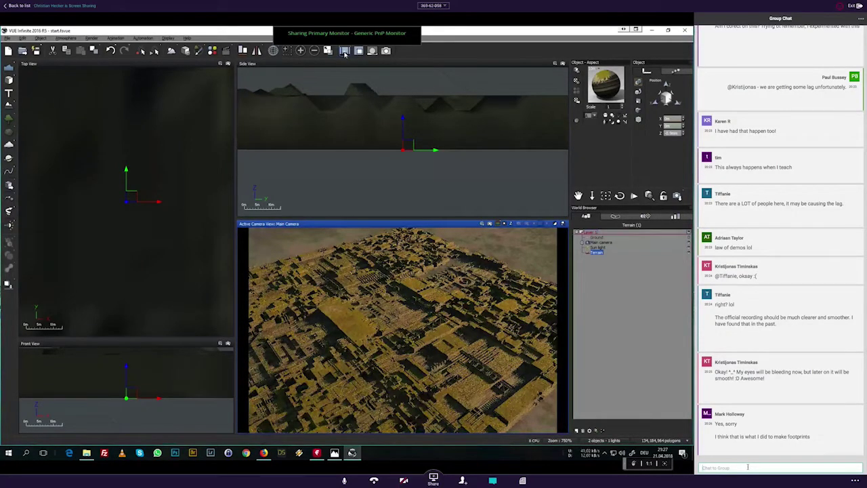
left_click(344, 52)
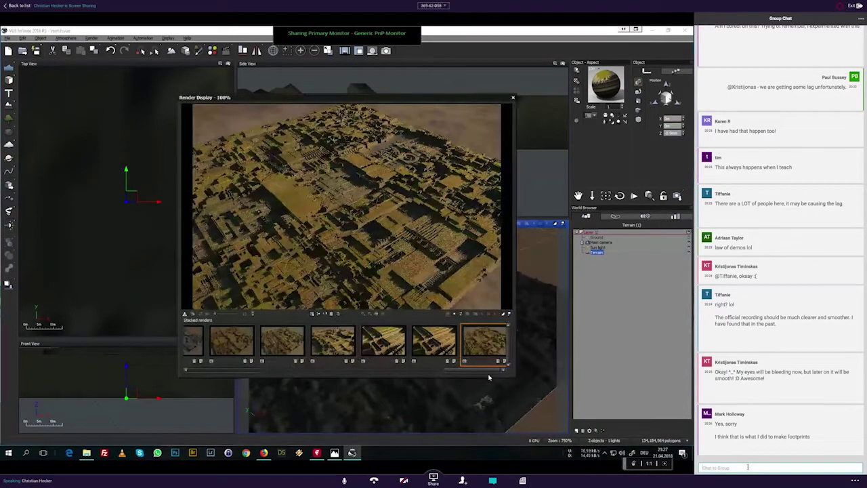
left_click(283, 346)
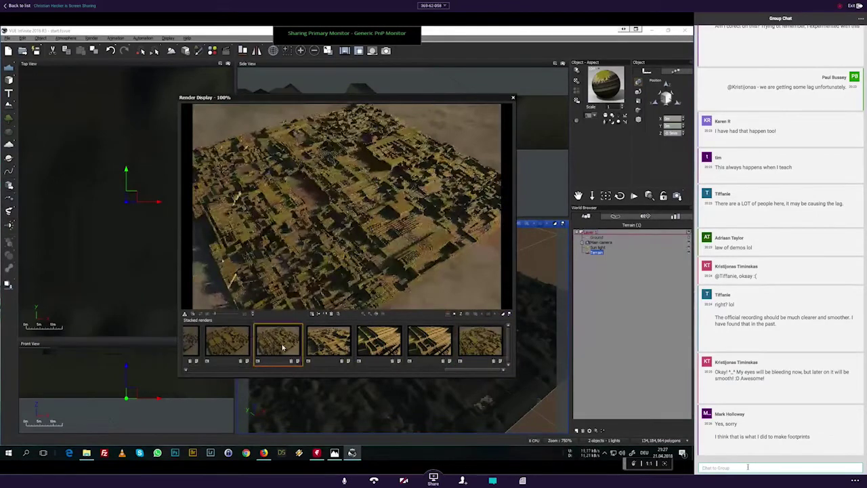
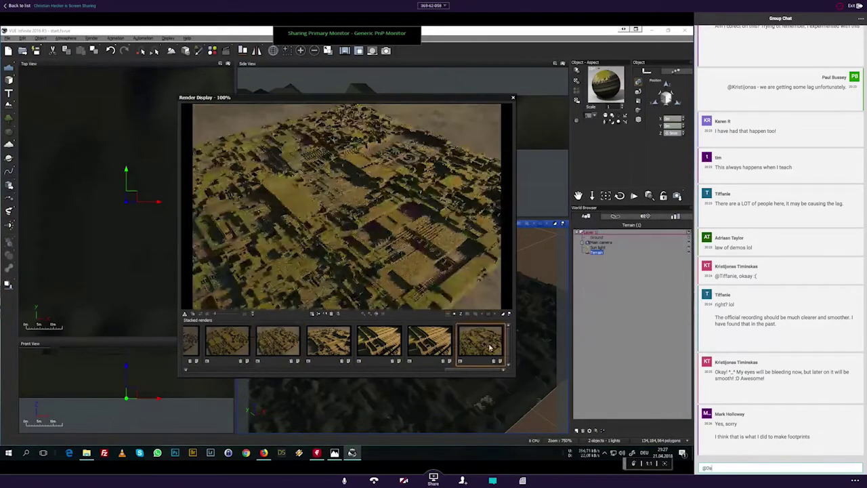
left_click(280, 345)
type("- perh")
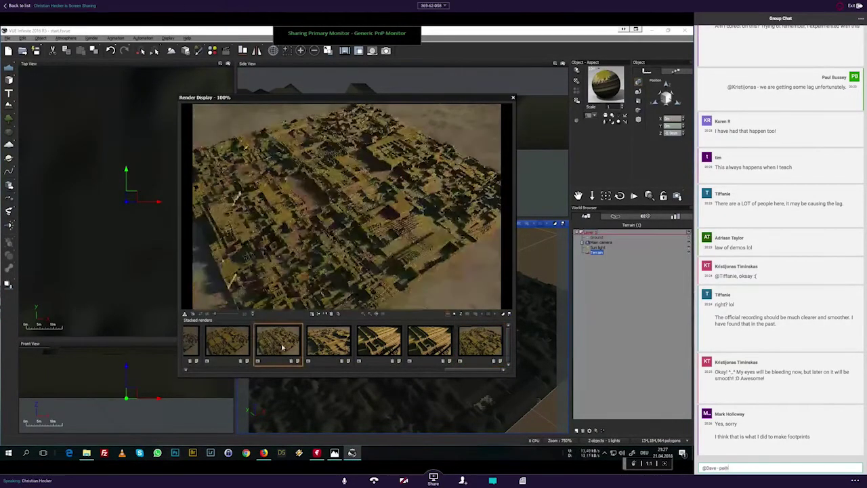
type("aps expa")
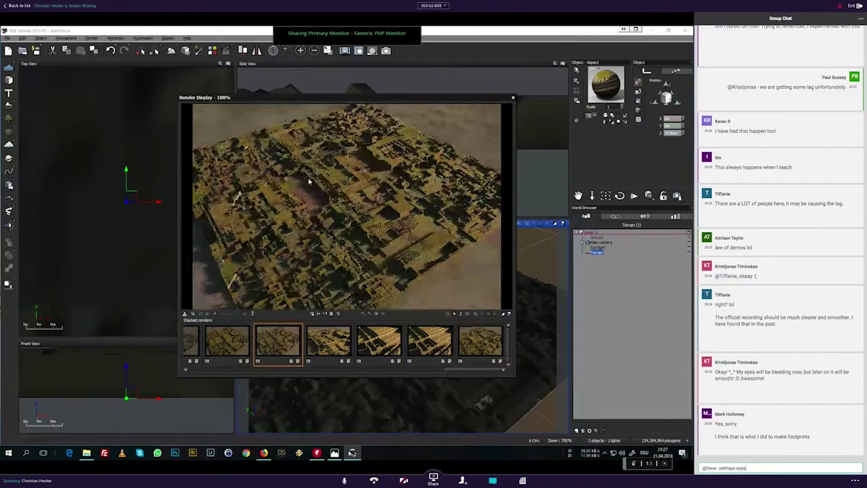
type("nd on your question")
key("Return")
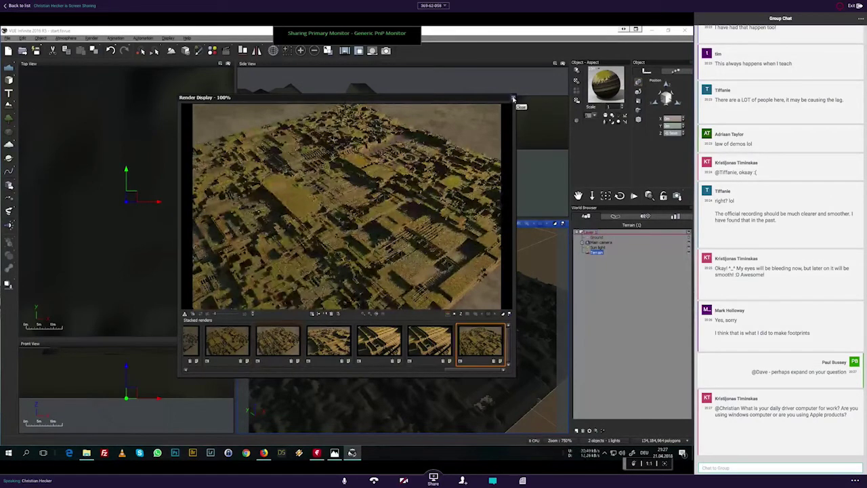
left_click(513, 99)
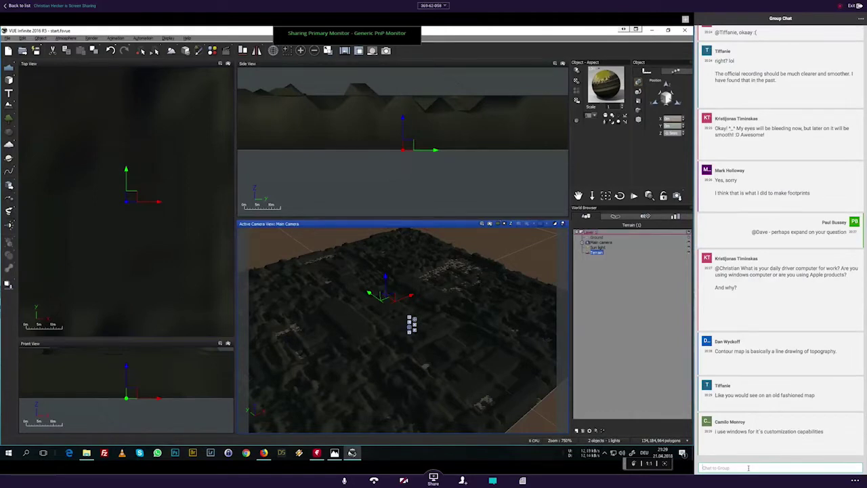
Step: Reply in the group chat that a contour map must be converted to a bitmap, then show the Heightfield Setup title image
left_click(749, 467)
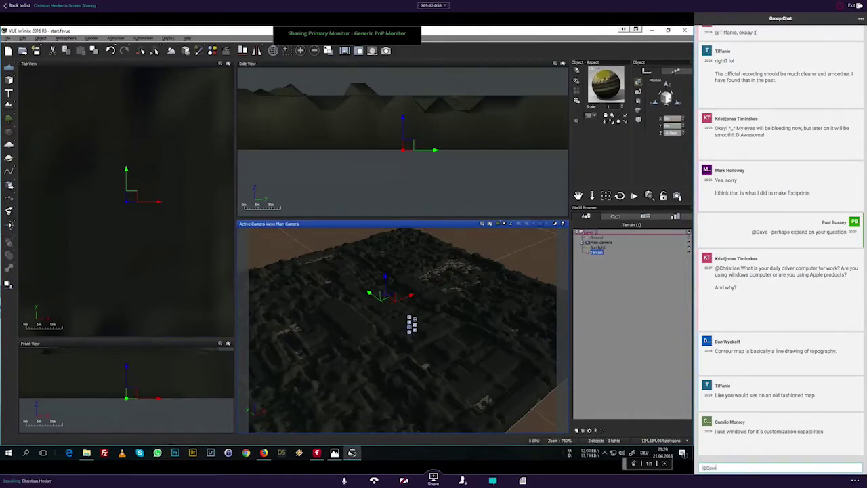
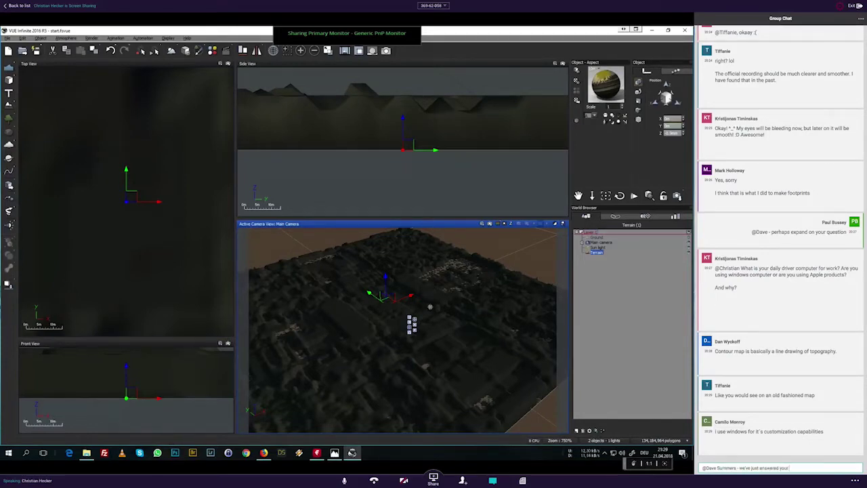
type(" ques")
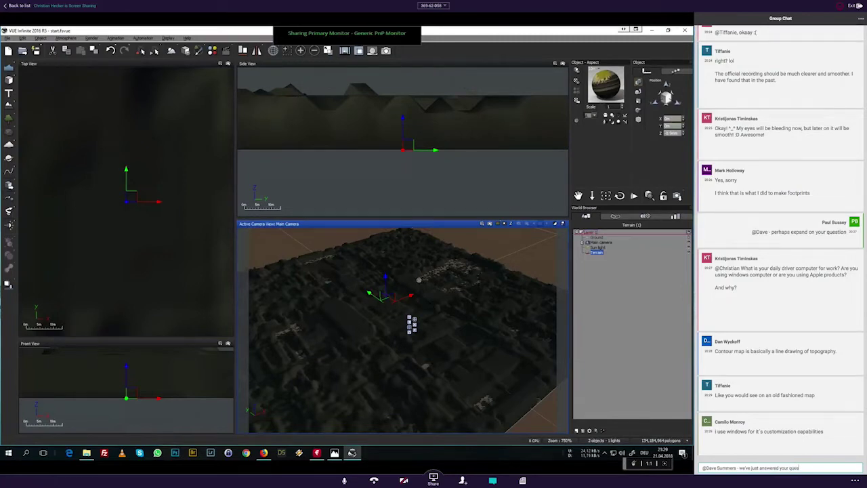
type("tion. You'd have t")
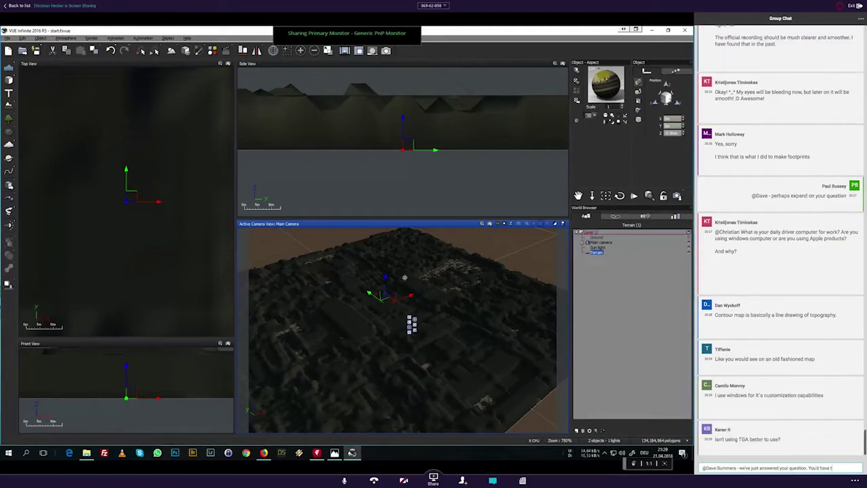
type("o convert your")
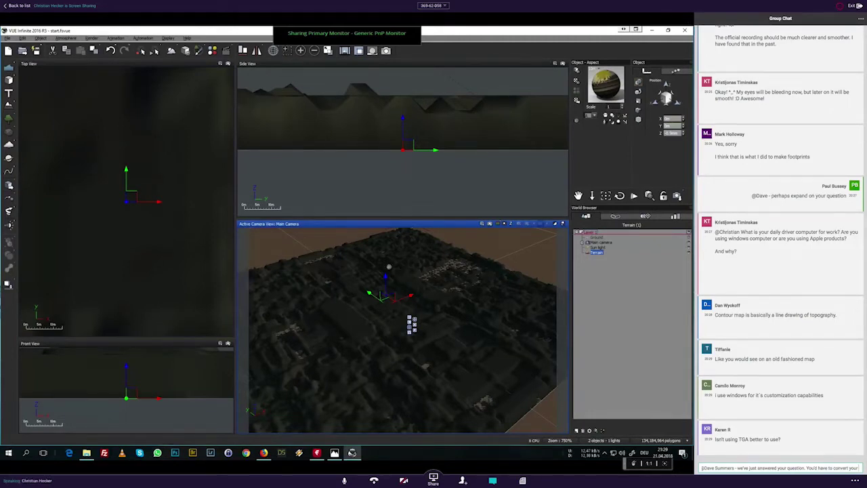
type("c")
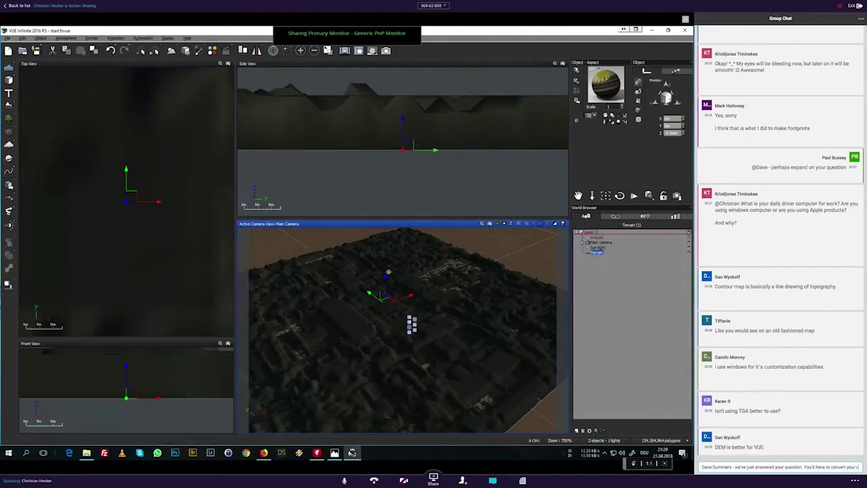
type("ontour map to a bitmap")
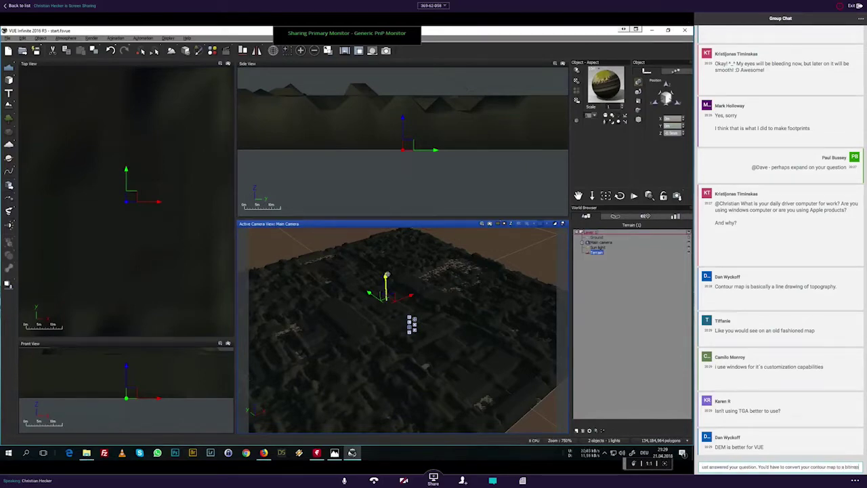
key("Return")
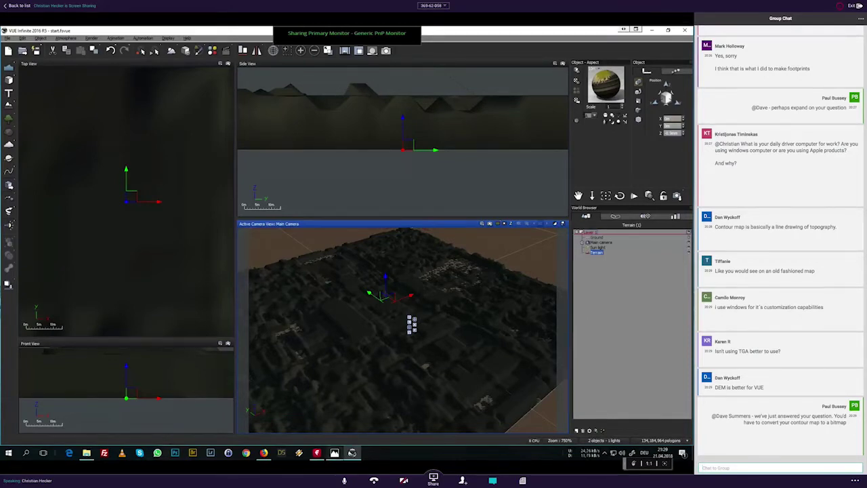
left_click(334, 452)
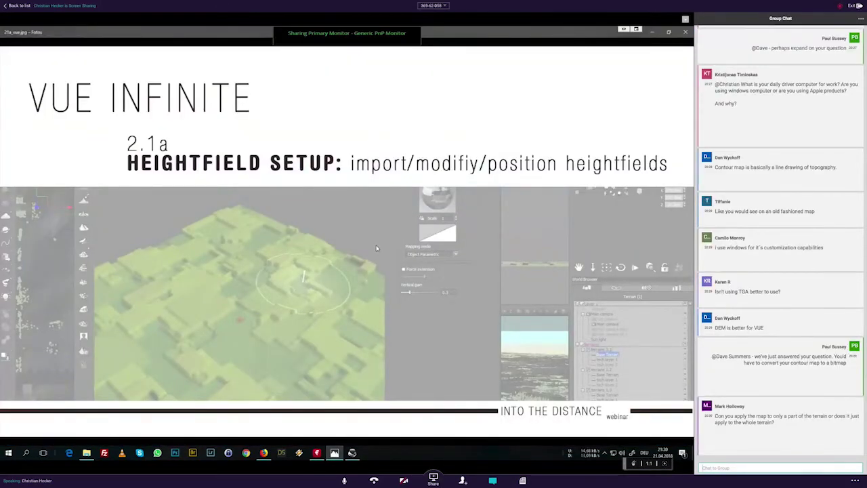
Step: Delete the old city terrain, add a standard terrain, and select Terrain2 in the World Browser
left_click(651, 33)
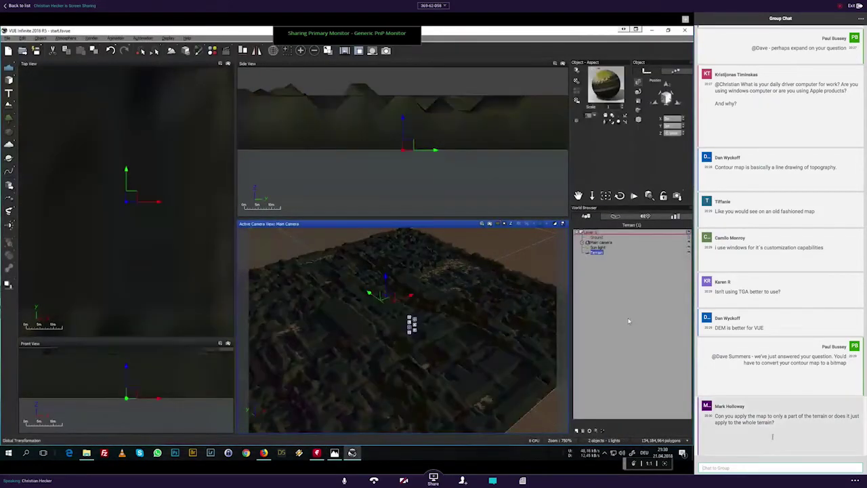
key("Delete")
left_click_drag(783, 425, 711, 419)
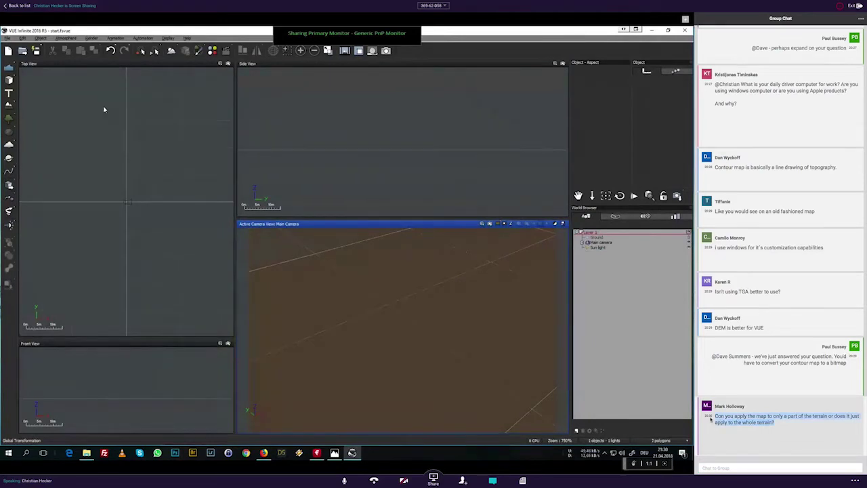
left_click(8, 105)
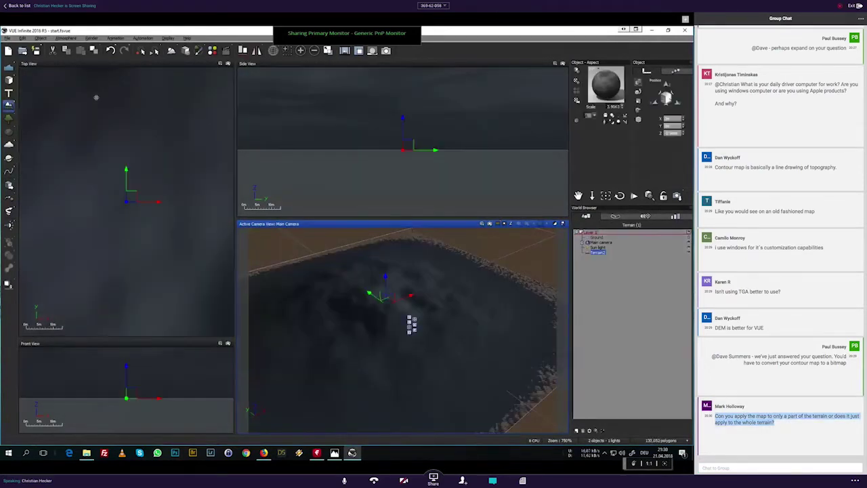
left_click(600, 253)
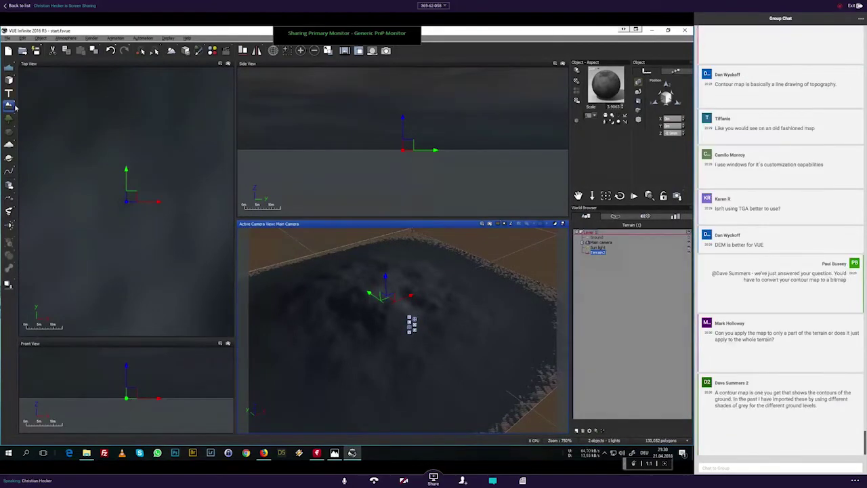
Step: Open Terrain2 in the Terrain Editor, move its Altitude node right, and flatten it in the 3D sculpt view
double_click(598, 253)
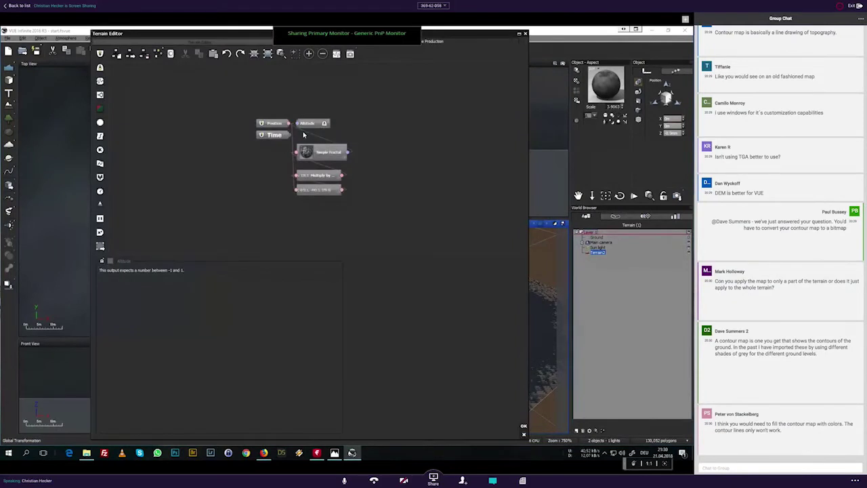
left_click_drag(308, 124, 468, 124)
left_click(313, 152)
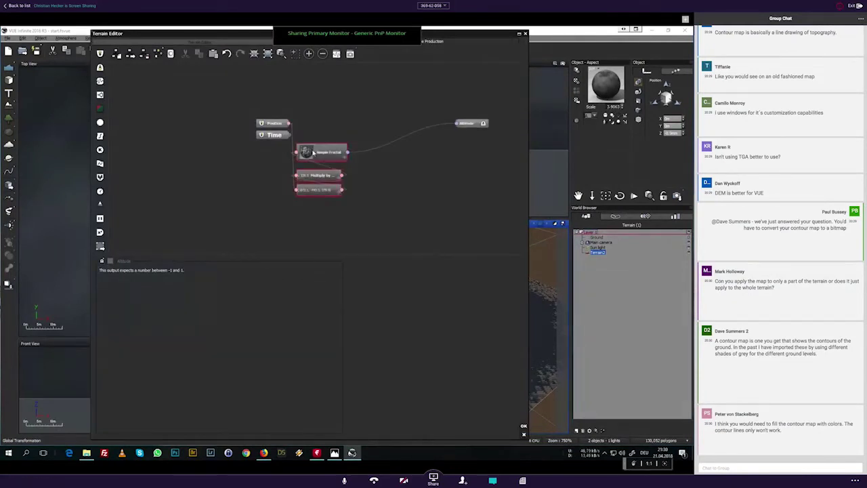
left_click(183, 43)
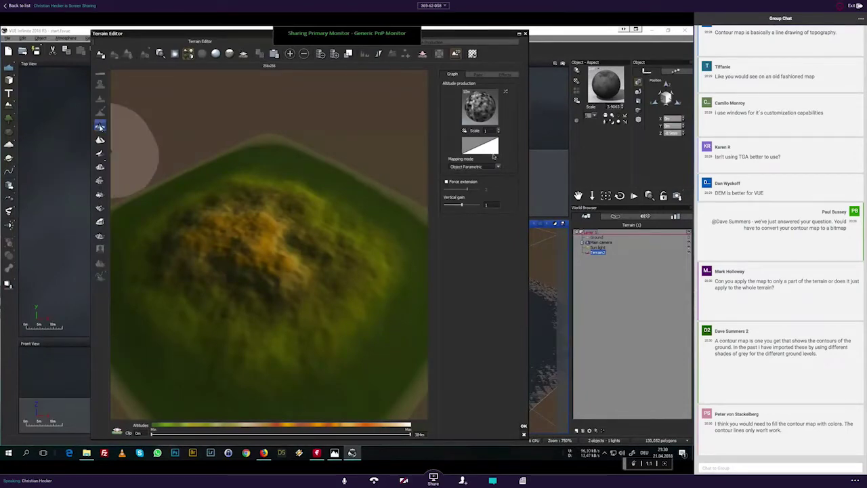
left_click(335, 55)
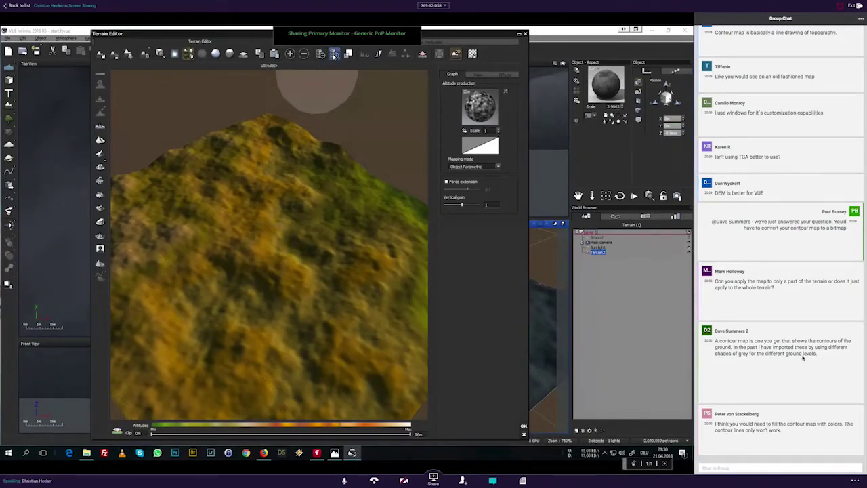
left_click(334, 54)
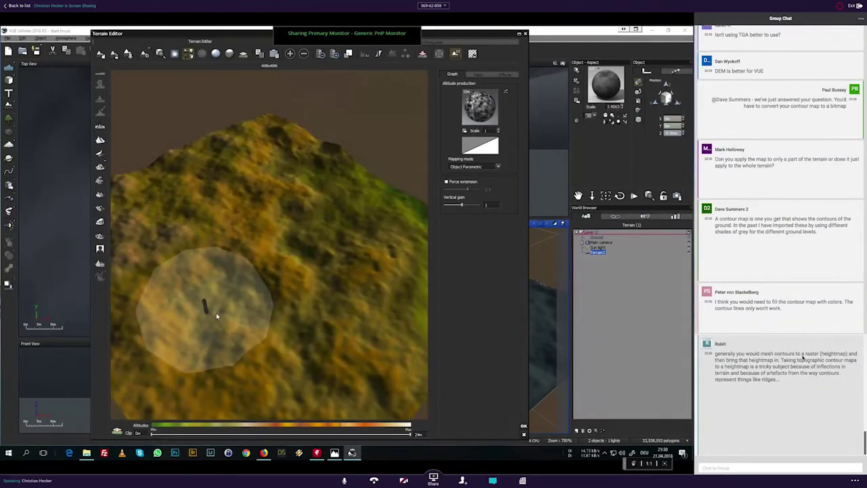
Step: Open Import Terrain Data for the flat terrain and set Proportions to 100%
left_click(100, 249)
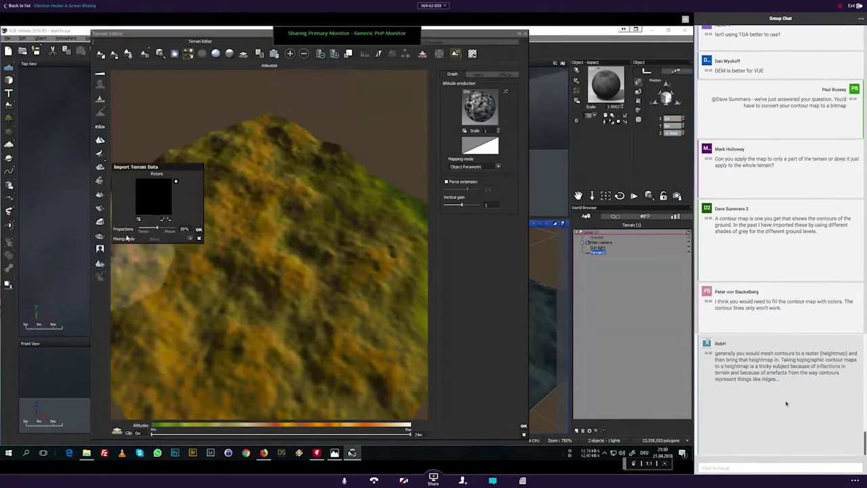
left_click(139, 221)
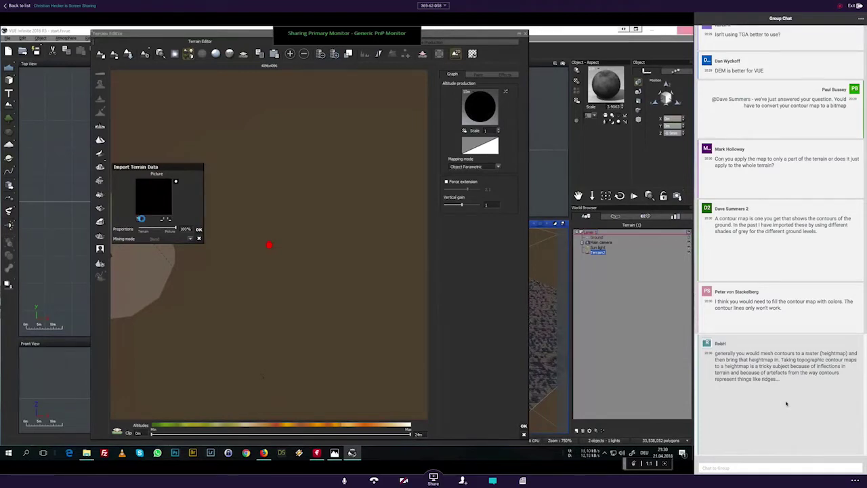
scroll(787, 403, "up", 2)
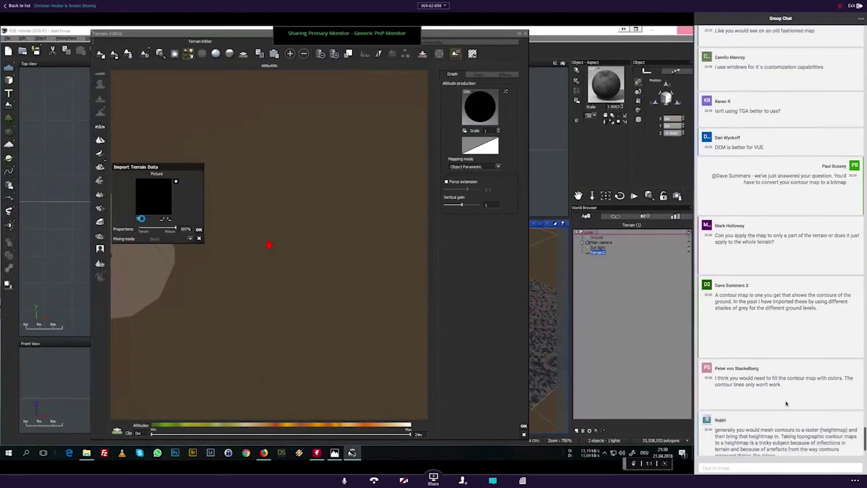
Step: Start a group-chat reply addressed to a participant by mention
scroll(787, 403, "down", 1)
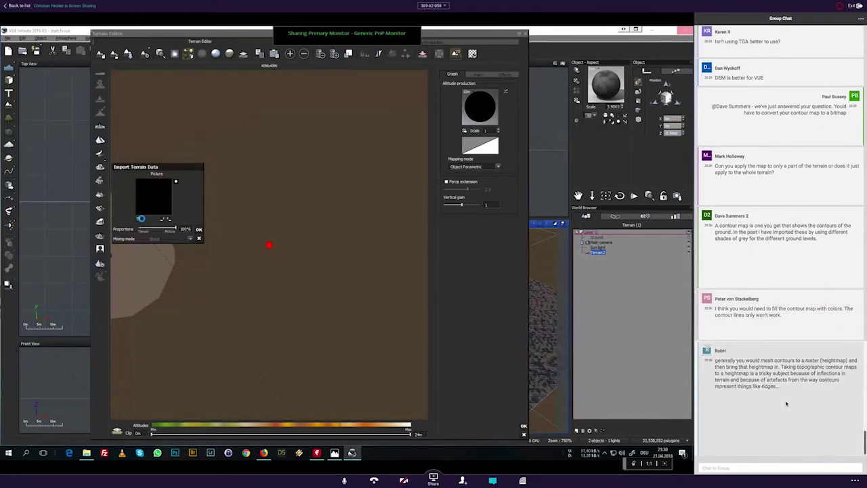
left_click(763, 468)
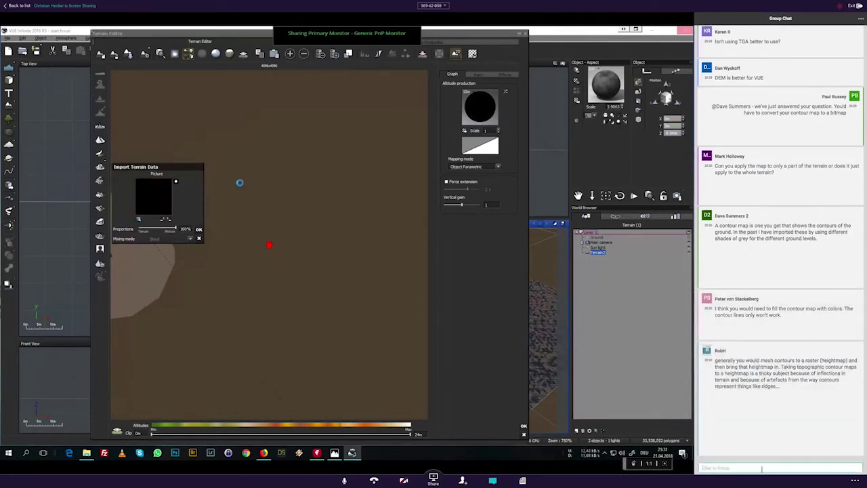
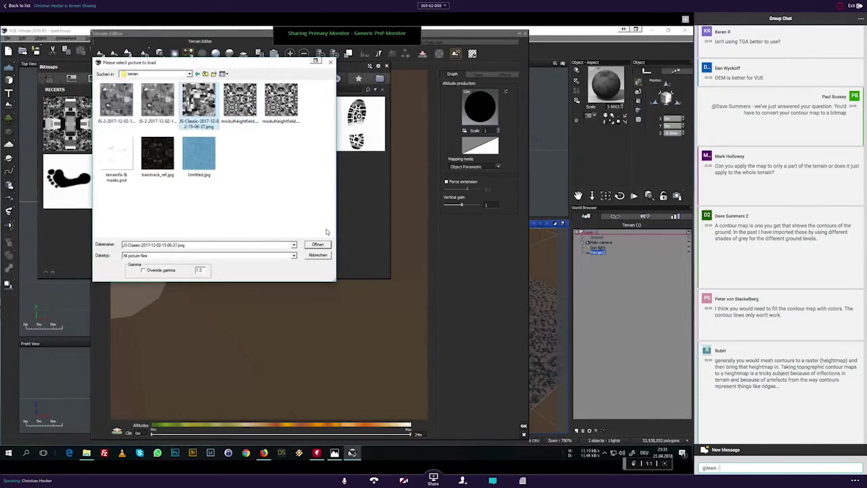
Step: Send a chat reply saying the question may be kept for the forums because they need to move on
type("have got you")
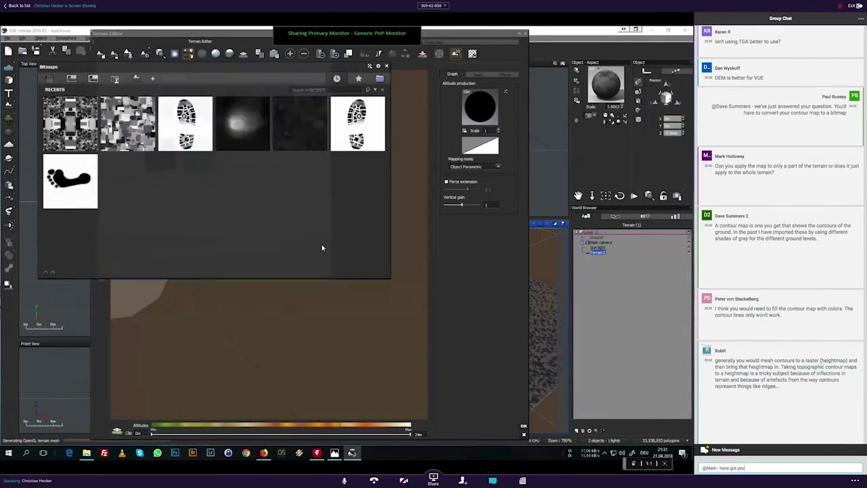
type("r question -")
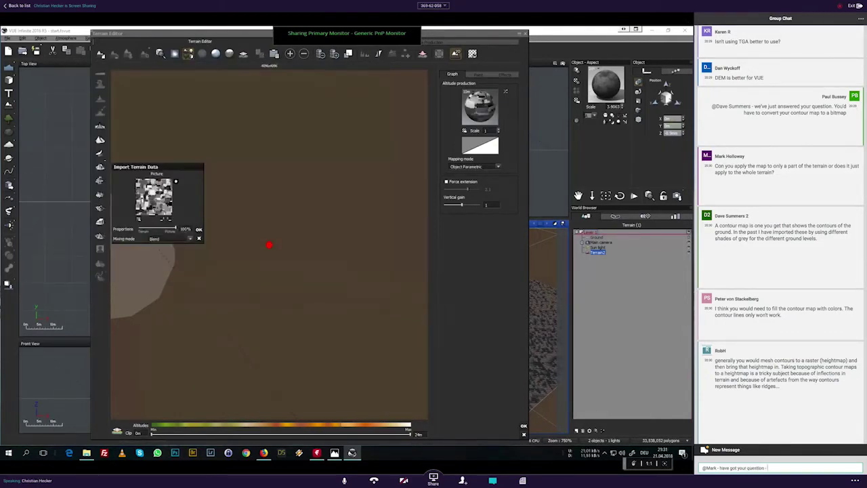
type(" may need to keep")
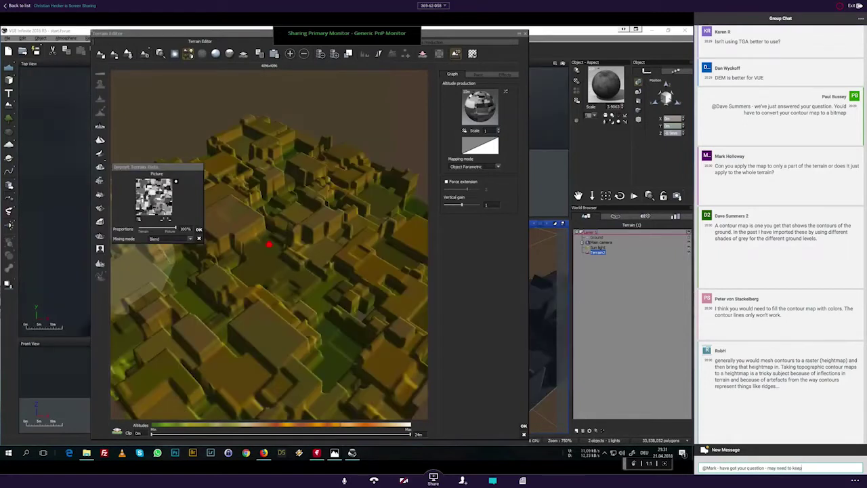
type(" this for the")
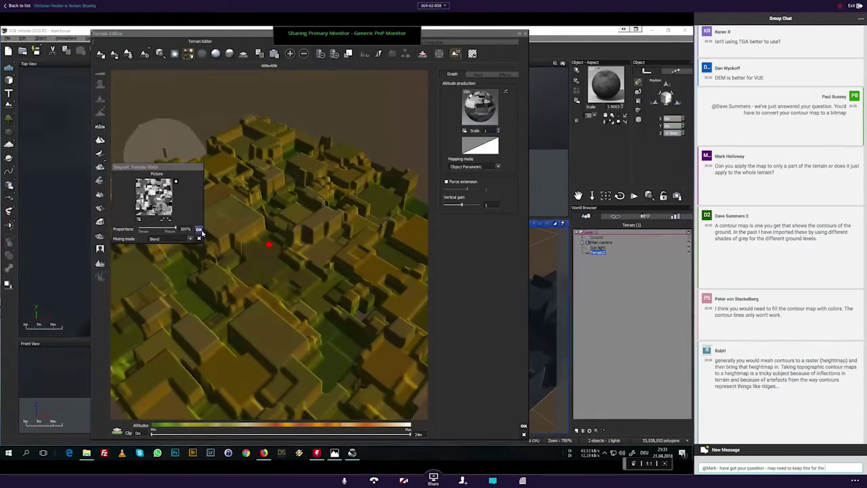
key("BackSpace")
key("BackSpace")
key("BackSpace")
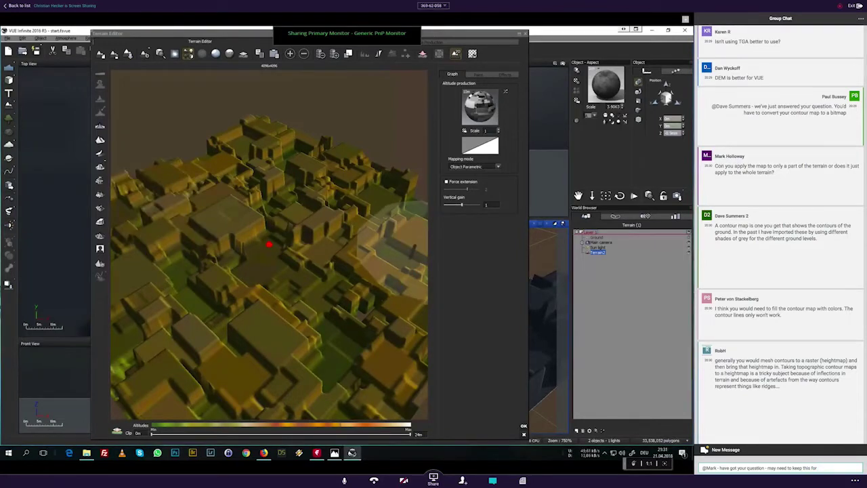
type("the forums afte")
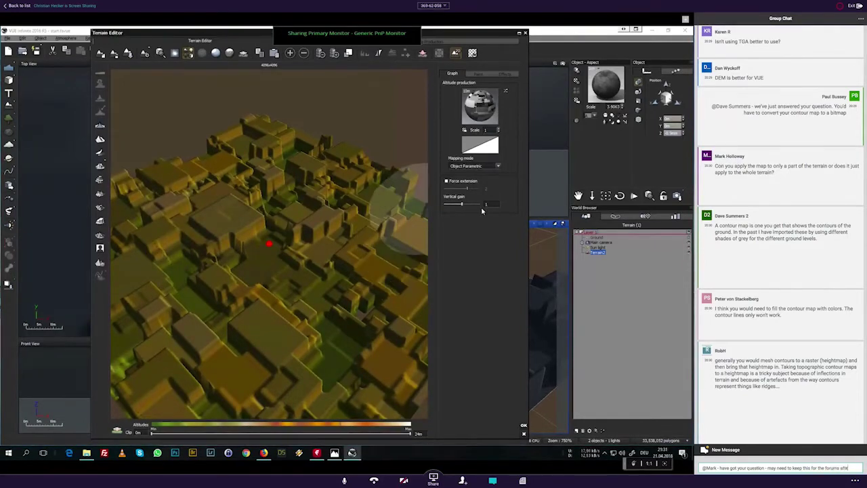
type("rwards. Wit")
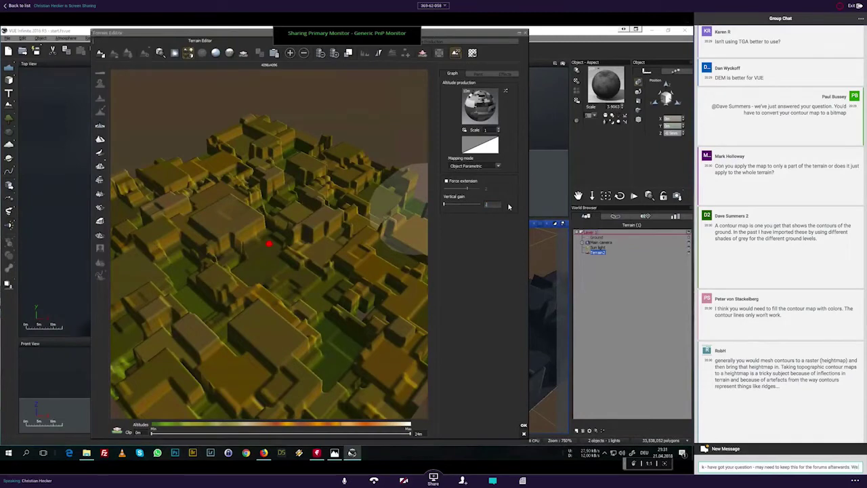
key("BackSpace")
key("BackSpace")
type("e need to move")
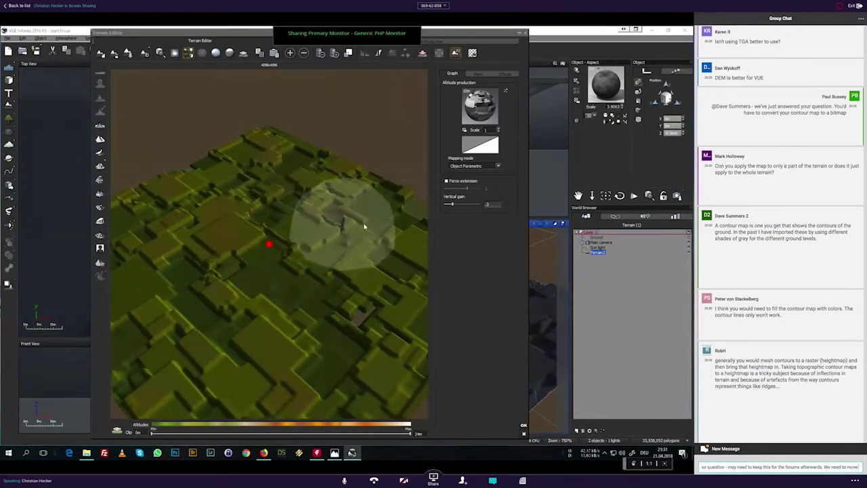
type(" on")
key("Return")
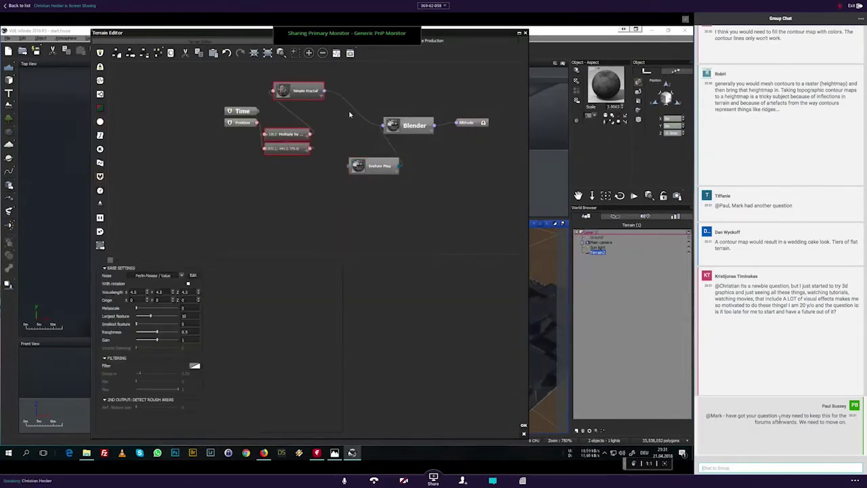
Step: Scroll the chat and highlight the question about applying maps
scroll(780, 420, "up", 2)
scroll(780, 421, "up", 7)
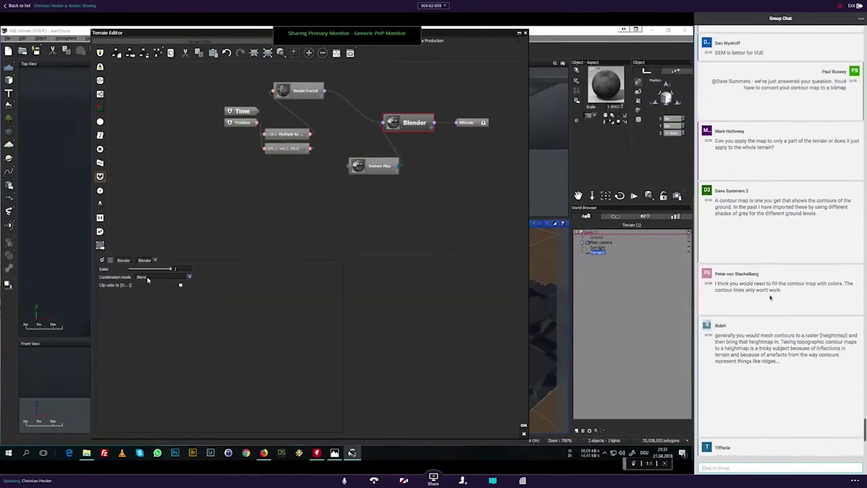
left_click_drag(774, 147, 715, 141)
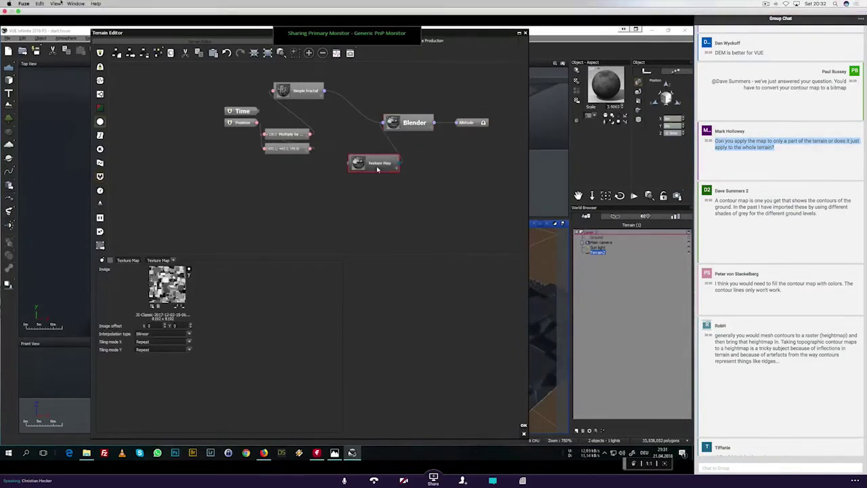
scroll(762, 196, "down", 4)
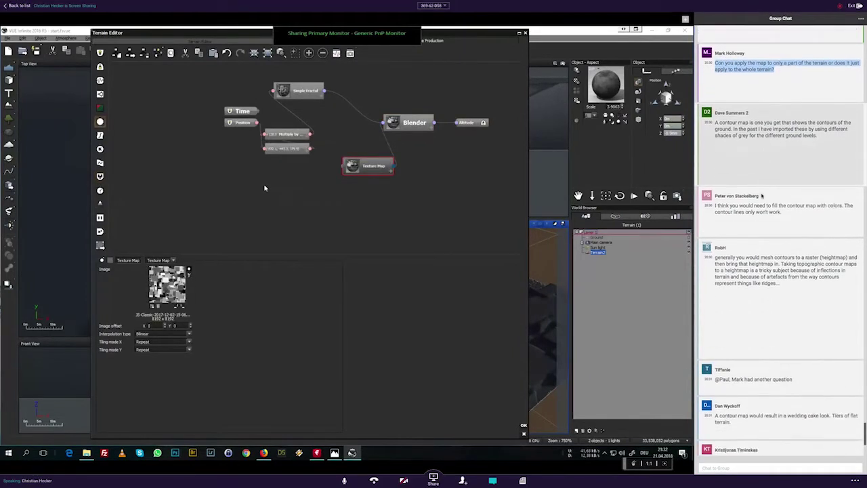
scroll(761, 196, "down", 5)
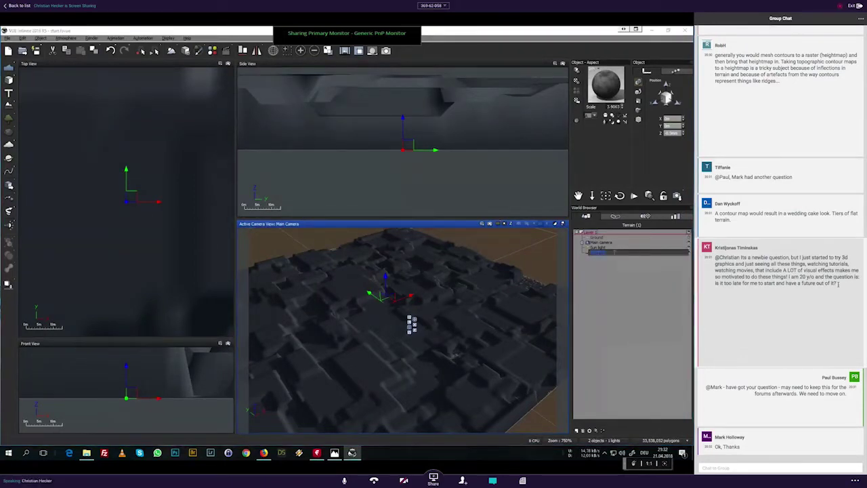
Step: Start a new group-chat message that mentions a participant
left_click(721, 462)
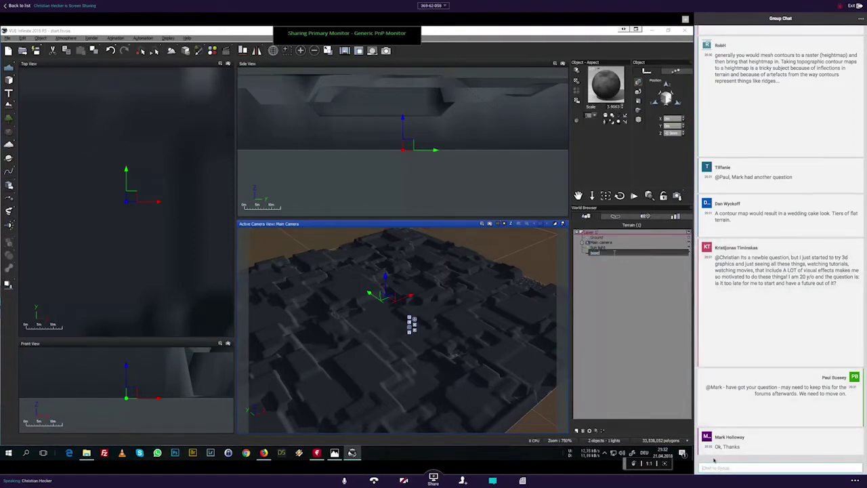
left_click(714, 463)
key("Return")
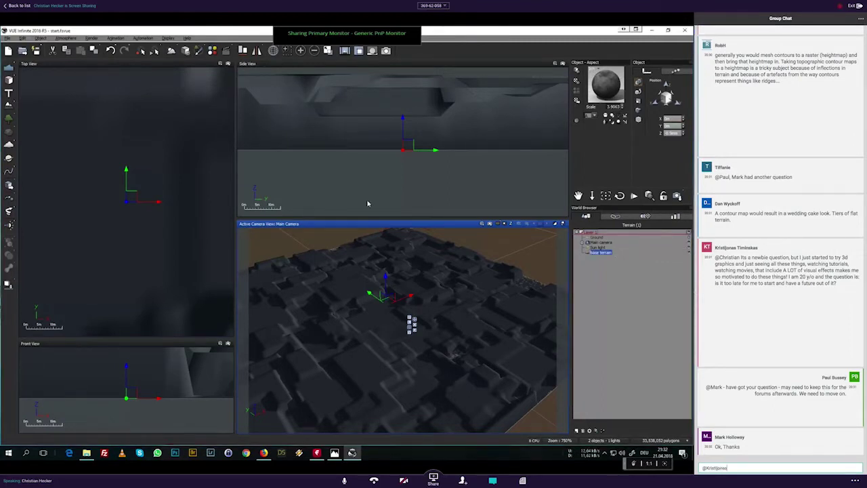
Step: Finish and send the message welcoming them to the 3D graphics world
scroll(146, 217, "down", 3)
scroll(146, 217, "down", 3)
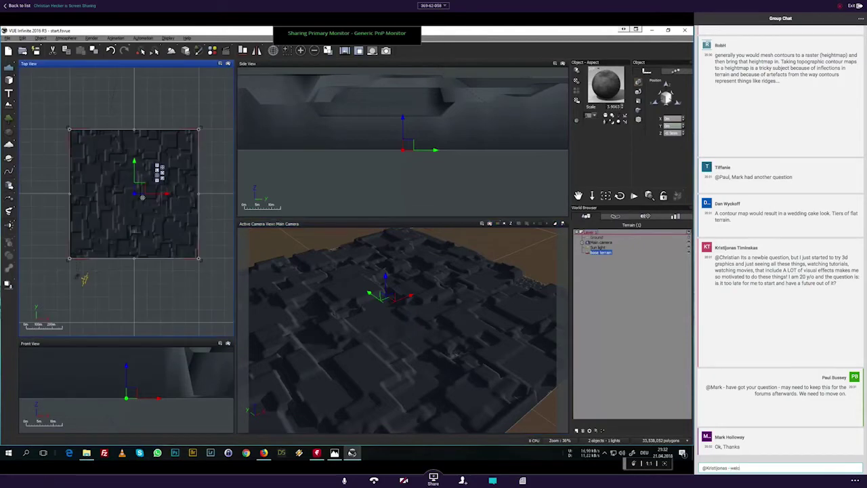
type("- welcome to the 3D")
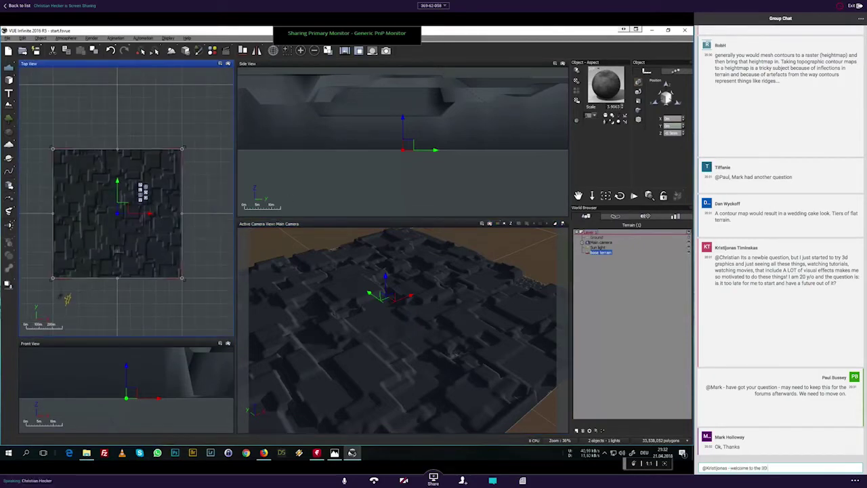
type(" graphics")
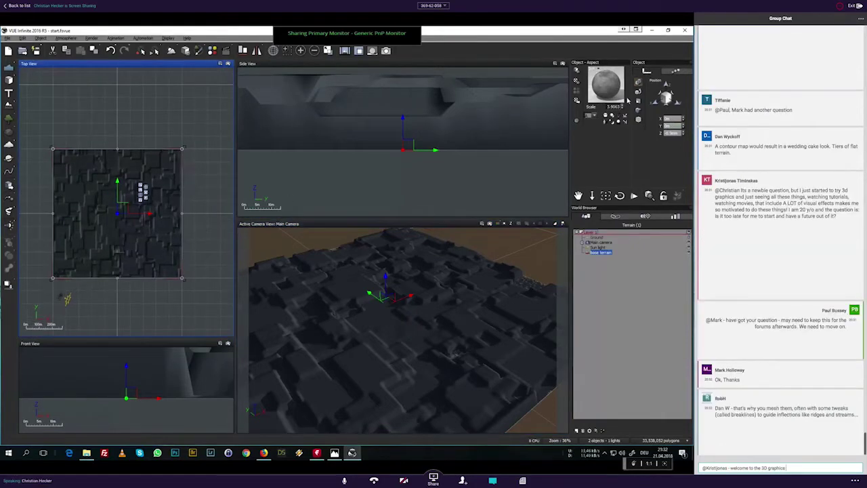
type(" world!")
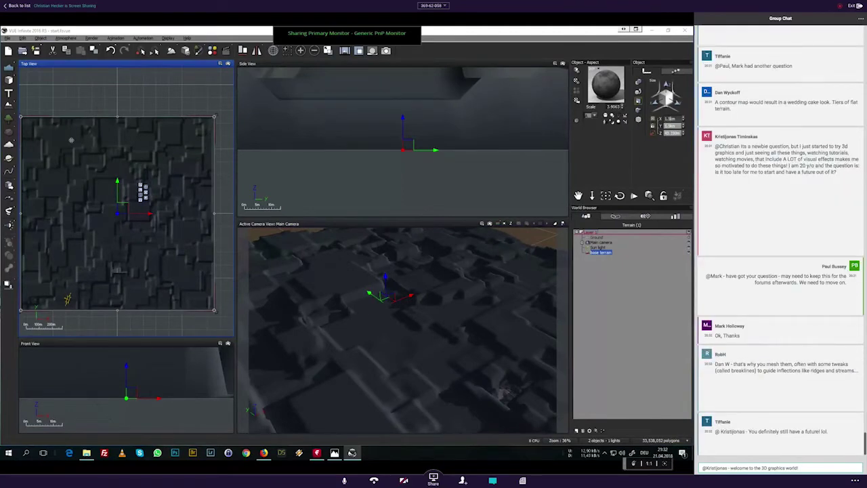
type("Certa")
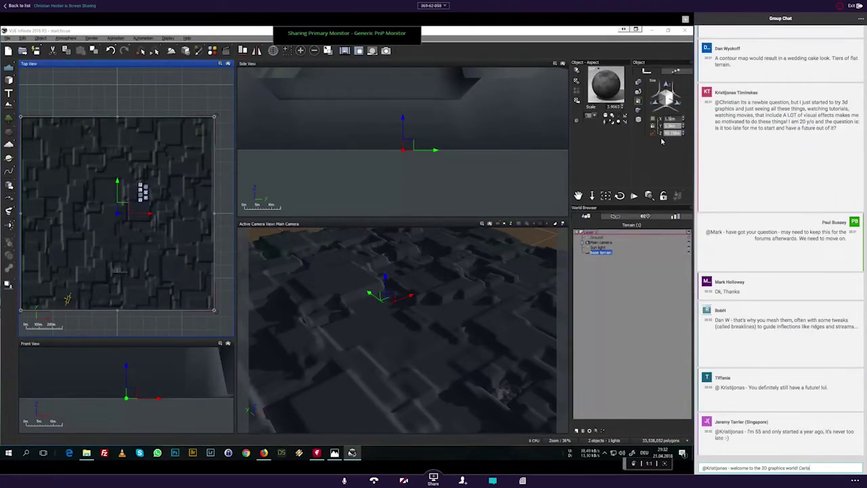
type("inlu n")
key("BackSpace")
key("BackSpace")
key("BackSpace")
type("y not too late!")
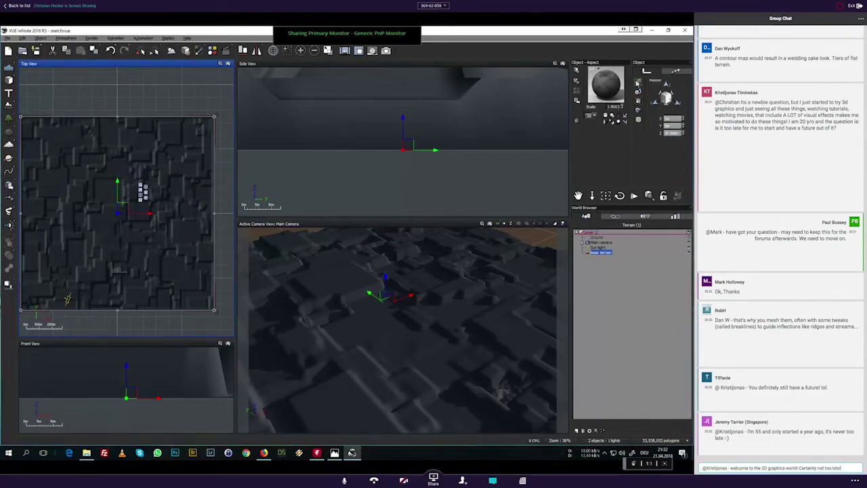
key("Return")
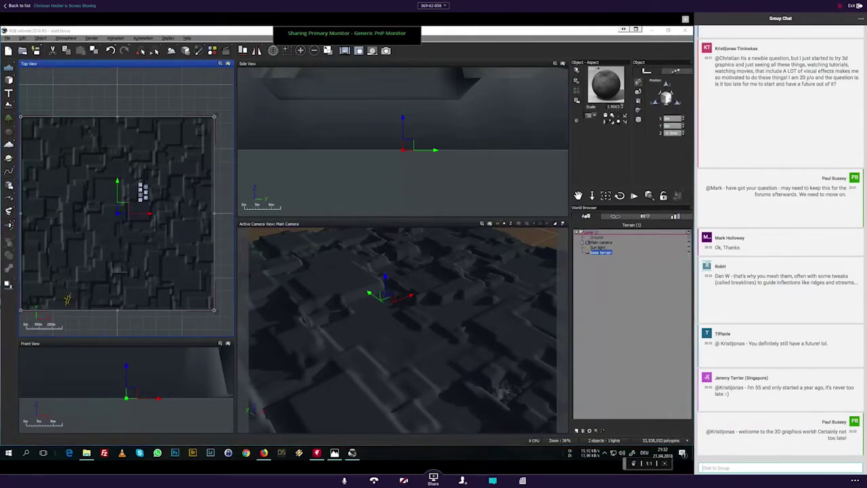
Step: Move the base terrain to about 249.8 on X and 250 on Y
left_click_drag(150, 214, 182, 214)
left_click_drag(682, 119, 663, 125)
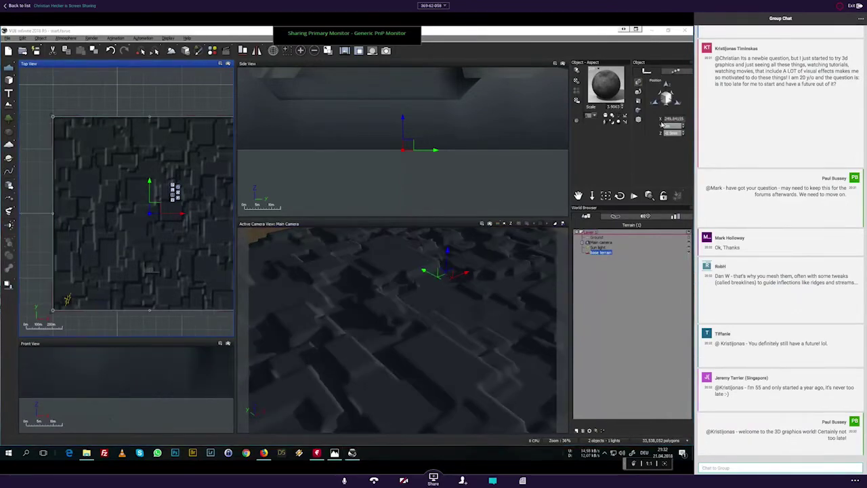
double_click(671, 126)
type("2")
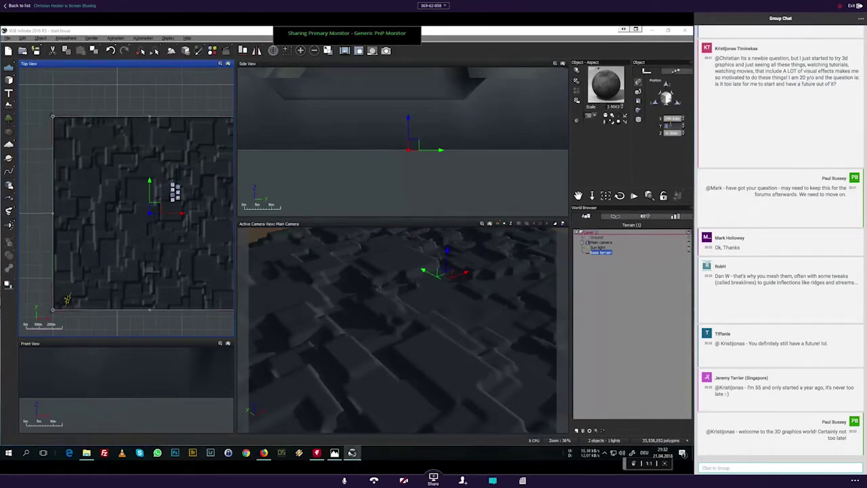
type("50")
key("Return")
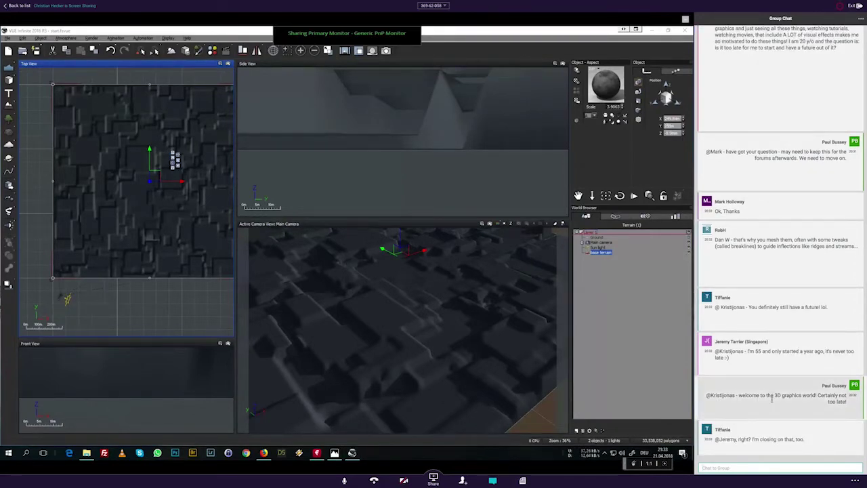
scroll(772, 399, "up", 2)
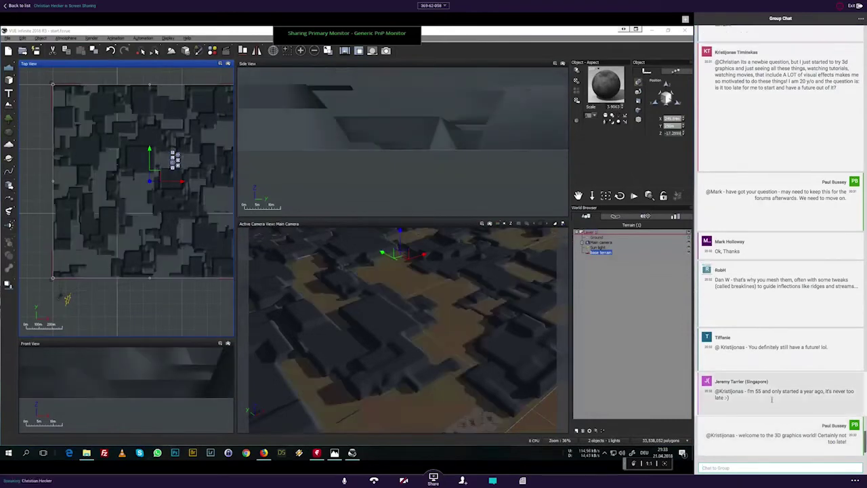
scroll(772, 401, "down", 2)
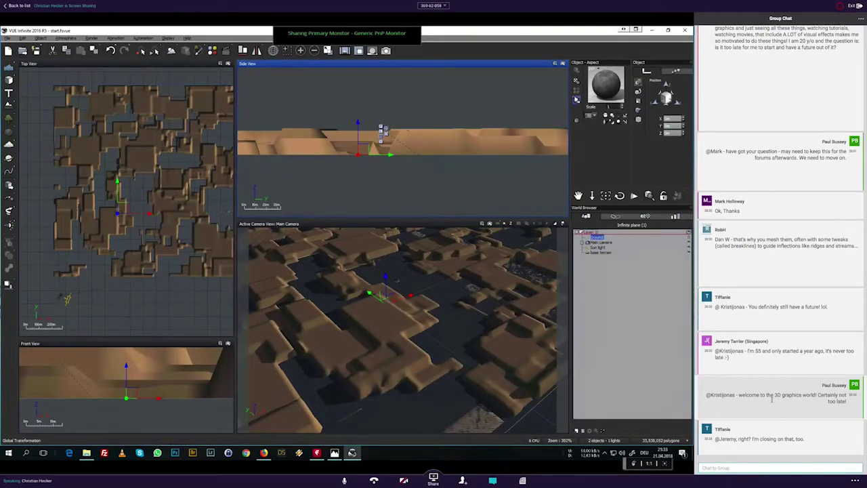
Step: Scroll up and down through the chat panel
scroll(772, 401, "up", 2)
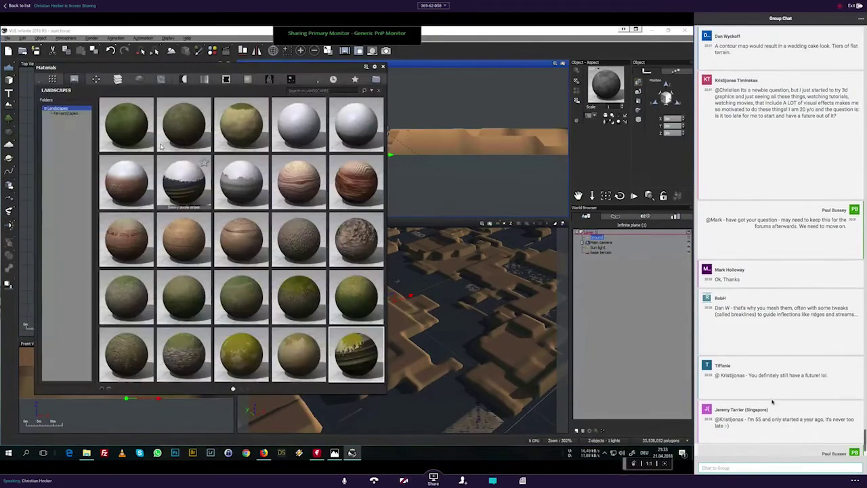
scroll(772, 401, "up", 1)
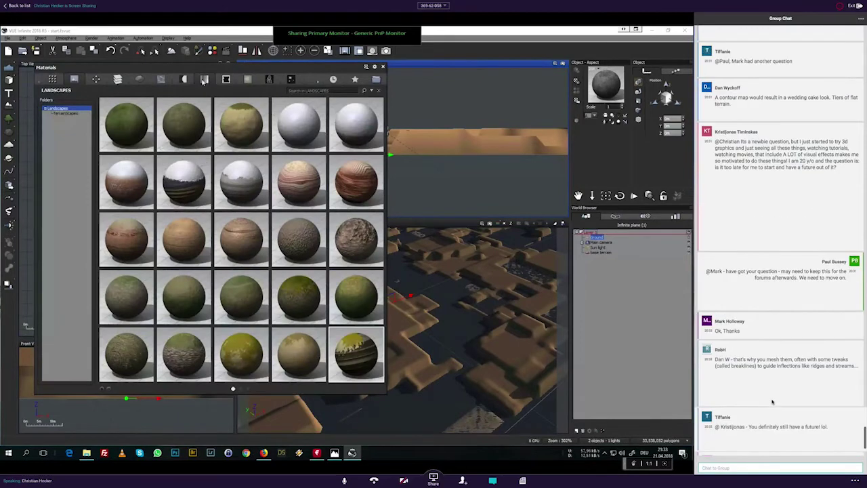
scroll(772, 402, "up", 2)
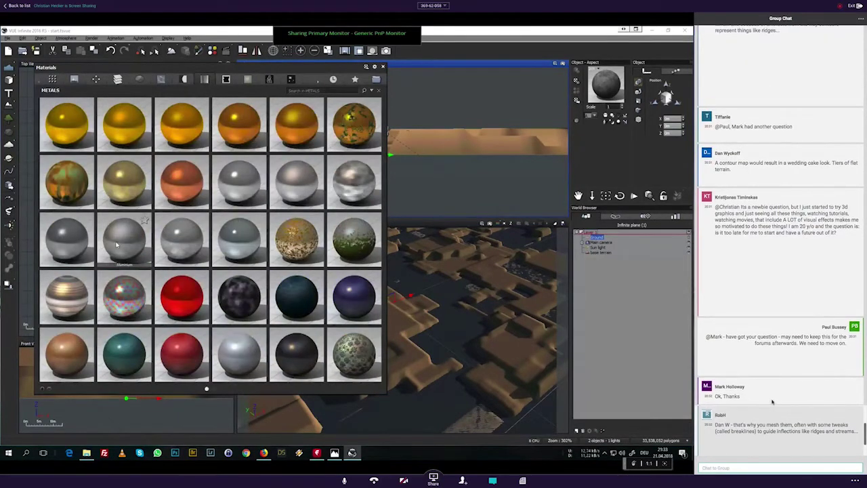
scroll(772, 402, "down", 2)
scroll(773, 402, "down", 4)
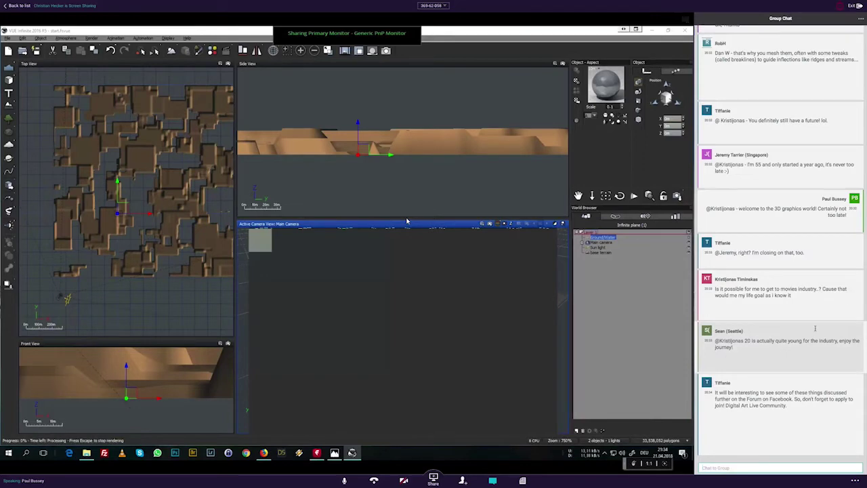
Step: Dismiss the Post Render Options dialog after the render finishes
scroll(816, 329, "up", 2)
scroll(816, 328, "up", 1)
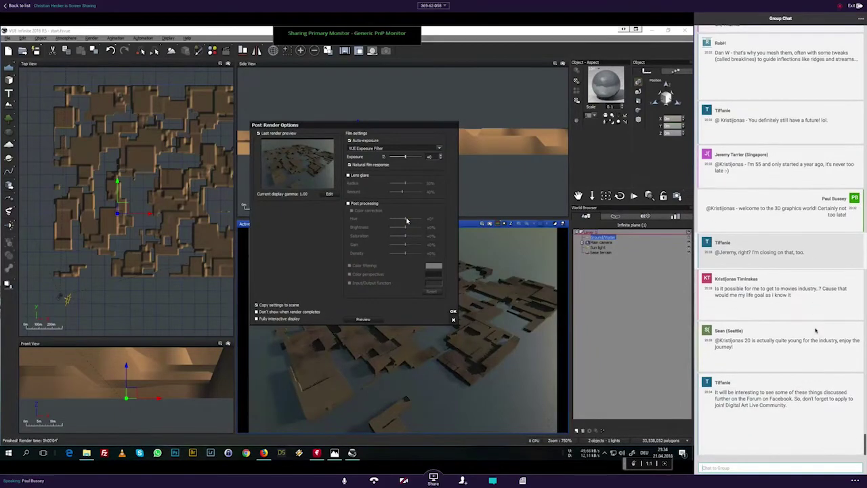
left_click(453, 313)
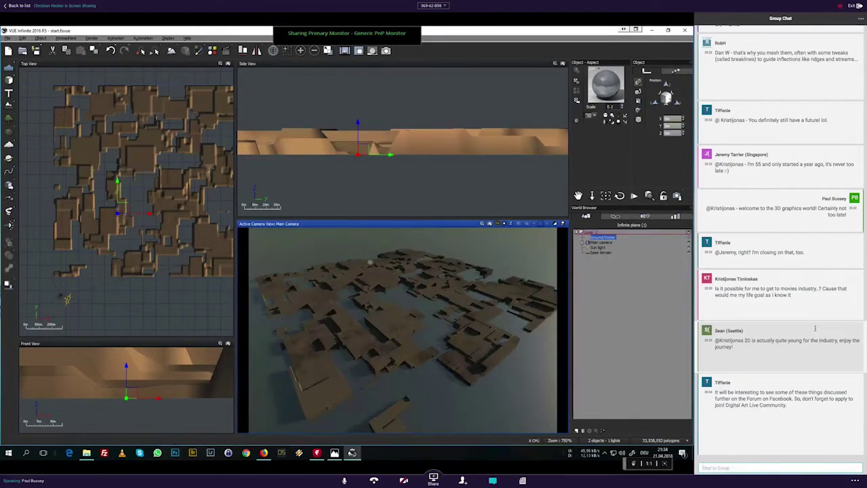
Step: Scroll the chat and focus its message box to write a reply
scroll(815, 329, "up", 3)
scroll(815, 329, "down", 3)
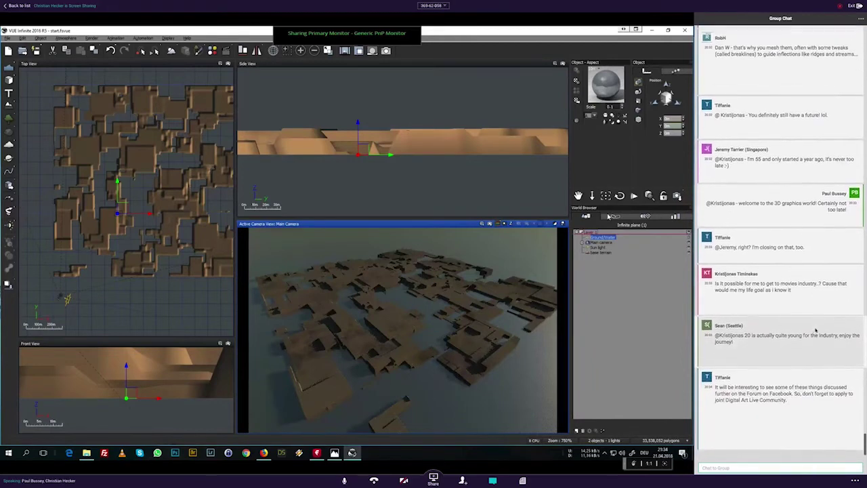
left_click(761, 469)
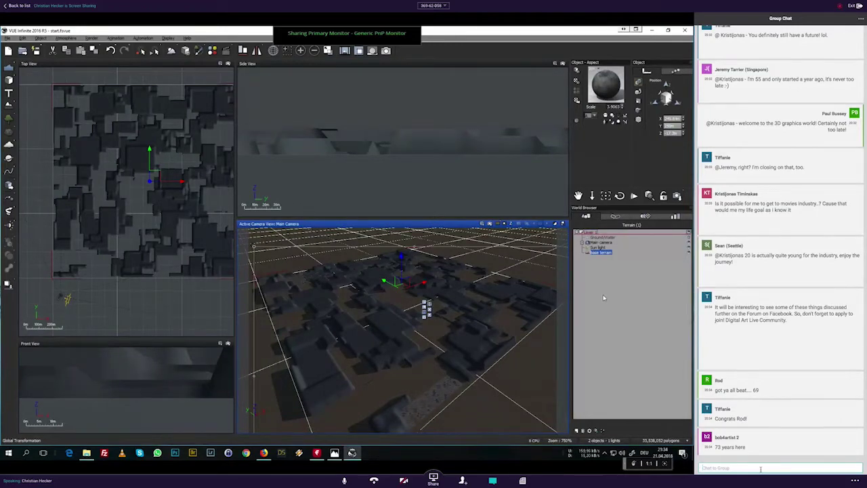
Step: Duplicate the base terrain and select the copy's name in the World Browser for renaming
key("ctrl+v")
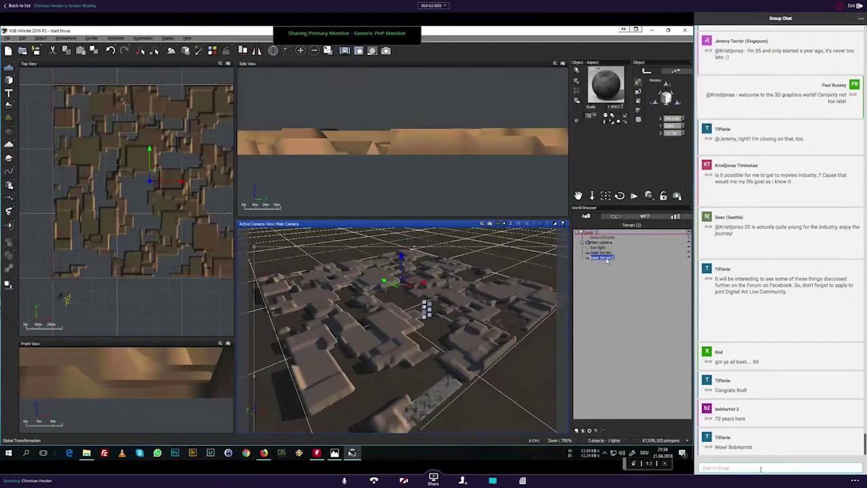
left_click(608, 260)
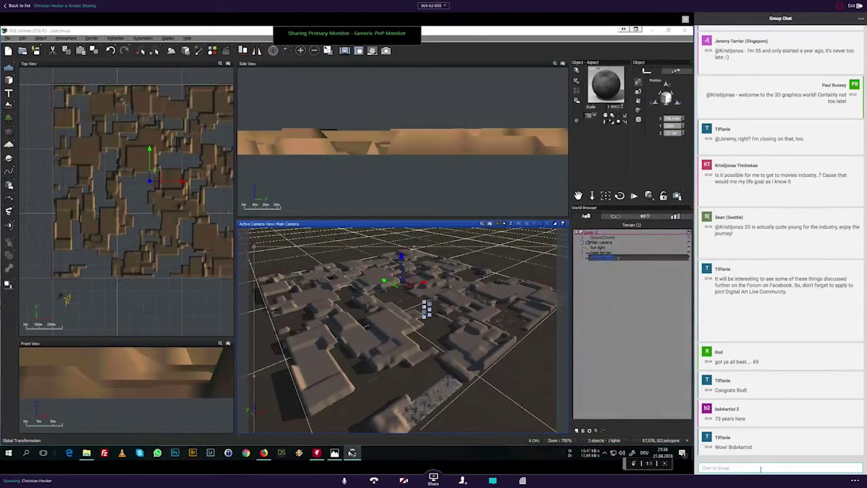
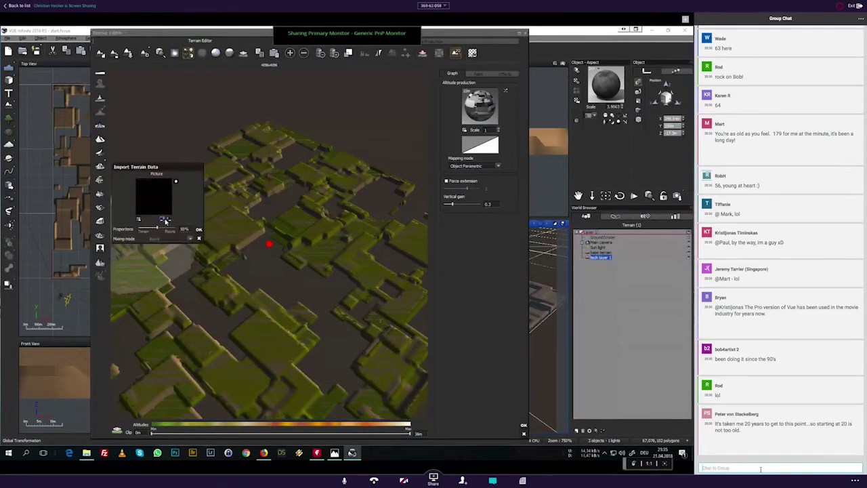
left_click_drag(157, 228, 175, 227)
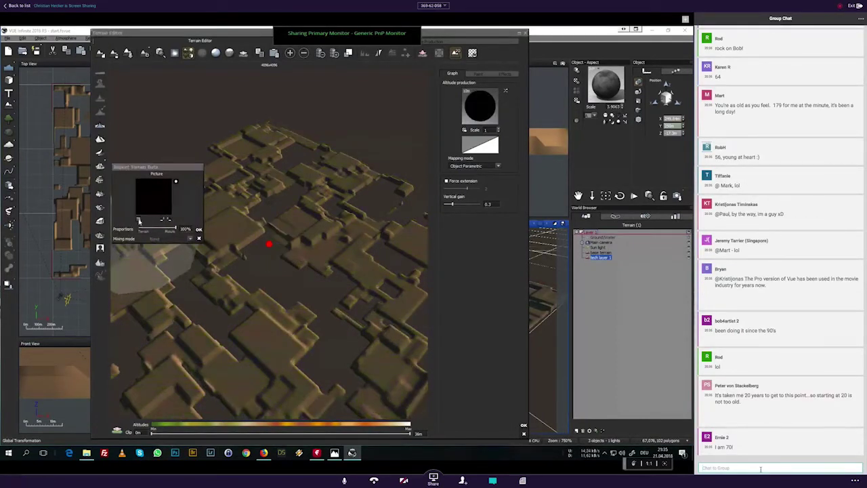
left_click(139, 220)
left_click(380, 79)
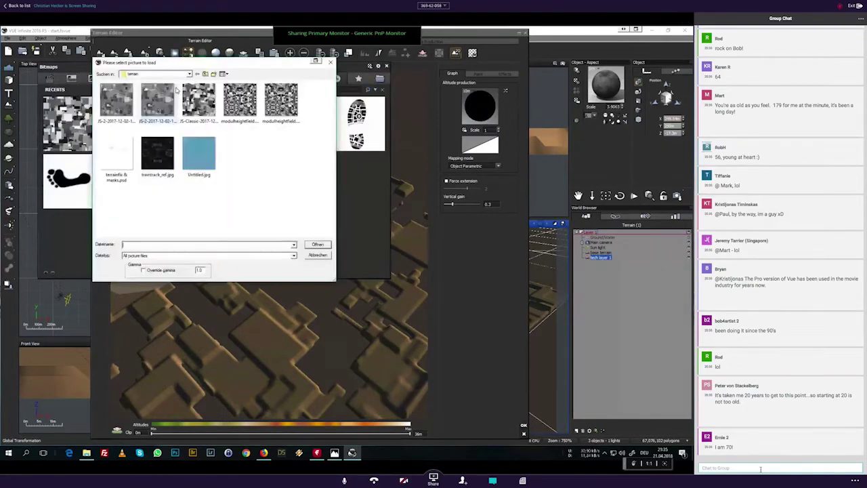
left_click(117, 102)
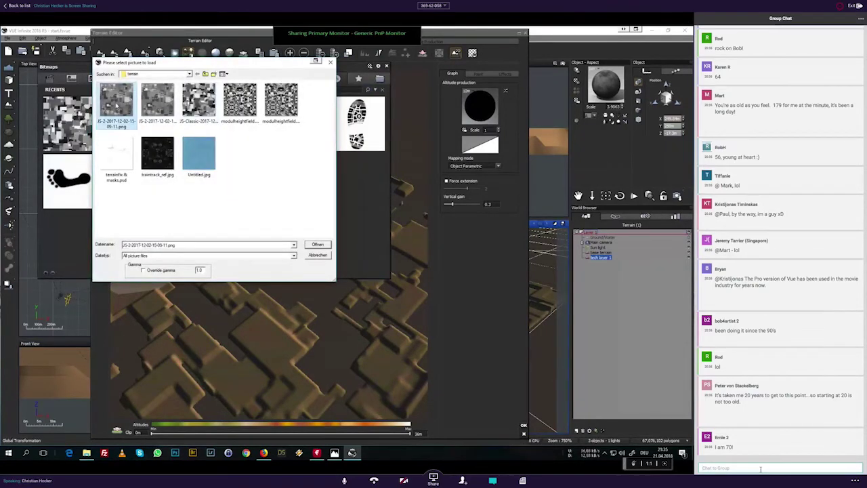
double_click(116, 102)
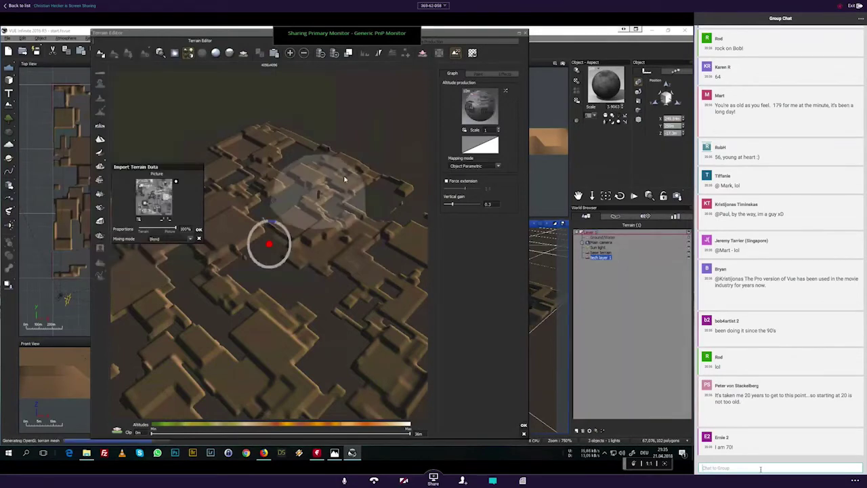
left_click(199, 229)
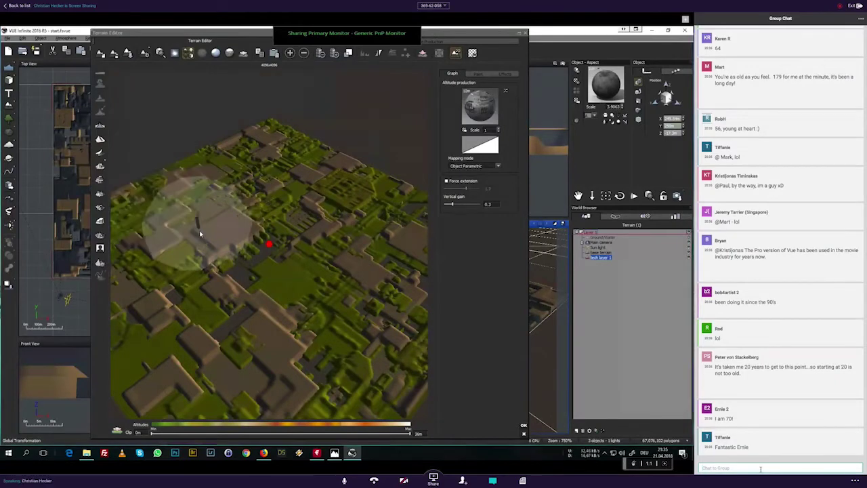
right_click_drag(292, 324, 298, 293)
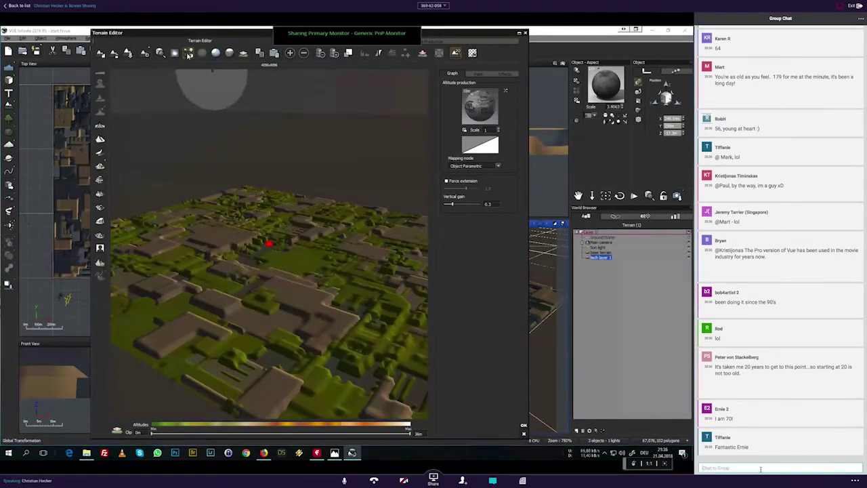
scroll(354, 276, "down", 3)
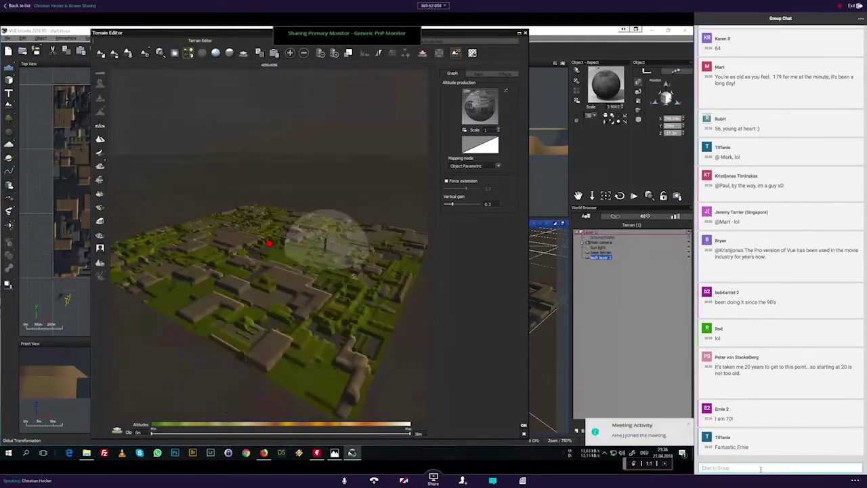
scroll(354, 276, "up", 3)
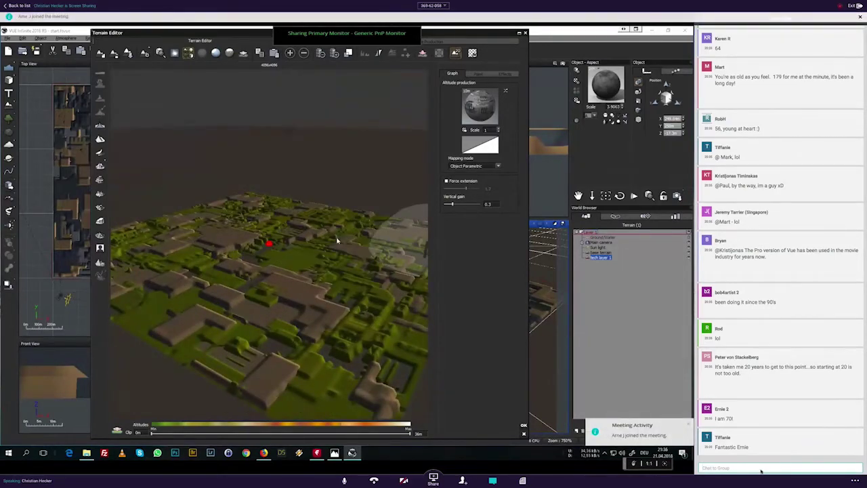
mouse_move(338, 241)
right_mouse_down()
mouse_move(302, 297)
mouse_move(381, 266)
mouse_move(280, 155)
right_mouse_up()
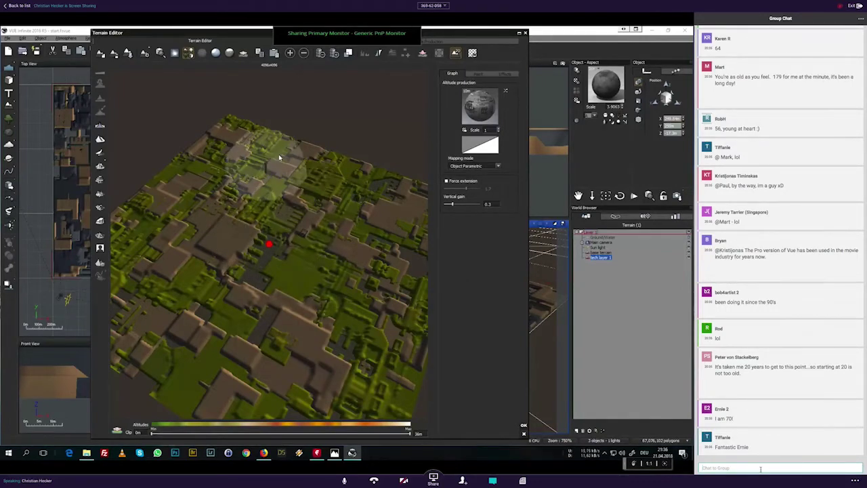
left_click(189, 53)
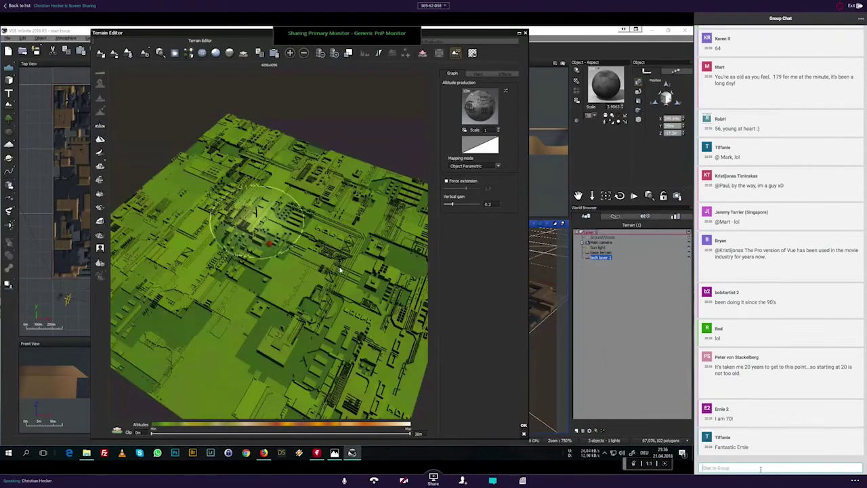
Step: Orbit and zoom the Terrain Editor preview to inspect the circuit-board-like blocks and traces
mouse_move(340, 271)
right_mouse_down()
mouse_move(286, 242)
mouse_move(321, 270)
right_mouse_up()
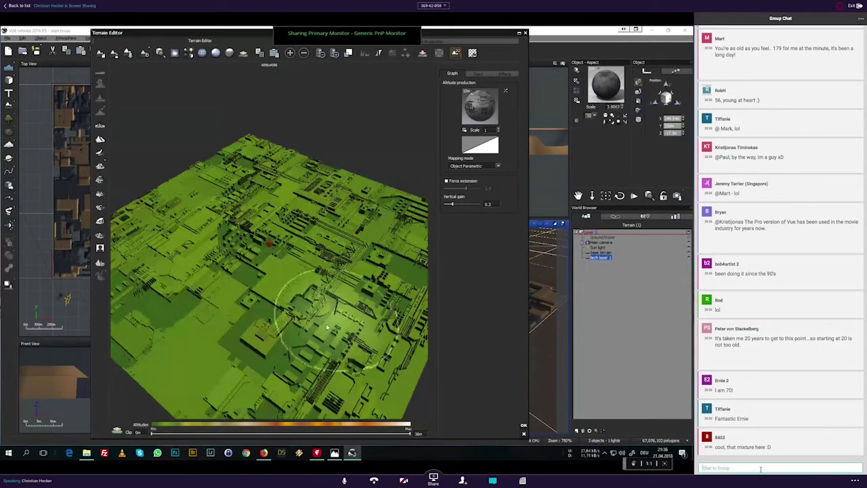
mouse_move(285, 300)
right_mouse_down()
mouse_move(293, 310)
mouse_move(309, 301)
right_mouse_up()
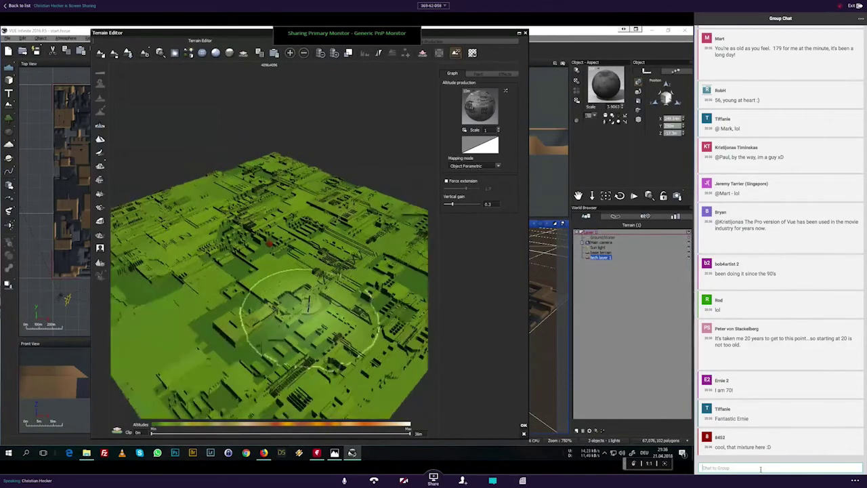
scroll(369, 375, "up", 5)
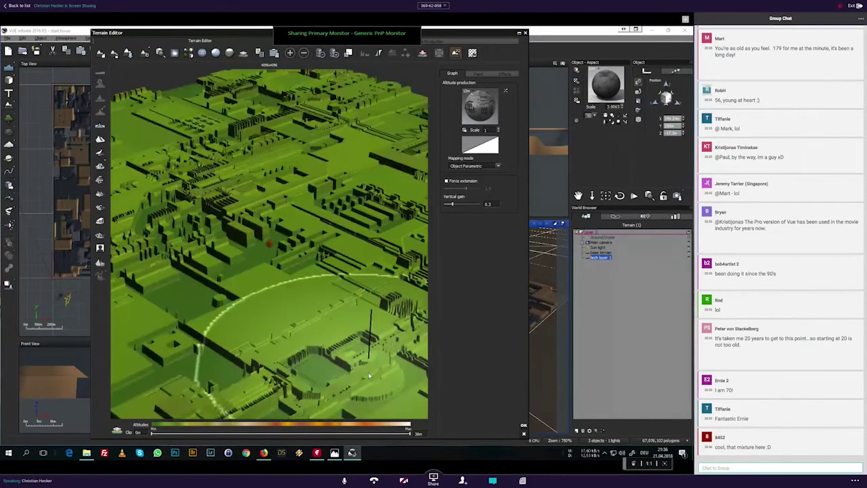
right_click_drag(368, 372, 380, 352)
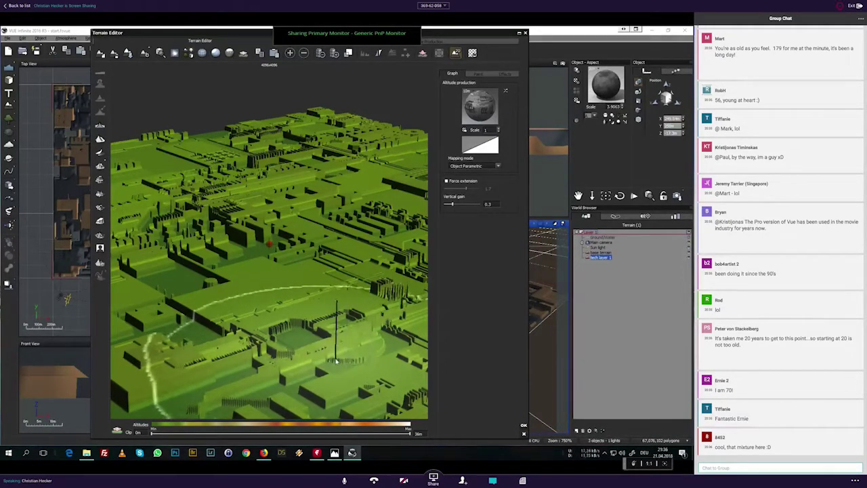
right_click_drag(380, 356, 309, 290)
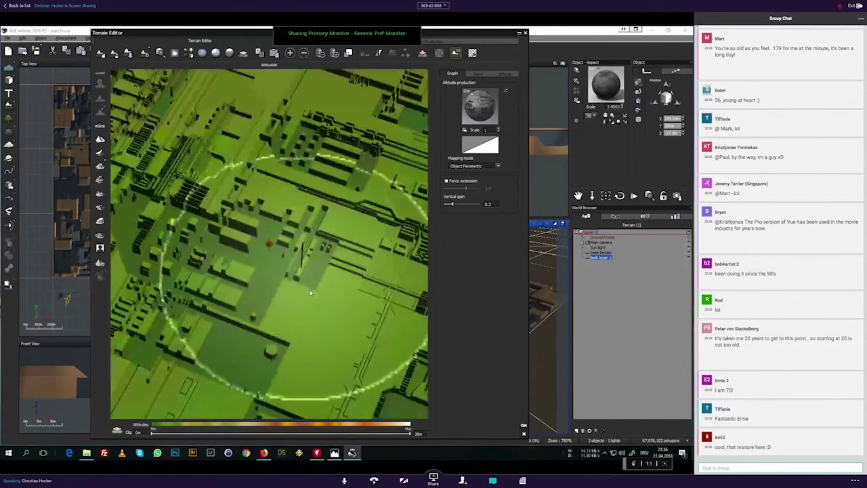
scroll(310, 290, "down", 3)
mouse_move(292, 249)
right_mouse_down()
mouse_move(326, 290)
mouse_move(278, 244)
right_mouse_up()
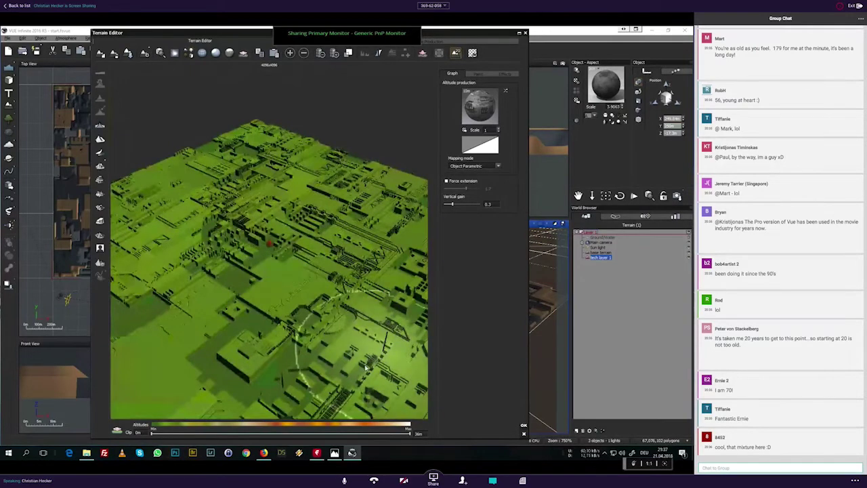
right_click_drag(288, 229, 296, 252)
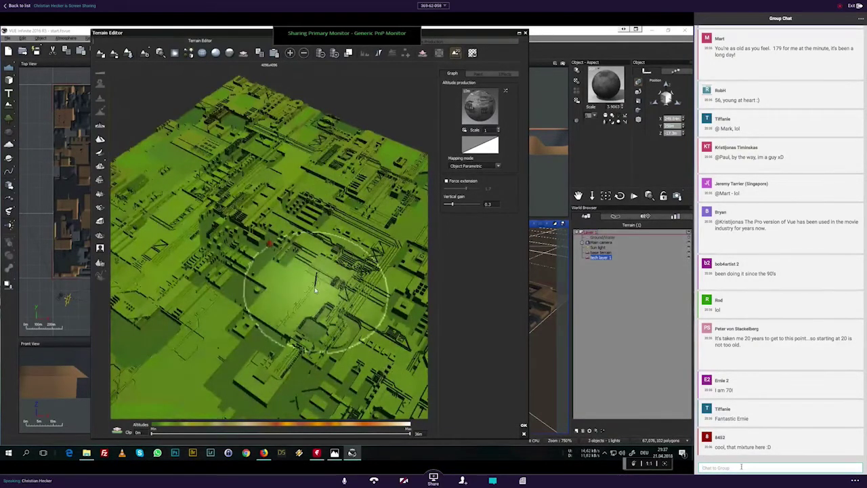
right_click_drag(316, 290, 305, 198)
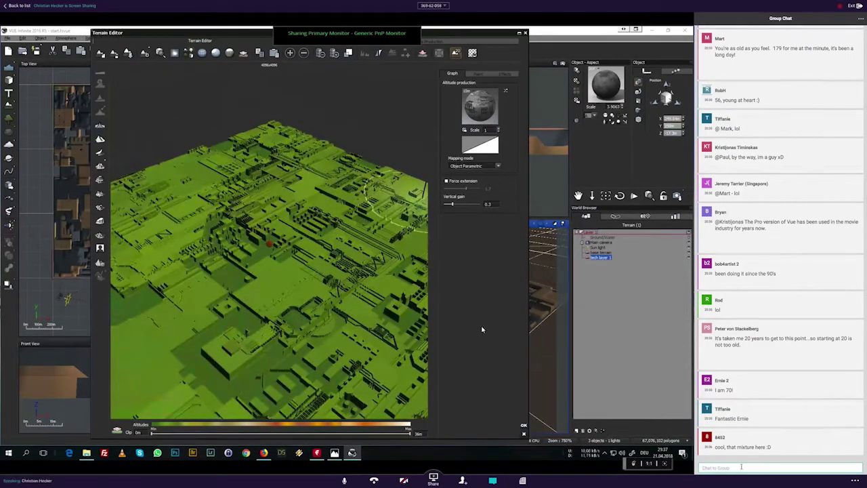
Step: Accept the terrain edits and close the Terrain Editor
left_click(524, 425)
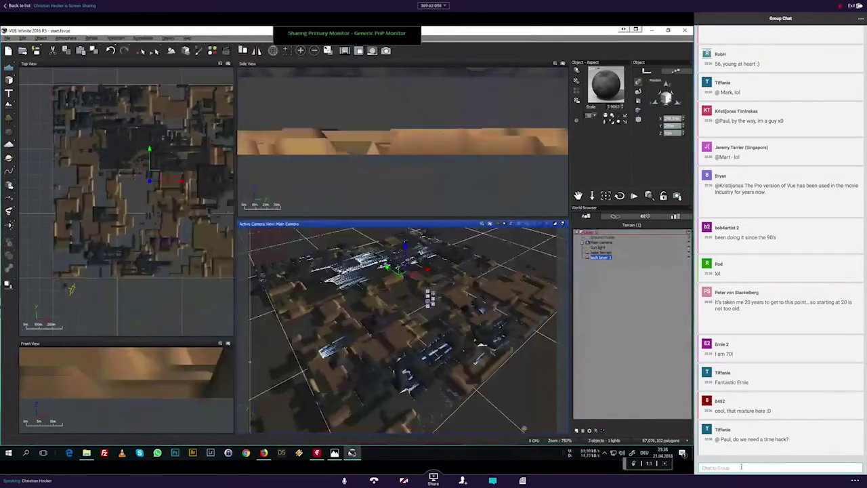
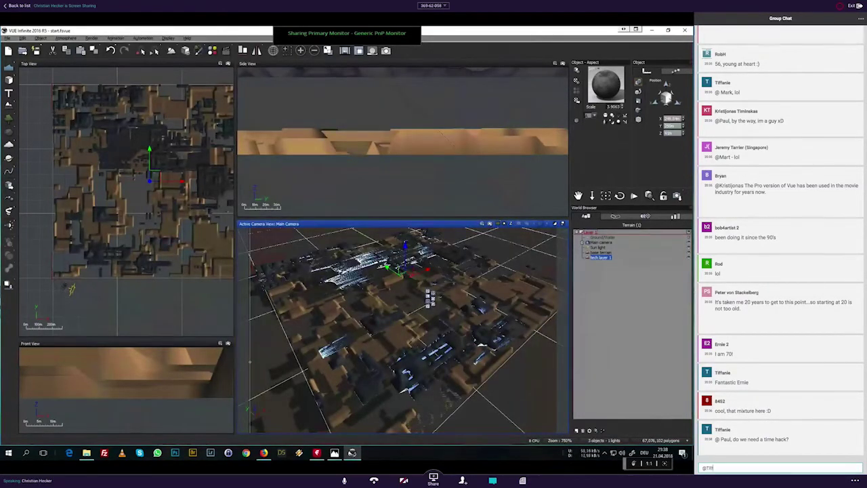
Step: Test-render the main camera view and close Post Render Options, replying in chat meanwhile
left_click(489, 225)
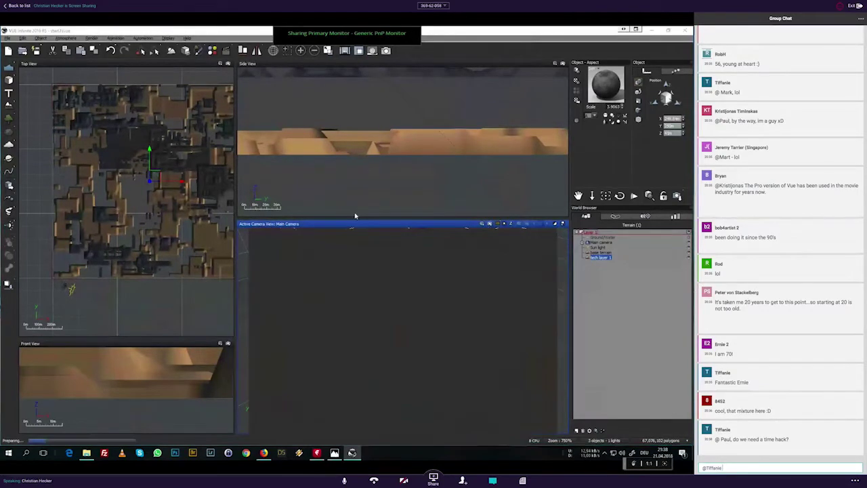
type("I'll cal")
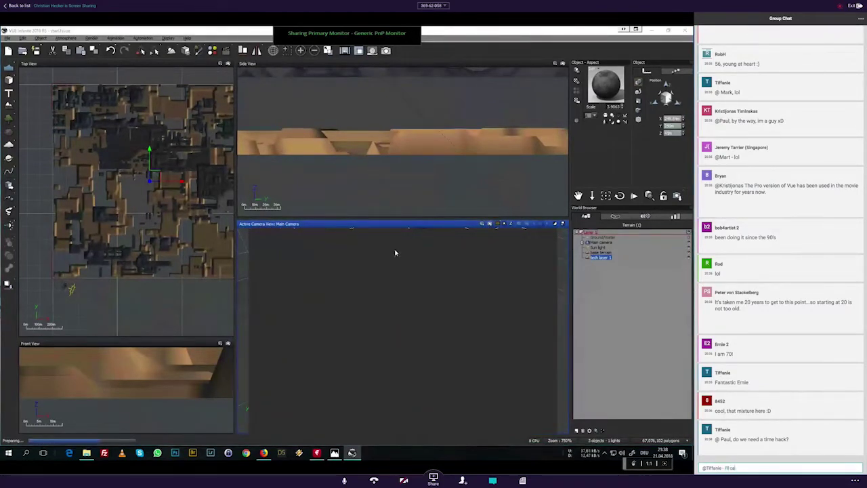
type("l the time")
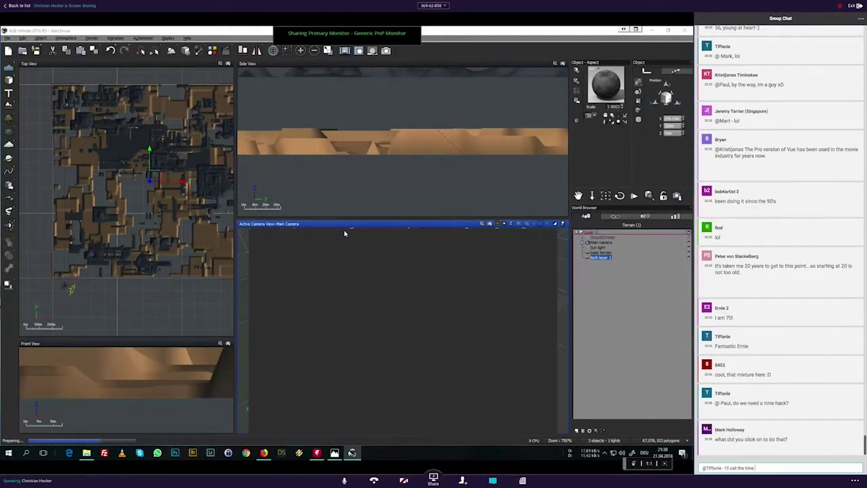
type("soon")
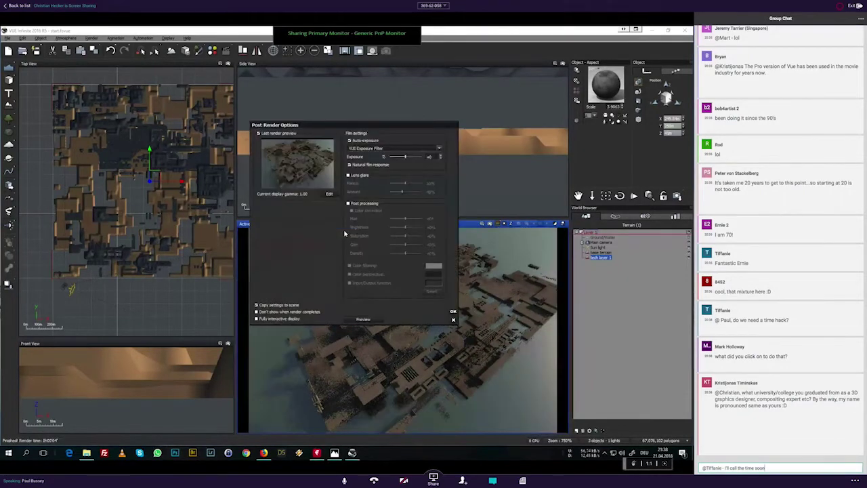
left_click(454, 313)
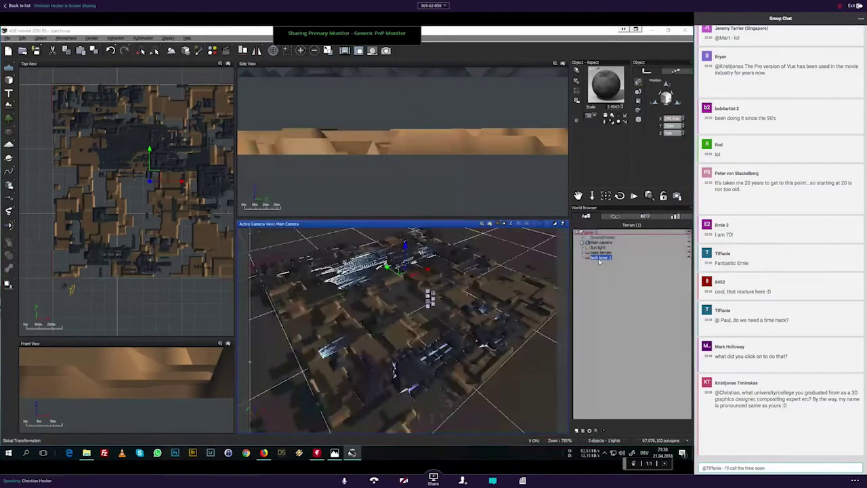
Step: Clip the terrain's lowest ground at about 2.07 m and accept the edit
double_click(277, 247)
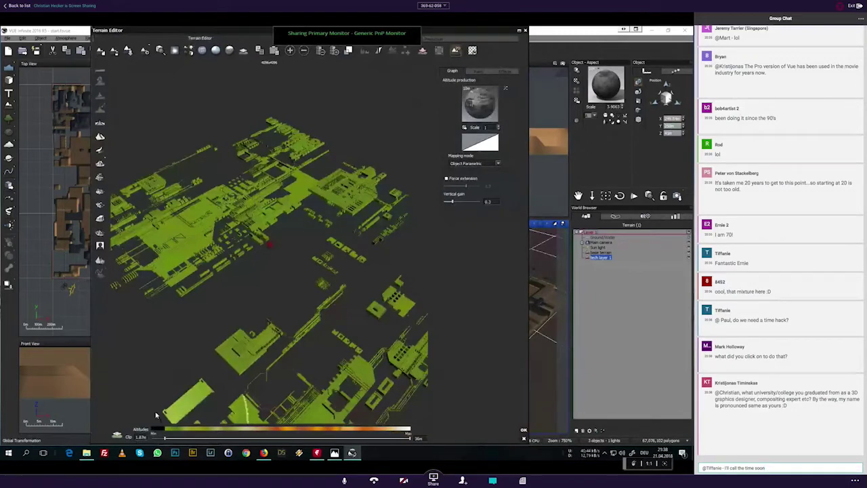
left_click_drag(165, 439, 170, 438)
left_click_drag(169, 438, 165, 438)
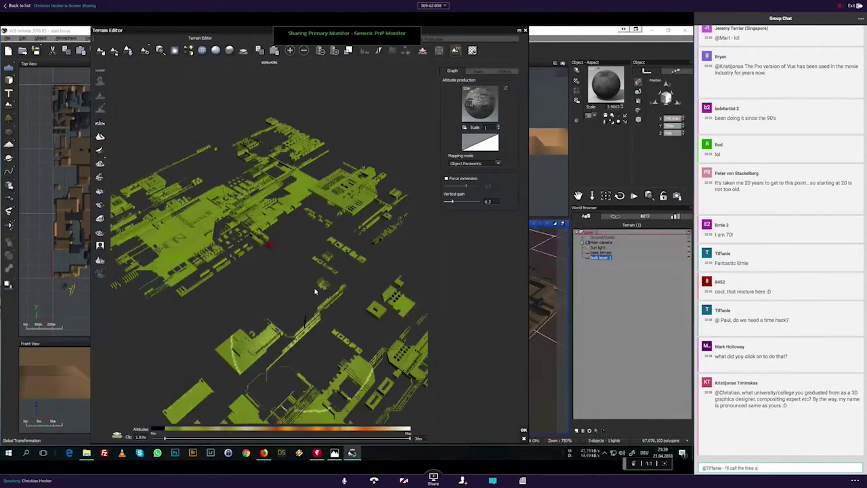
type("heck soon")
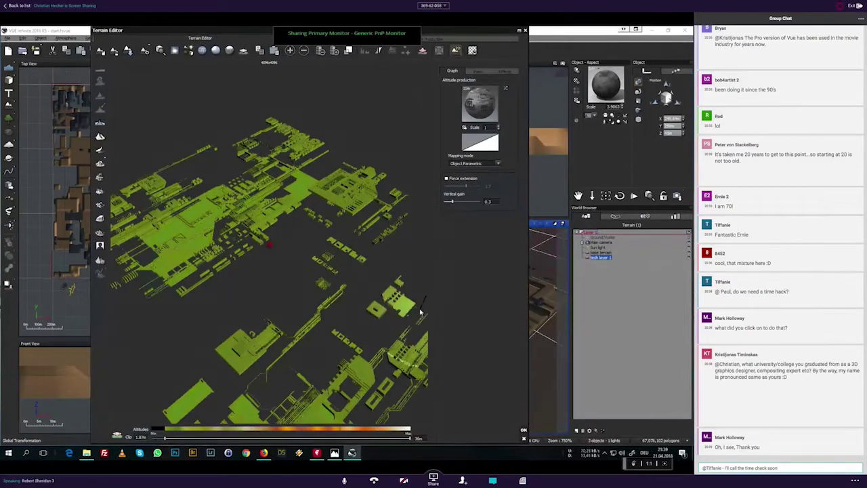
left_click(523, 430)
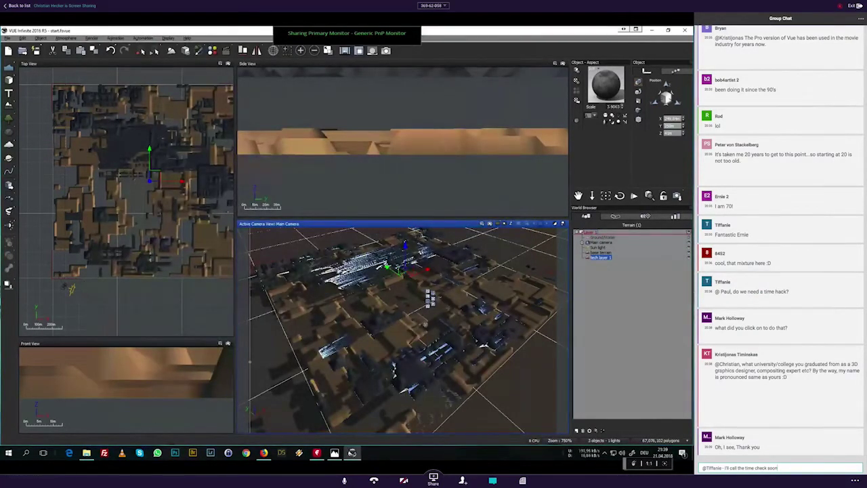
Step: Toggle off the last render in the camera view and select the tech layer 1 terrain
left_click(498, 225)
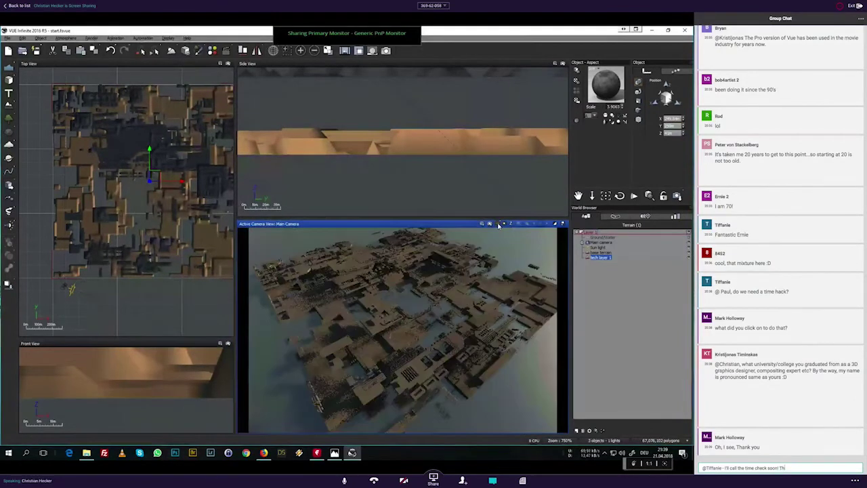
key("Return")
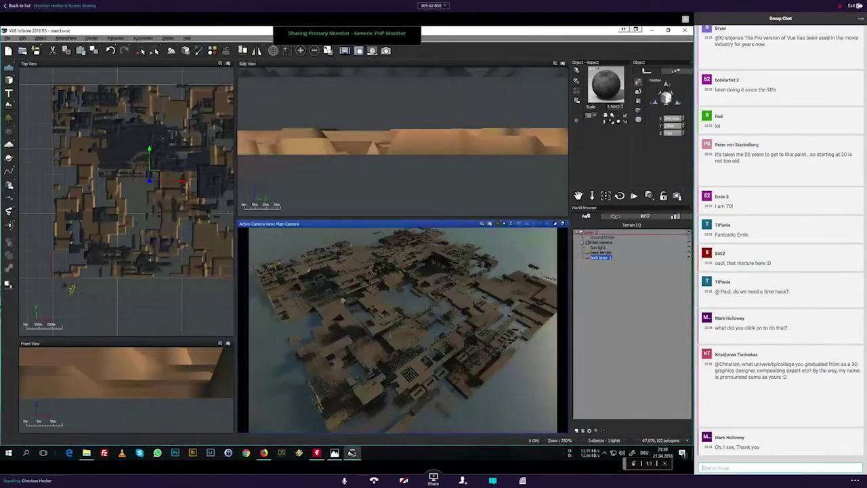
left_click(628, 315)
left_click(602, 259)
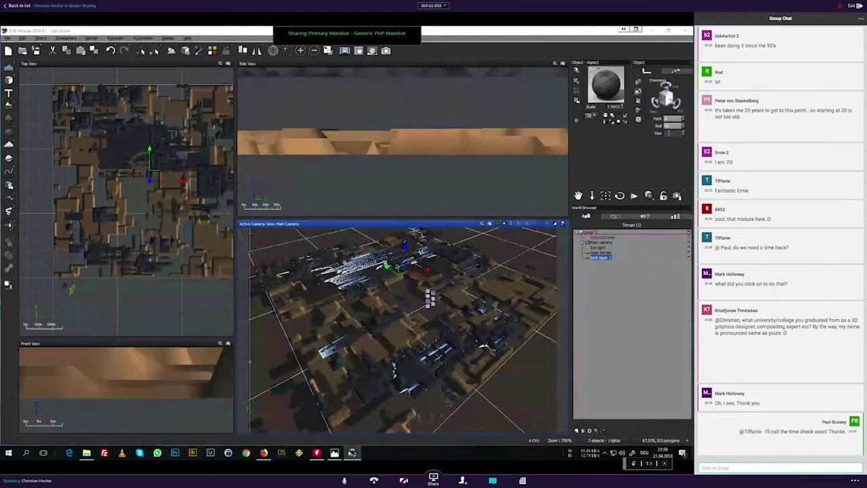
Step: Duplicate tech layer 1 to create tech layer 2
left_click(600, 263)
left_click(602, 257)
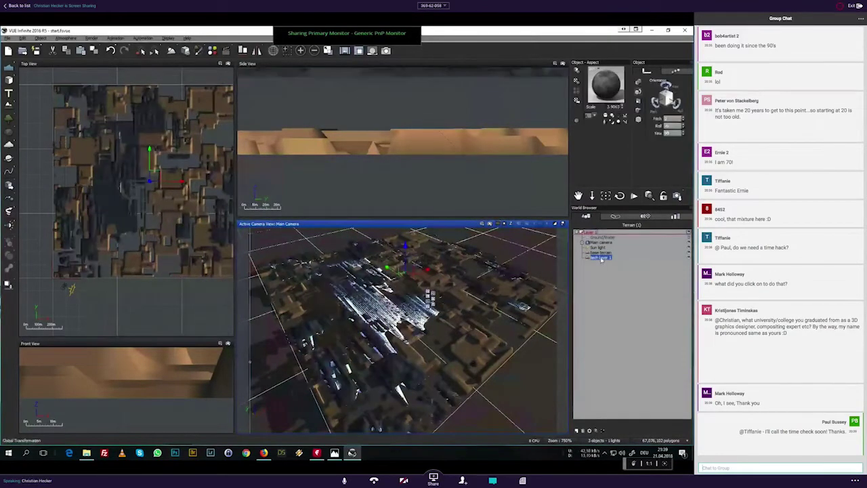
key("ctrl+v")
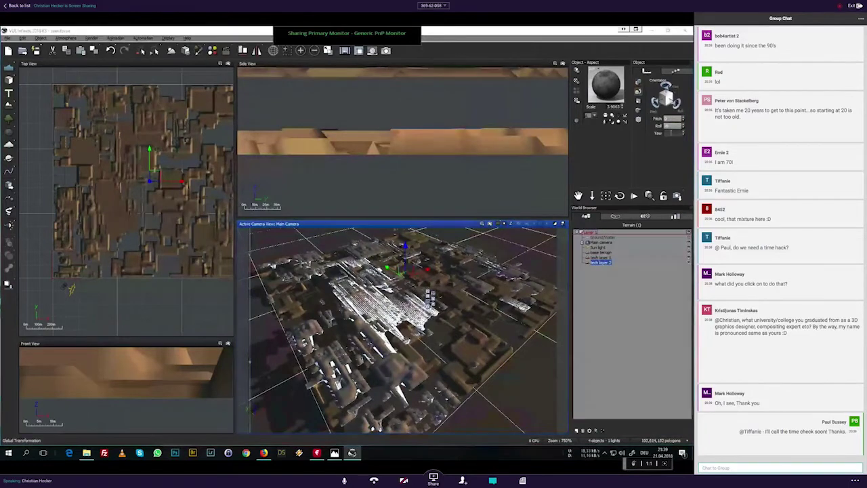
Step: Raise tech layer 2 to a Position Z of 79.59
left_click(629, 326)
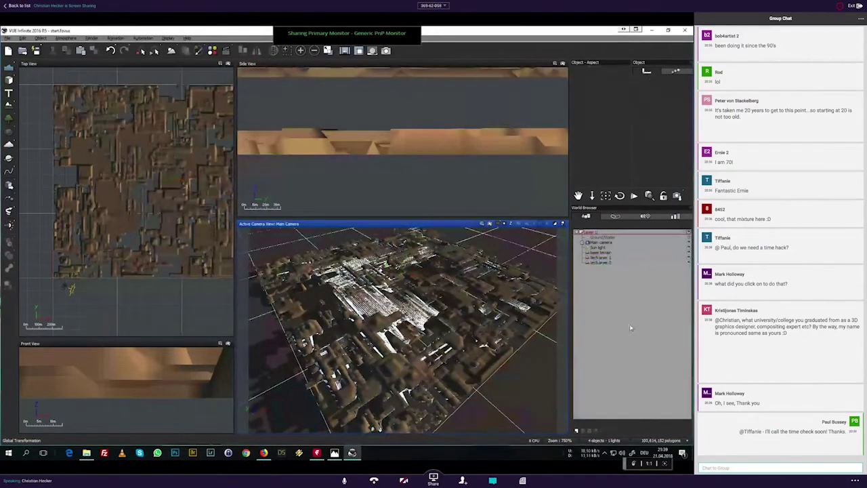
scroll(462, 162, "down", 5)
right_click_drag(462, 162, 415, 195)
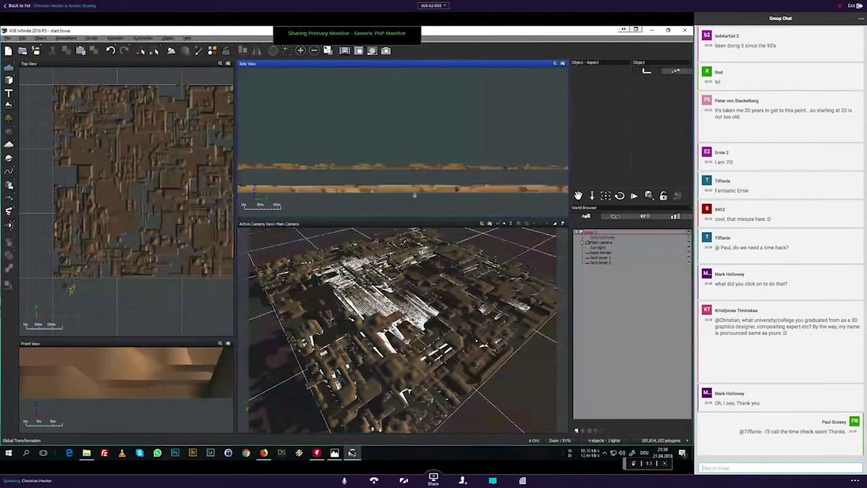
left_click(600, 262)
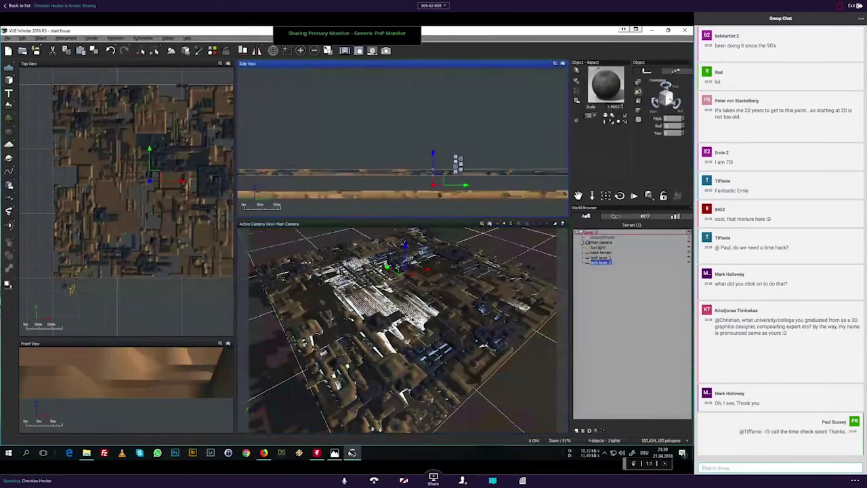
left_click(639, 82)
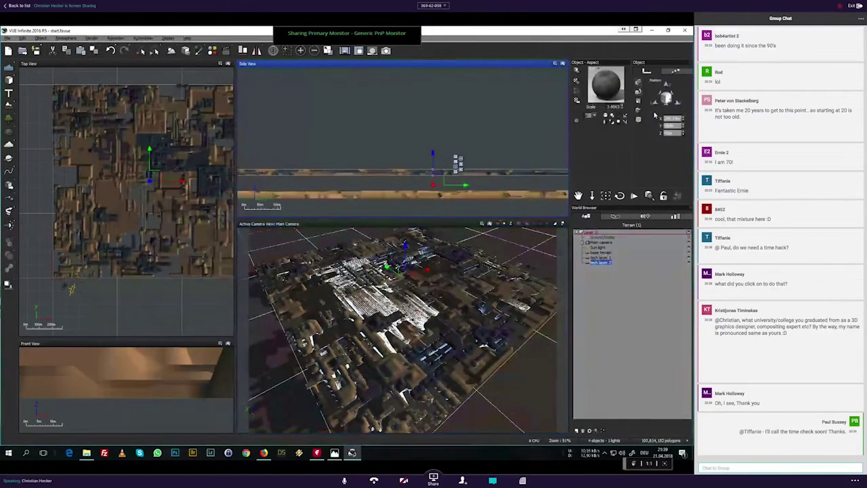
left_click(675, 134)
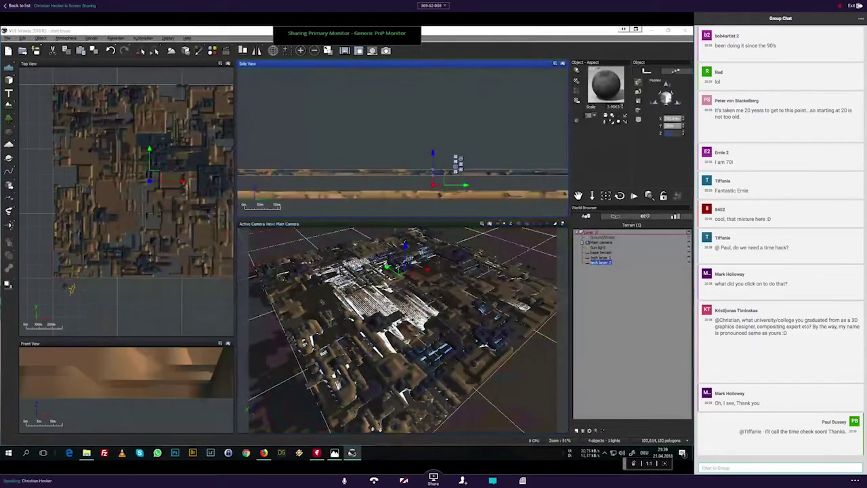
type("79")
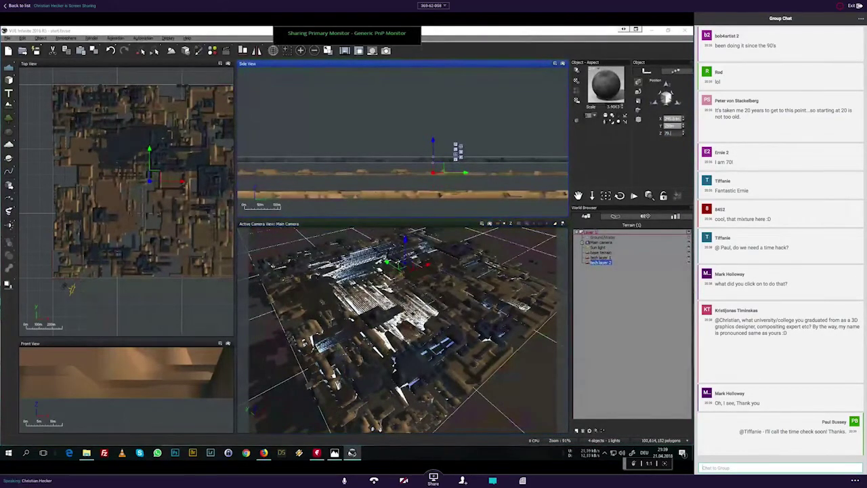
type(".59")
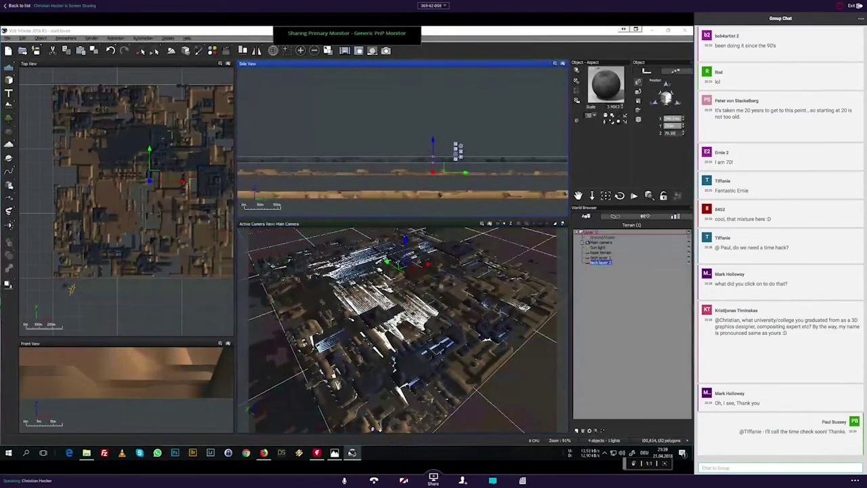
left_click(429, 285)
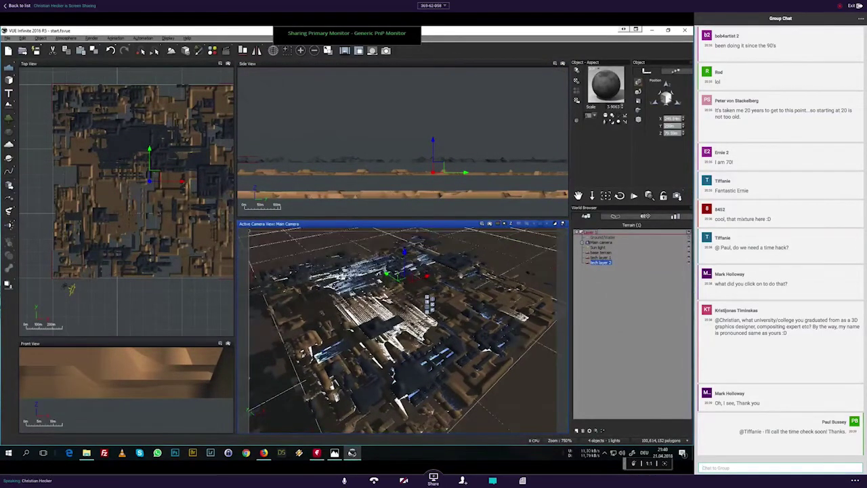
Step: Quick-render the stacked city, then lower the camera to street level and render again
left_click(490, 225)
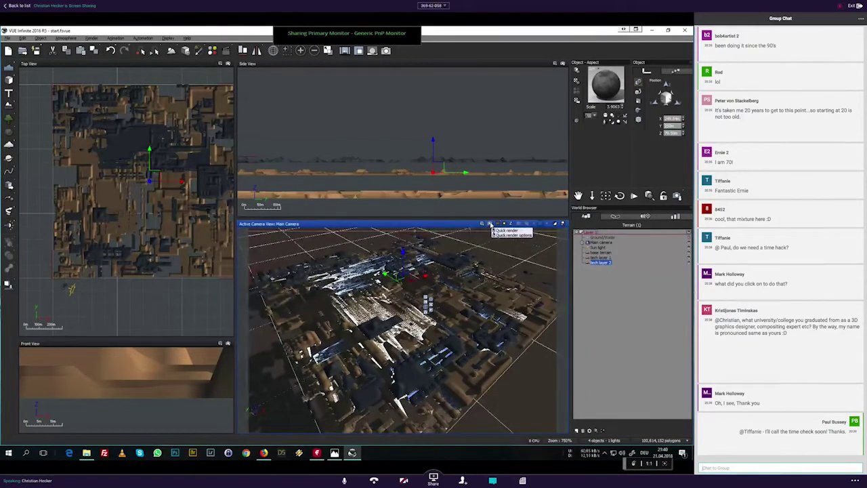
left_click(503, 230)
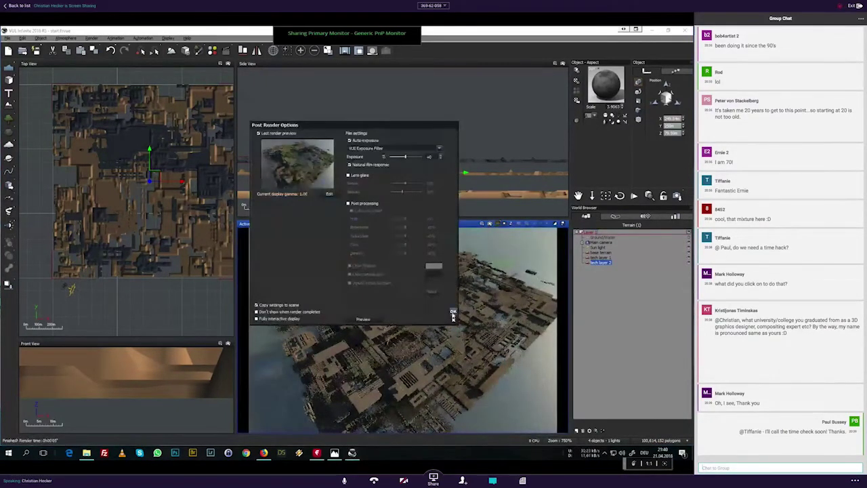
left_click(454, 314)
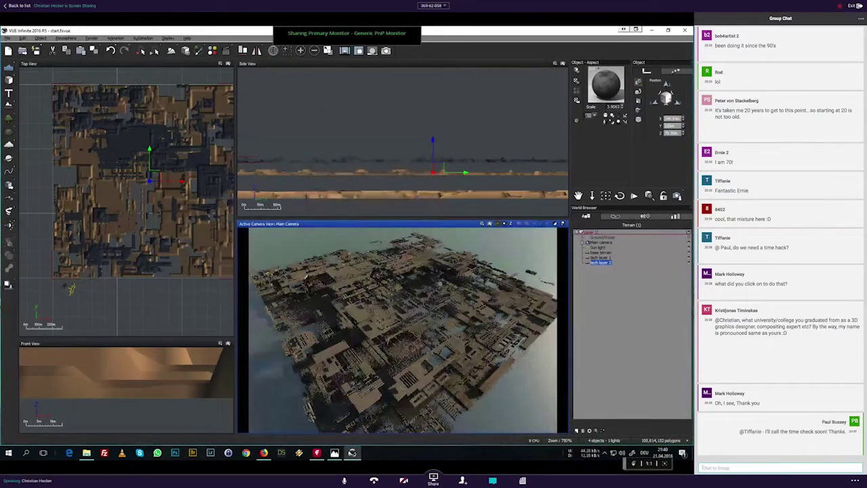
mouse_move(617, 196)
left_mouse_down()
mouse_move(617, 187)
mouse_move(622, 199)
mouse_move(529, 203)
left_mouse_up()
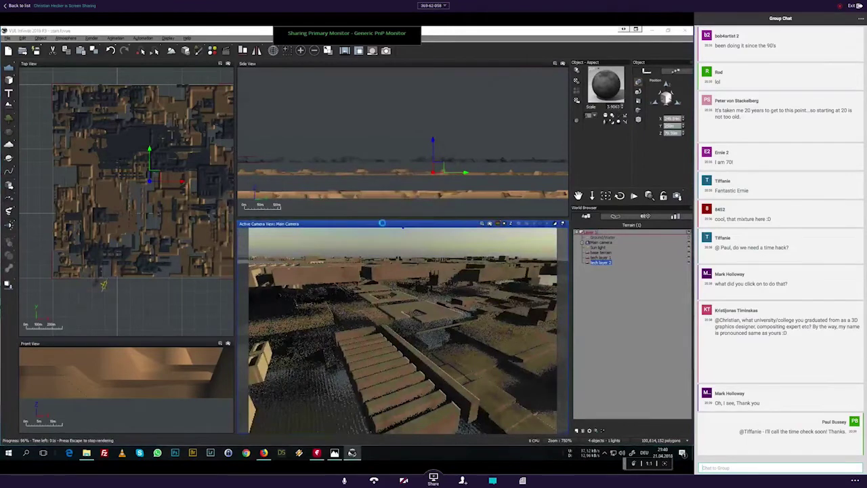
left_click(454, 312)
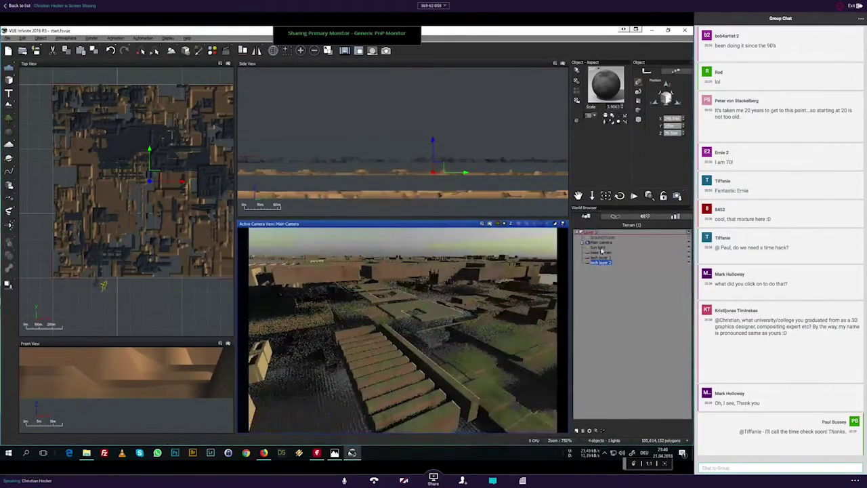
Step: Set the sun light's softness to 5 and quick-render the camera view
left_click(599, 248)
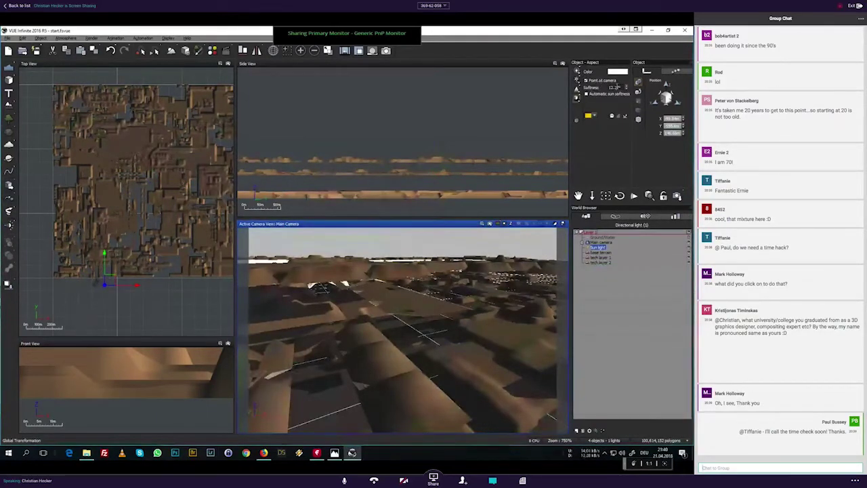
left_click(615, 88)
type("5")
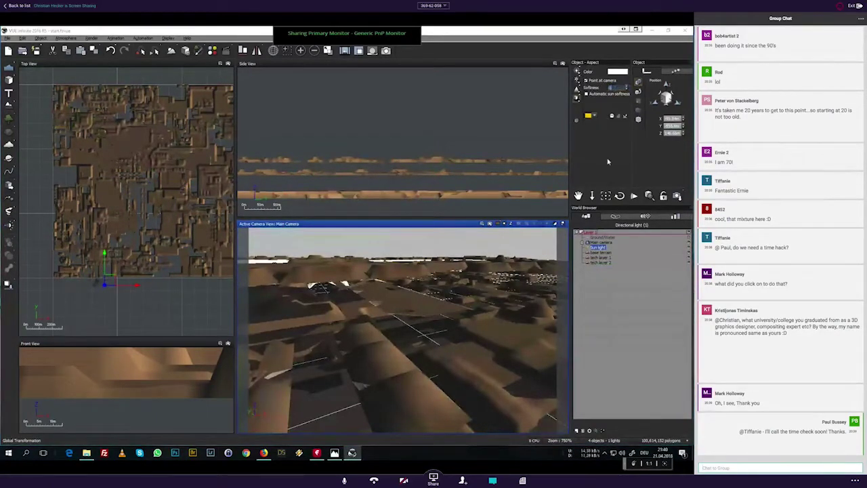
left_click(490, 224)
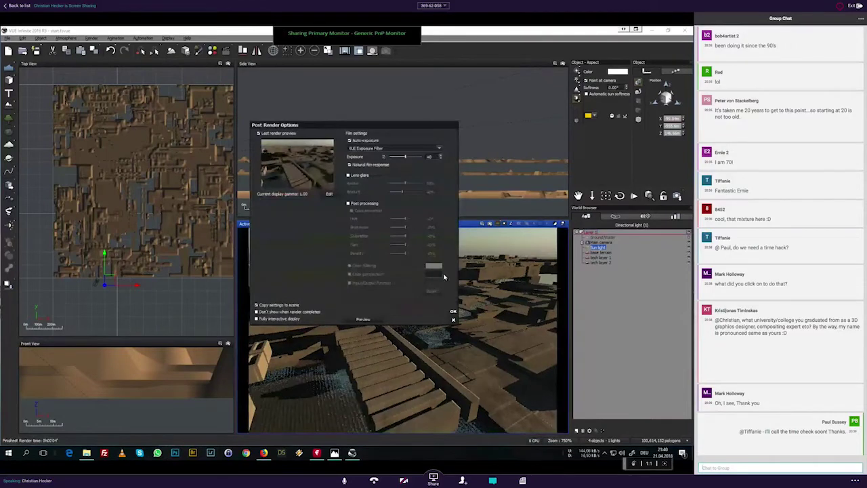
left_click(503, 288)
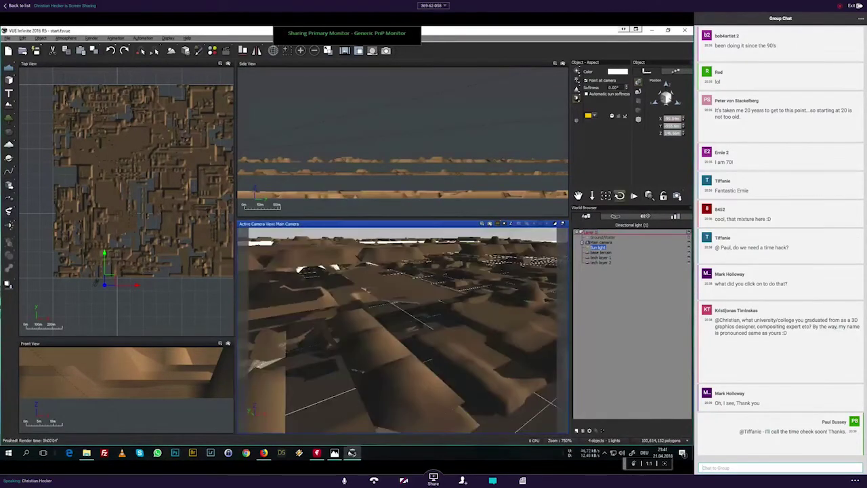
Step: Render again with tech layer 2 selected, then bring up the tutorial slide in Photos
left_click(600, 263)
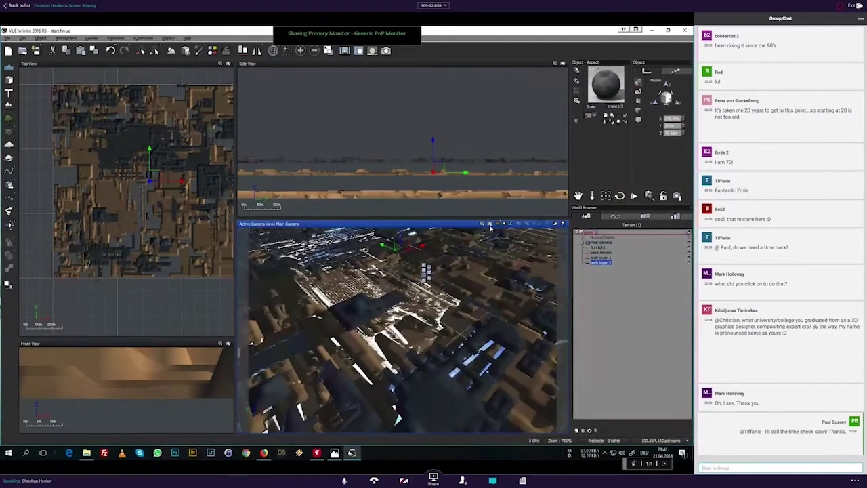
key("ctrl+F9")
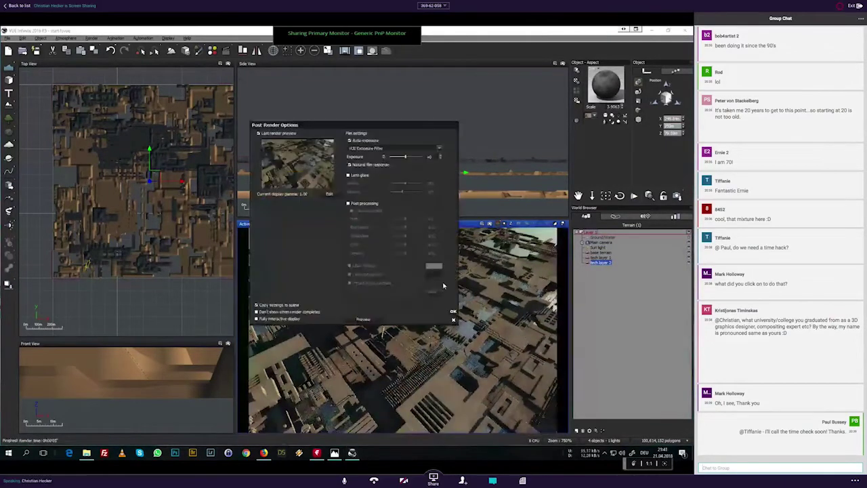
left_click(453, 312)
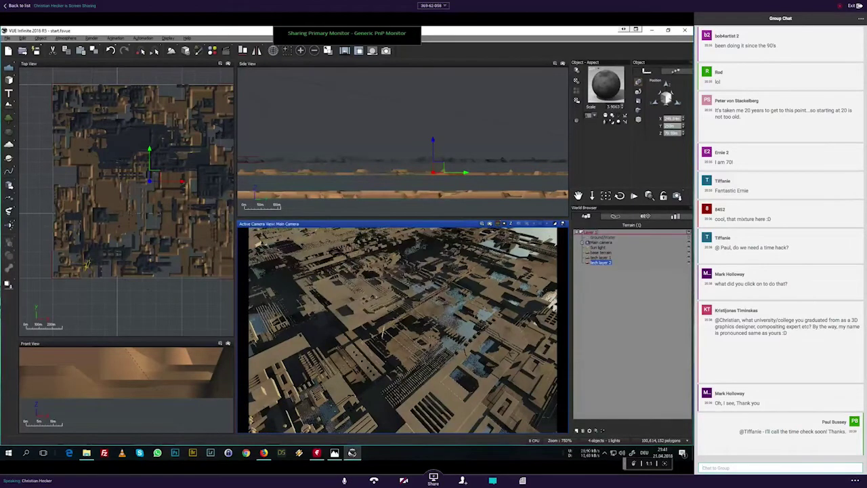
left_click(560, 243)
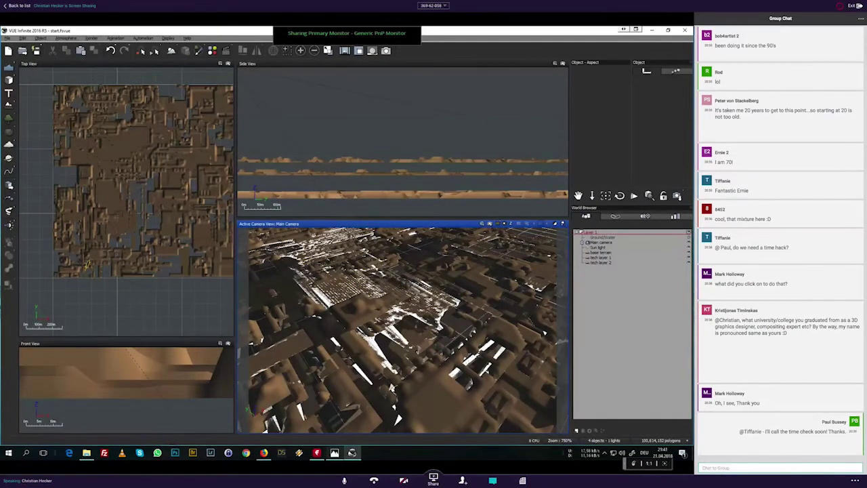
left_click(334, 453)
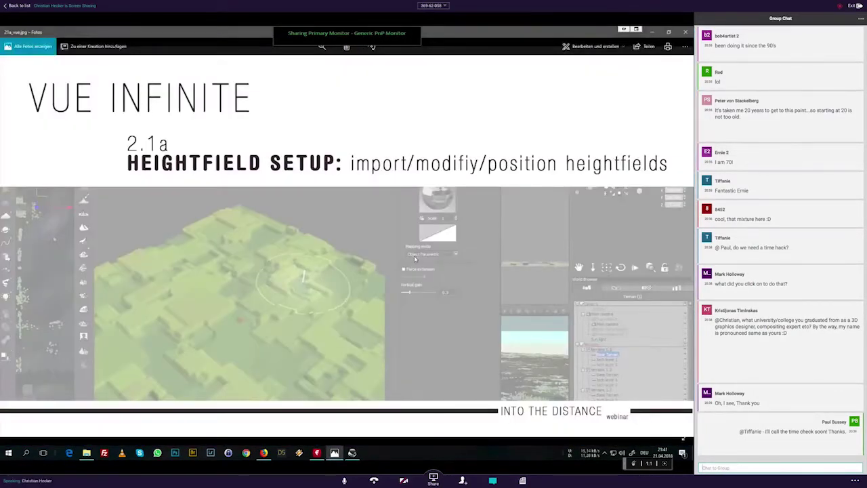
Step: Advance to the '2.1b Terrain Setup: materials & ecosystems' slide and start a chat reply
key("Right")
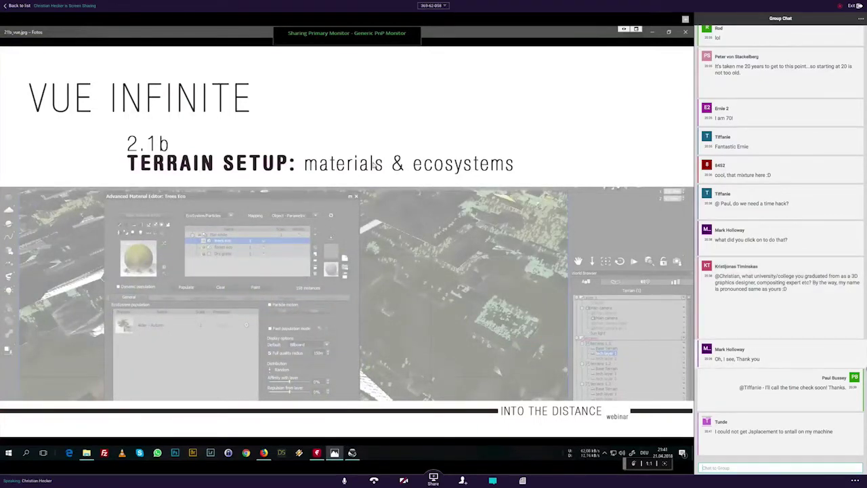
left_click(757, 468)
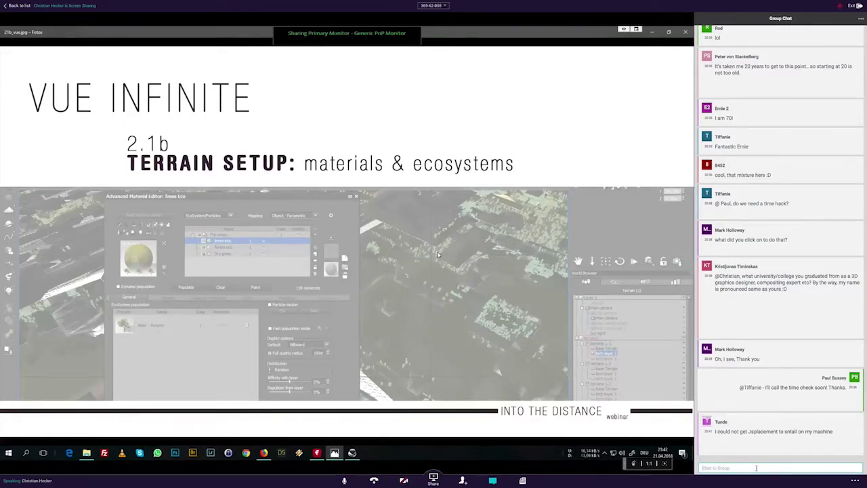
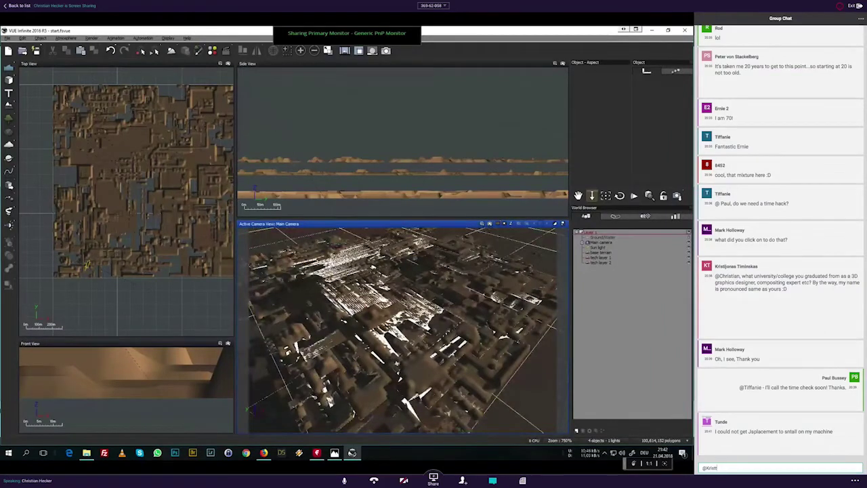
Step: Pull the camera back from the city and draft a short group-chat reply about consulting a colleague later
left_click_drag(592, 196, 593, 264)
type("ij")
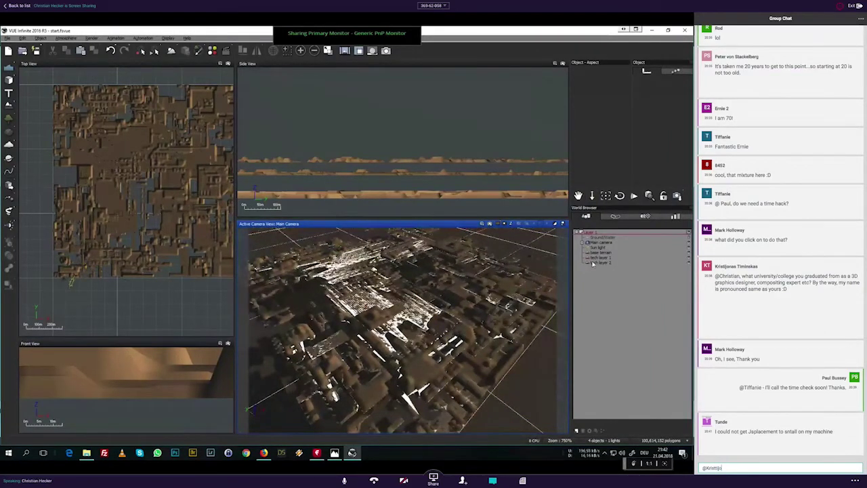
type("onas - will")
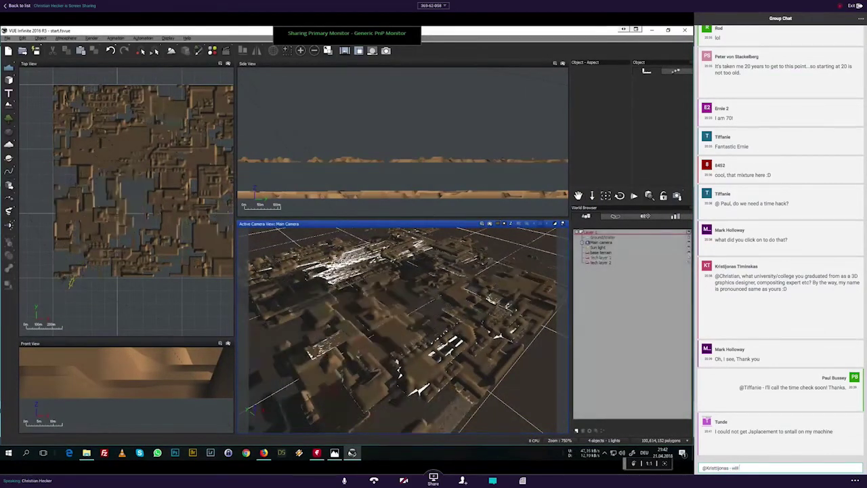
type(" askChris")
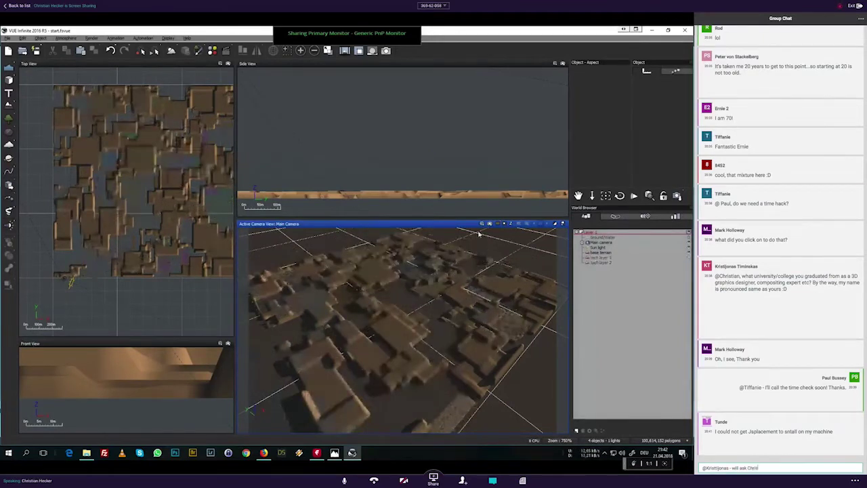
type(" a bit later")
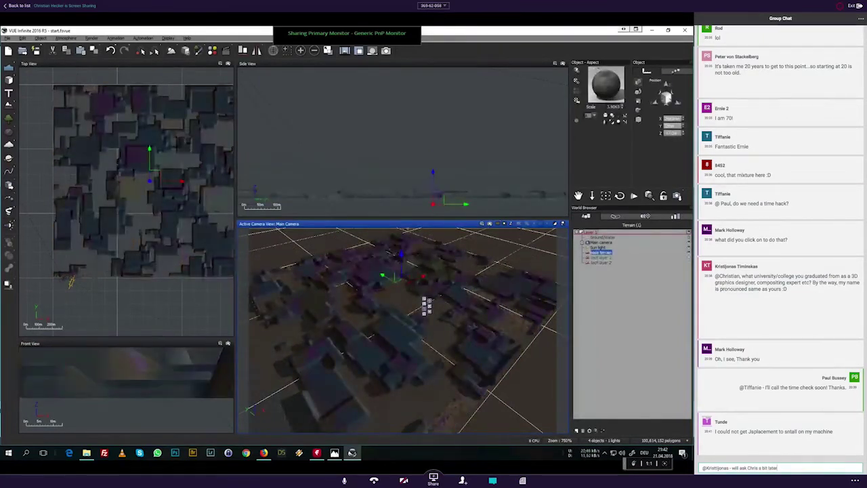
type("?")
key("BackSpace")
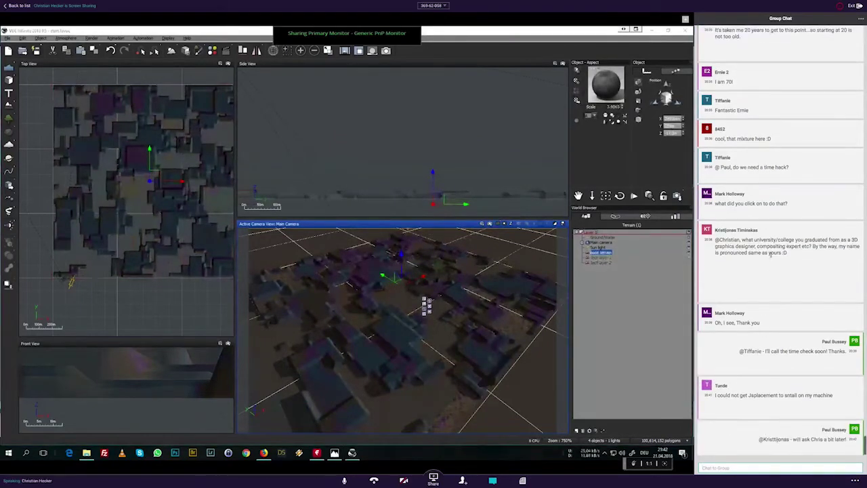
left_click_drag(787, 208, 717, 196)
Step: Apply the Rock and Grass landscape material to the base terrain
left_click(575, 102)
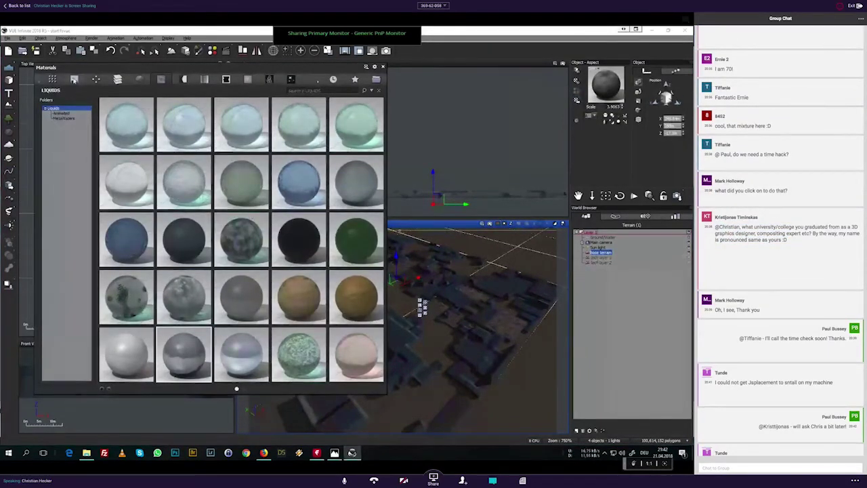
left_click(74, 80)
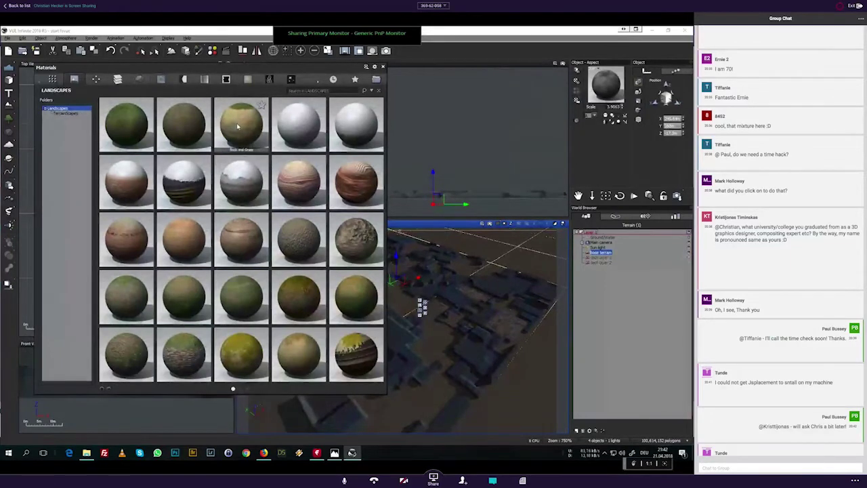
double_click(237, 126)
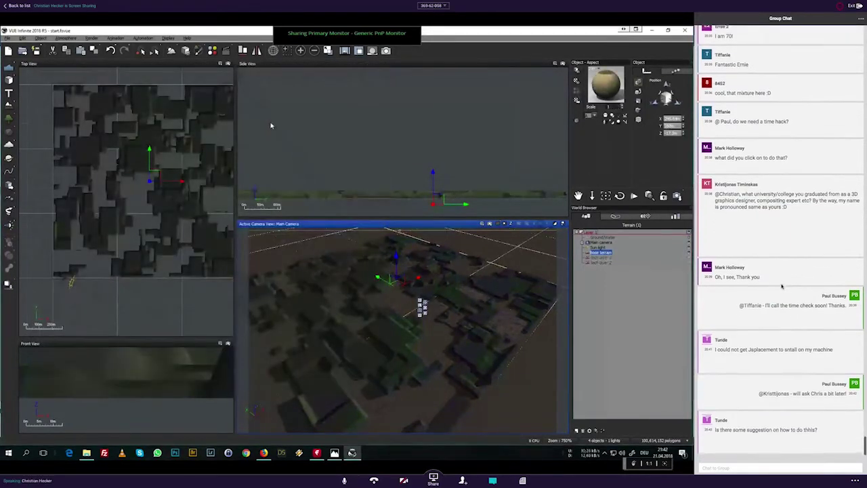
Step: Render a camera-view preview and dismiss the post-render options while starting a chat reply
left_click(490, 223)
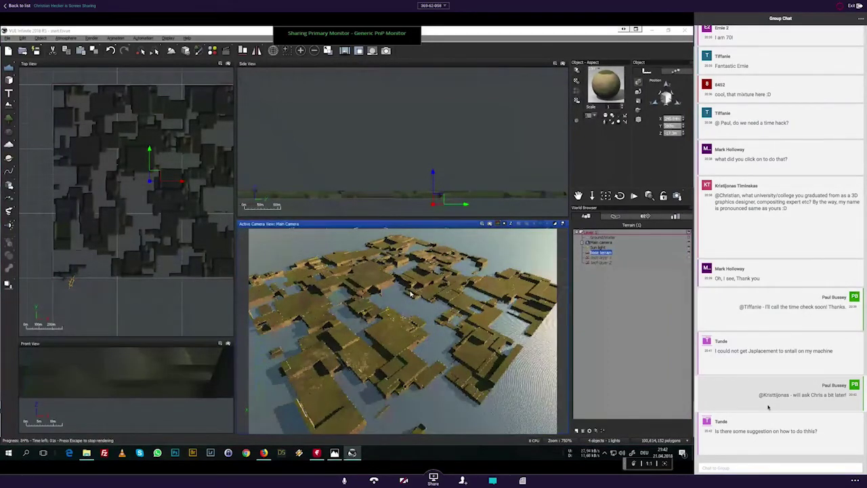
left_click(737, 467)
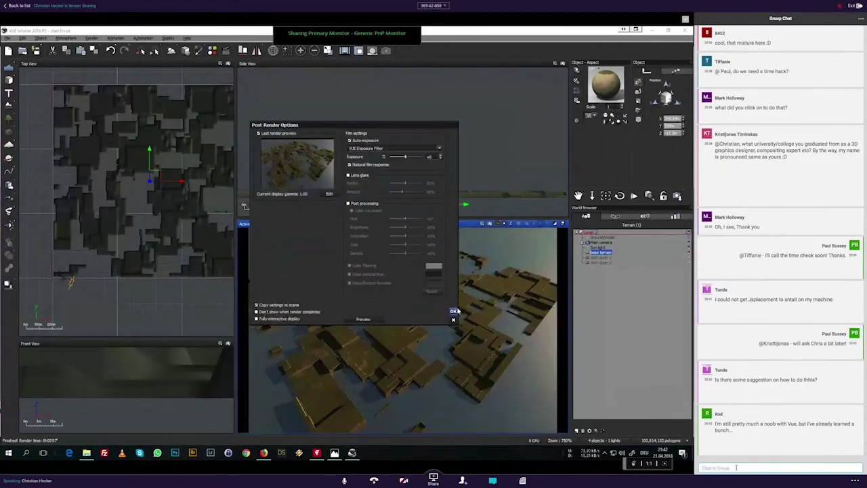
left_click(453, 311)
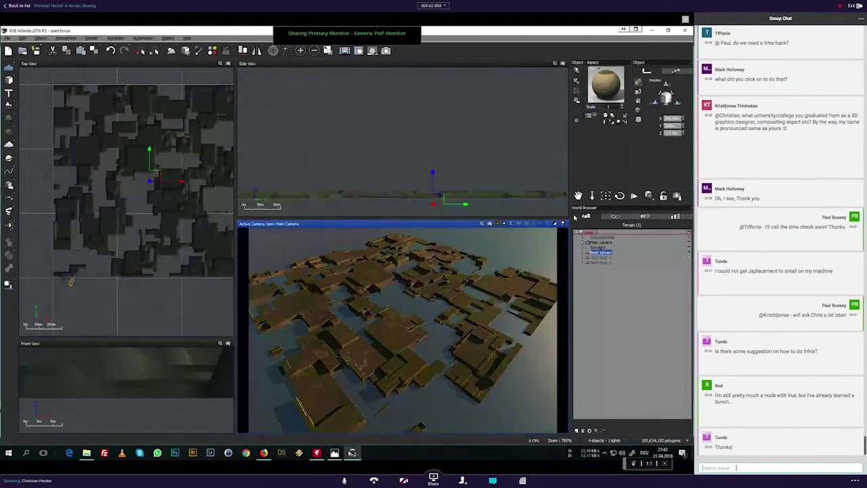
type("@")
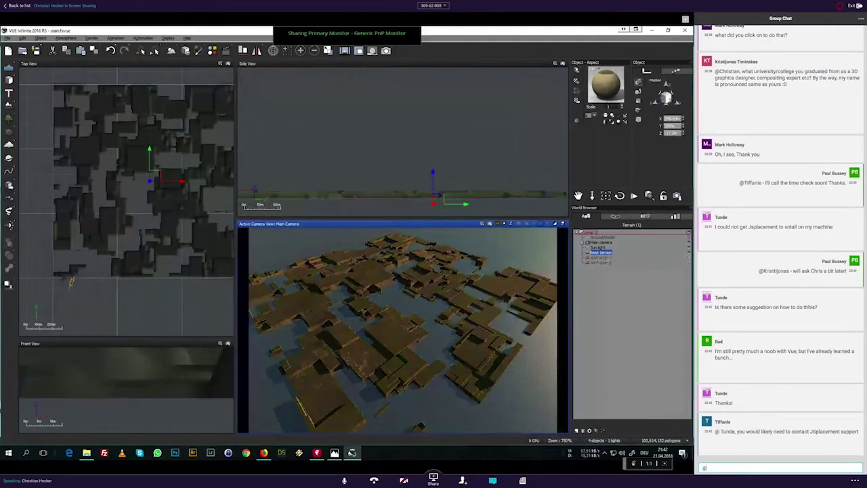
key("BackSpace")
Step: Open the full material editor for the terrain material while typing a group-chat reply
type("@")
double_click(603, 87)
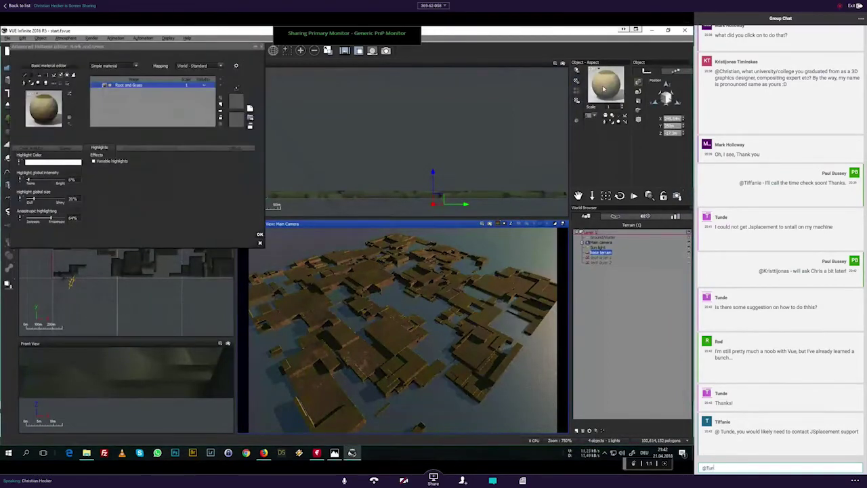
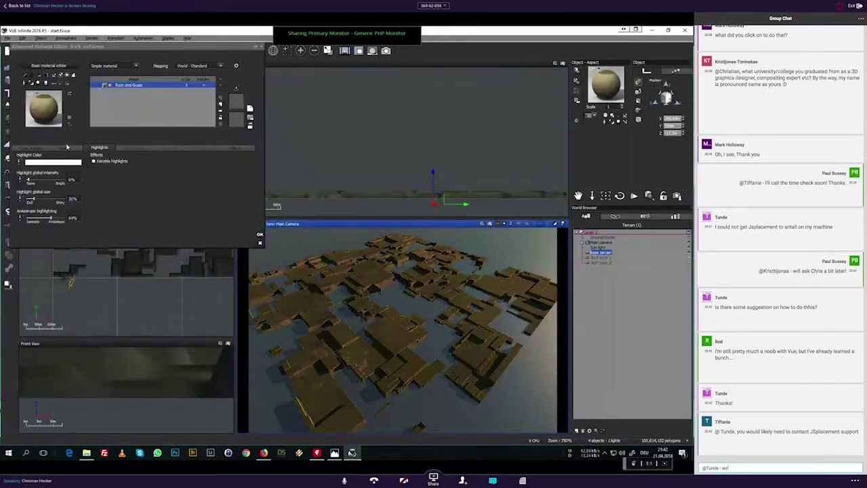
type(" also")
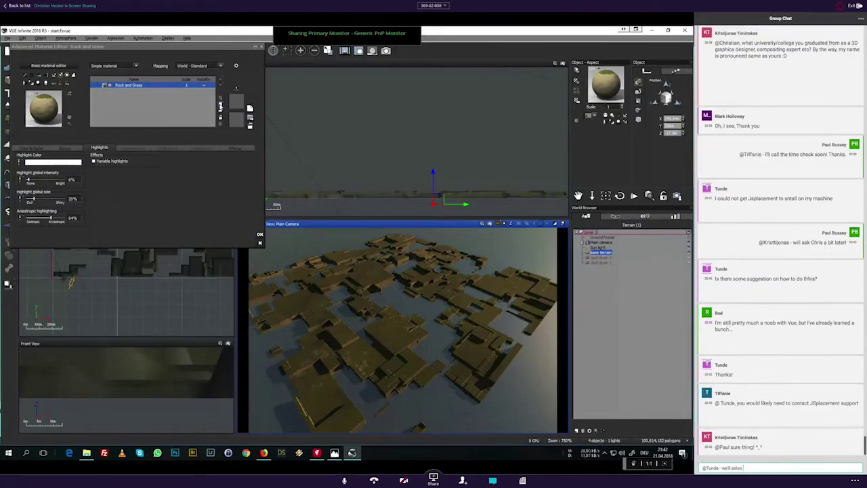
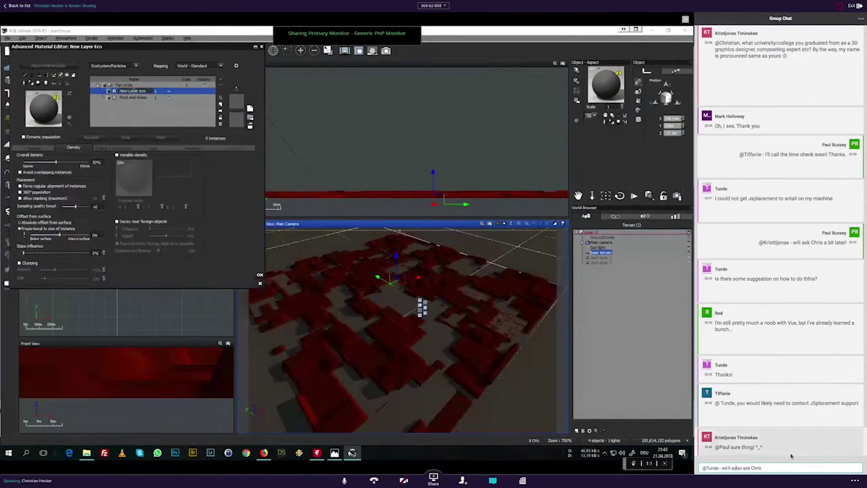
left_click(735, 467)
key("BackSpace")
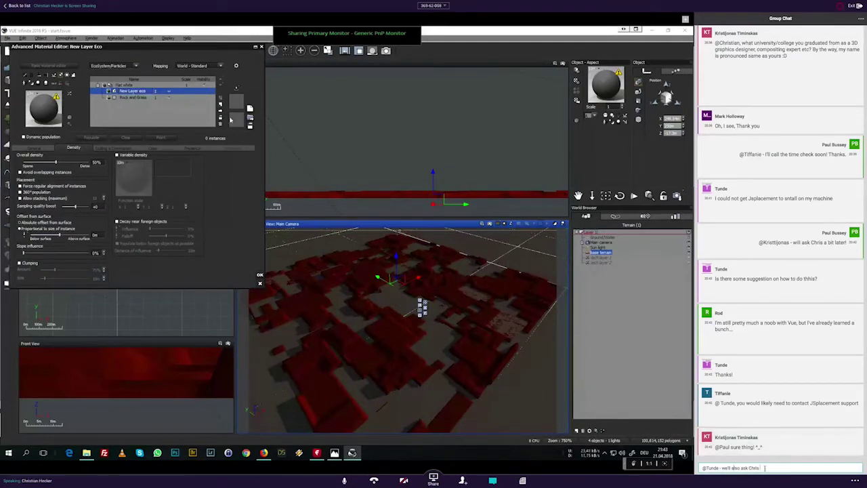
type("if any advice or oa")
Step: Show the EcoSystem population settings and send the chat reply
left_click(47, 150)
type("issues ")
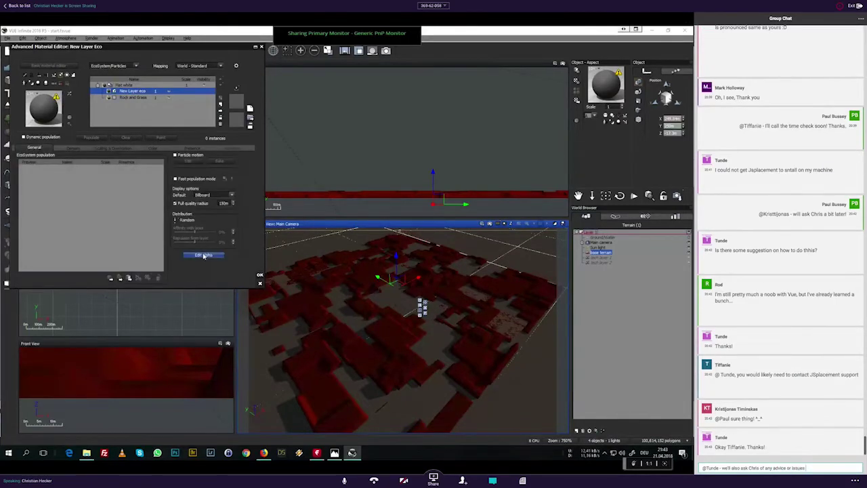
type("he came acro")
key("Return")
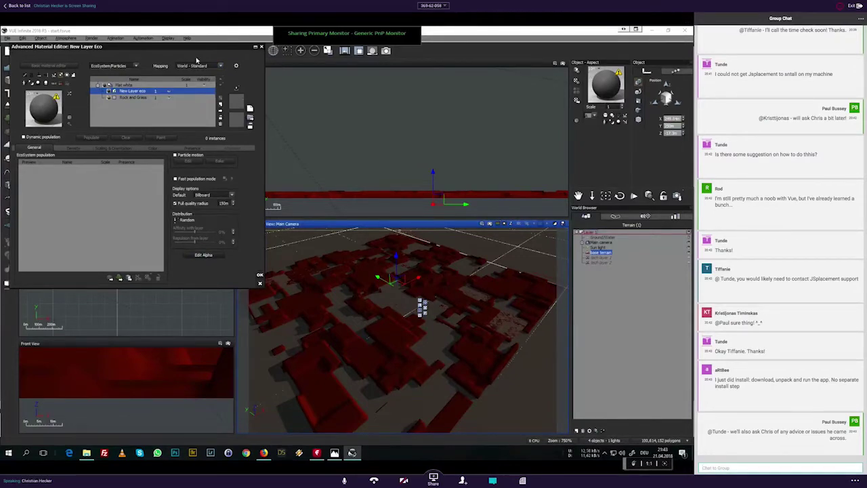
Step: Set the EcoSystem layer mapping to Object - Parametric and rename it 'forest eco'
left_click(195, 66)
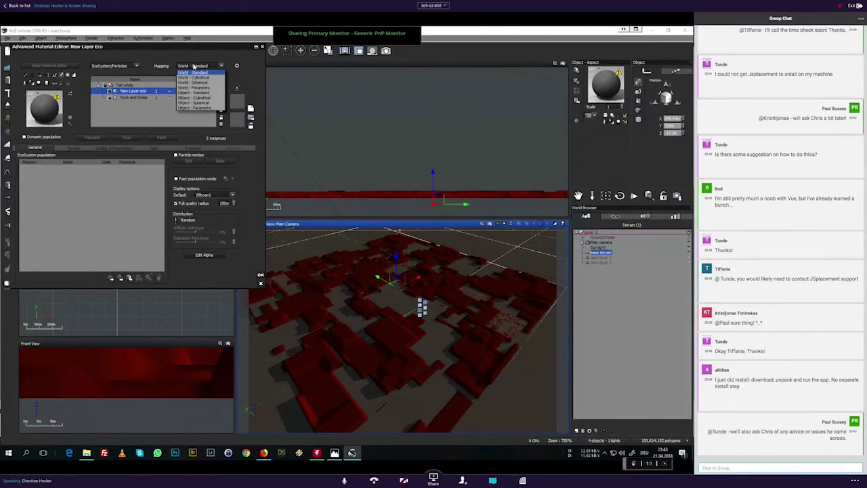
left_click(200, 109)
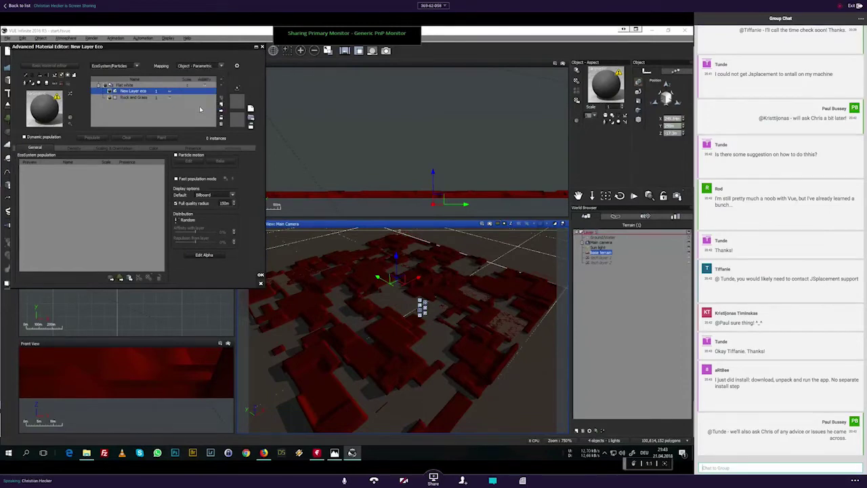
double_click(127, 91)
type("forest eco")
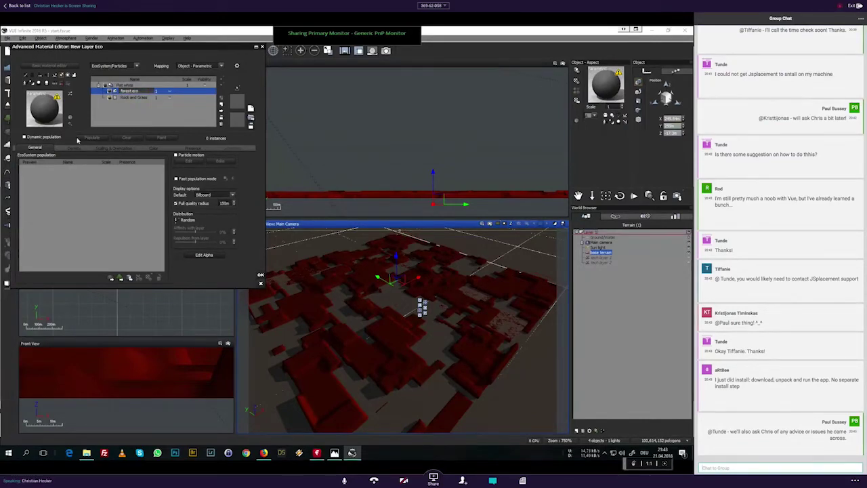
Step: Confirm the name forest eco and add a conifer species, not Blue Spruce, to its population
key("Return")
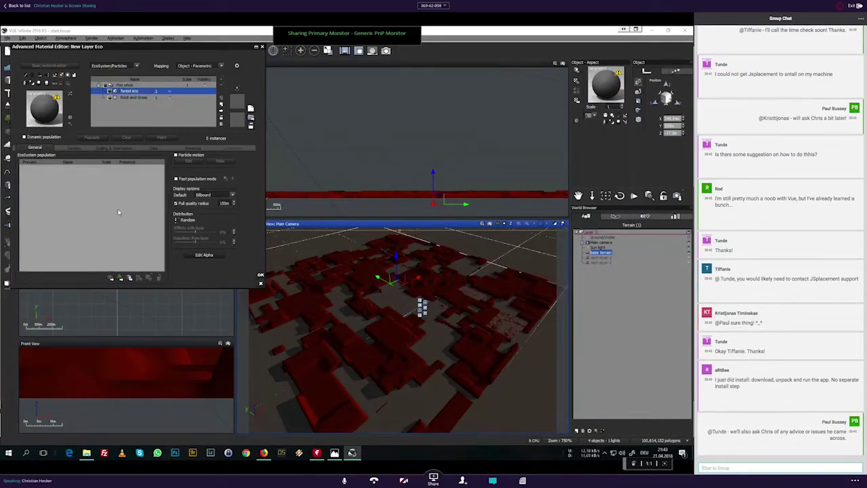
left_click(120, 278)
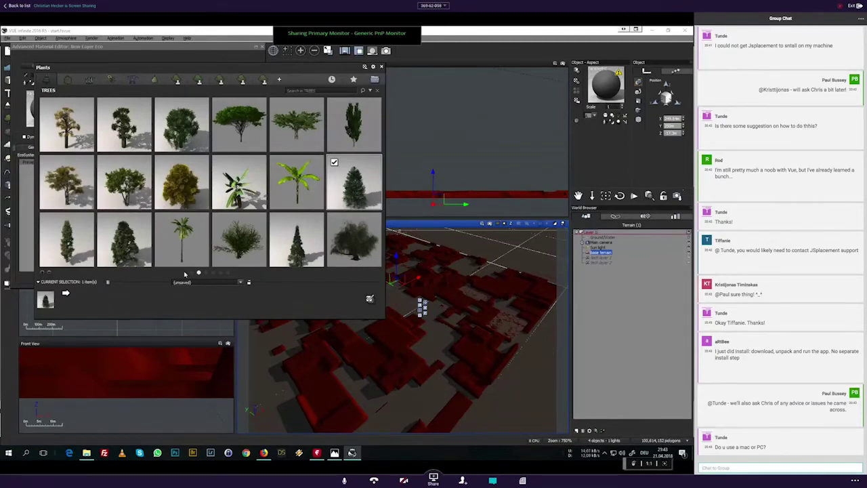
mouse_move(235, 235)
mouse_move(335, 166)
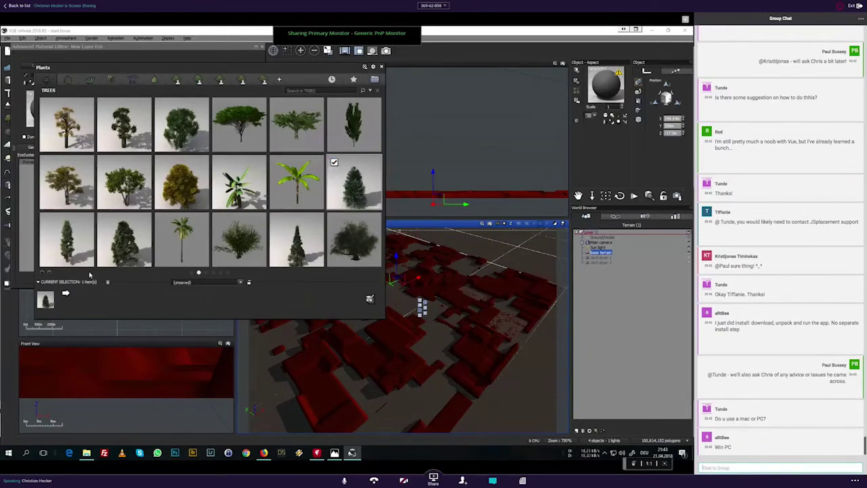
left_click(334, 163)
mouse_move(126, 248)
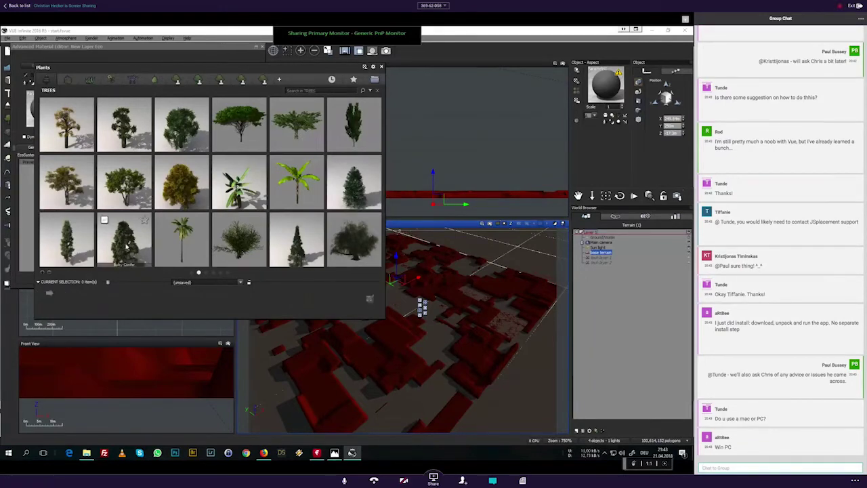
double_click(127, 246)
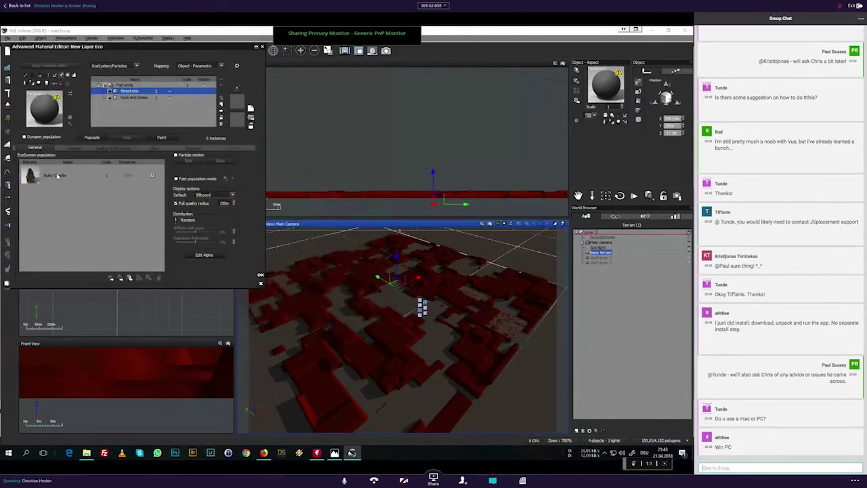
Step: Review the forest eco Density settings, render a camera preview, and populate the terrain with conifers
left_click_drag(256, 180, 266, 183)
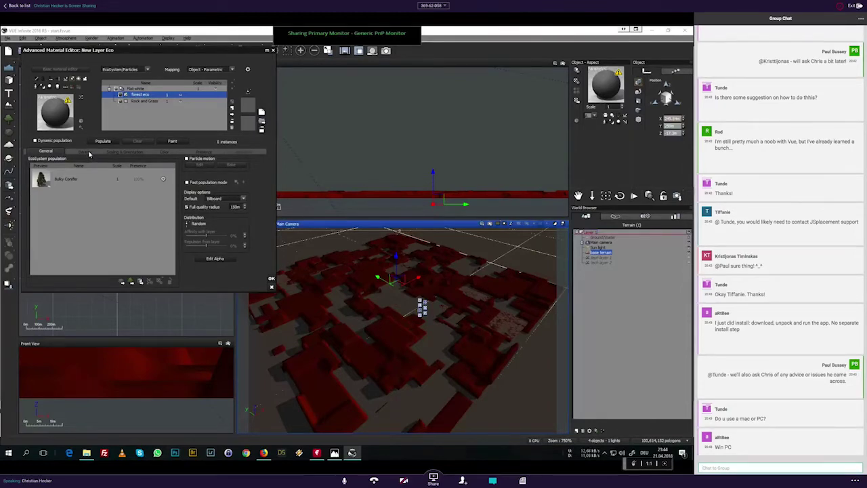
left_click(84, 152)
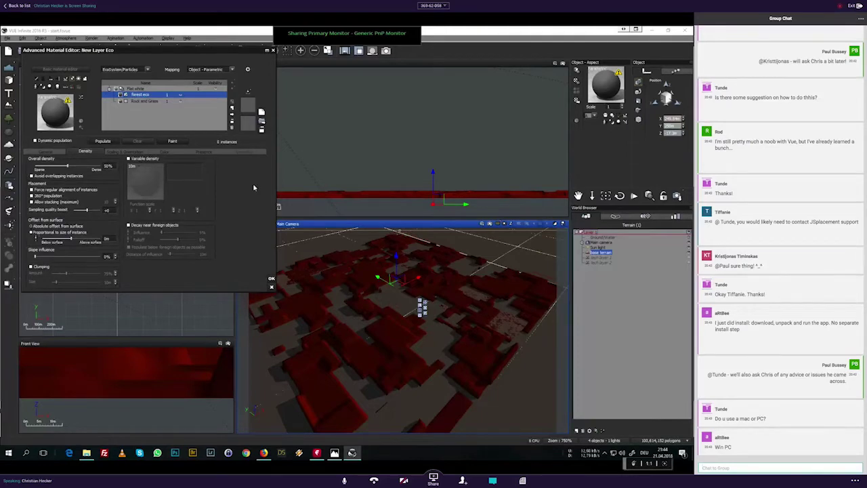
left_click(487, 226)
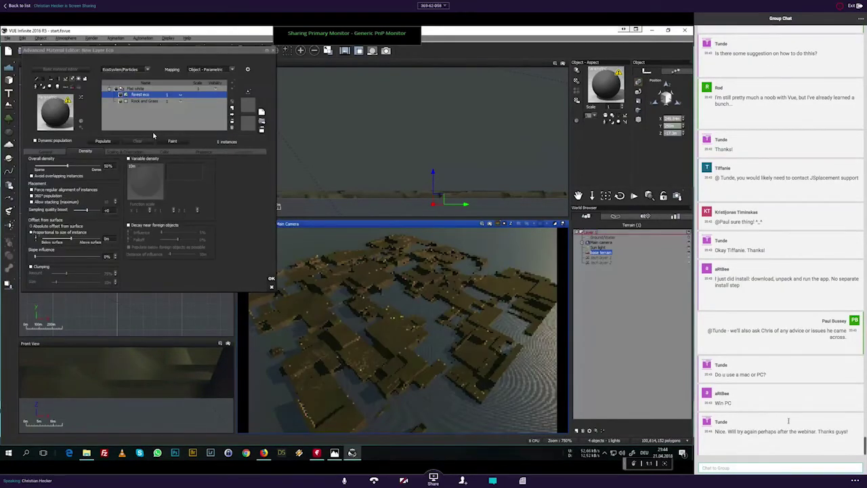
left_click(103, 141)
Step: Apply the EcoSystem, close the material editor, and drag twice across the render display
left_click(375, 235)
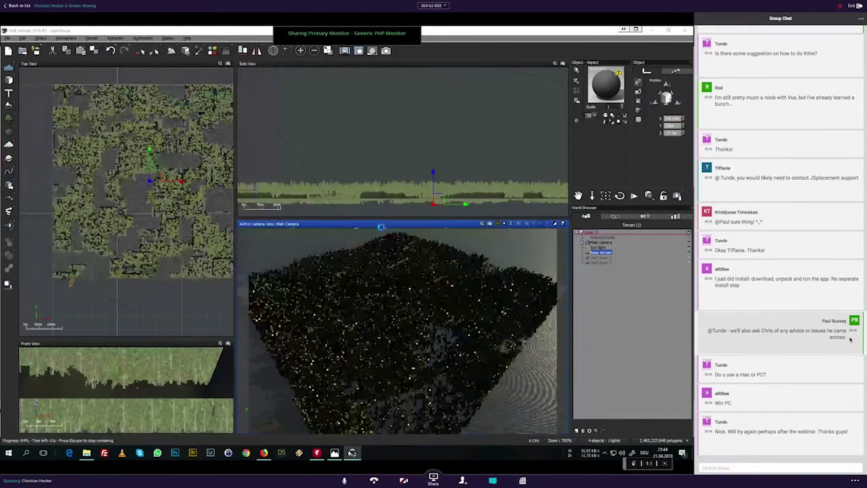
left_click_drag(709, 331, 849, 336)
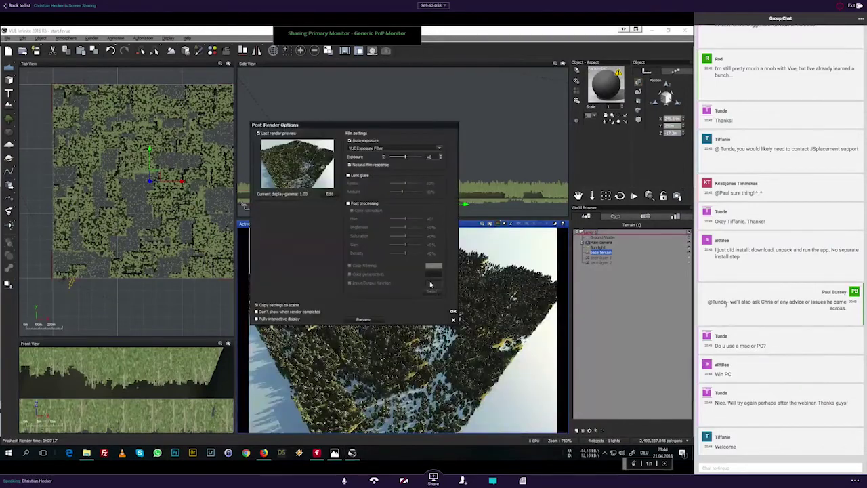
left_click_drag(708, 301, 847, 309)
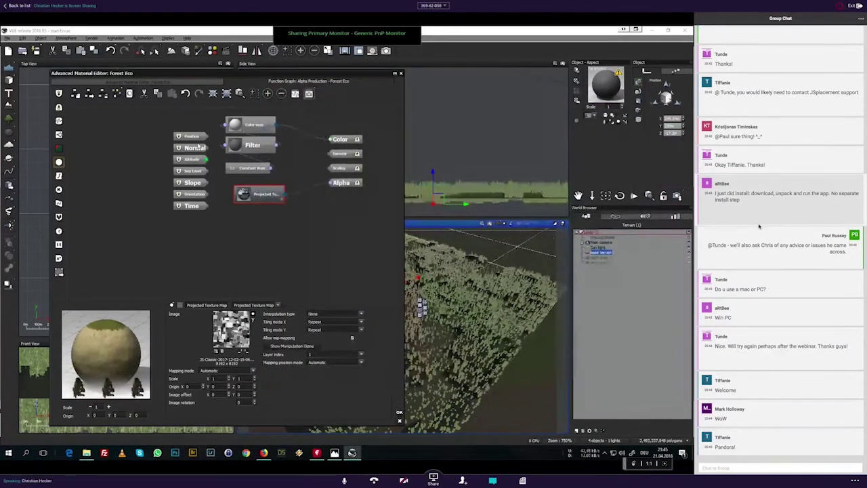
Step: Repopulate the forest eco ecosystem from its Density settings
left_click(155, 82)
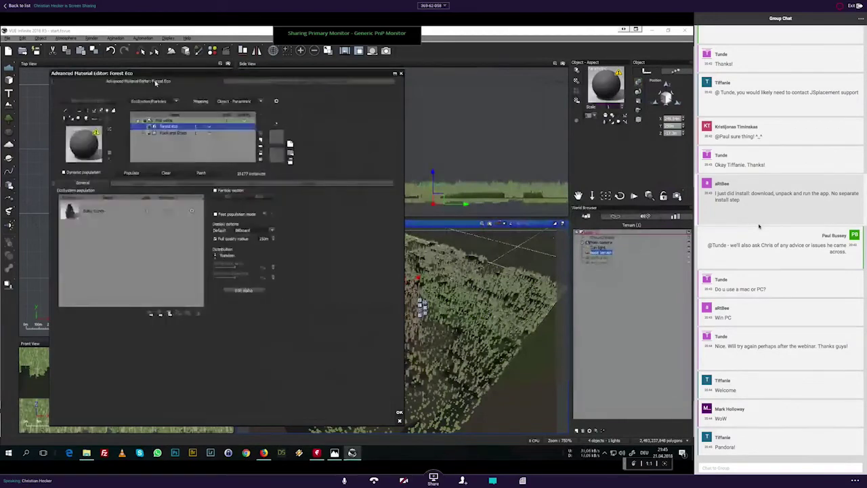
left_click(139, 184)
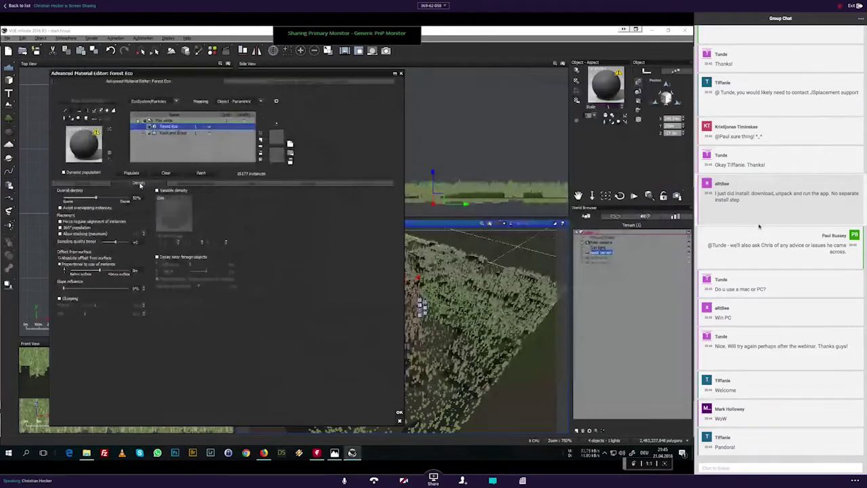
left_click(131, 173)
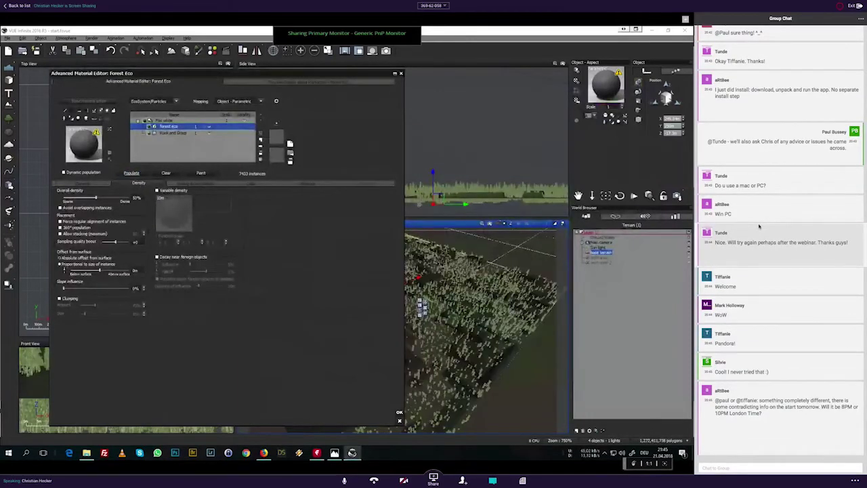
Step: Close the material editor, render the main camera view, and type a chat reply giving the time
left_click(399, 412)
left_click(483, 225)
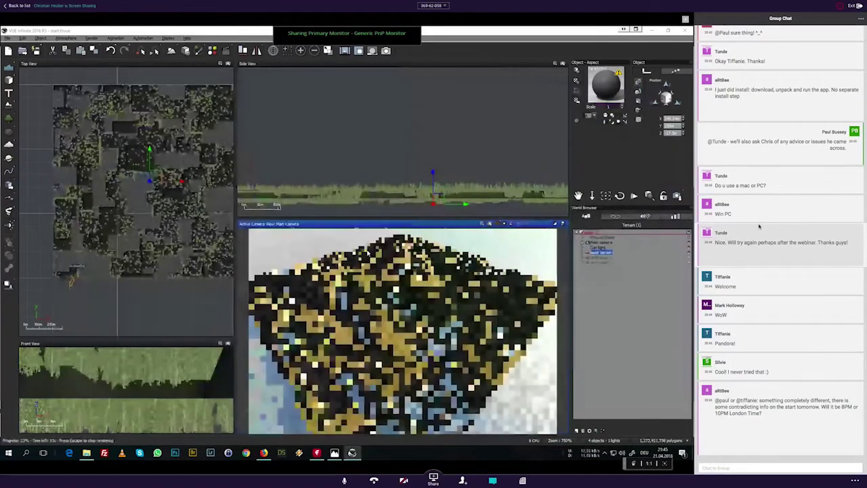
left_click(750, 468)
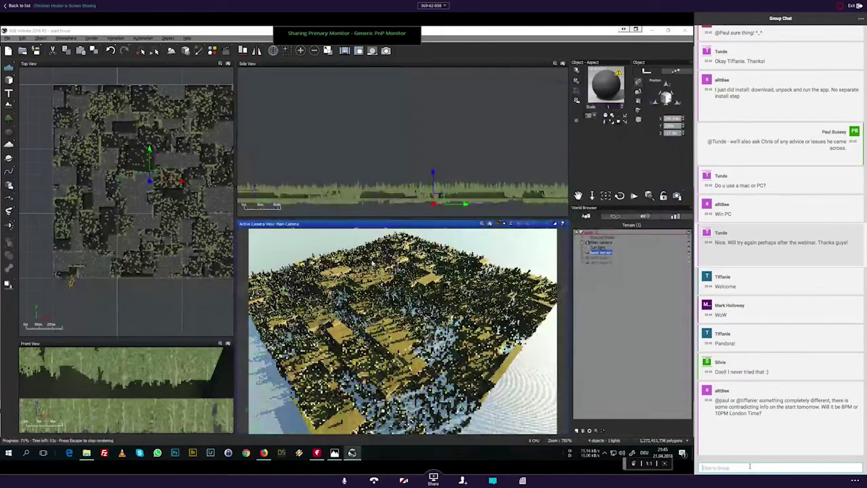
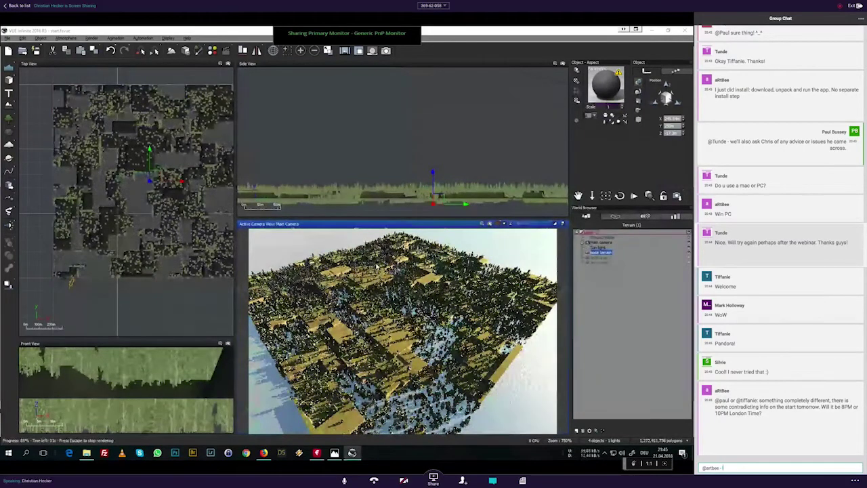
type("It's")
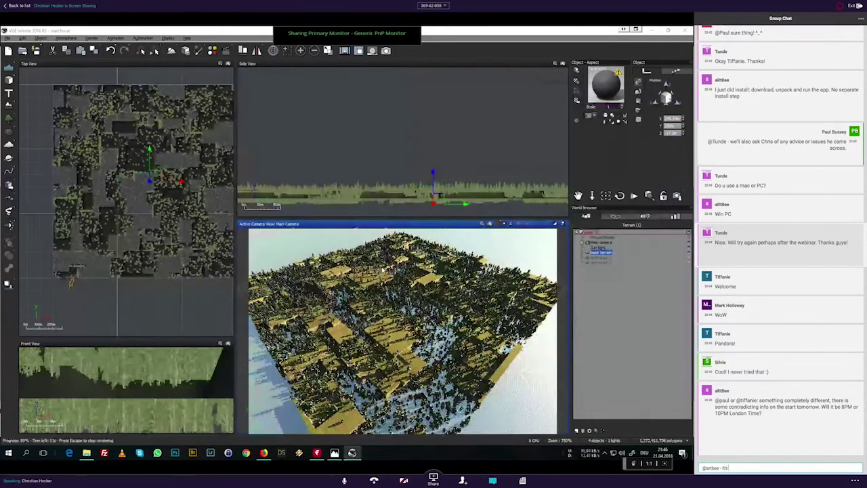
type(" 8:00")
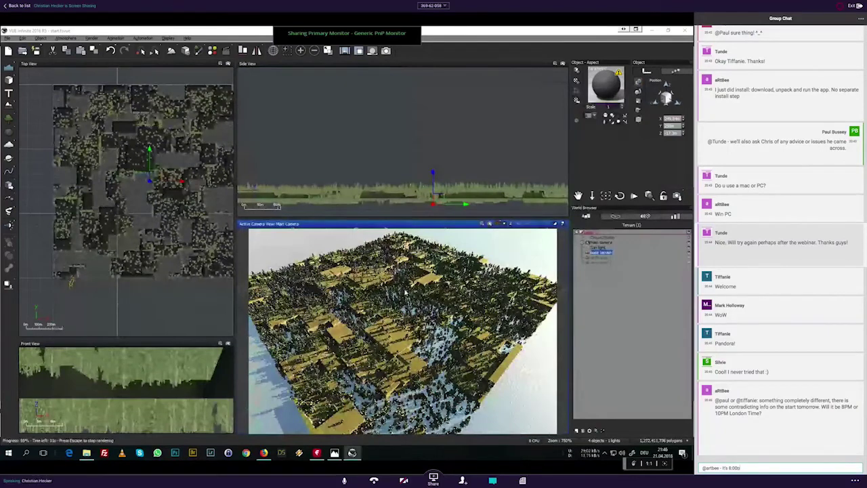
type("pm BST L")
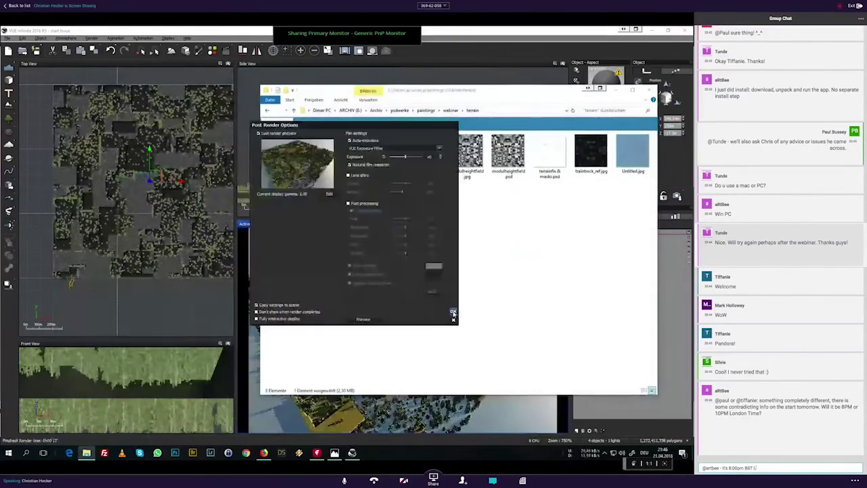
type("ondon")
Step: Send the chat reply, glance at File Explorer, and dismiss the dense-forest render's post-render options
key("Return")
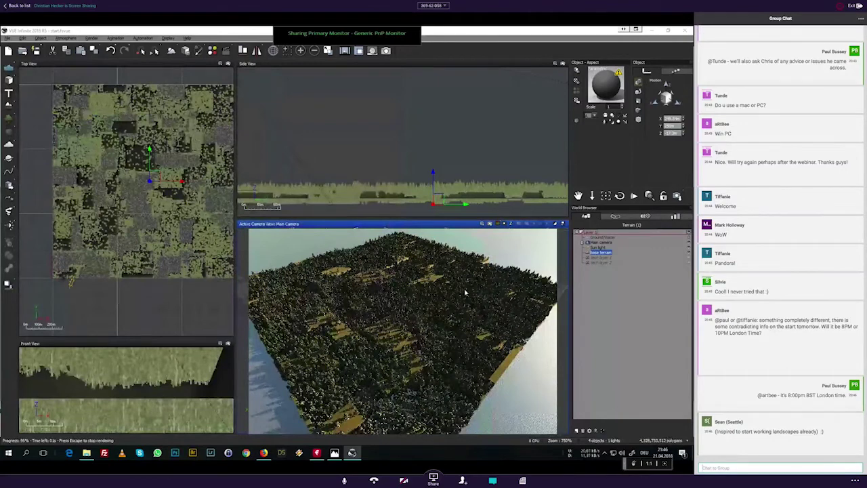
key("alt+Tab")
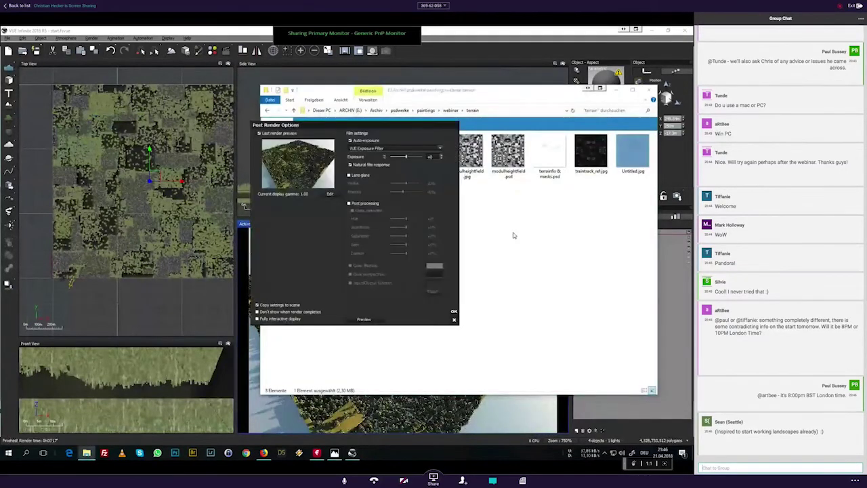
key("alt+Tab")
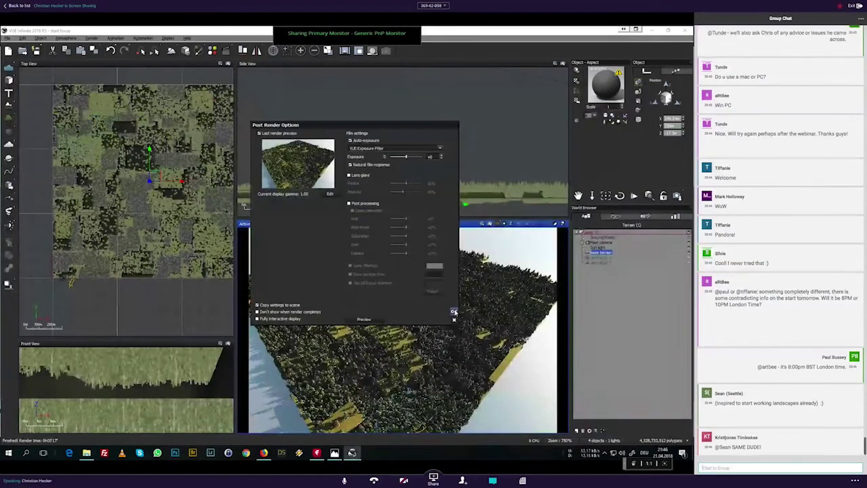
left_click(454, 311)
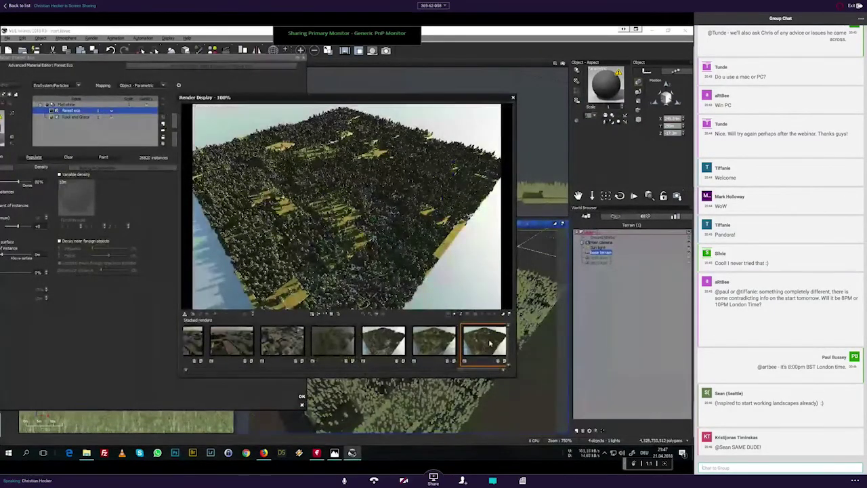
Step: Compare the new render with two earlier stacked renders, then bring the Forest Eco editor forward
left_click(431, 343)
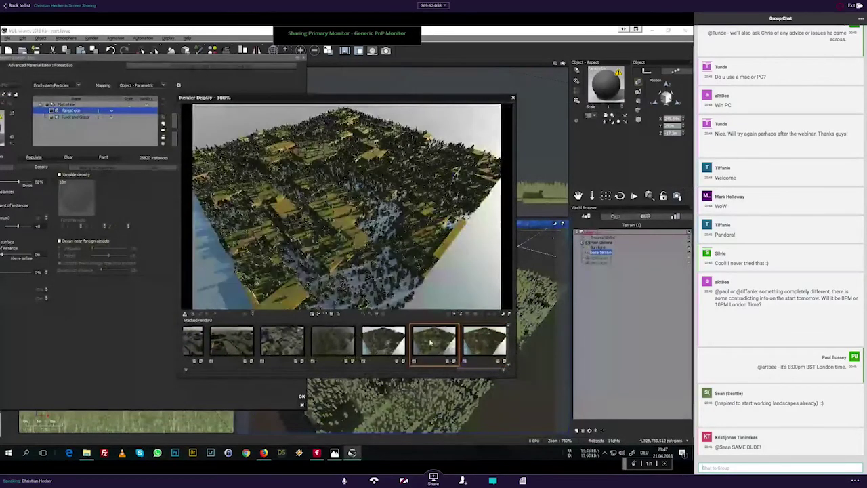
left_click(384, 342)
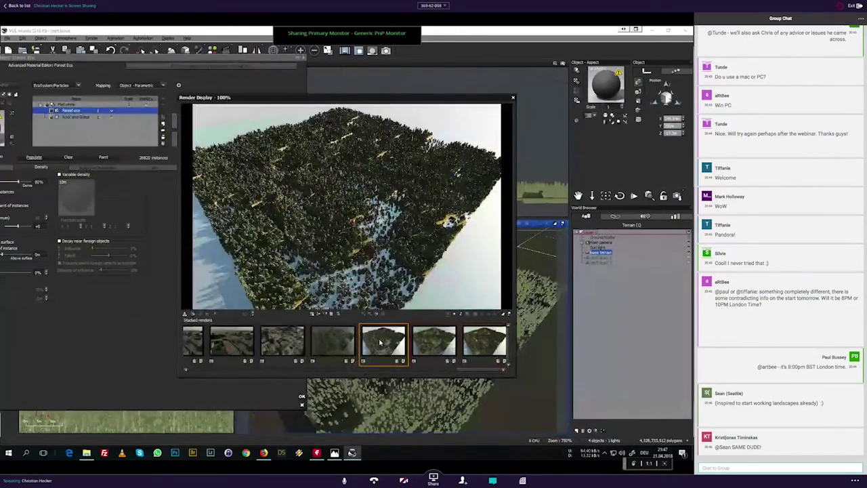
left_click(175, 268)
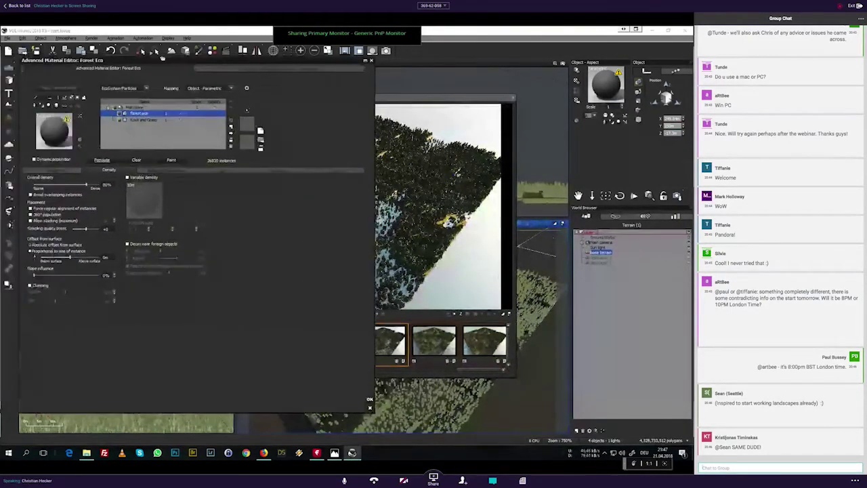
Step: Repopulate the Forest Eco trees at 0.5 overall scale, close the editor, and re-render the camera view
left_click(168, 169)
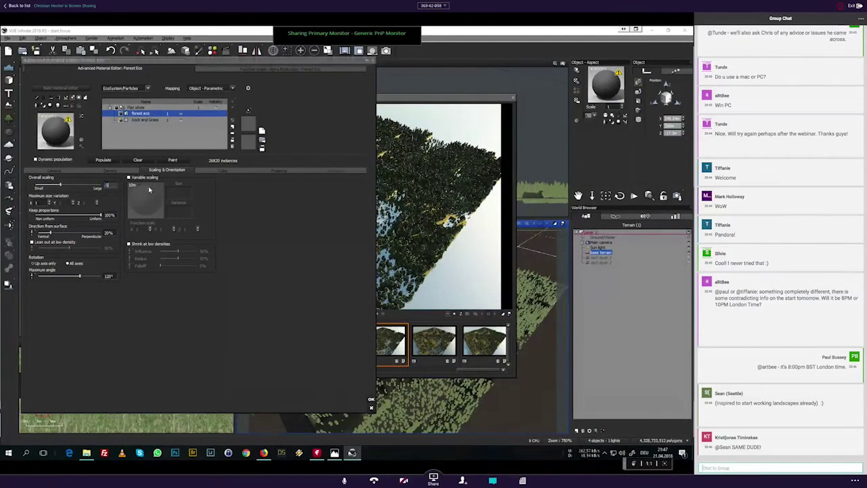
left_click(103, 159)
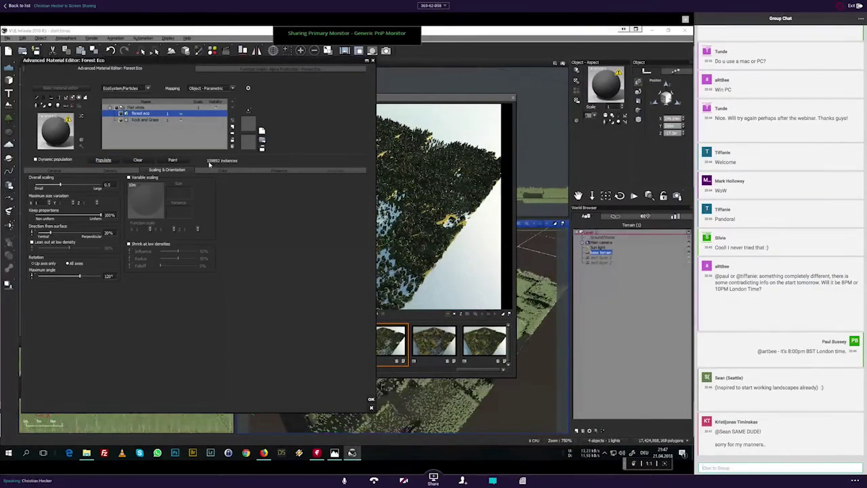
left_click(513, 99)
left_click_drag(284, 67, 250, 51)
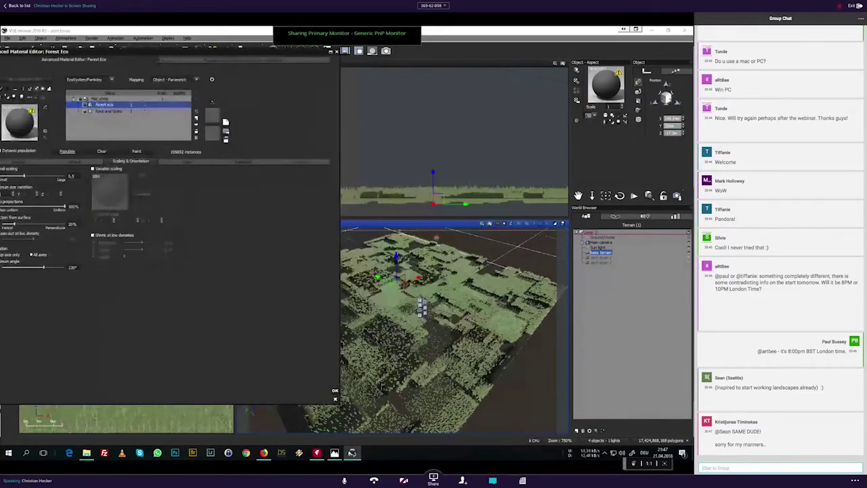
left_click(335, 391)
left_click(387, 51)
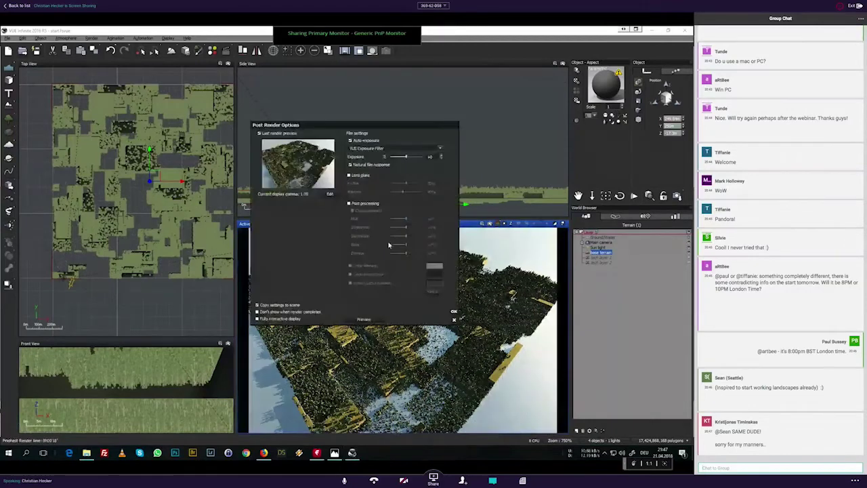
Step: Cap the top of Forest Eco's Presence altitude range at 0.1
left_click(454, 312)
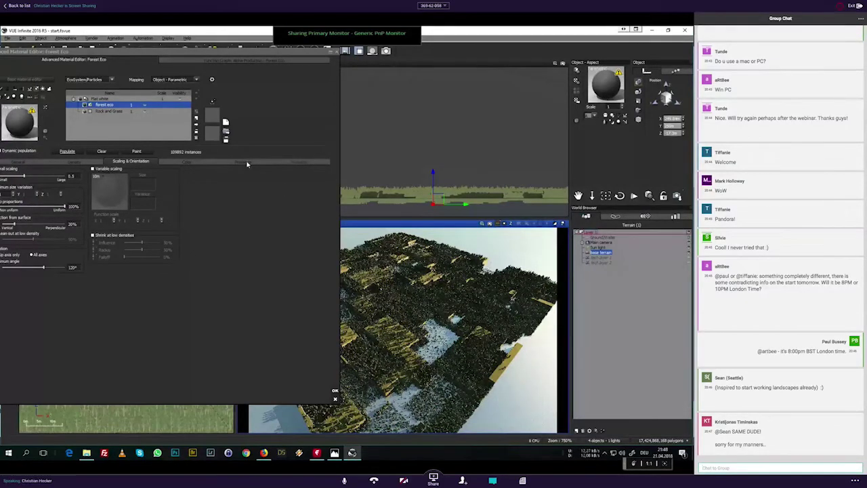
left_click(244, 161)
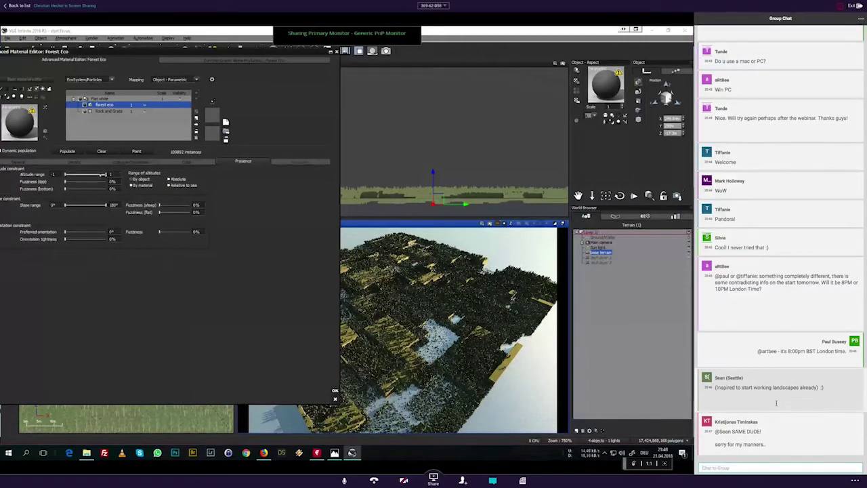
left_click_drag(105, 175, 87, 175)
left_click(110, 177)
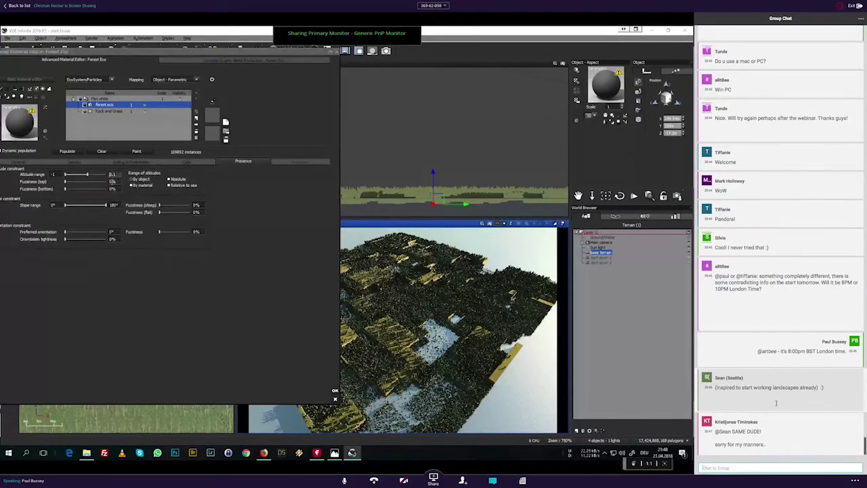
scroll(777, 403, "up", 1)
scroll(777, 403, "up", 2)
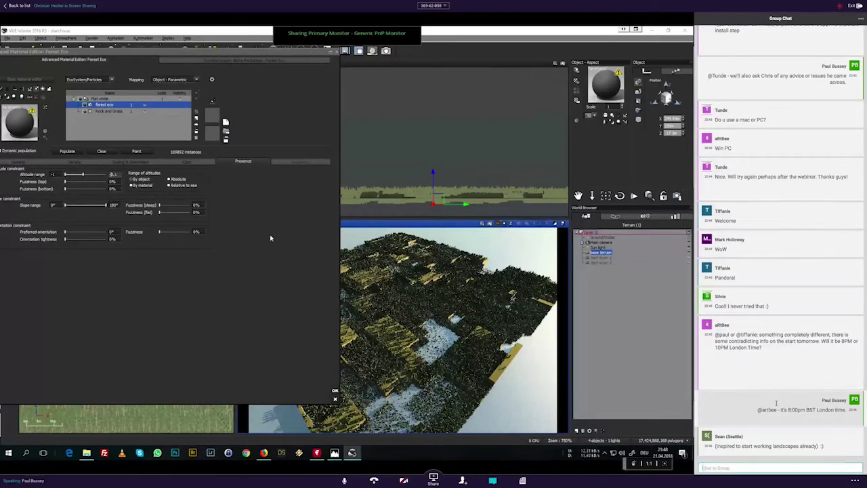
Step: Repopulate Forest Eco within the -1 to -0.1 altitude limit, giving 64,749 instances
scroll(777, 403, "up", 5)
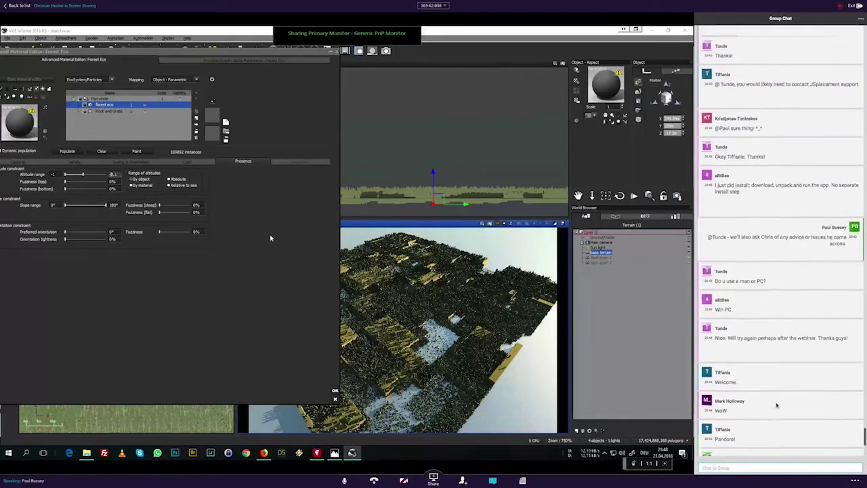
scroll(777, 404, "up", 3)
scroll(777, 404, "up", 1)
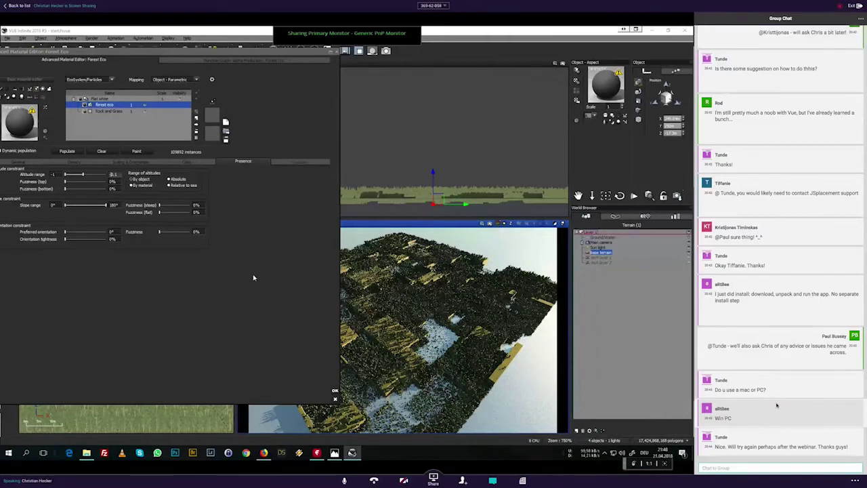
scroll(777, 405, "up", 3)
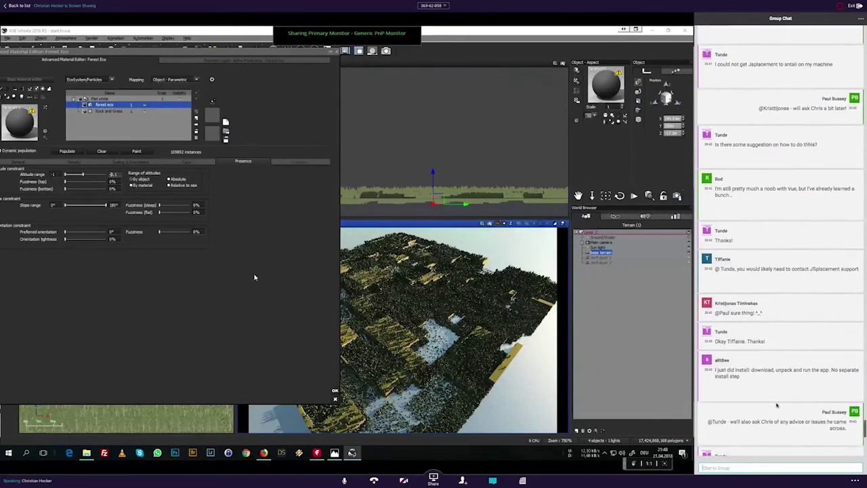
scroll(776, 405, "up", 8)
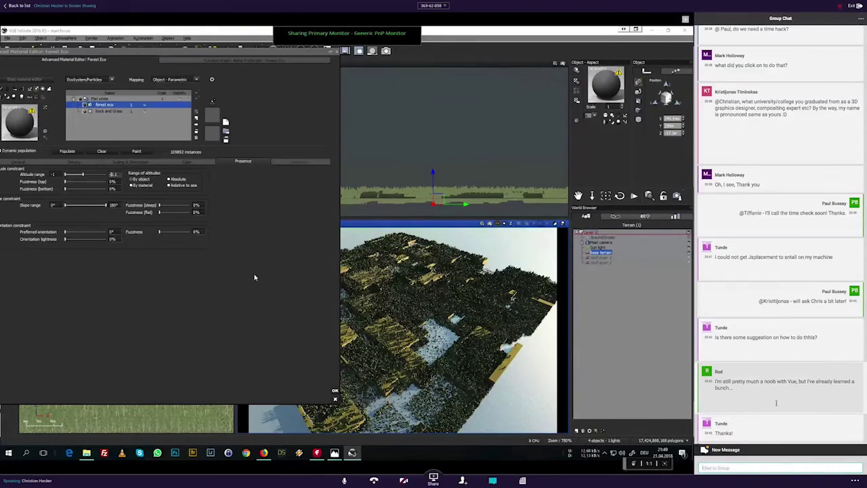
scroll(776, 403, "down", 10)
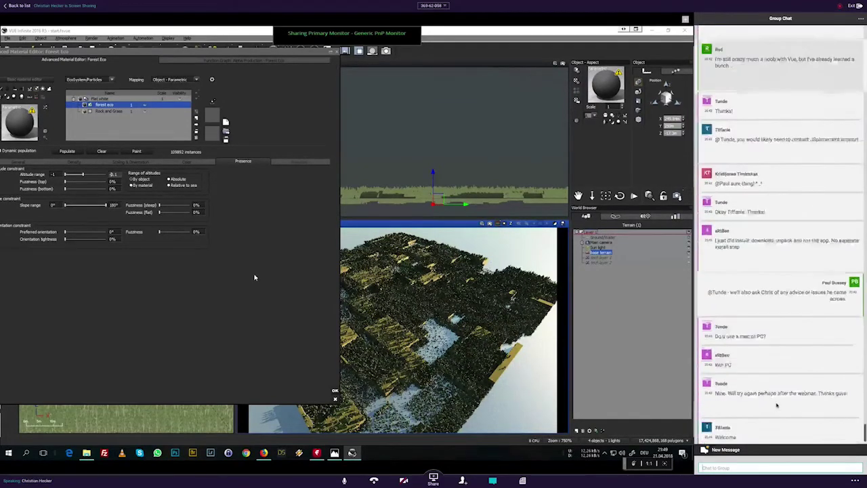
scroll(777, 405, "down", 4)
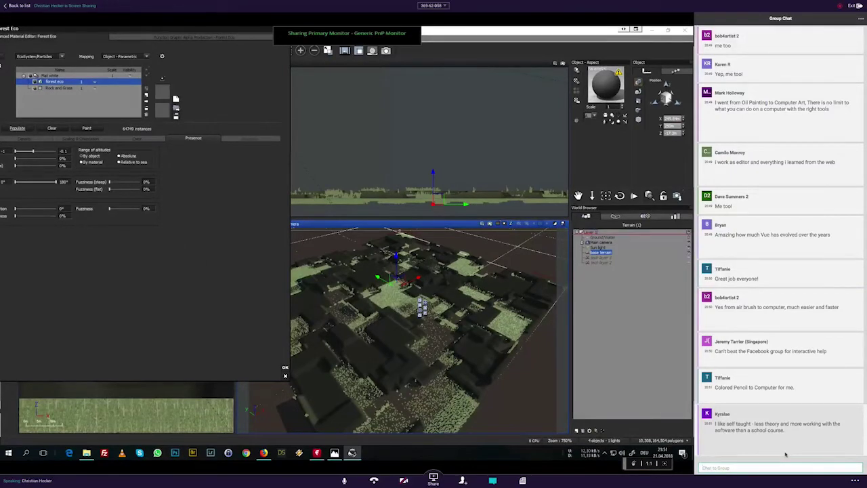
Step: Close the Forest Eco material editor and Post Render Options to reveal the views
left_click(285, 367)
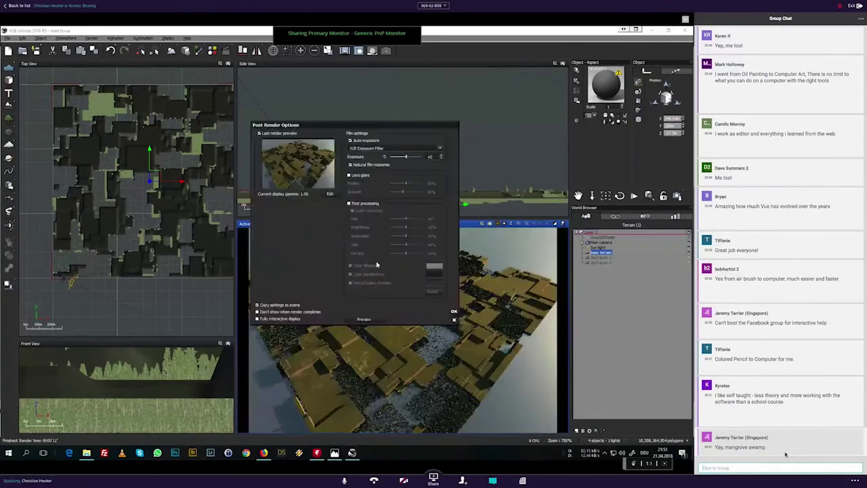
left_click(454, 311)
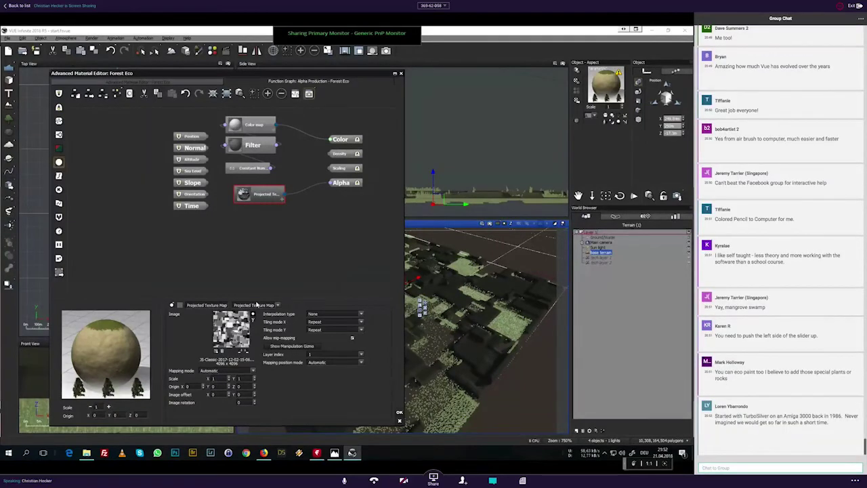
Step: Invert the alpha texture colours, repopulate the forest and inspect the camera view
left_click(252, 315)
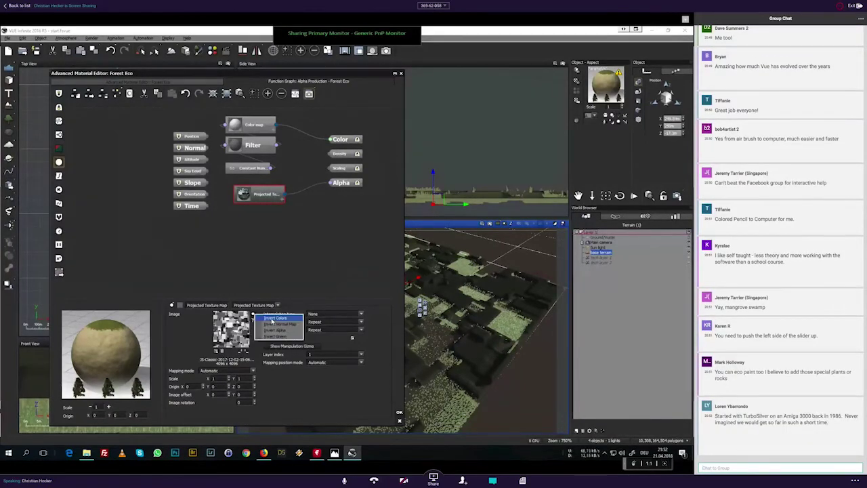
left_click(259, 319)
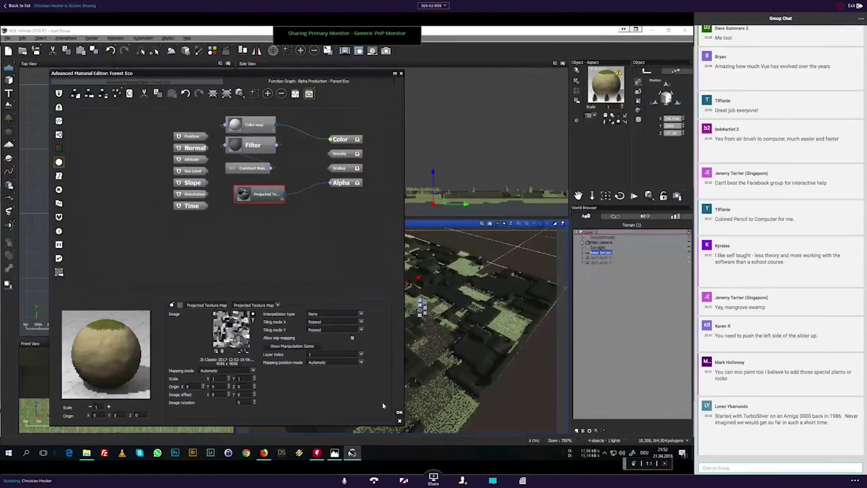
left_click(143, 93)
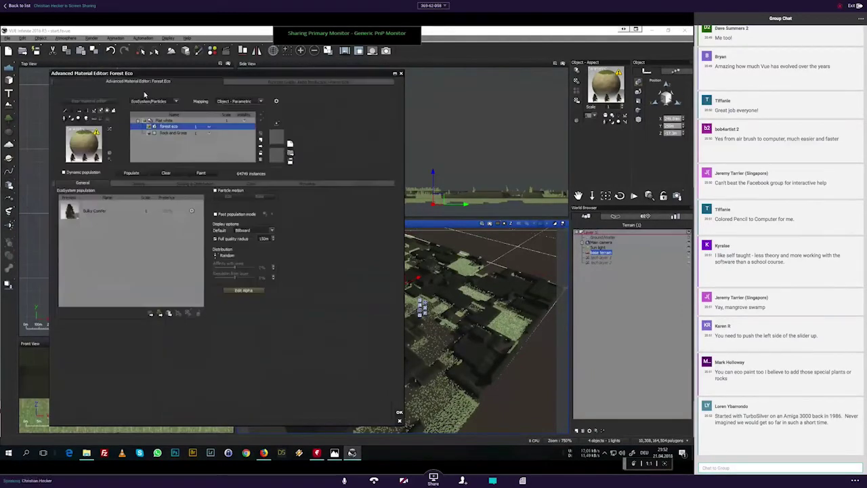
left_click(129, 174)
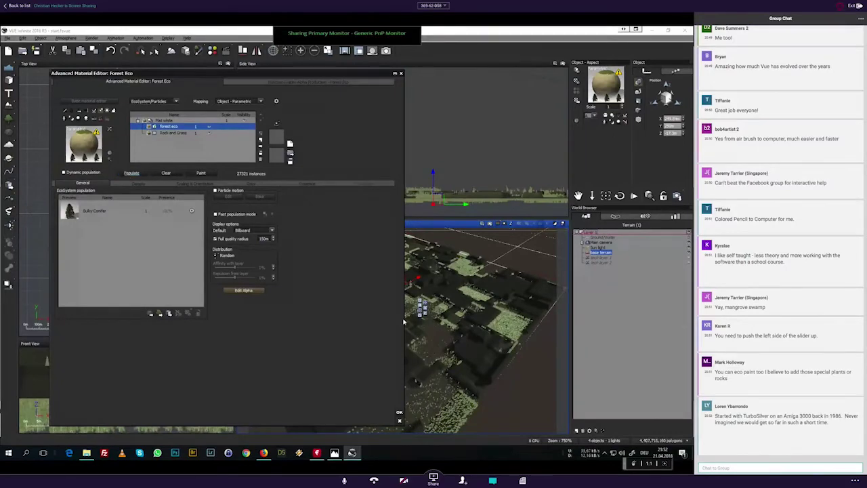
left_click_drag(381, 347, 354, 317)
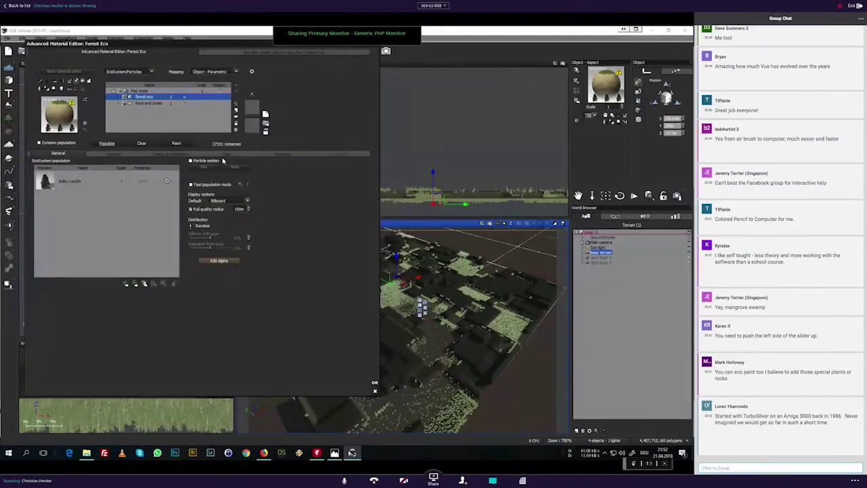
Step: Revert the alpha texture inversion and repopulate the forest again
left_click(221, 263)
left_click(233, 287)
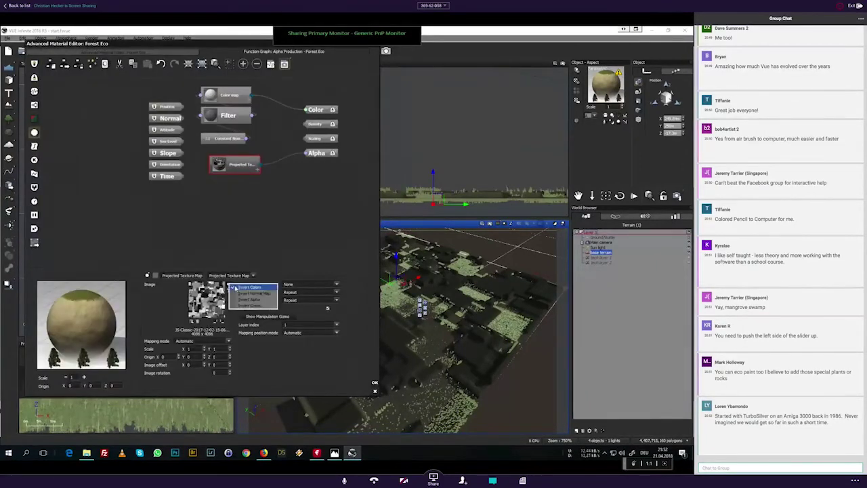
left_click(235, 288)
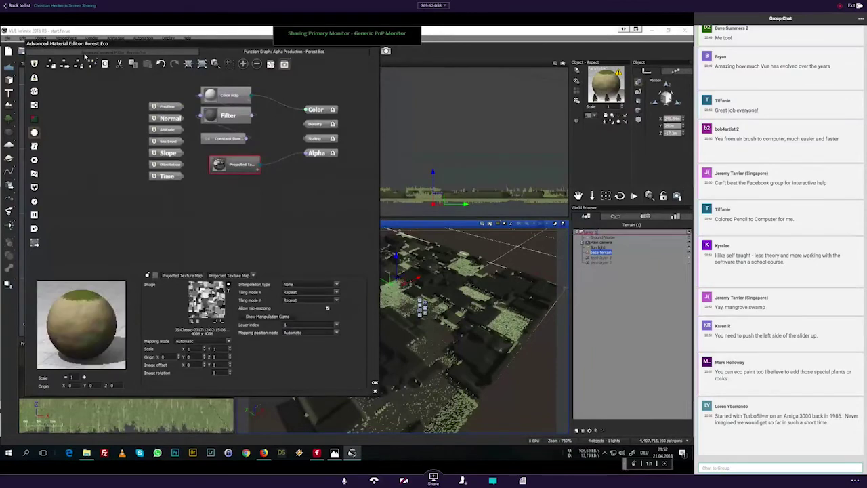
left_click(86, 54)
left_click(107, 144)
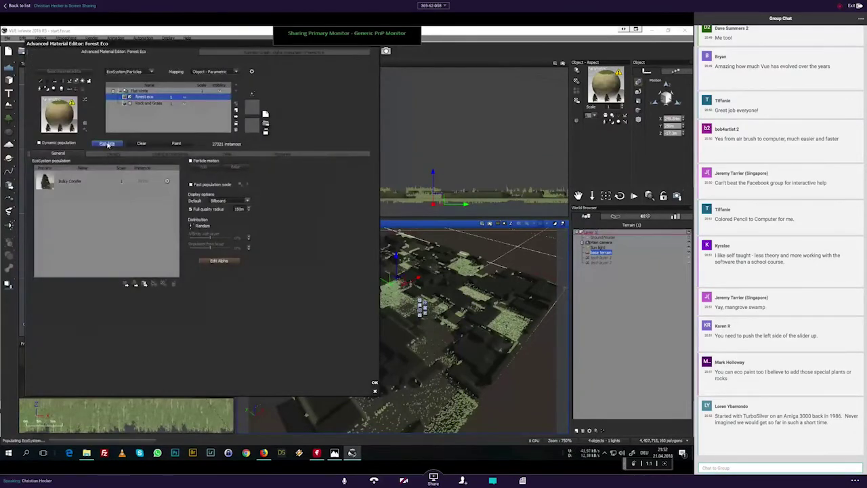
Step: Set the Presence altitude range to 0.1–1, repopulate to 28,691 instances and accept
left_click(284, 155)
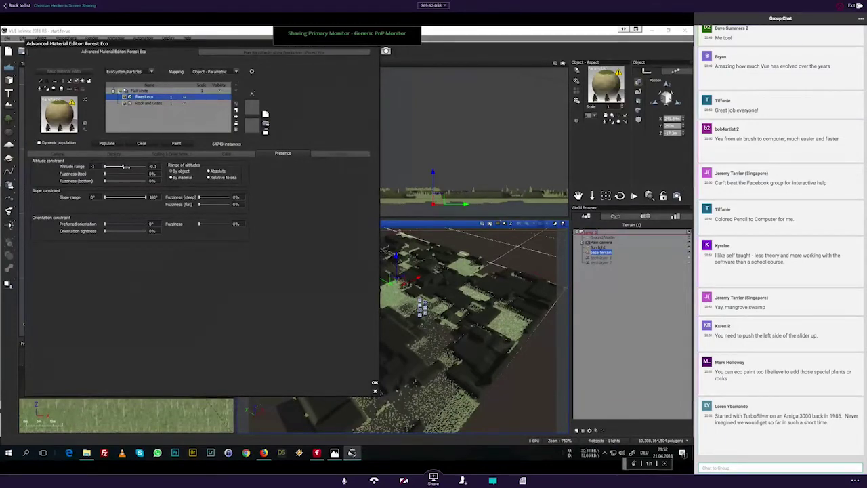
left_click_drag(126, 166, 145, 167)
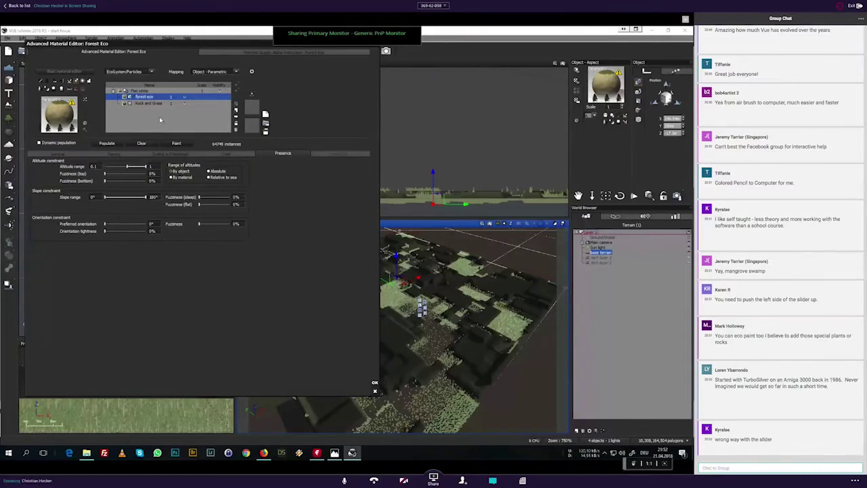
left_click(107, 143)
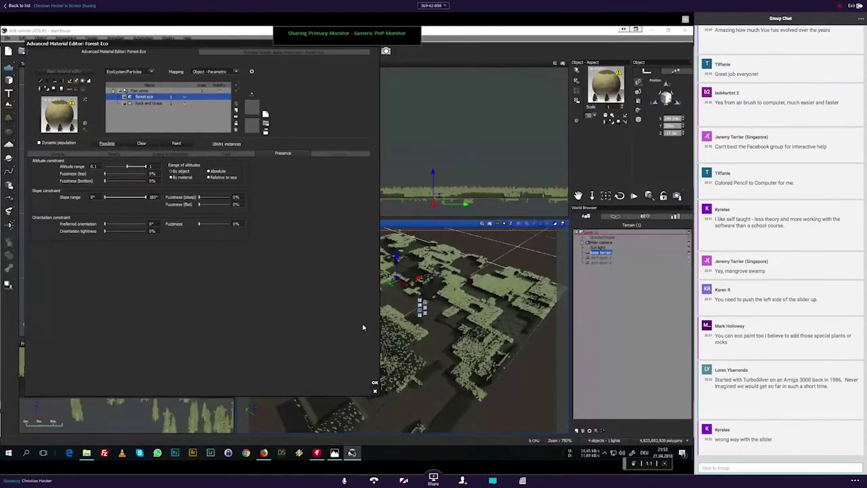
left_click(374, 383)
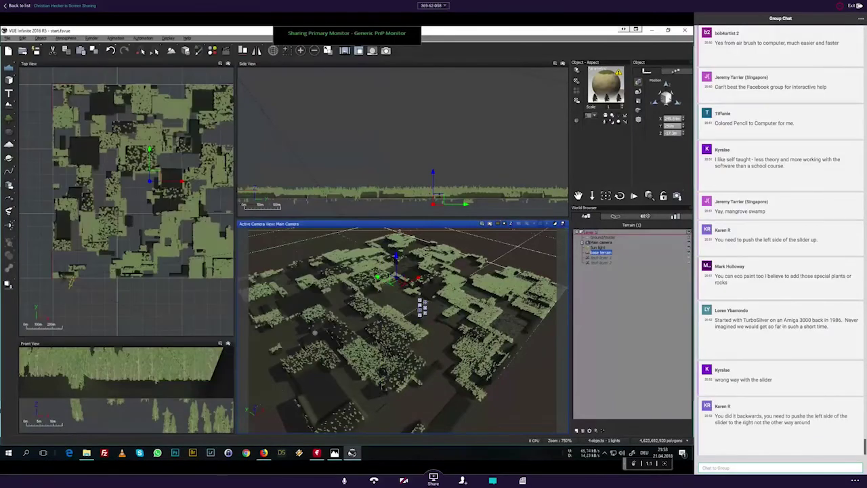
Step: Render the camera view, then reopen Forest Eco on its General page listing Bulky Conifer
left_click(490, 223)
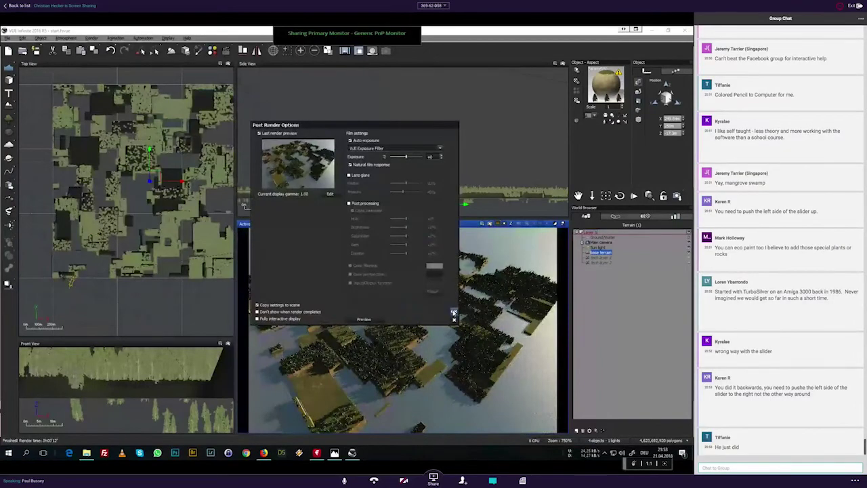
left_click(454, 313)
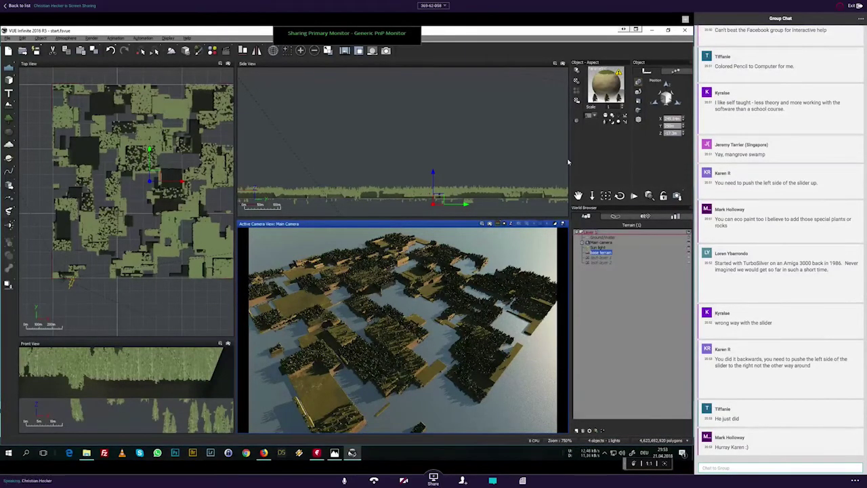
double_click(608, 86)
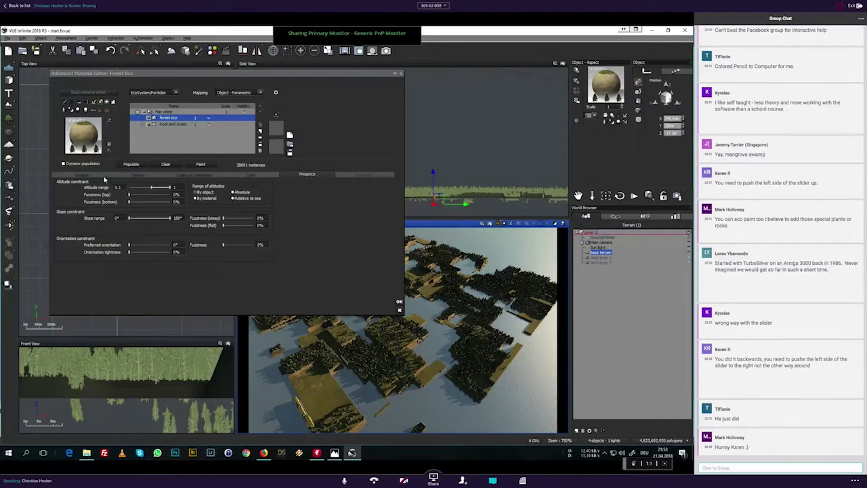
left_click(82, 175)
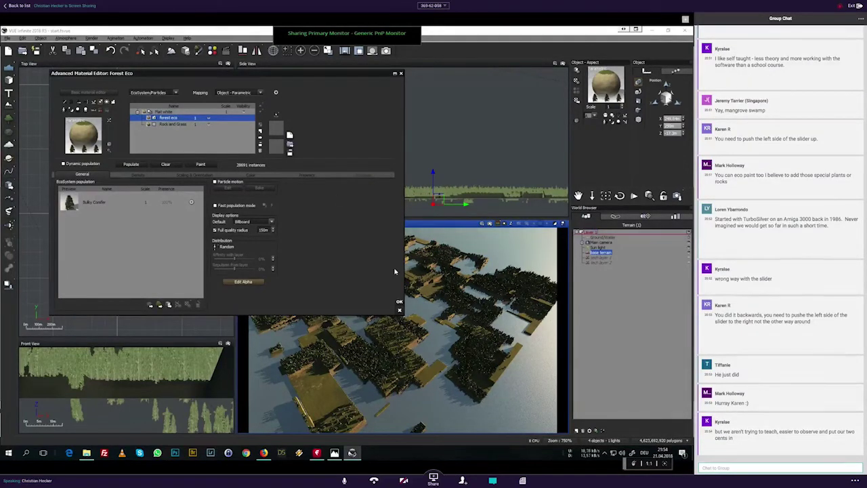
Step: Assign the Dry Grass landscape material to the layer below the base terrain and render a preview
left_click(399, 302)
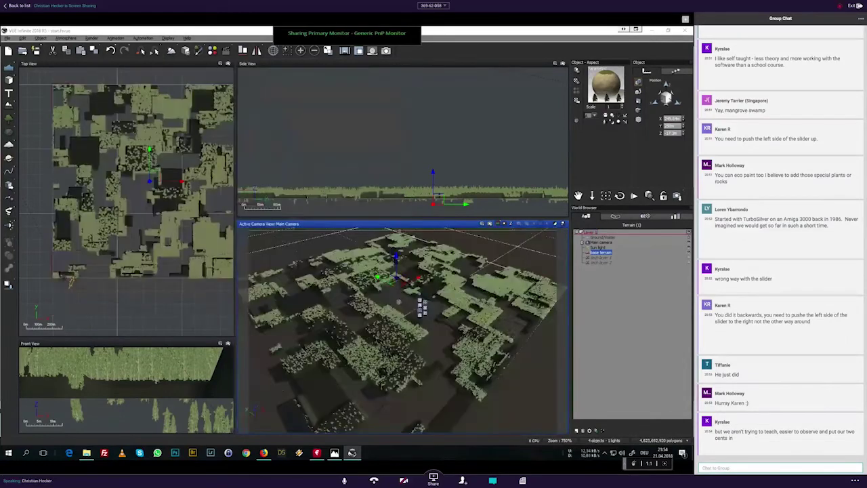
left_click(600, 259)
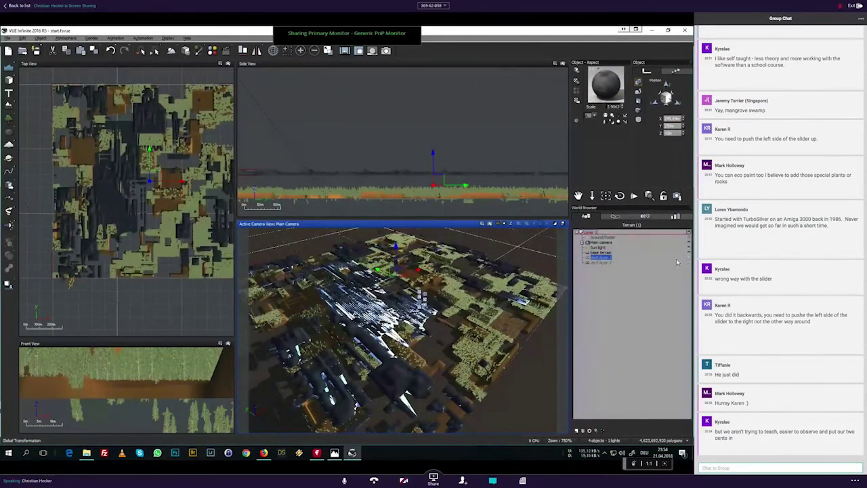
left_click(599, 258)
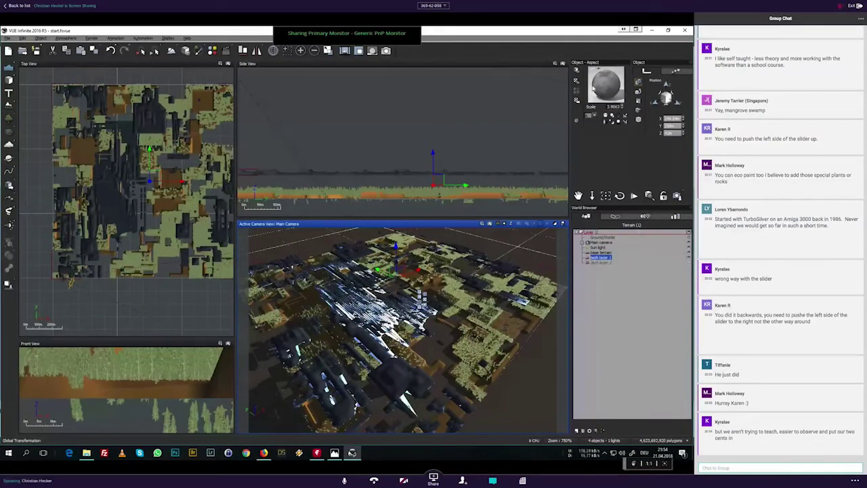
double_click(608, 85)
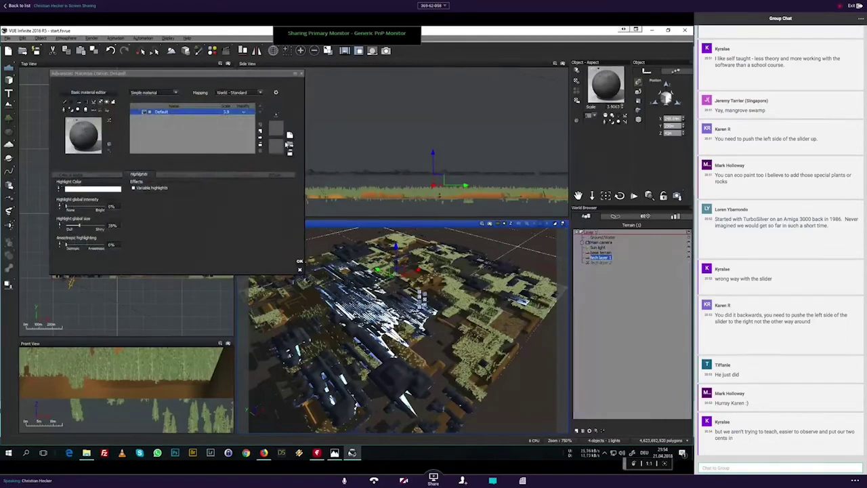
left_click(290, 145)
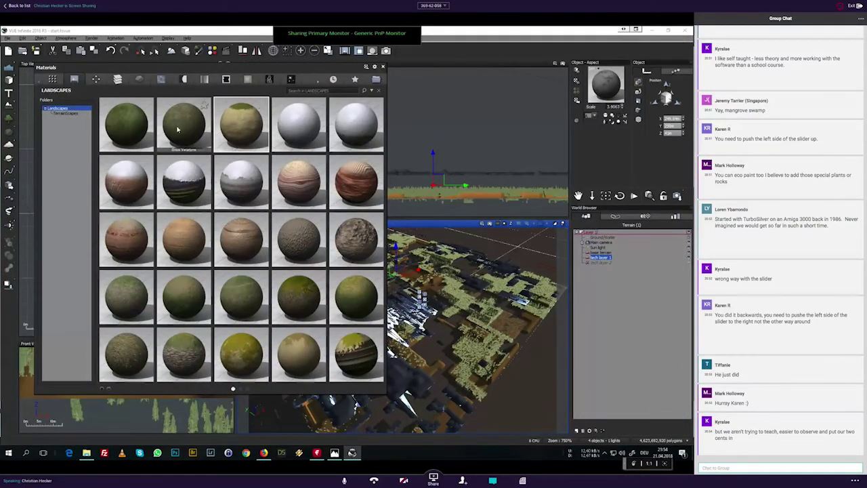
double_click(307, 364)
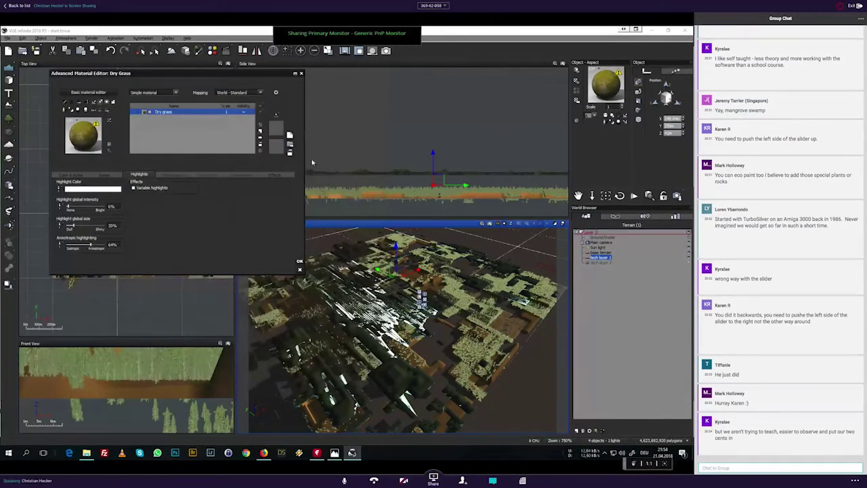
left_click(489, 223)
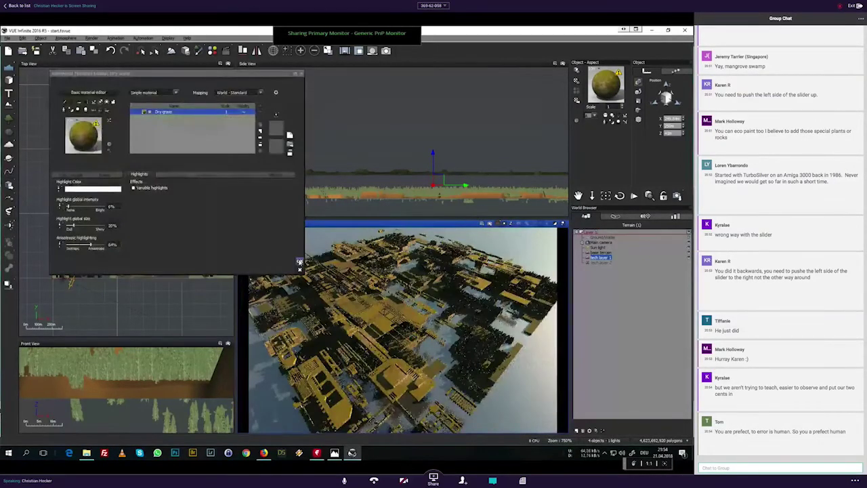
Step: Add an ecosystem layer named 'forest eco' to the Dry grass material with Object - Parametric mapping
left_click(300, 262)
double_click(612, 85)
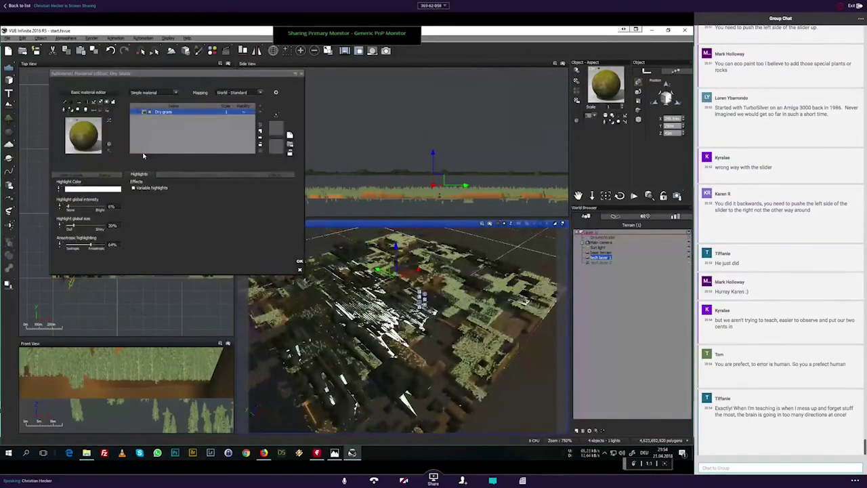
left_click(259, 133)
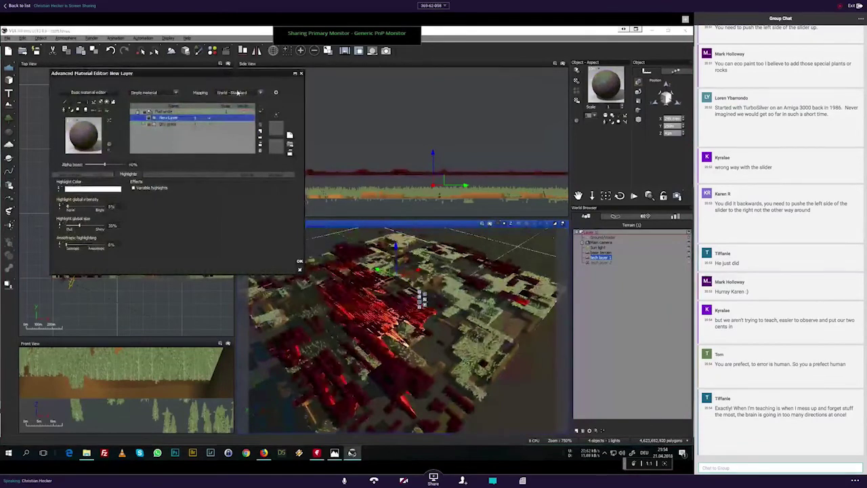
left_click(153, 92)
left_click(153, 126)
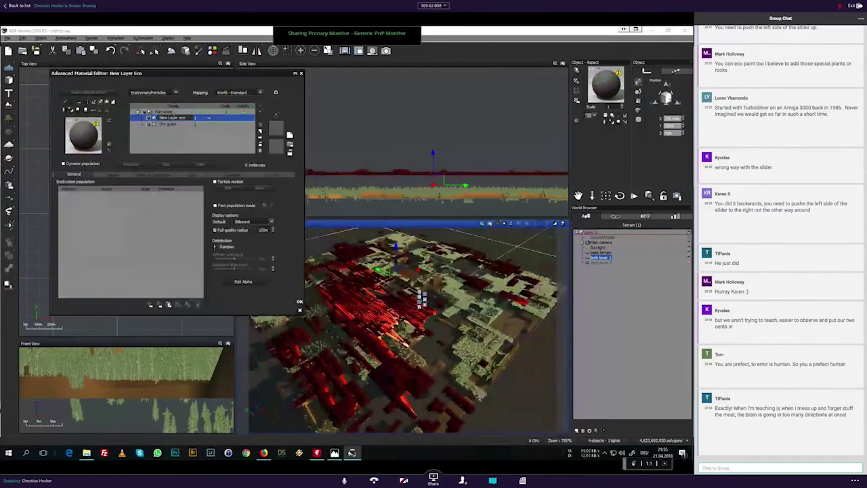
left_click(196, 118)
type("forest eco")
left_click(170, 144)
left_click(231, 93)
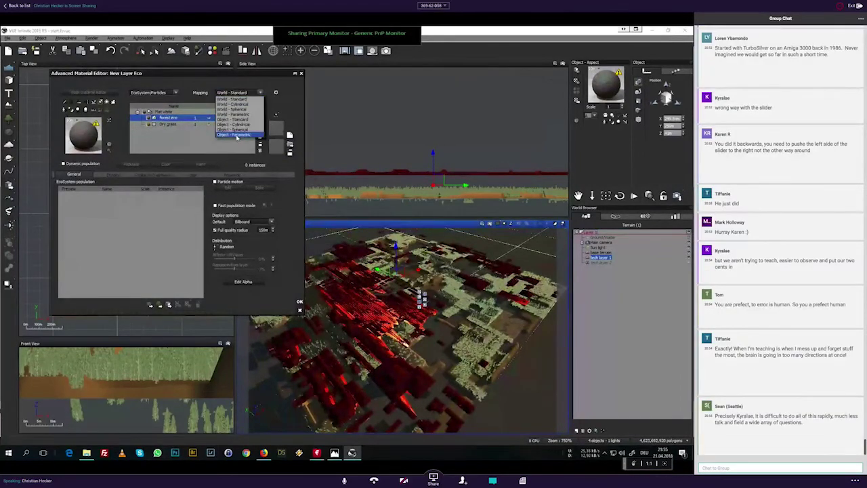
left_click(237, 135)
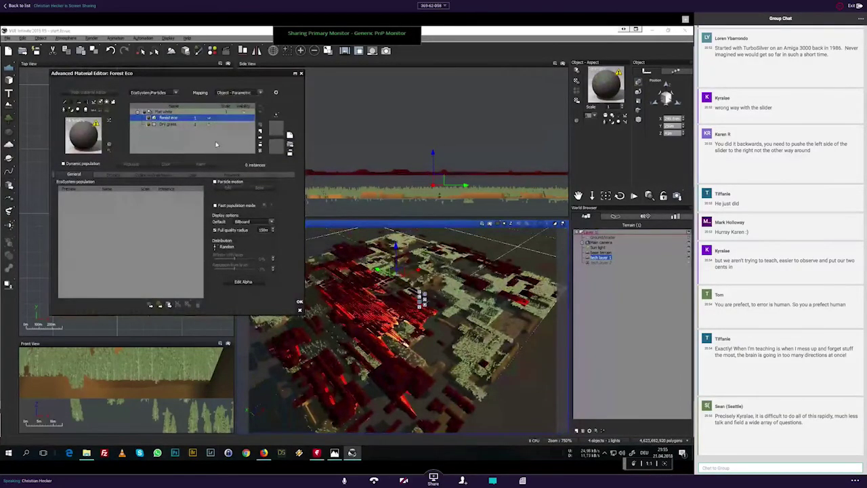
Step: Wire a new Projected Texture Map node into the alpha graph's Alpha output
left_click(244, 281)
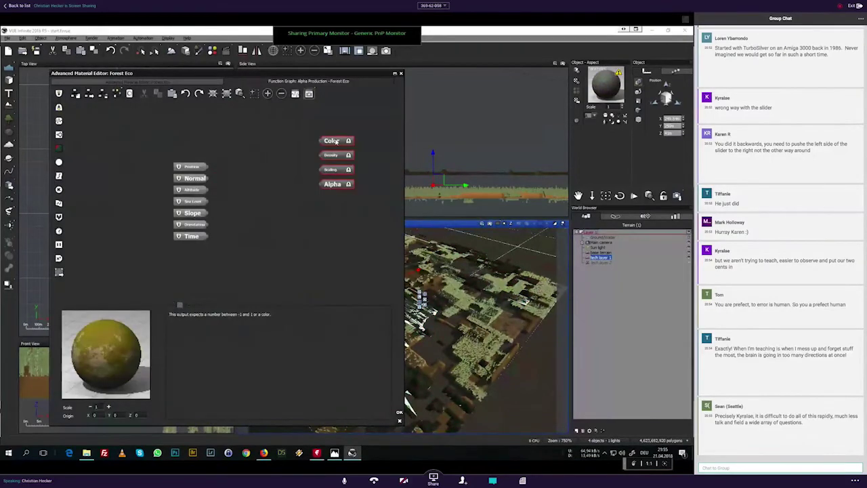
left_click(59, 162)
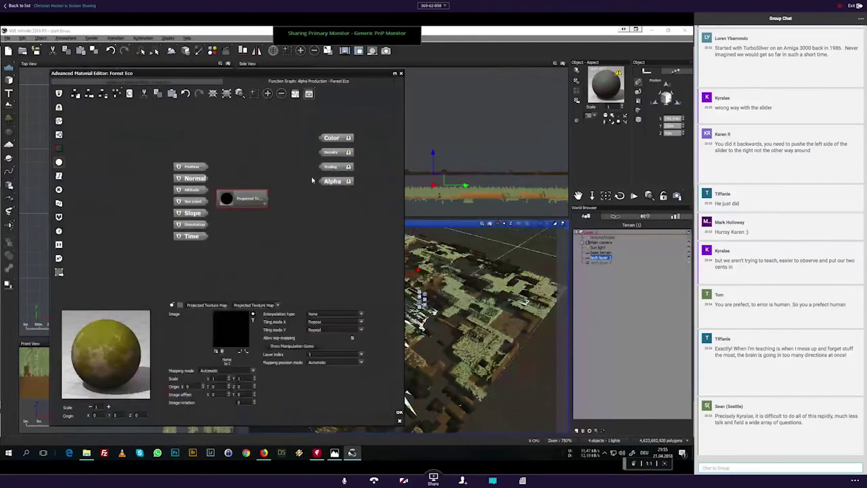
left_click_drag(320, 181, 261, 203)
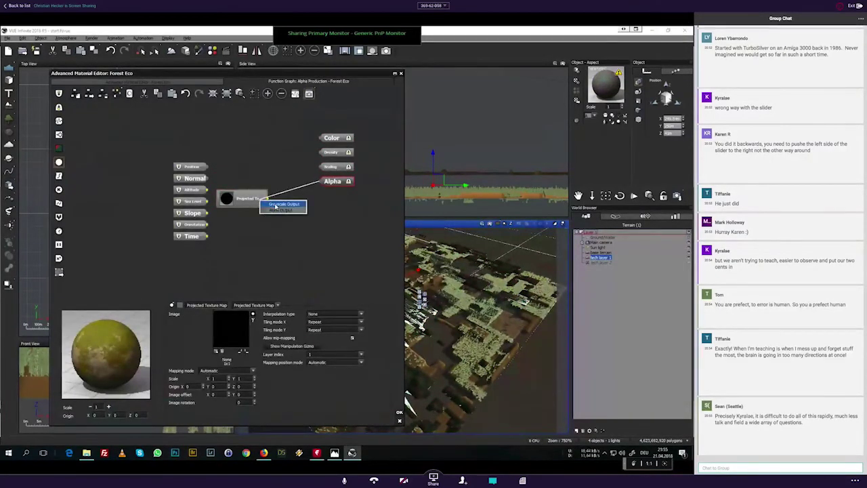
left_click(275, 205)
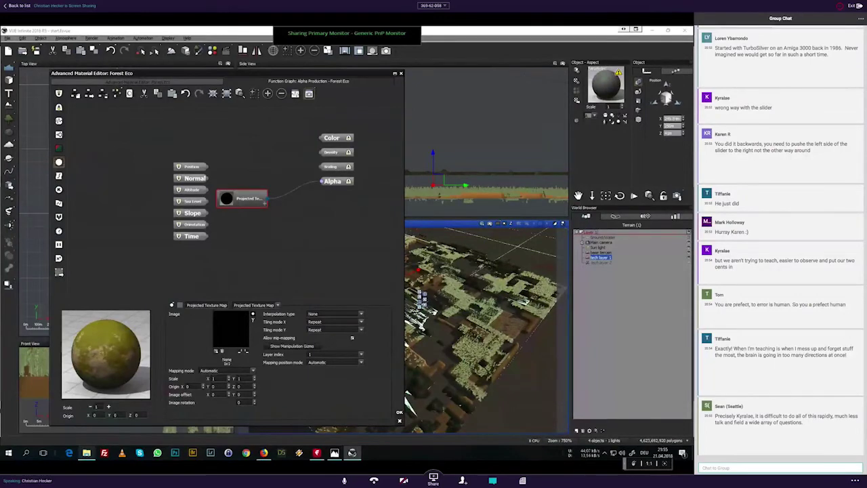
key("alt+Tab")
double_click(476, 152)
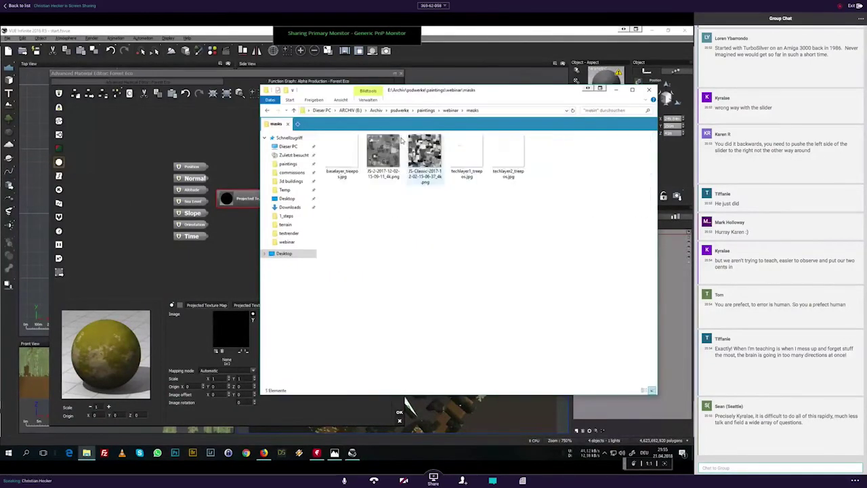
left_click_drag(341, 94, 488, 92)
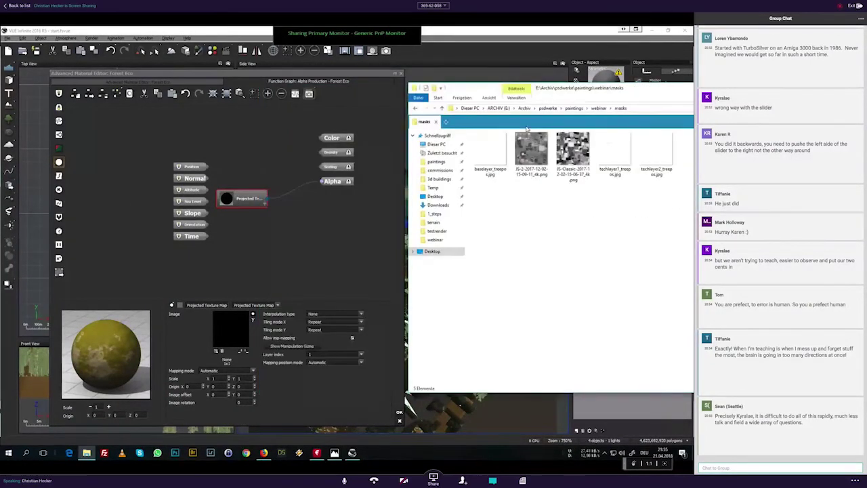
left_click_drag(531, 151, 230, 338)
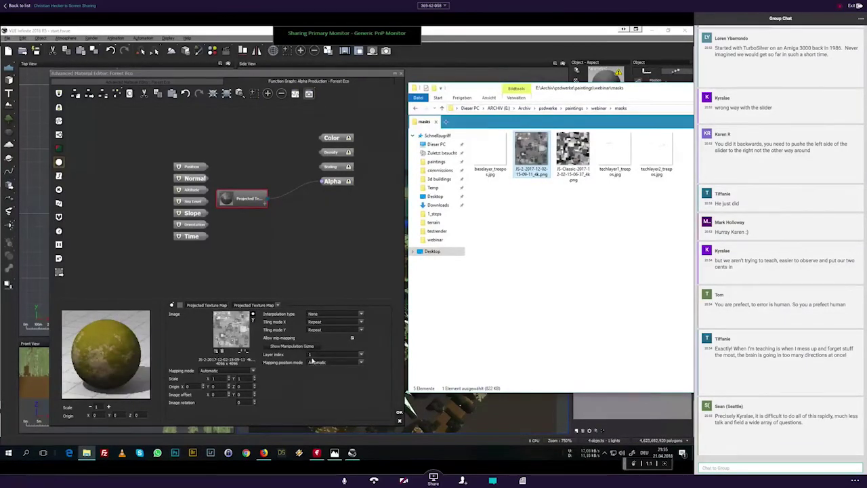
left_click(346, 378)
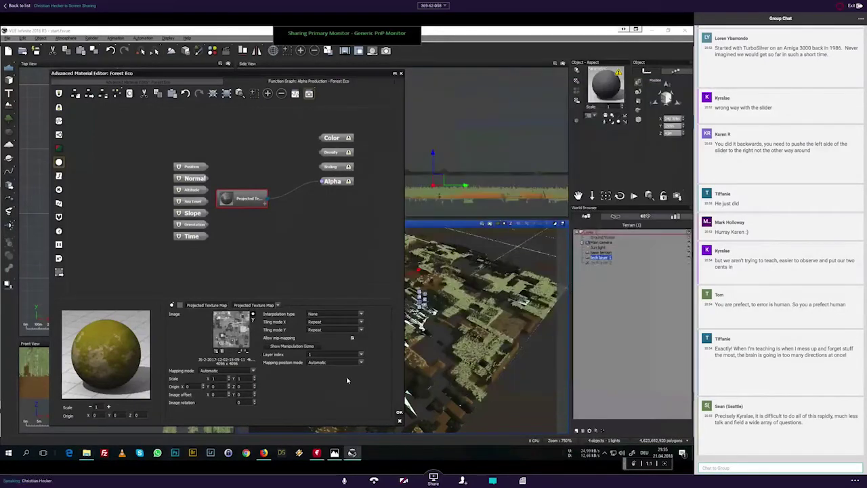
Step: Swap the old tree for Blue Spruce and populate, placing 6,640 spruce instances
left_click(136, 82)
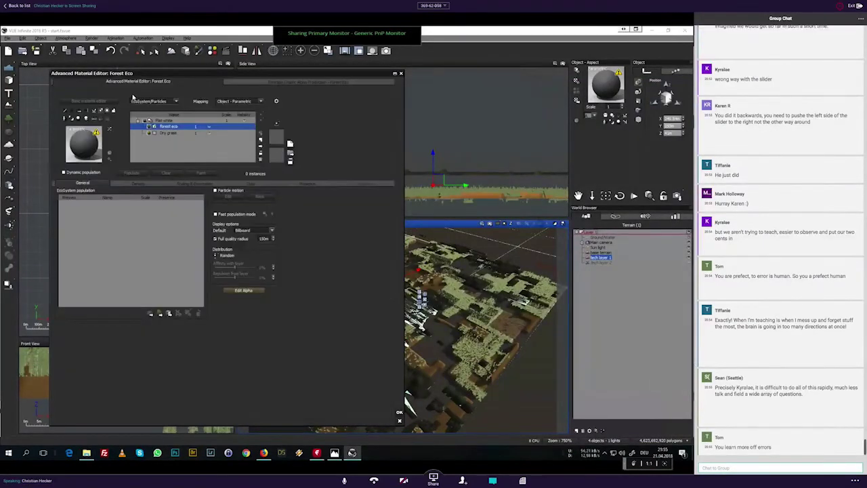
left_click(160, 315)
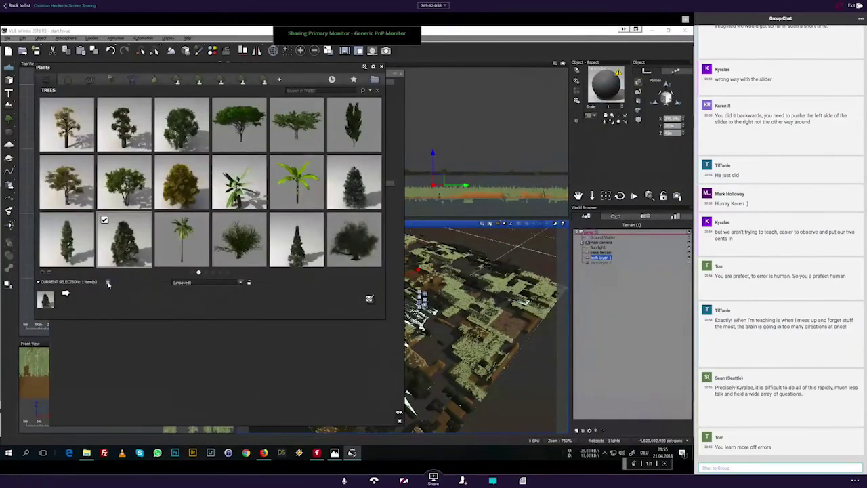
left_click(104, 220)
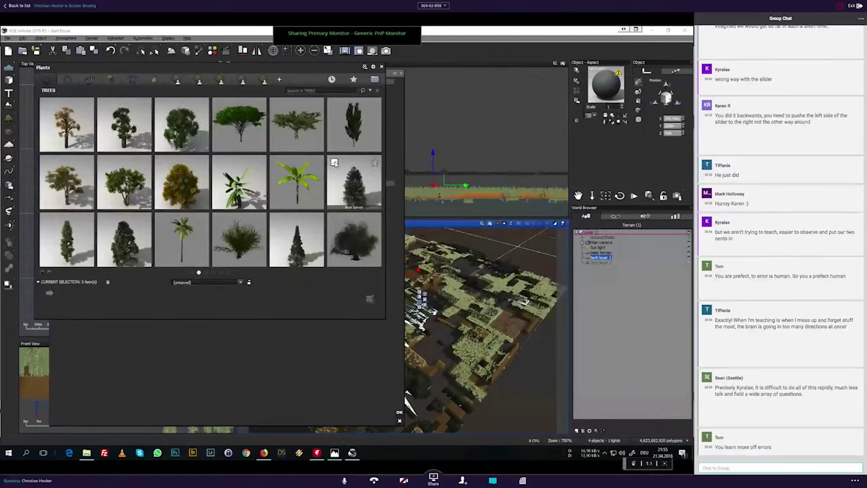
left_click(335, 163)
left_click(370, 299)
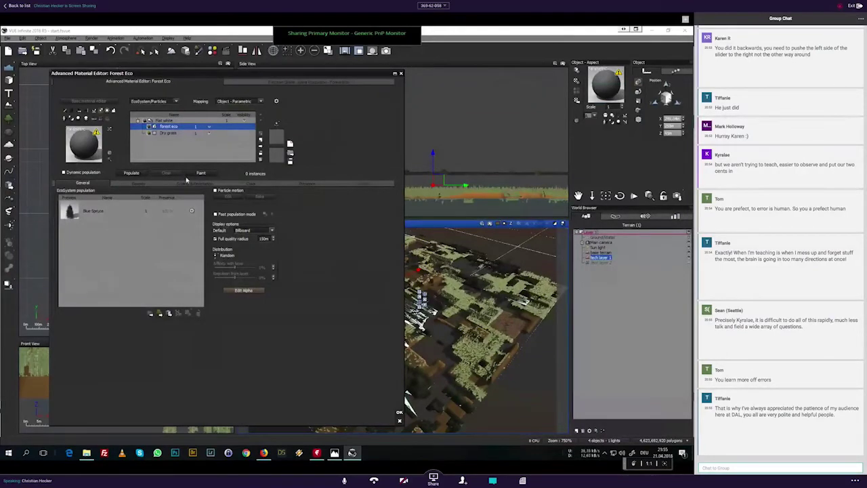
left_click(132, 173)
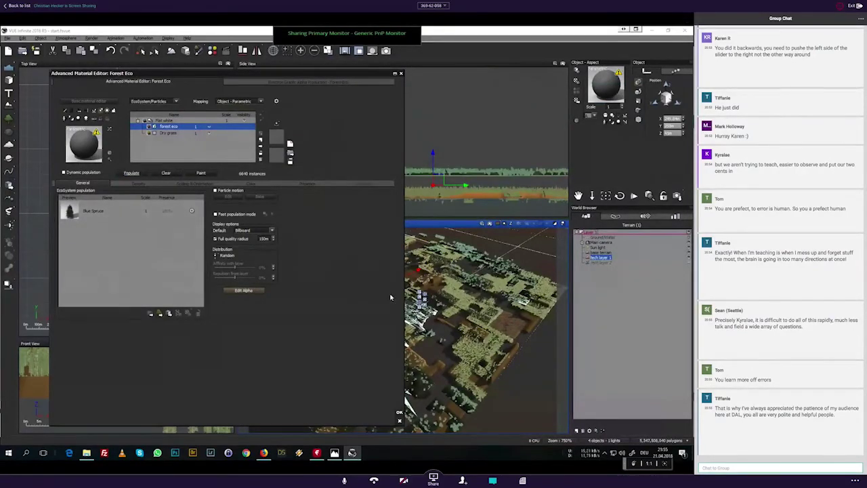
left_click_drag(298, 73, 145, 36)
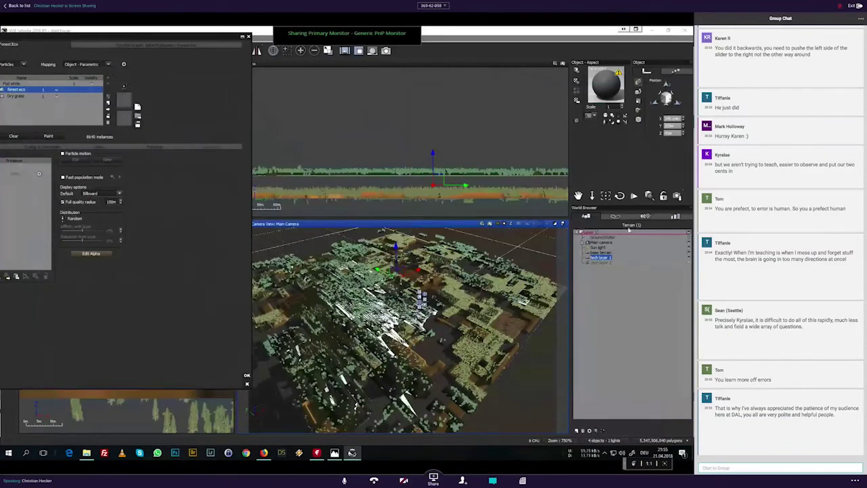
left_click(611, 259)
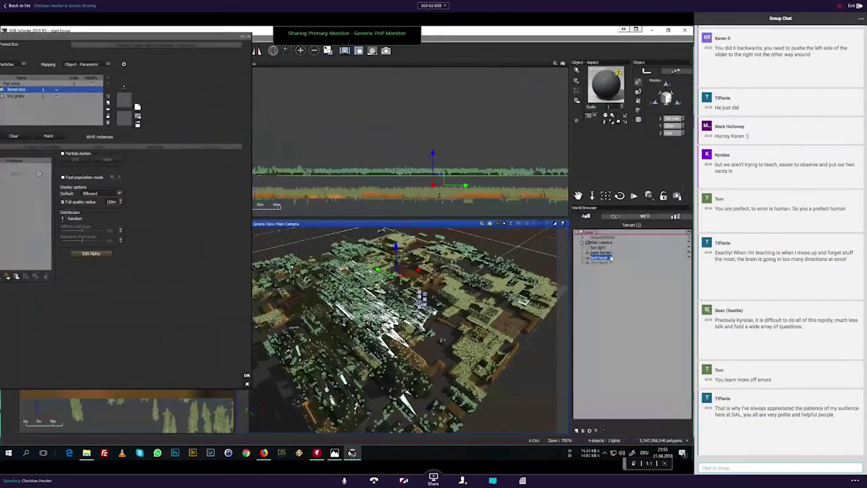
Step: Quick-render the camera view of the spruce-covered terrain and dismiss Post Render Options
left_click(490, 223)
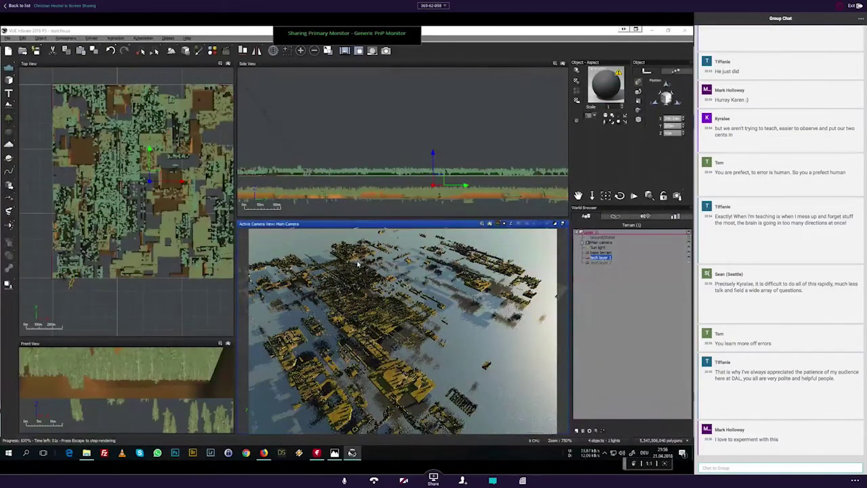
left_click(453, 311)
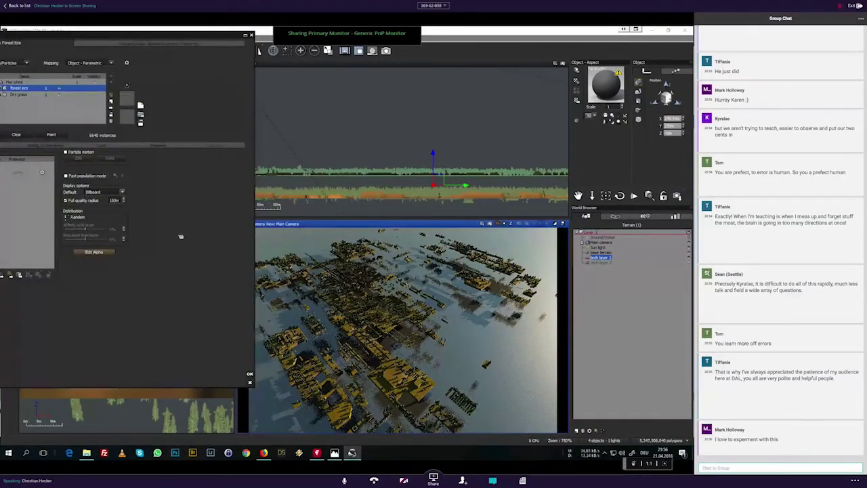
Step: Raise Forest Eco's overall density from 50% to 79% on the Density tab
left_click_drag(180, 237, 354, 259)
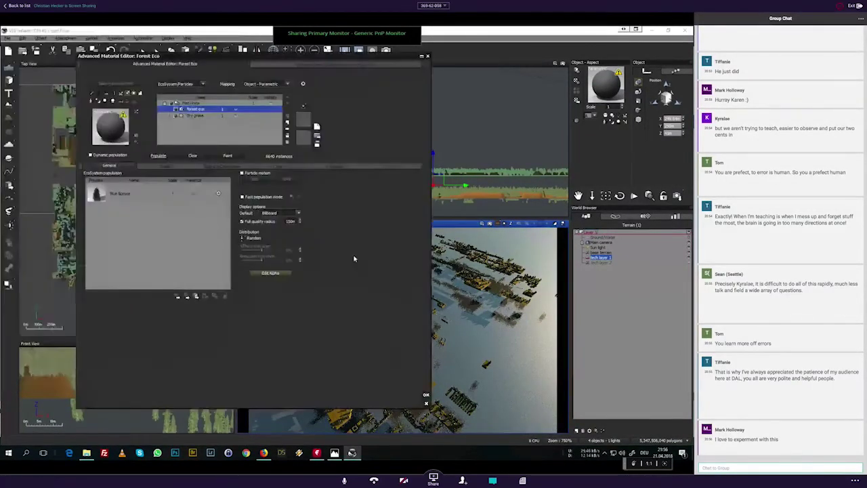
left_click(166, 165)
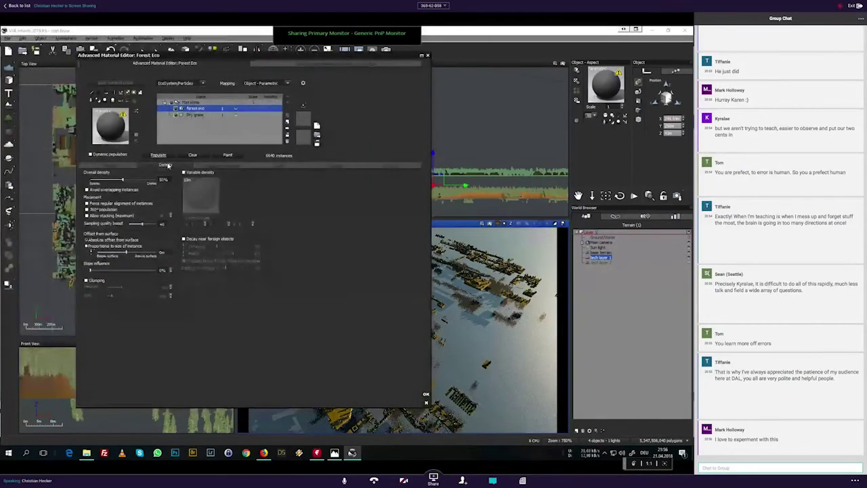
left_click_drag(124, 180, 152, 180)
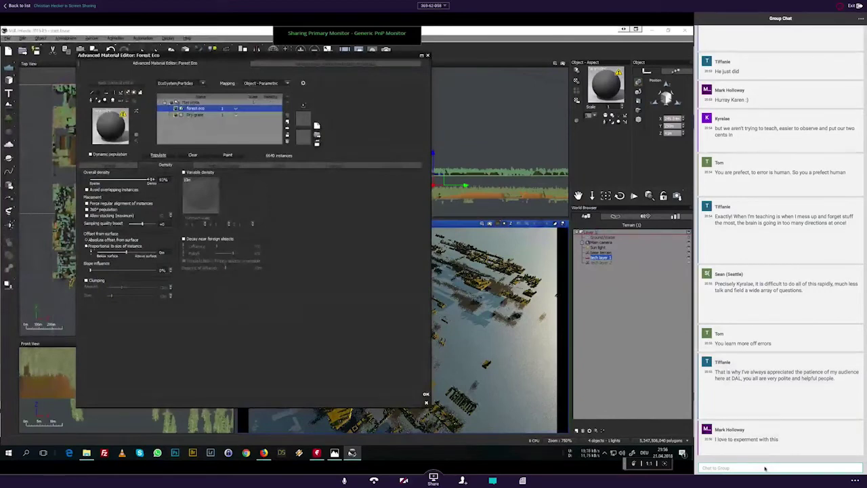
Step: Enter a smaller overall scaling value under Scaling & Orientation
left_click(217, 165)
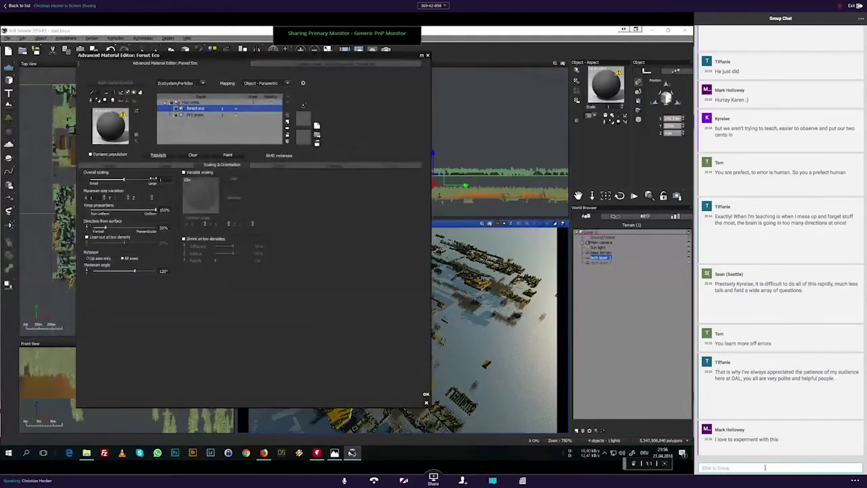
left_click(163, 181)
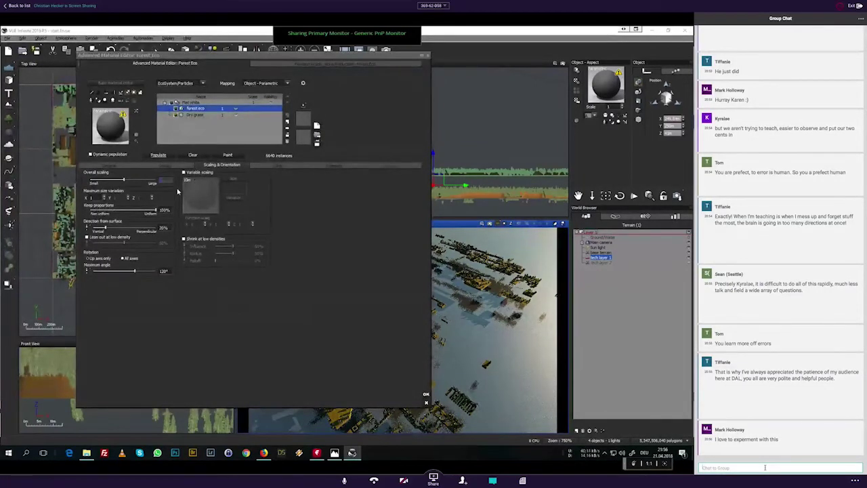
type(".")
type("5")
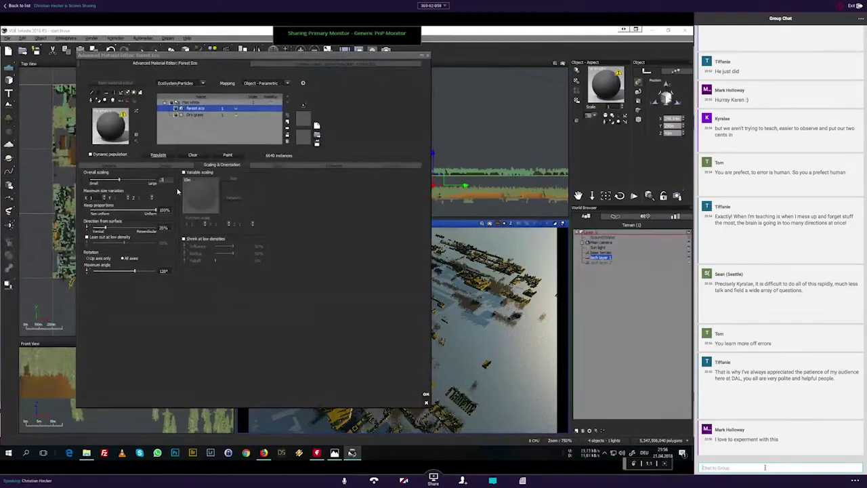
type("53")
type("Any")
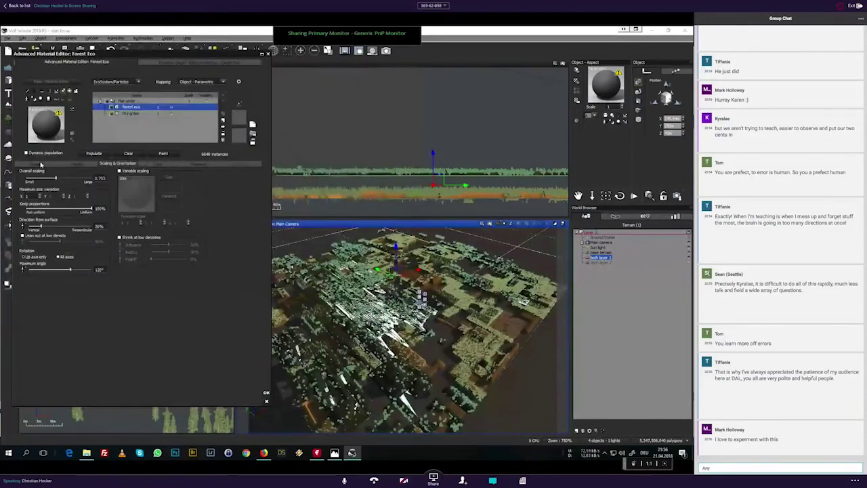
Step: Repopulate Forest Eco at 0.753 scaling, giving about 159,490 spruce instances
type("estions on")
left_click(93, 155)
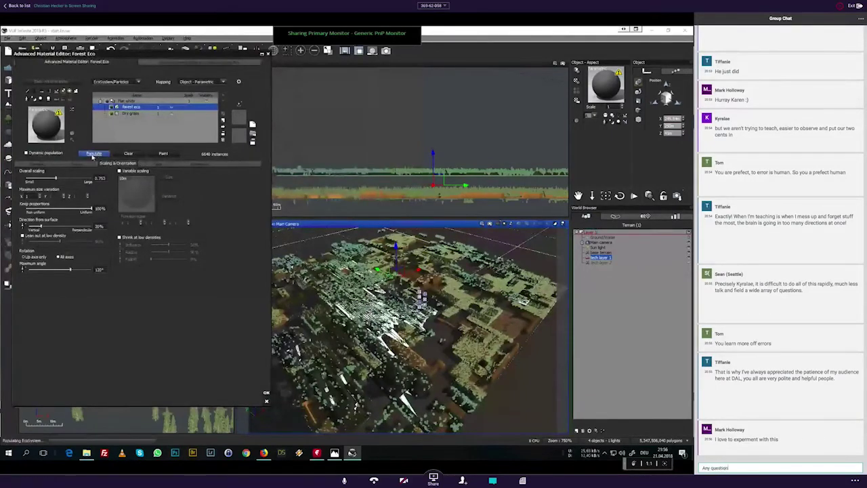
type("the meantim")
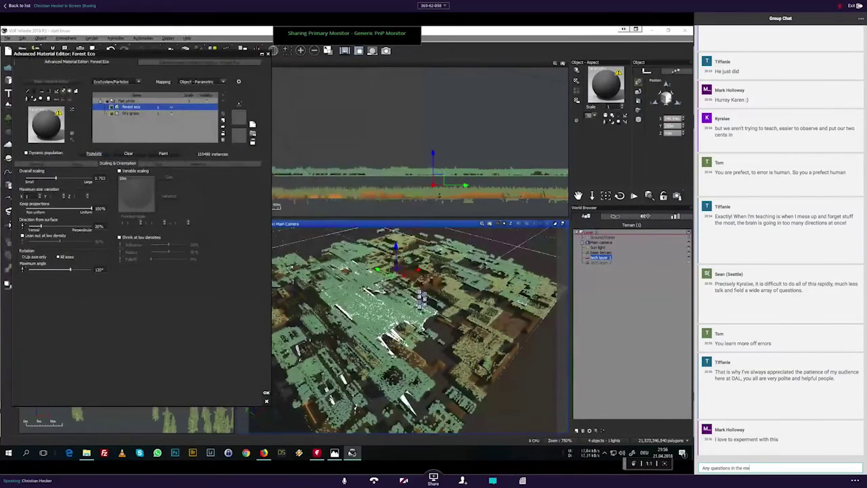
type("e")
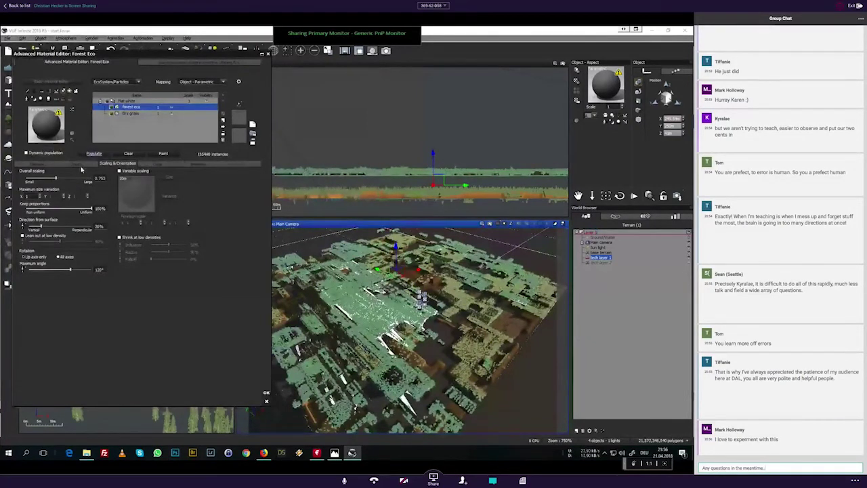
type("...stack t")
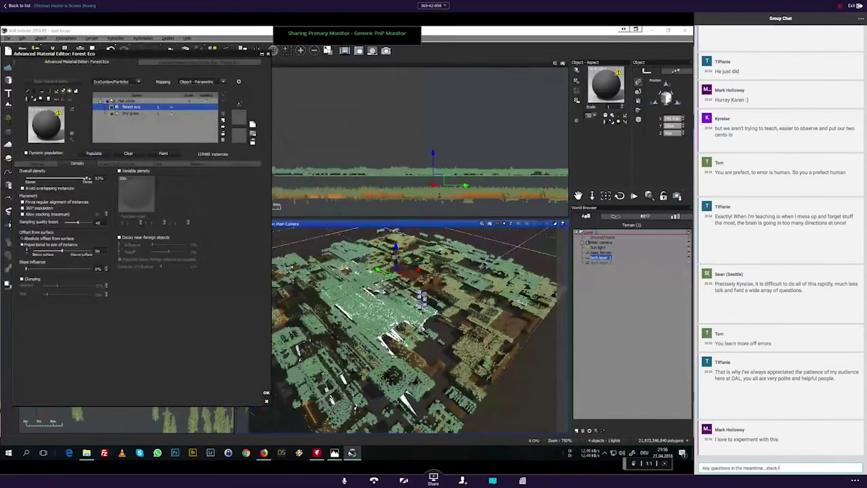
type("hem up in the chatbox")
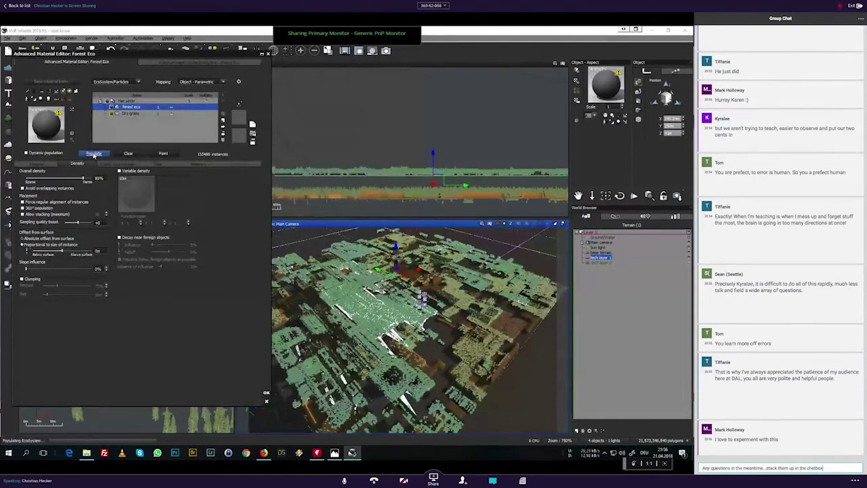
type(".")
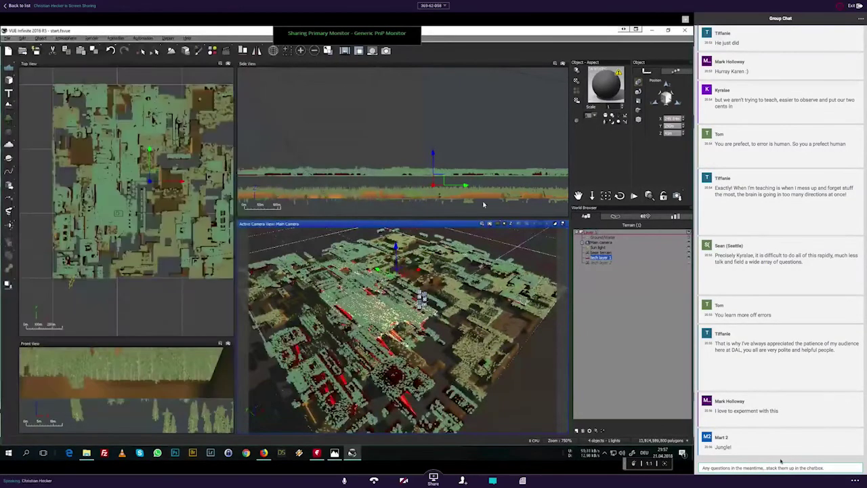
type("?")
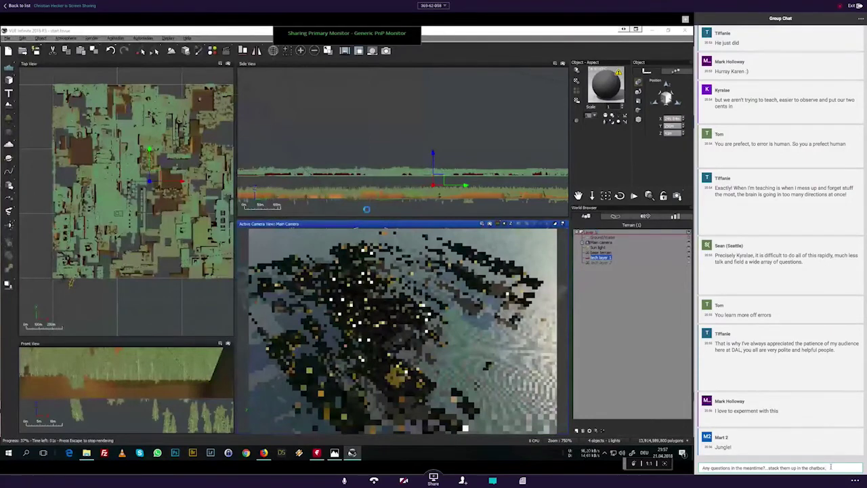
Step: Let the dense-forest camera render finish and dismiss the Post Render Options
key("Return")
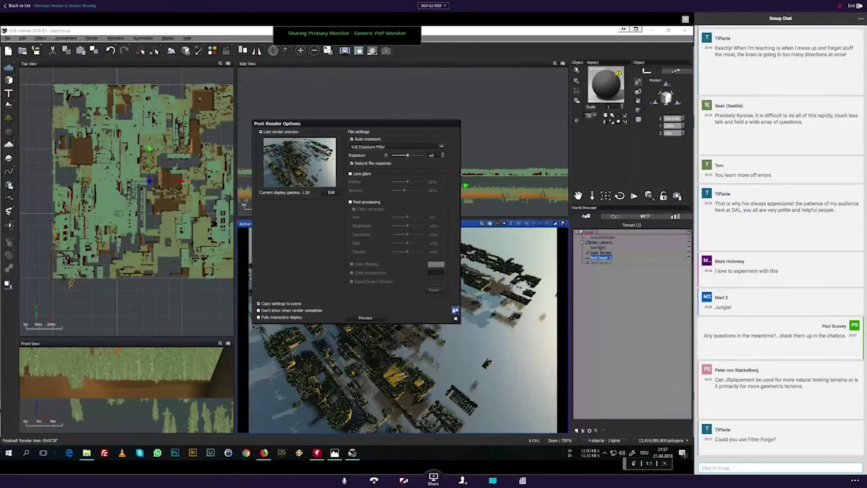
left_click(455, 310)
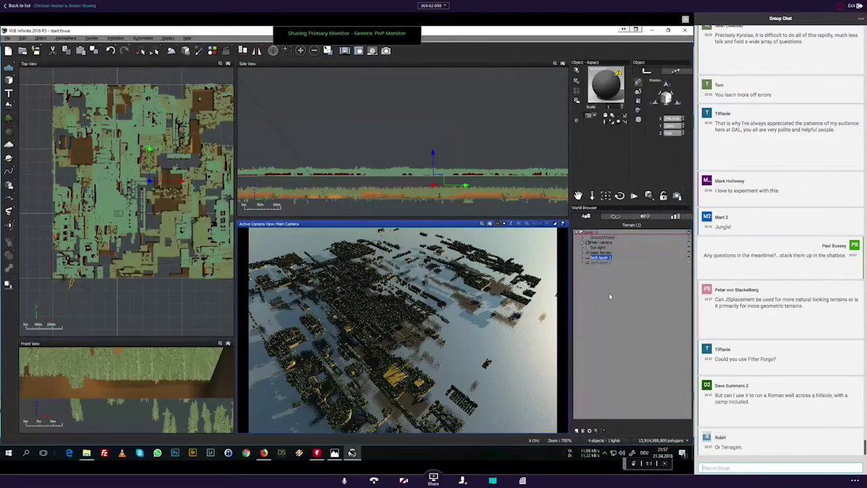
type("Anyone else use Filte")
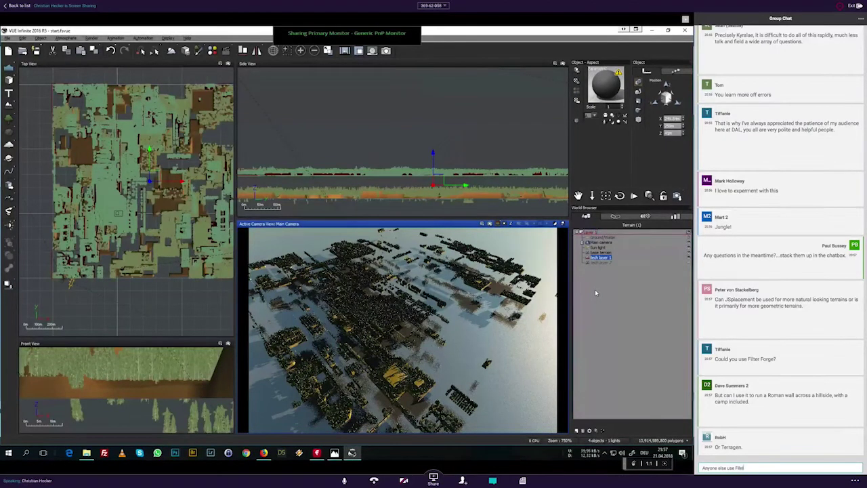
type("r")
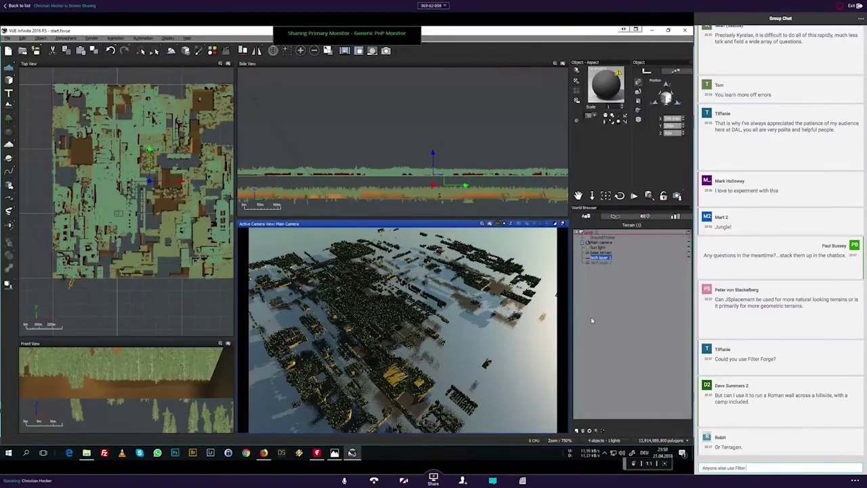
type(" Forge?")
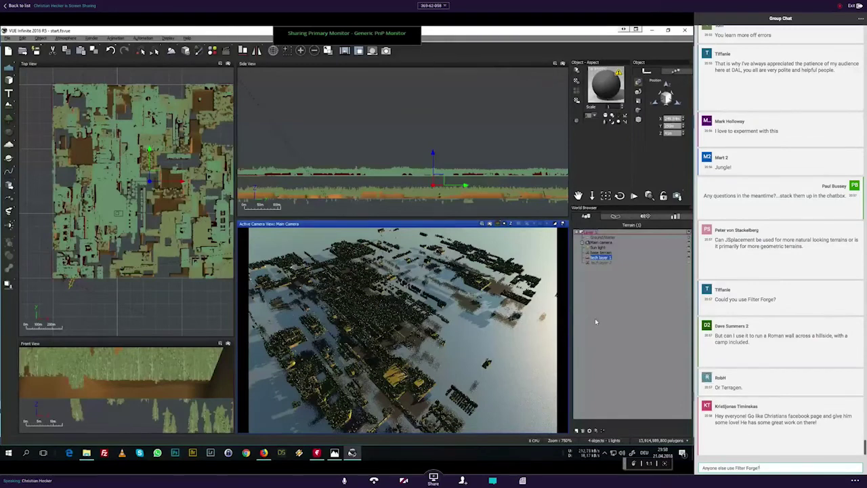
key("Return")
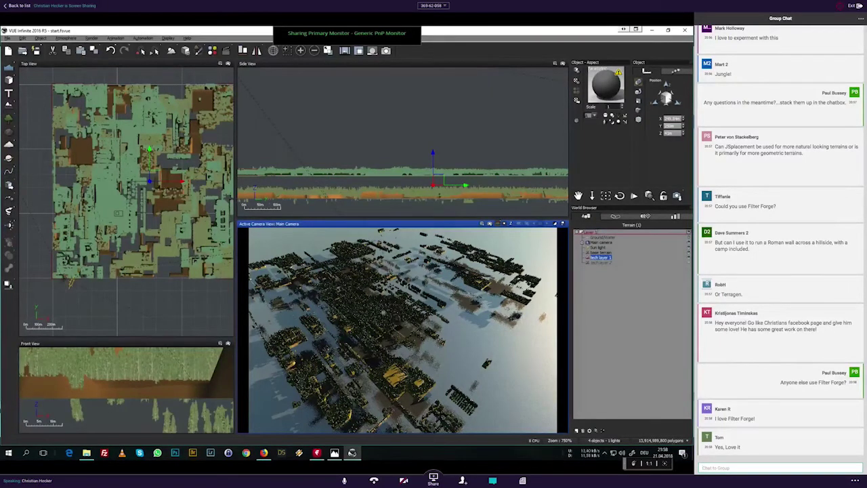
Step: Select tech layer 1 and open its Forest Eco ecosystem material for editing
left_click(603, 278)
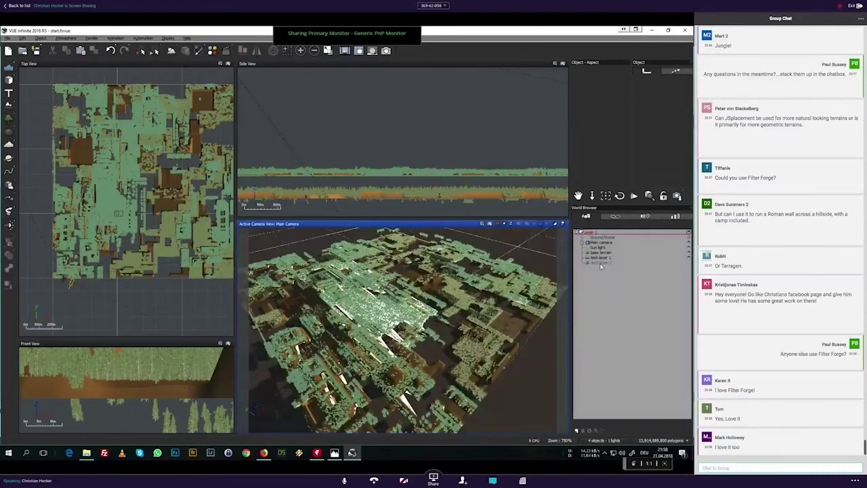
left_click(600, 259)
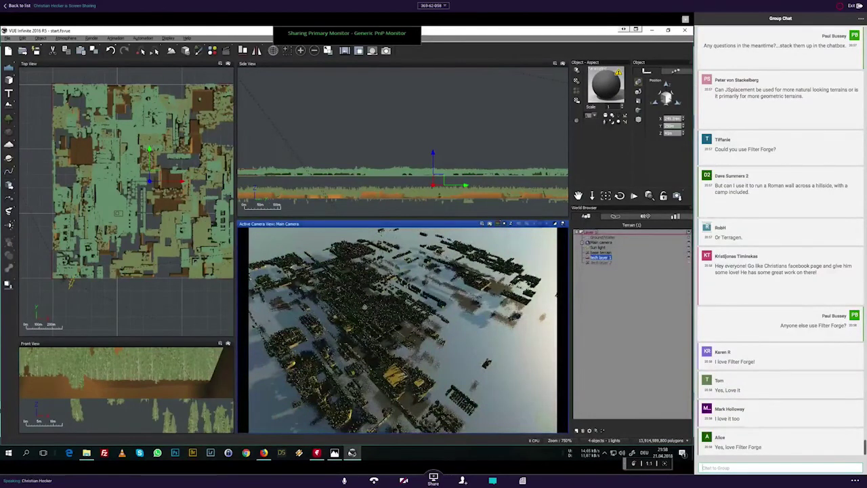
double_click(610, 81)
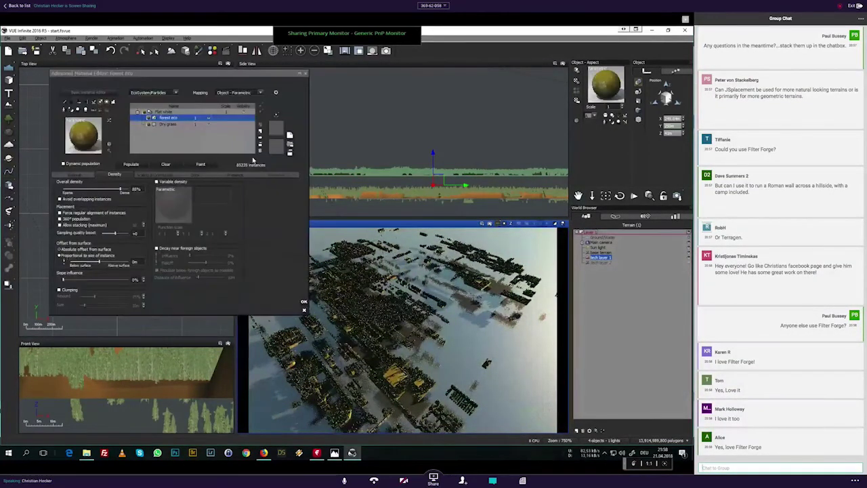
Step: Set the Presence altitude minimum to -0.24 and repopulate, leaving about 37,423 instances
left_click(235, 174)
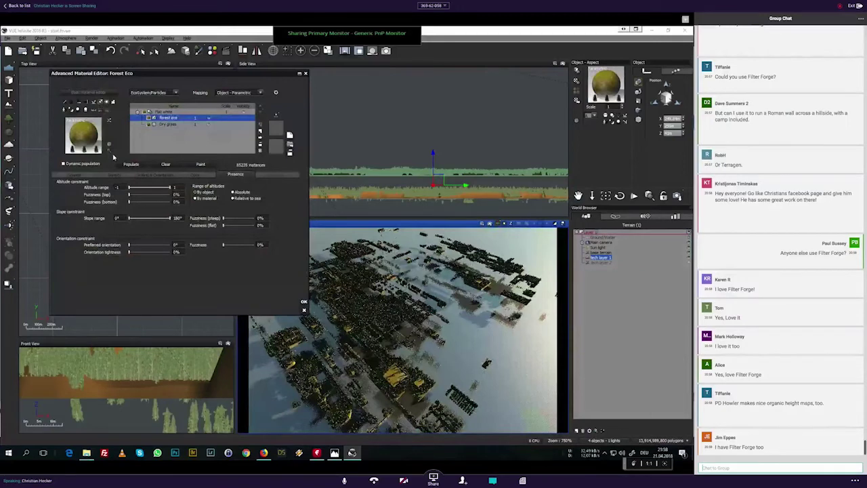
left_click_drag(128, 187, 145, 186)
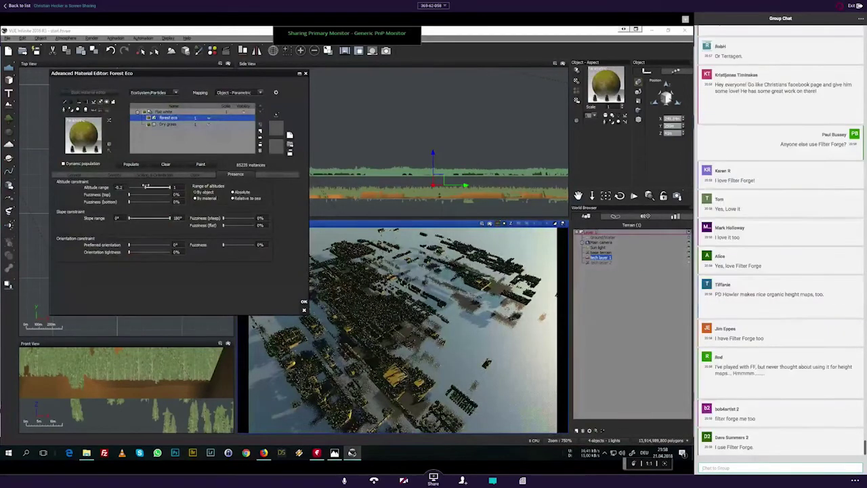
left_click(121, 188)
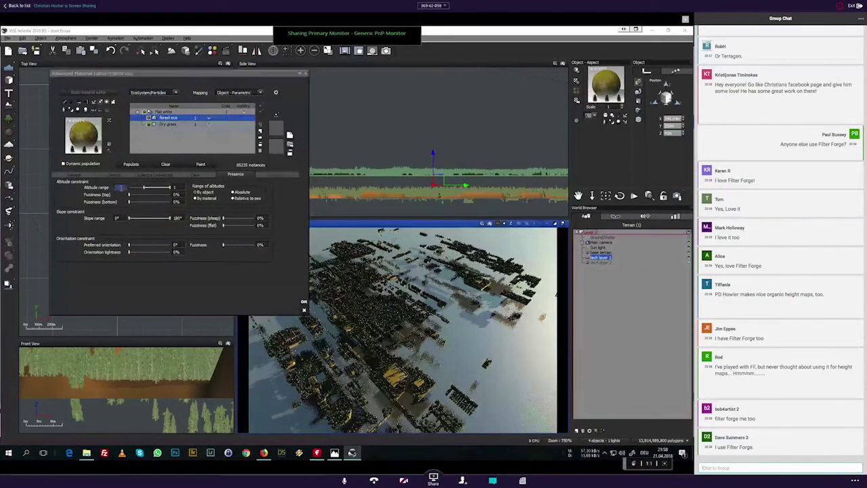
type("-0.24")
key("Return")
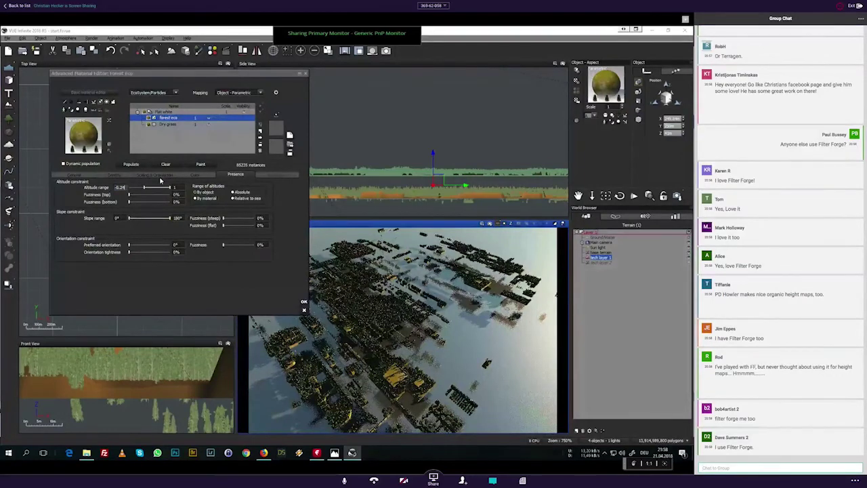
left_click(133, 166)
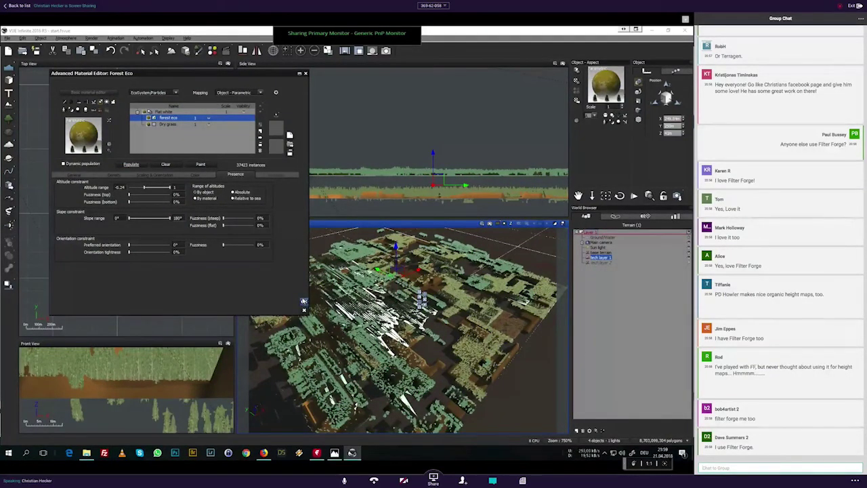
Step: Close the material editor with OK, then render the main camera and dismiss post-render options
left_click(303, 301)
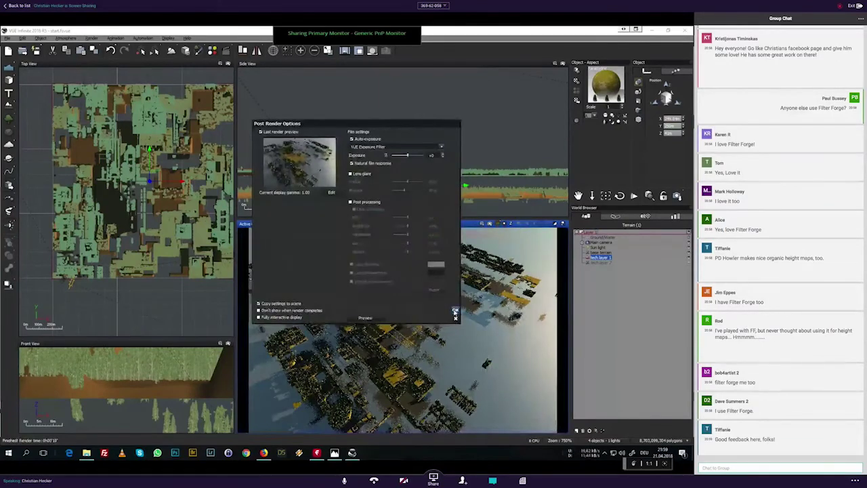
left_click(456, 309)
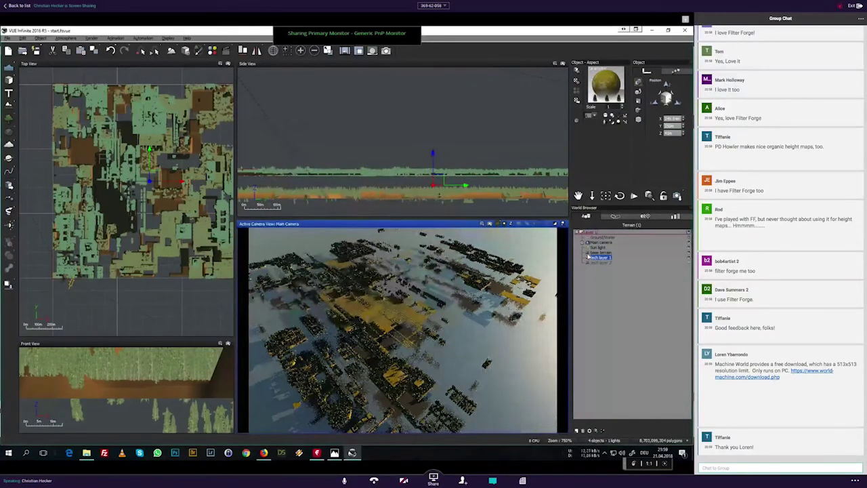
Step: Return to the OpenGL preview, render the lower closer angle, and dismiss post-render options
left_click(589, 258)
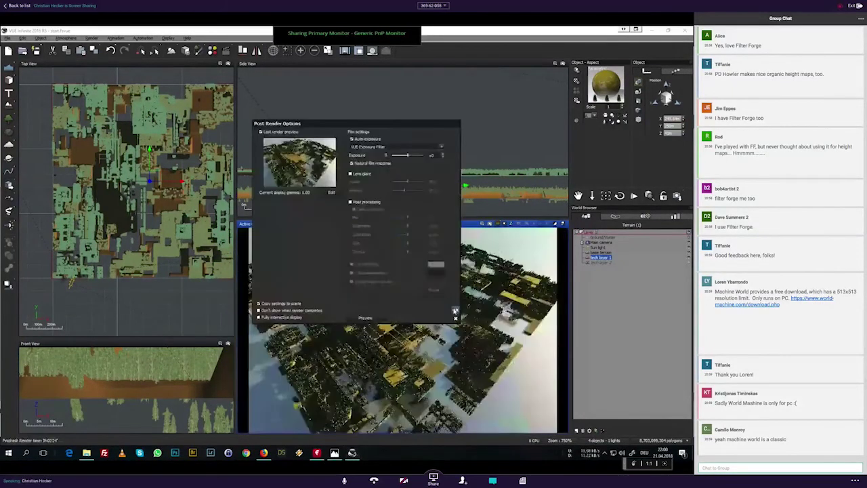
left_click(457, 312)
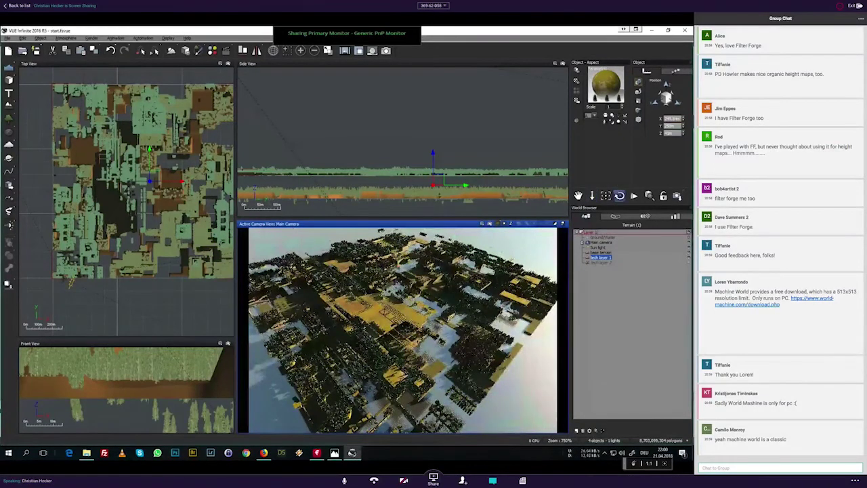
Step: Restore the camera, orbit and move it close to the trees, then start and stop a preview render
left_click(619, 195)
left_click_drag(619, 195, 472, 212)
left_click_drag(592, 196, 530, 247)
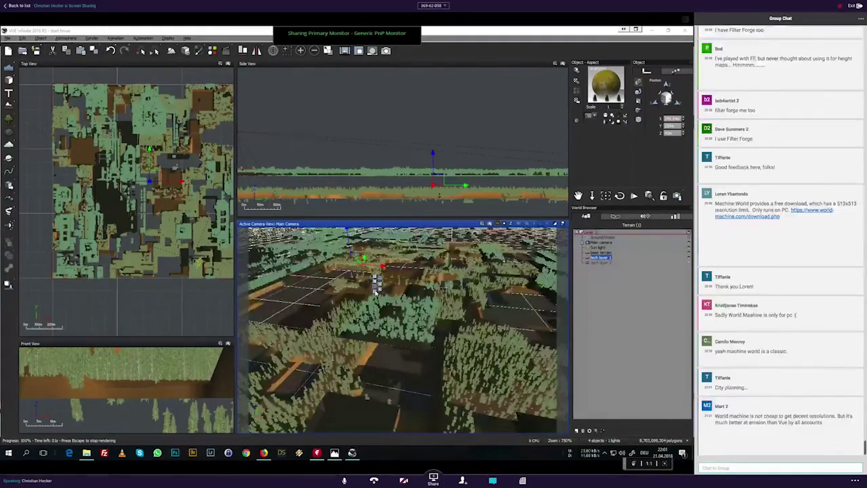
left_click(619, 195)
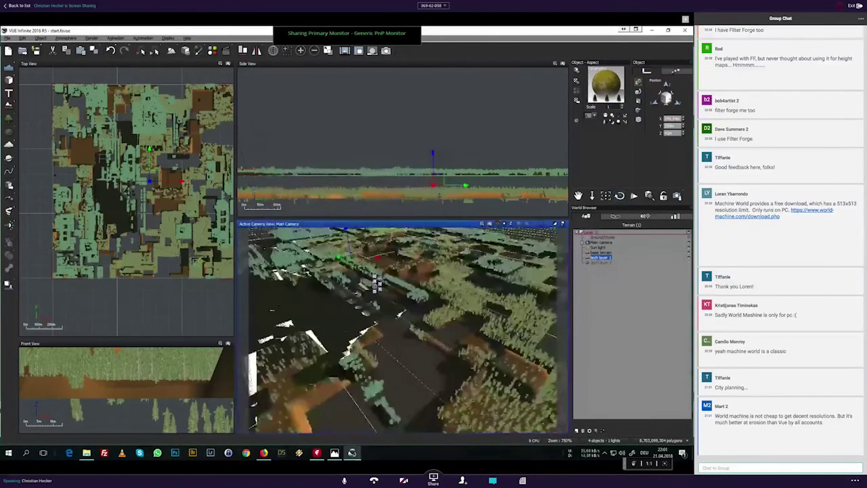
left_click(593, 196)
Step: Pull the camera back and show only tech layer 2, hiding base terrain and tech layer 1
left_click_drag(592, 196, 589, 265)
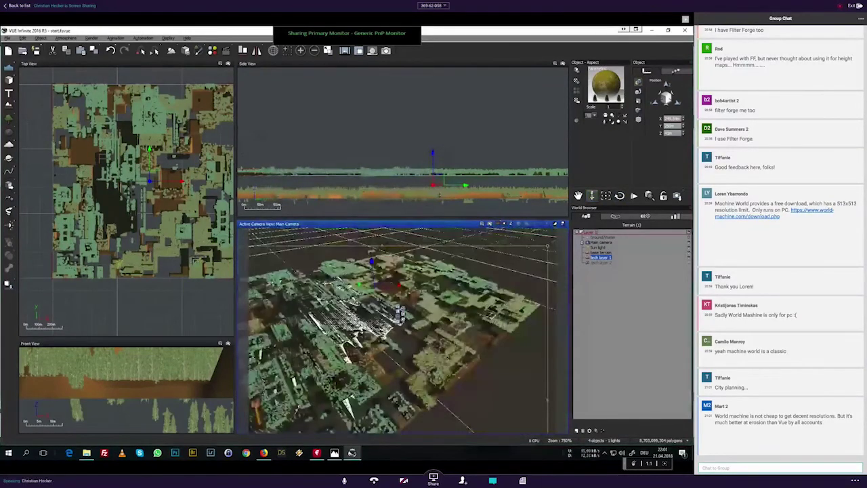
left_click(588, 264)
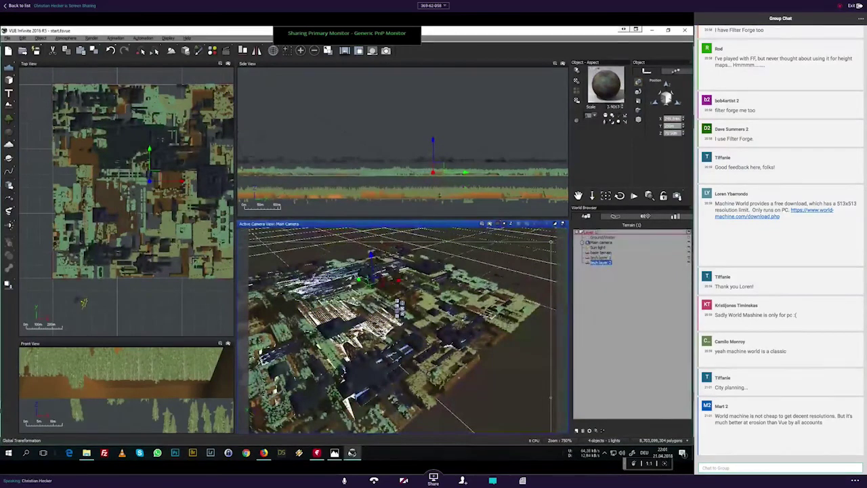
left_click(588, 259)
left_click(589, 254)
left_click(603, 263)
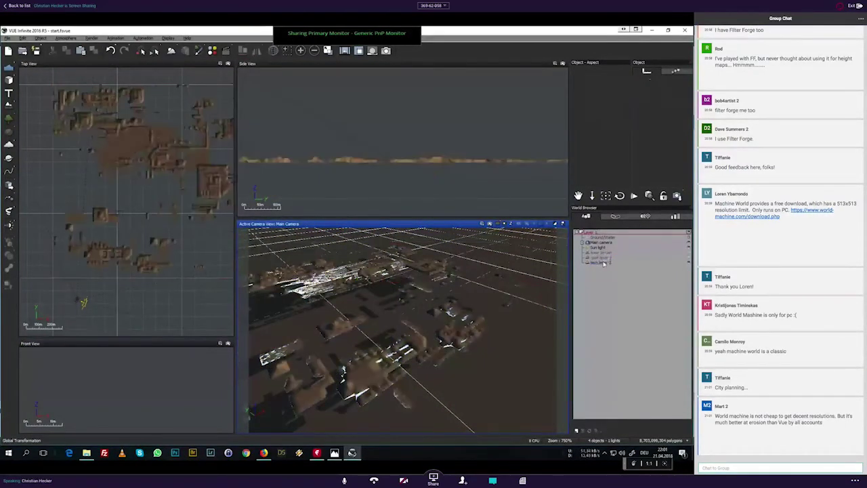
left_click(603, 263)
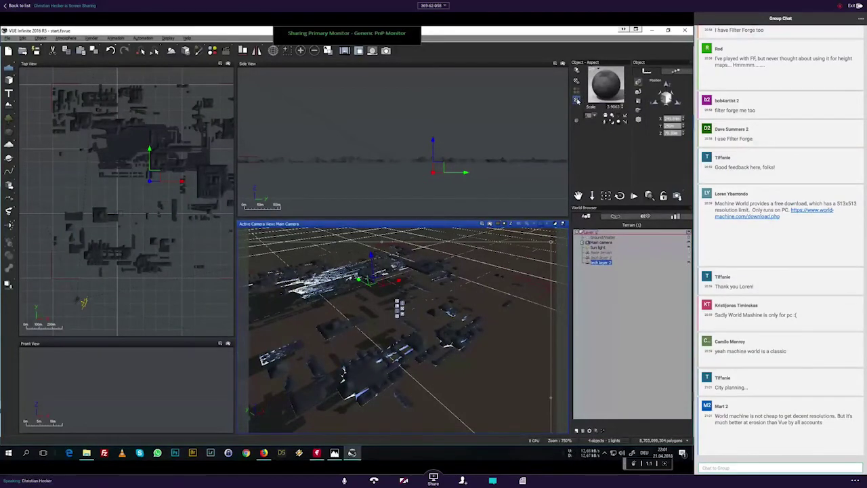
Step: Apply a snowy Landscapes material to tech layer 2
left_click(576, 100)
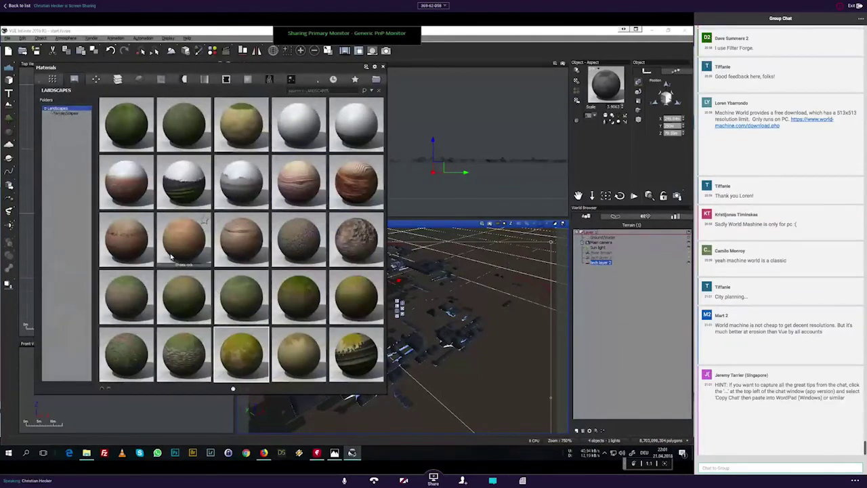
double_click(181, 183)
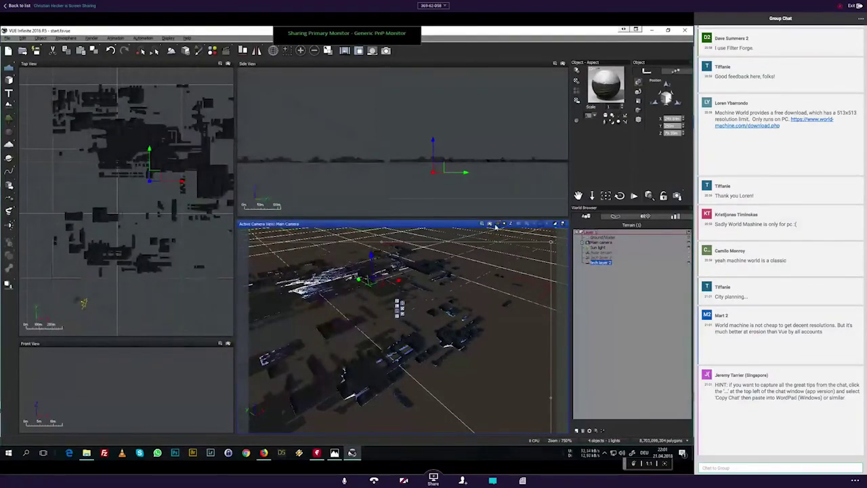
right_click_drag(495, 228, 496, 190)
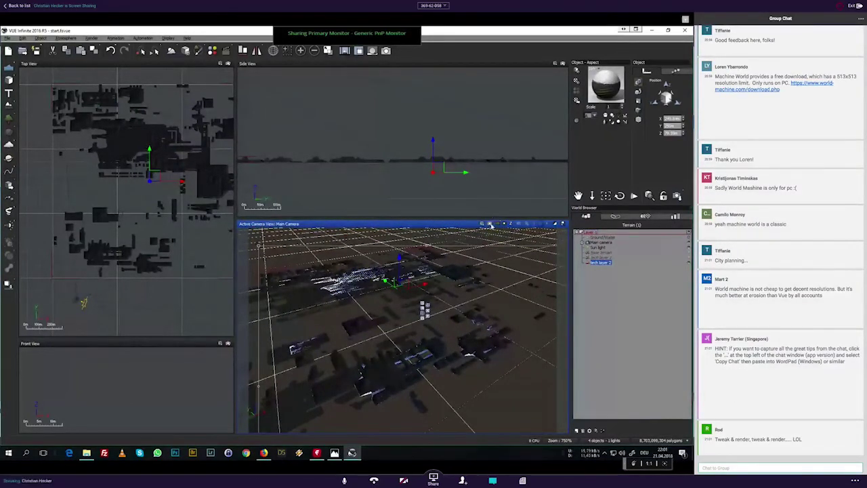
Step: Render the camera view of tech layer 2 alone, then return to the OpenGL preview
left_click(491, 225)
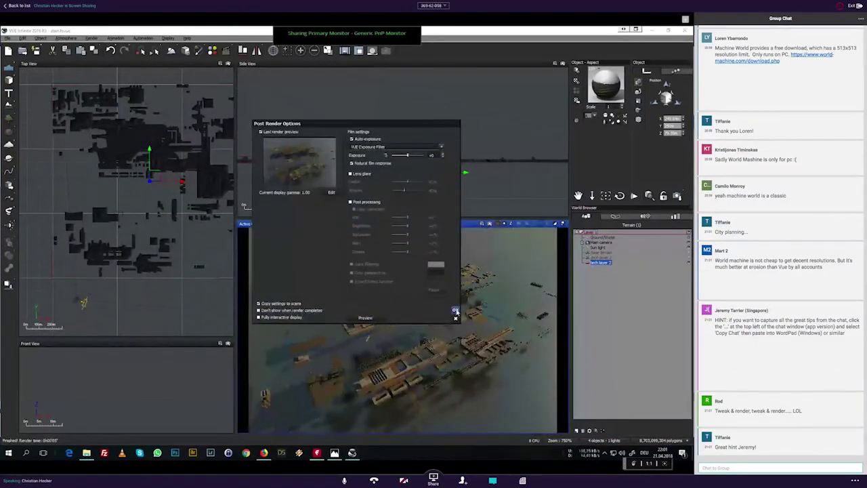
left_click(456, 310)
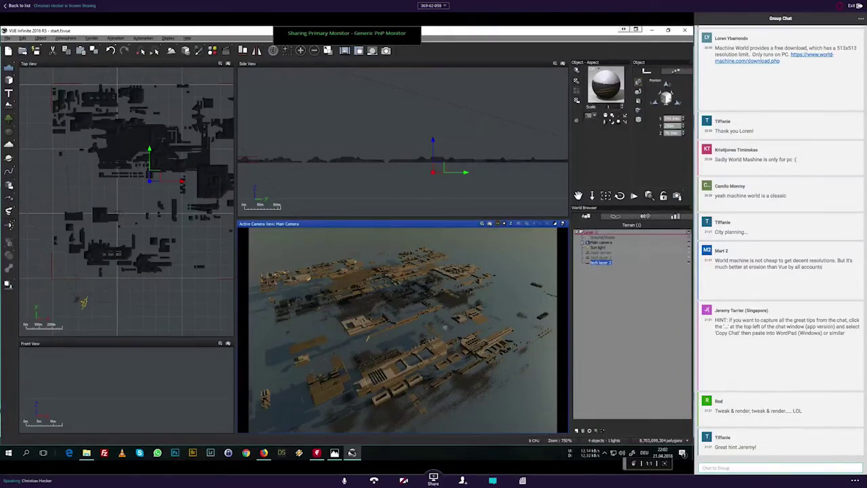
left_click(589, 263)
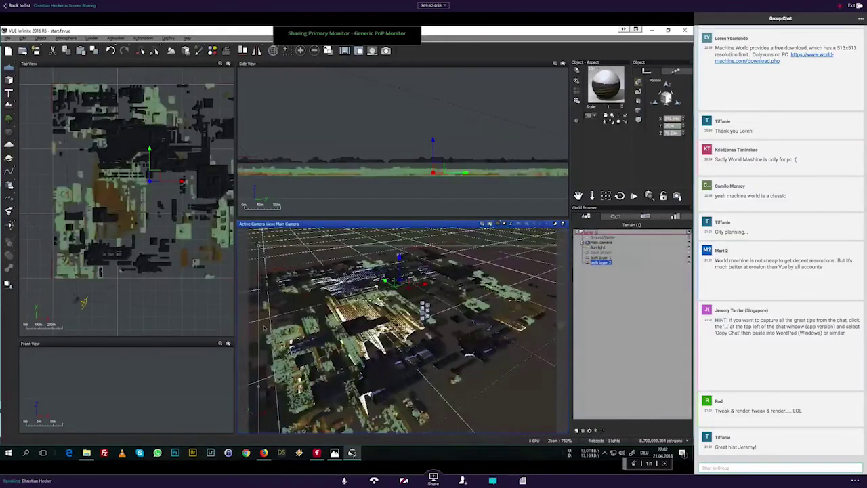
Step: Render the full layered city from the camera while sending replies in the meeting chat
left_click(489, 224)
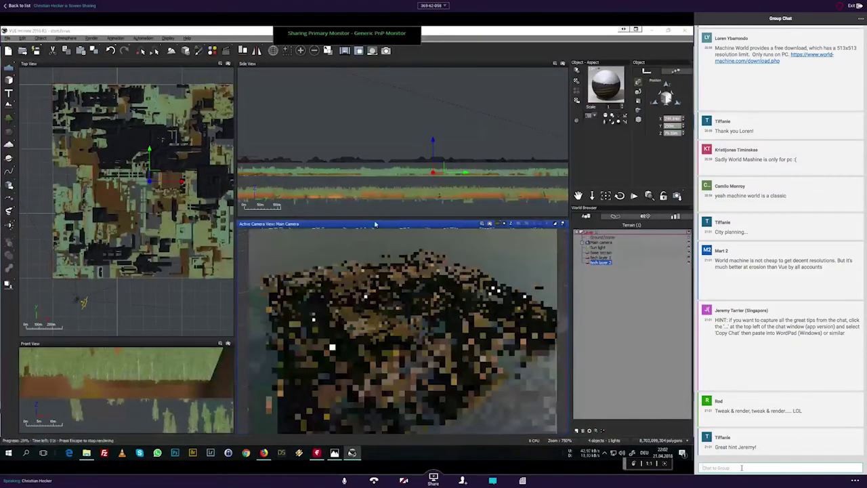
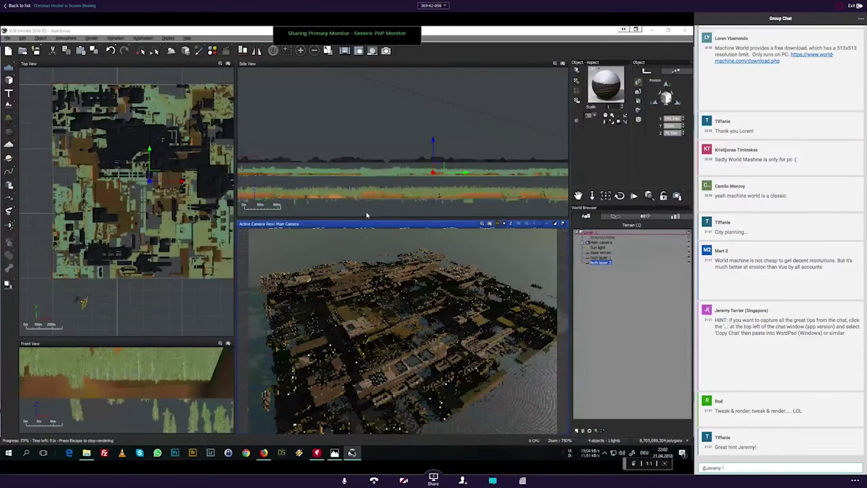
key("Return")
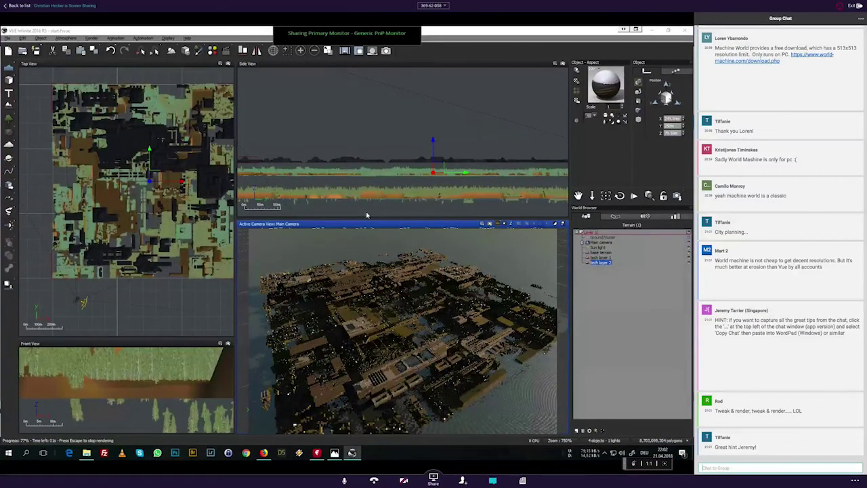
type("Yes -")
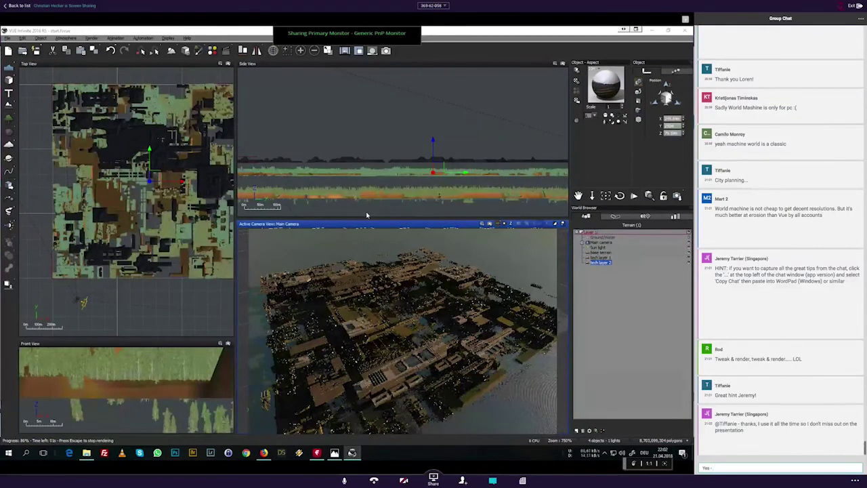
type(" I'll also c")
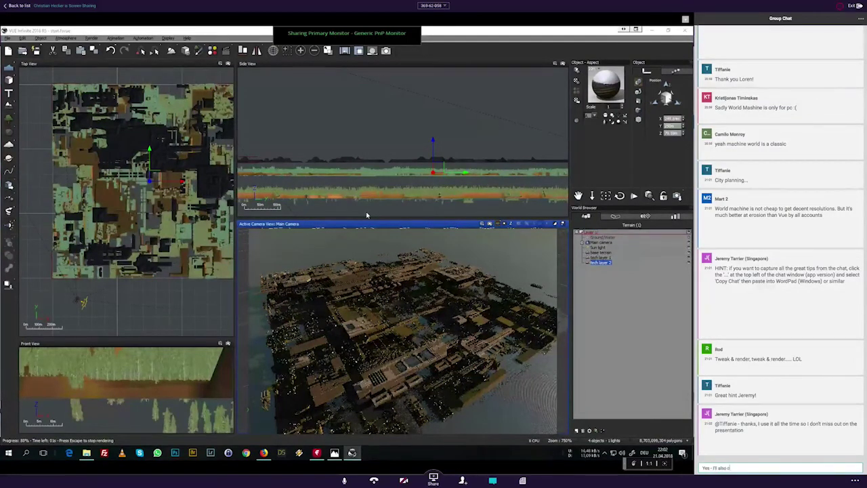
type("opy the chat")
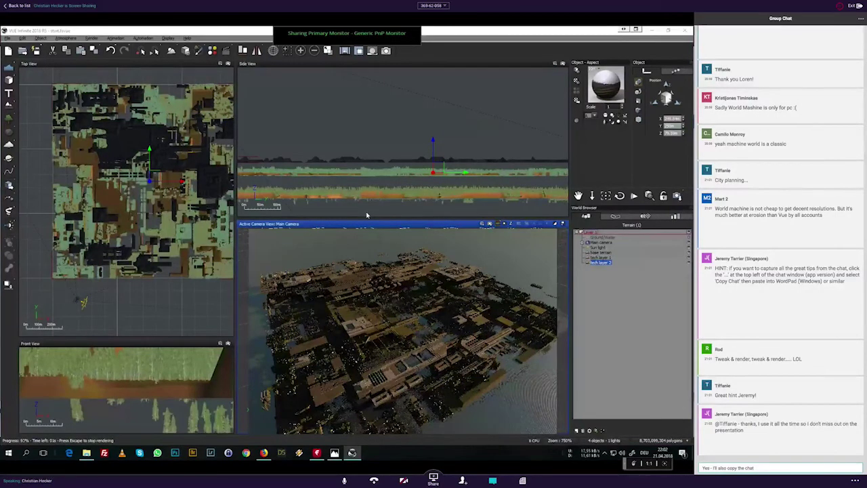
type(" transcript (all of it")
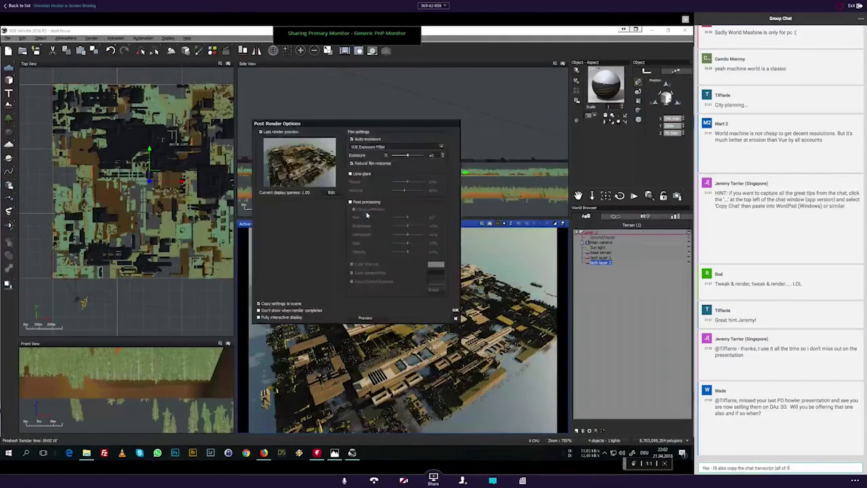
type(") before we")
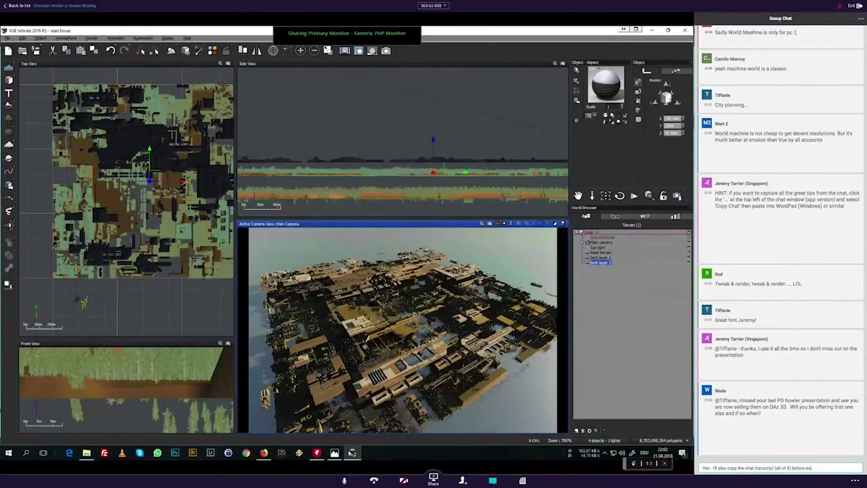
type(" close")
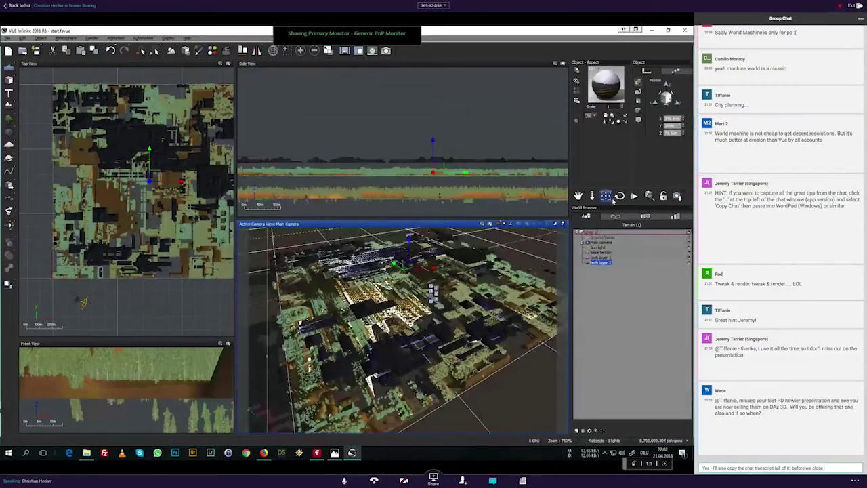
key("Return")
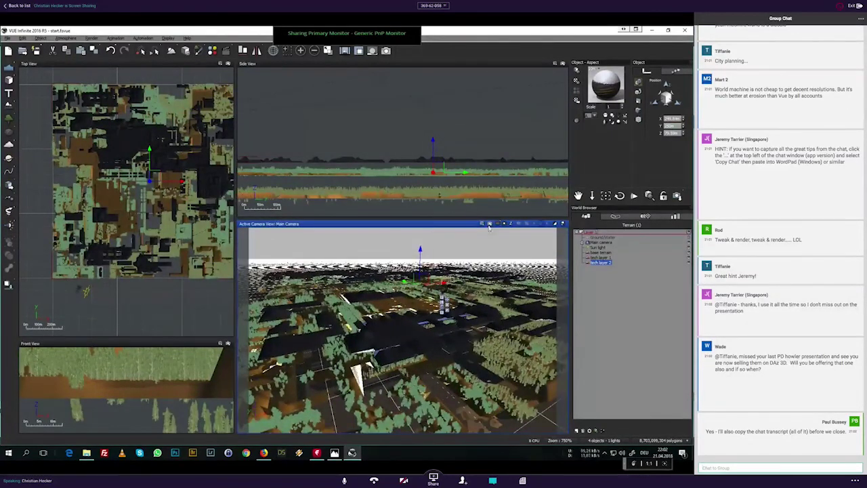
Step: Lower the main camera to a close-up view just above the dark city blocks and spruce clusters
type("@")
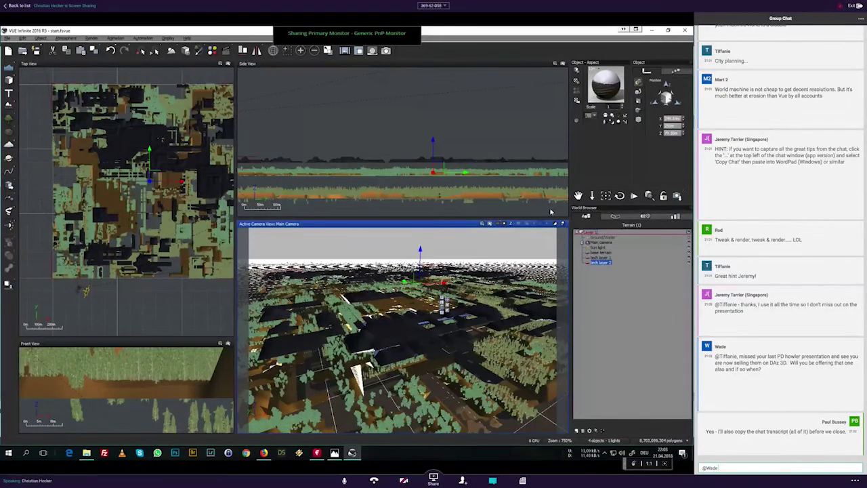
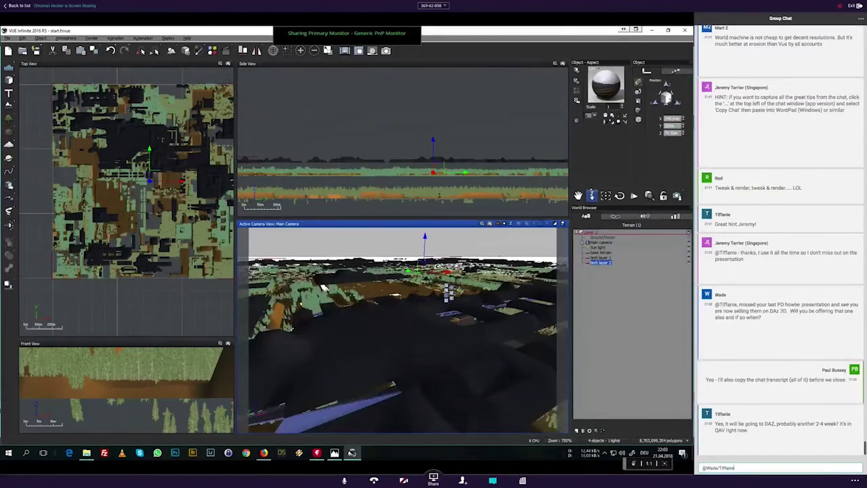
Step: Render the close-up city shot and accept the finished golden-lit result
left_click(490, 224)
type("-")
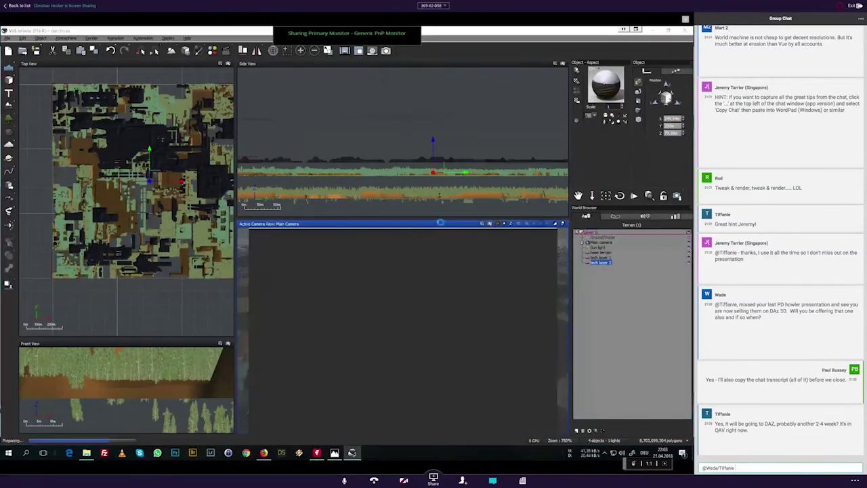
type(" I")
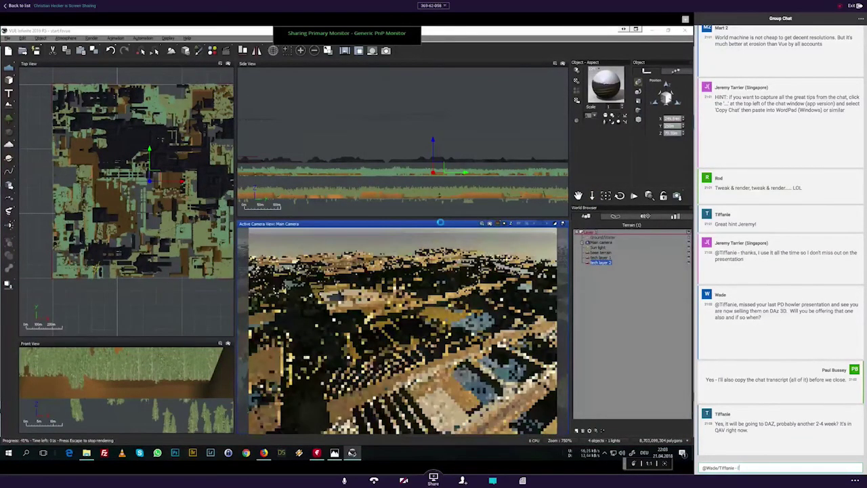
type("'ll t")
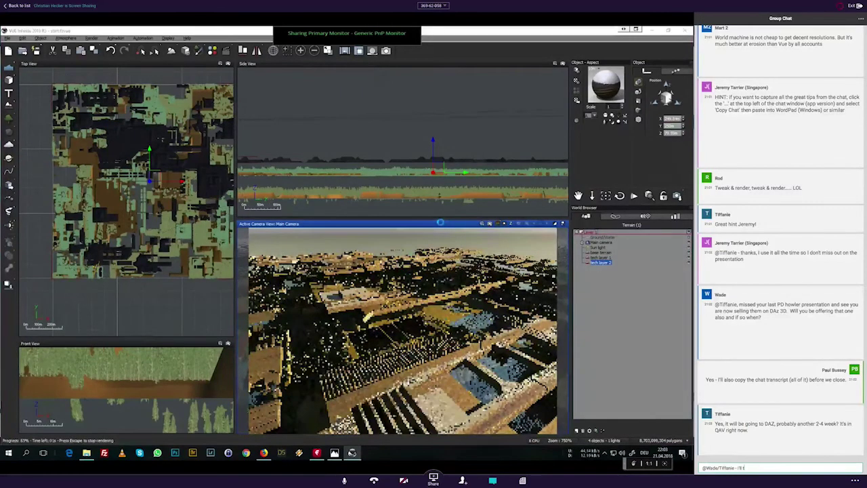
type("e")
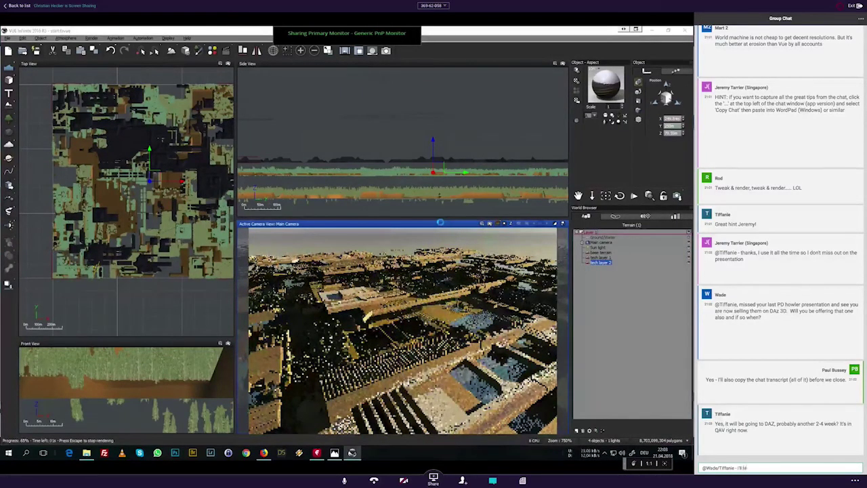
type("t you know on")
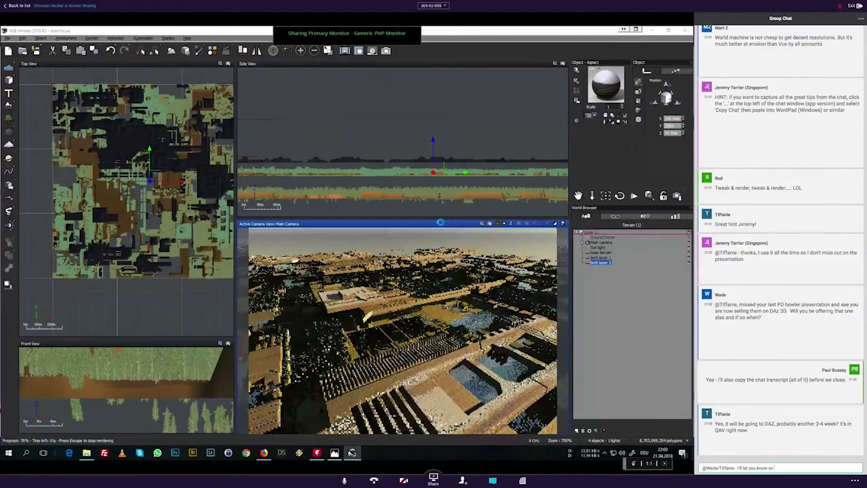
type(" that point")
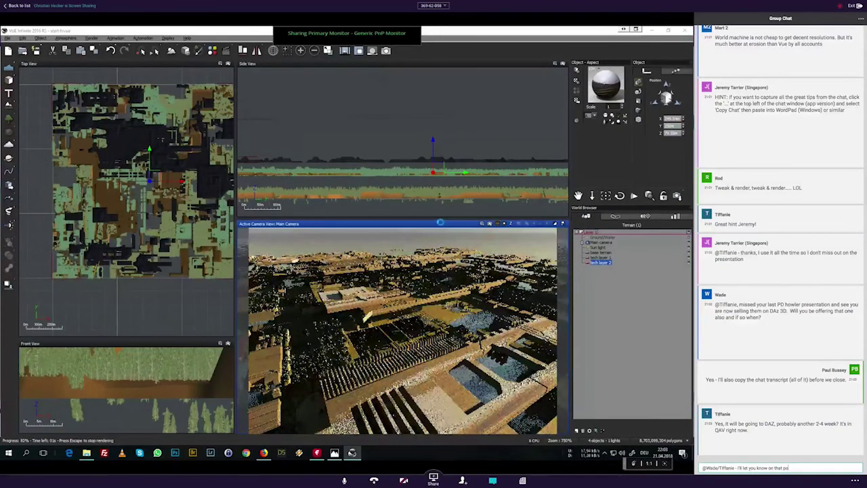
type(" ou")
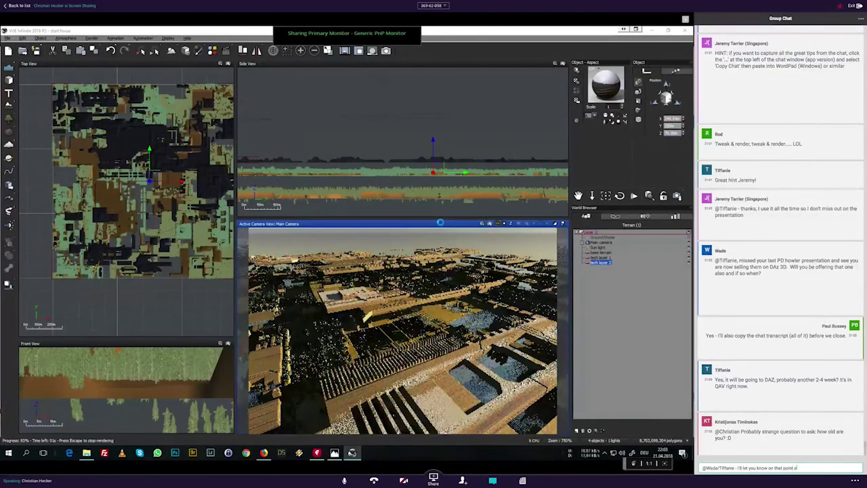
type("tside of the webinar")
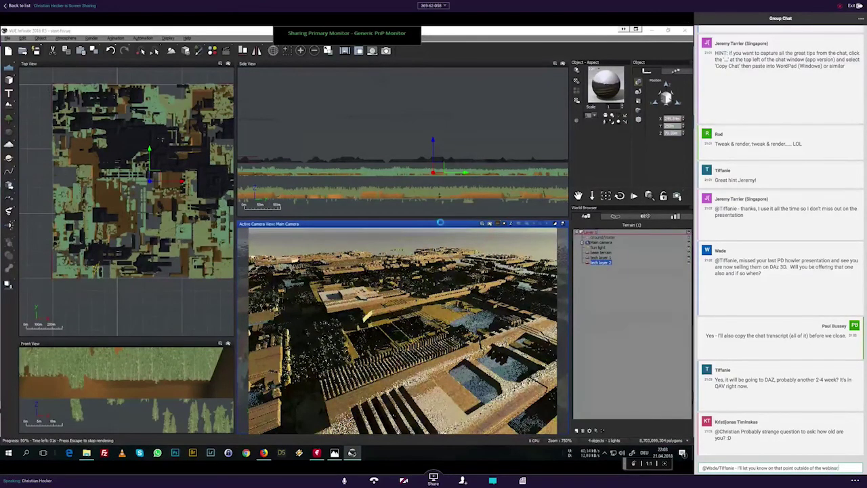
key("Return")
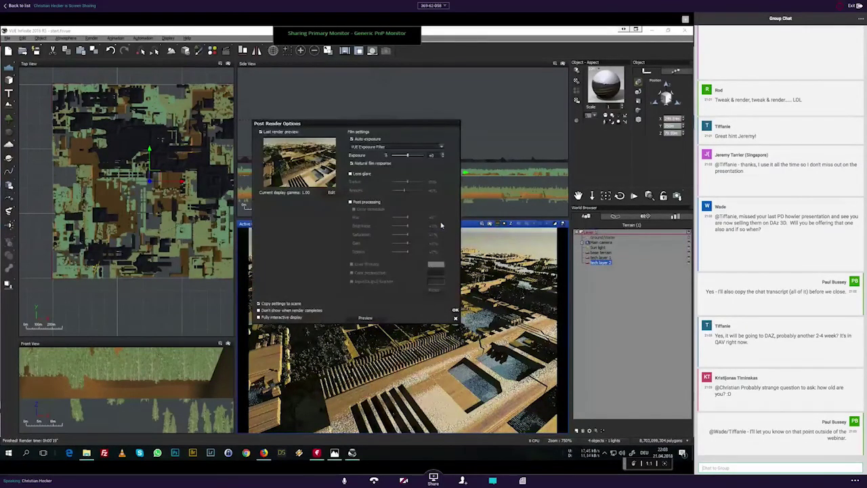
left_click(456, 309)
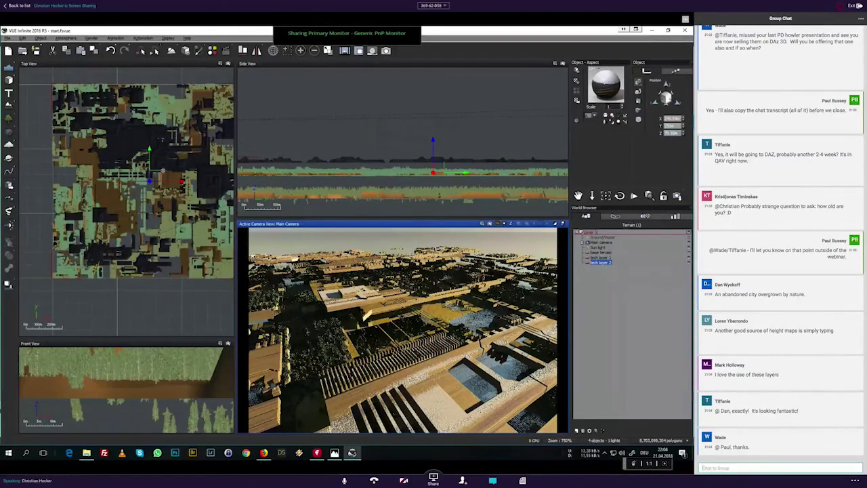
Step: Group base terrain, tech layer 1 and tech layer 2 into a single group
right_click_drag(163, 171, 124, 206)
scroll(134, 187, "down", 3)
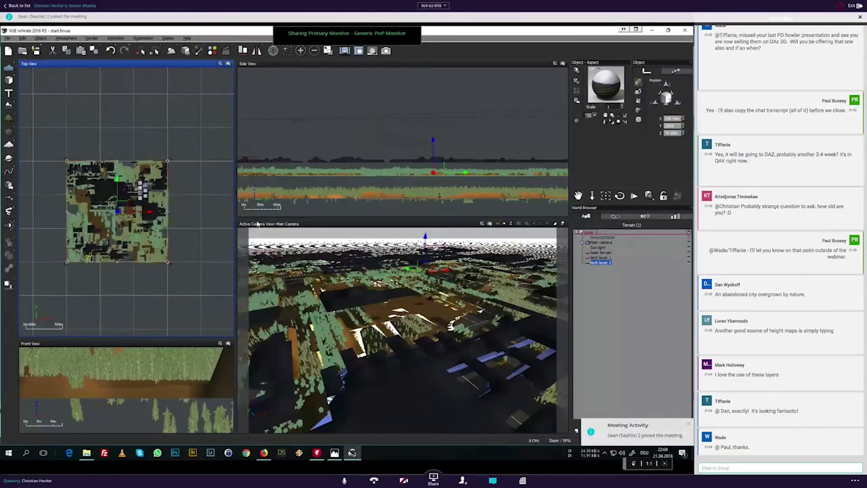
mouse_move(592, 196)
left_mouse_down()
mouse_move(592, 223)
mouse_move(592, 211)
left_mouse_up()
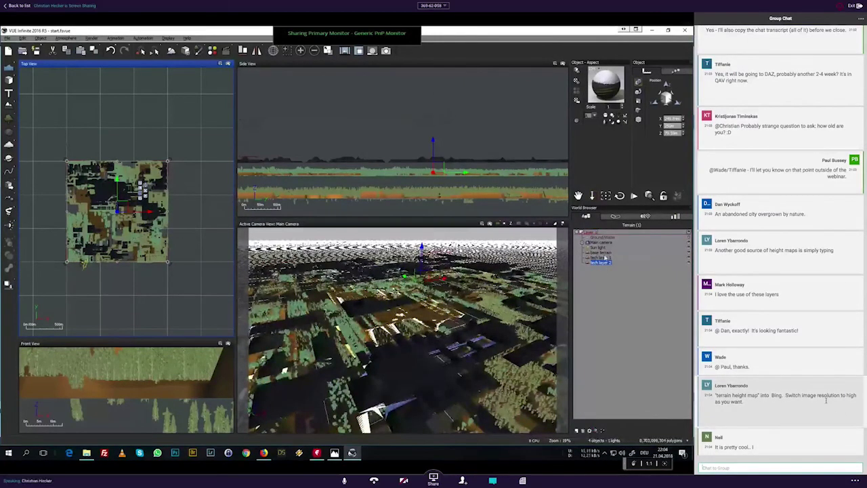
scroll(826, 401, "up", 1)
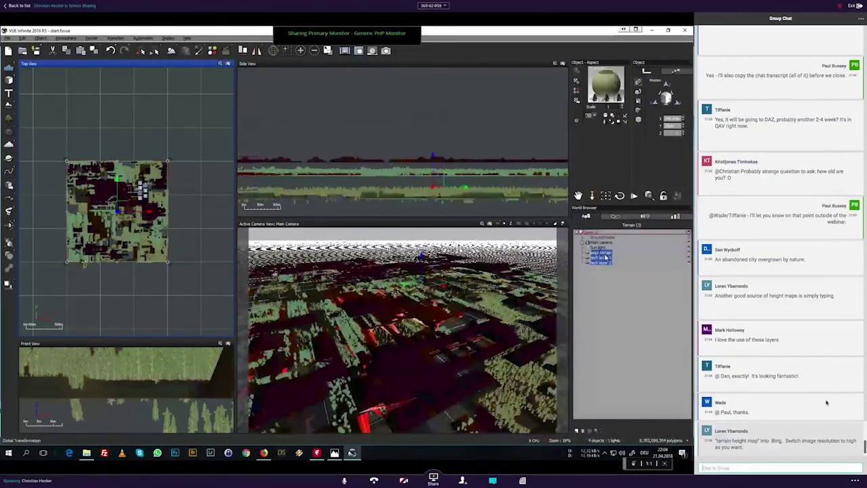
scroll(827, 403, "up", 1)
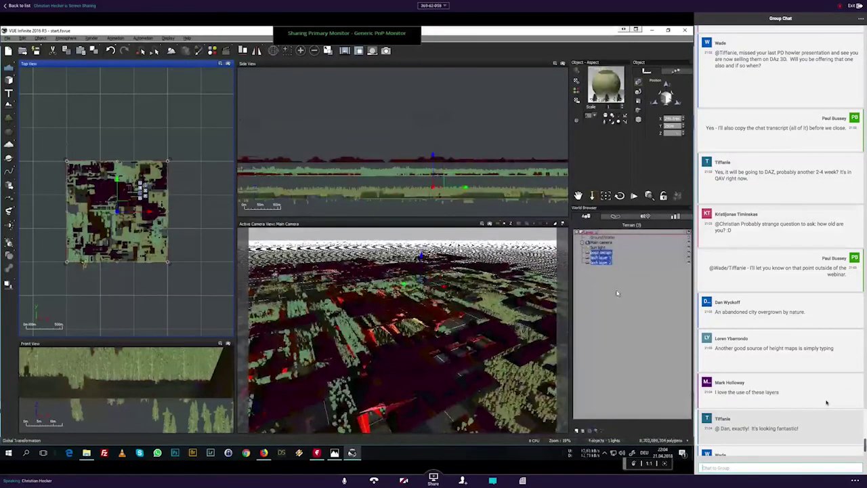
key("ctrl+g")
scroll(826, 402, "down", 1)
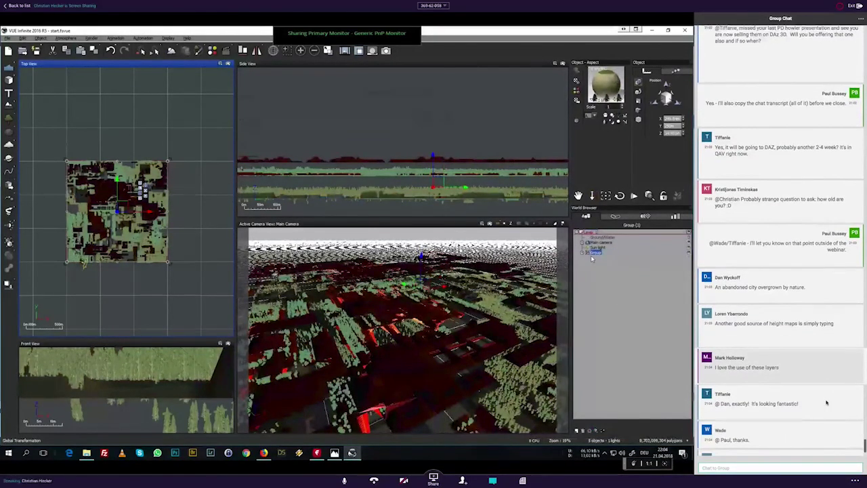
scroll(826, 402, "up", 1)
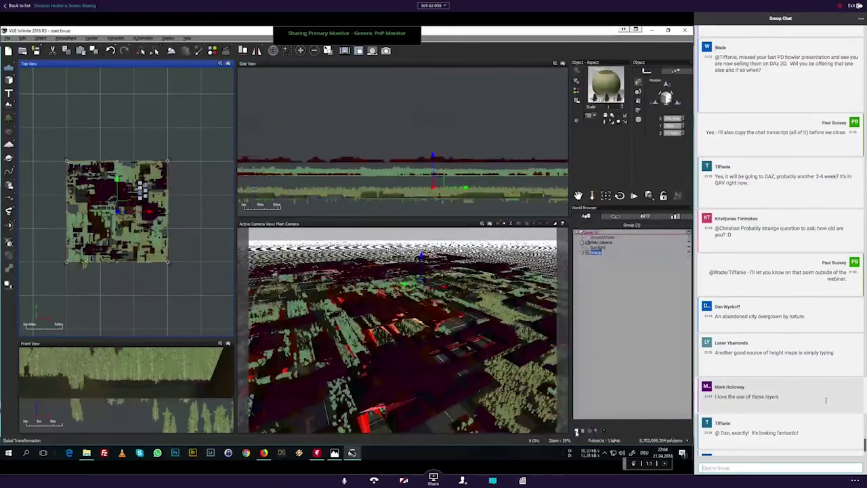
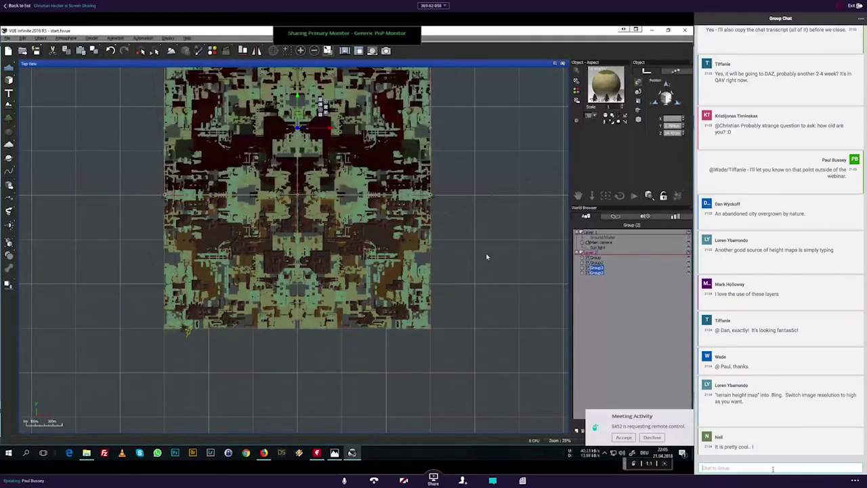
Step: Decline the meeting's remote-control request so the popup closes and the terrain top view stays unobstructed
left_click(659, 437)
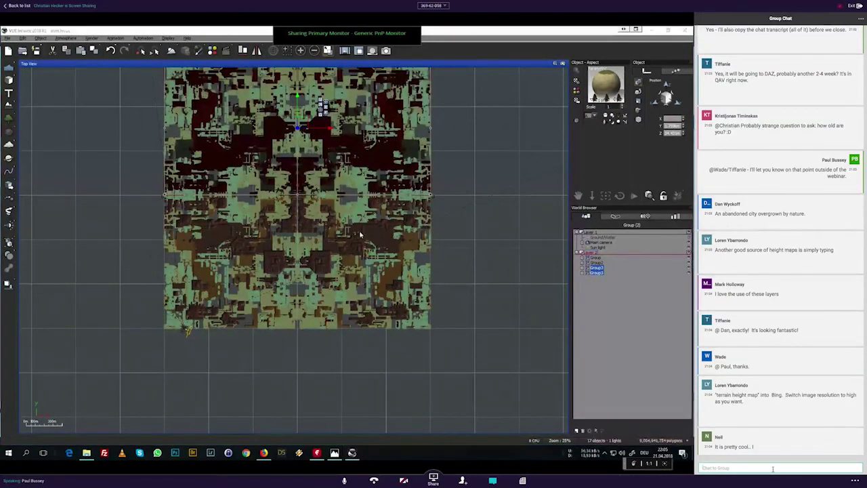